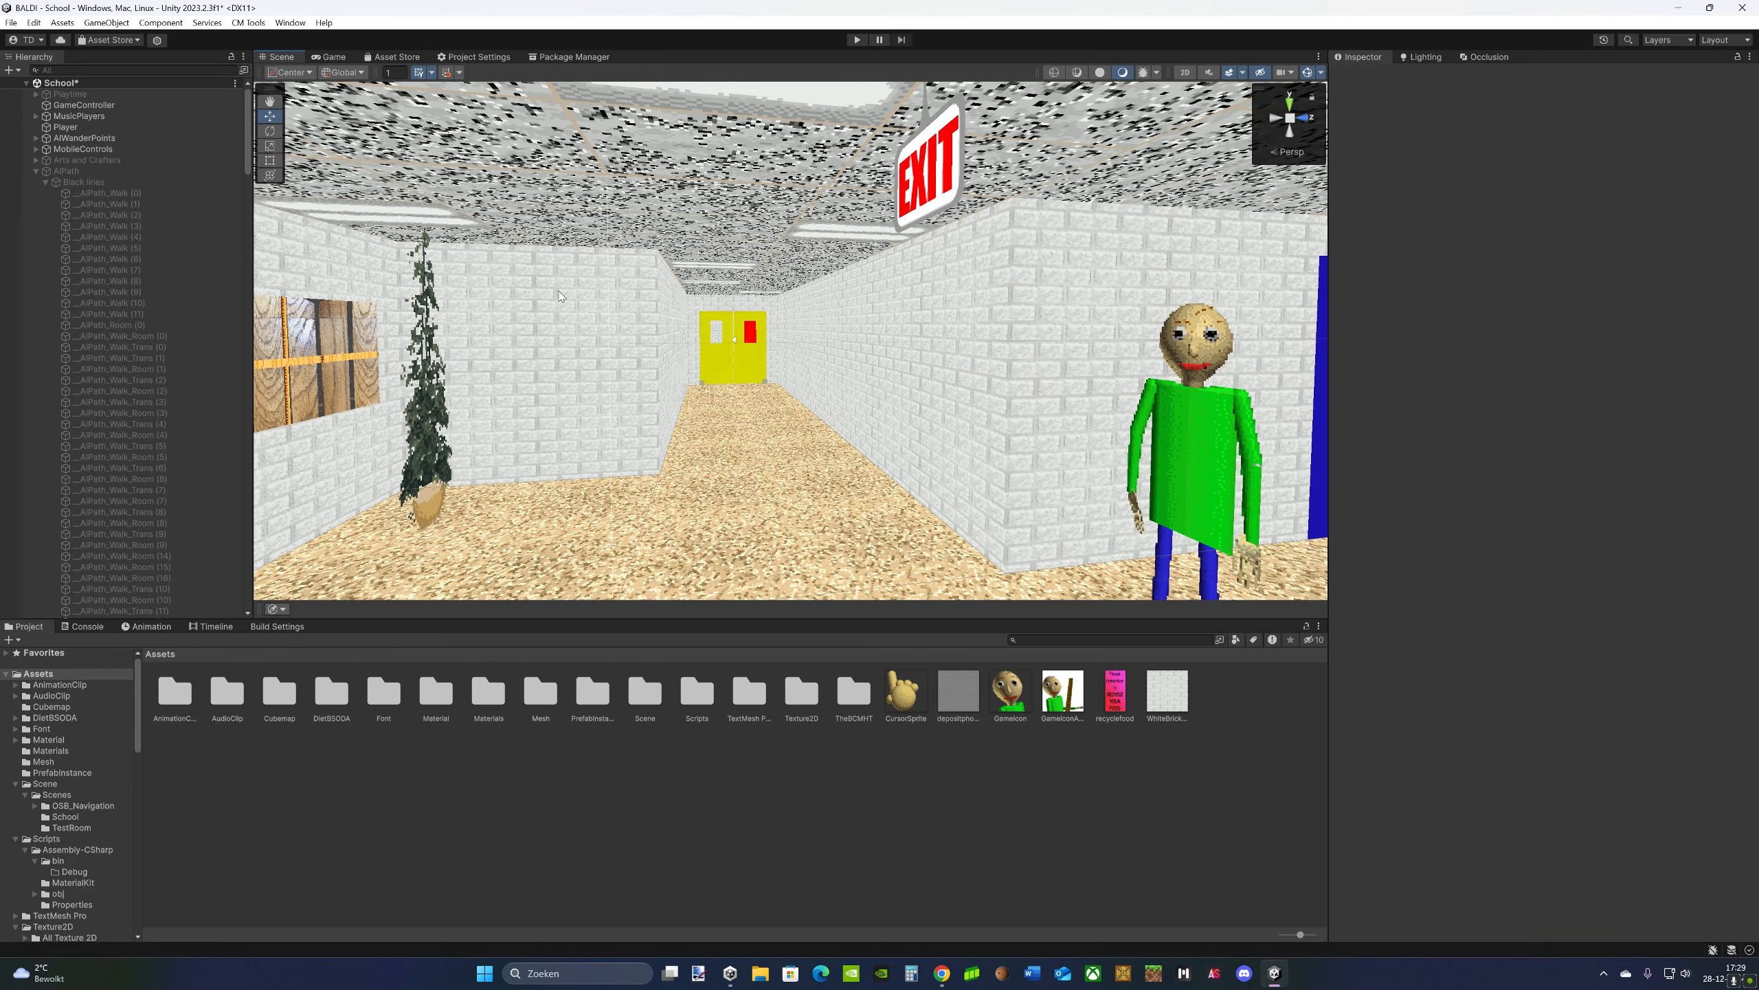
- Look over the school level's hallways and classrooms from above
{"action": "right_click_drag", "start_coordinate": [562, 297], "coordinate": [796, 466]}
{"action": "key", "text": "w"}
{"action": "key", "text": "s"}
{"action": "key", "text": "w"}
{"action": "key", "text": "w"}
{"action": "key", "text": "w"}
{"action": "key", "text": "s"}
{"action": "key", "text": "s"}
- Collapse the AIPath group in the hierarchy and save the School scene
{"action": "left_click", "coordinate": [36, 172]}
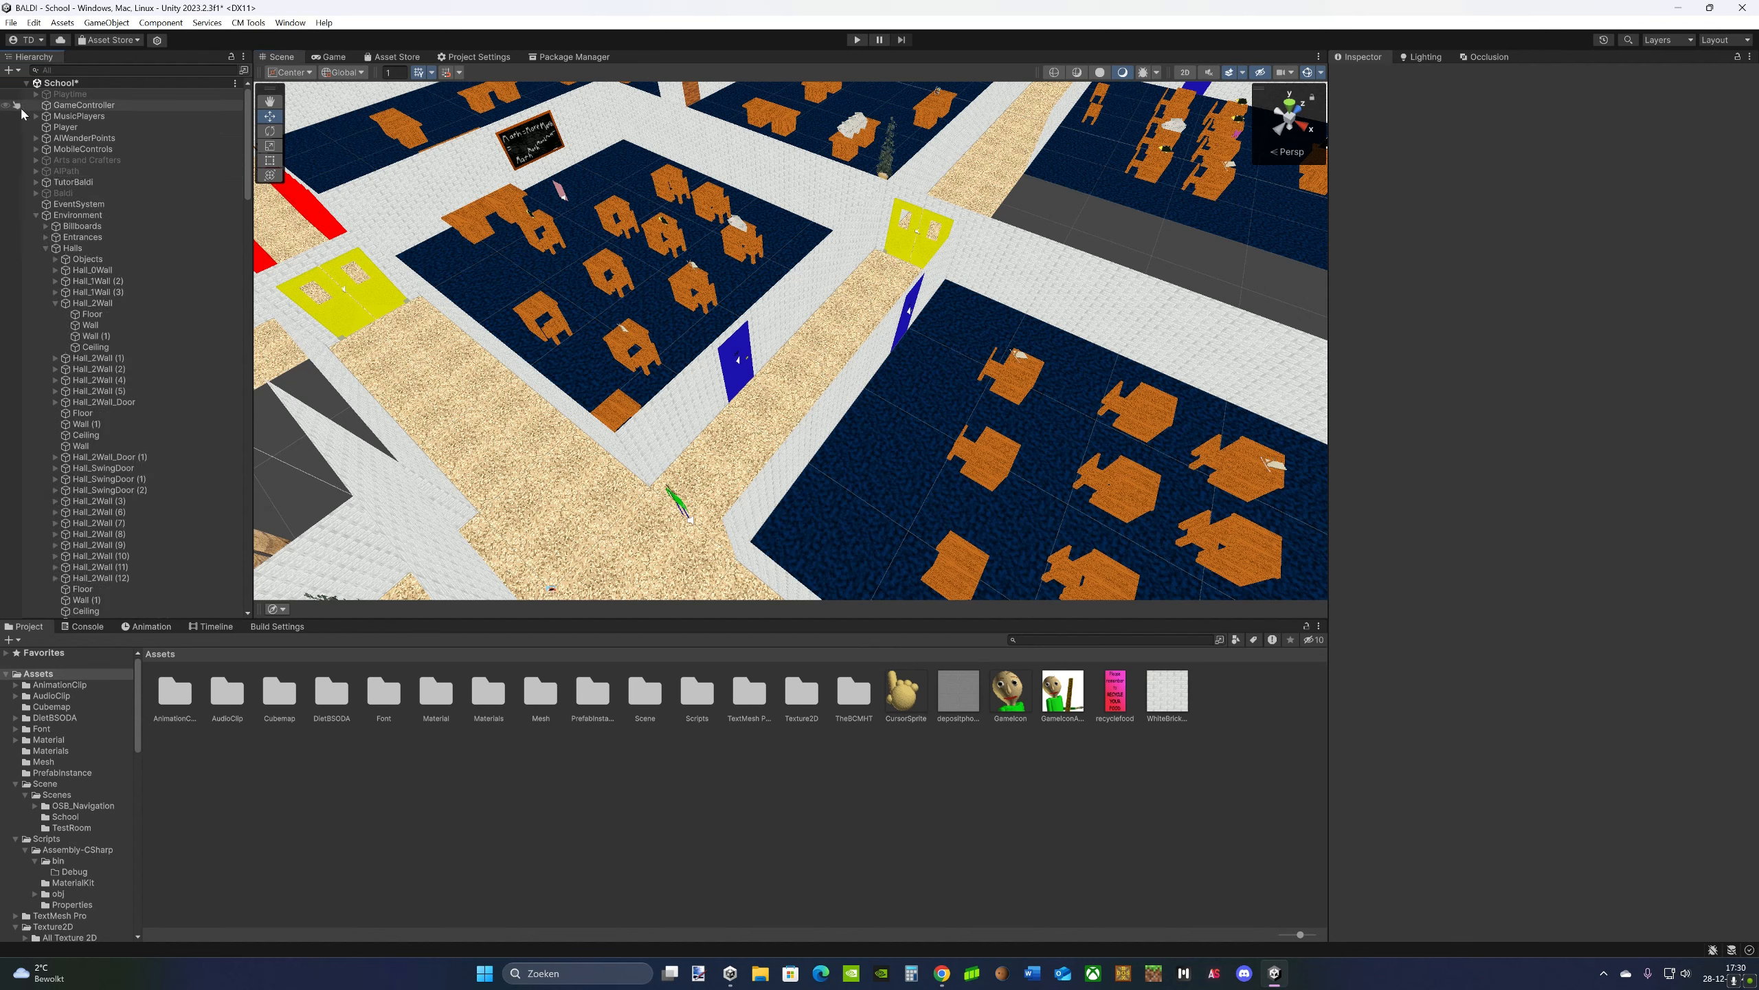
{"action": "left_click", "coordinate": [11, 22]}
{"action": "left_click", "coordinate": [29, 87]}
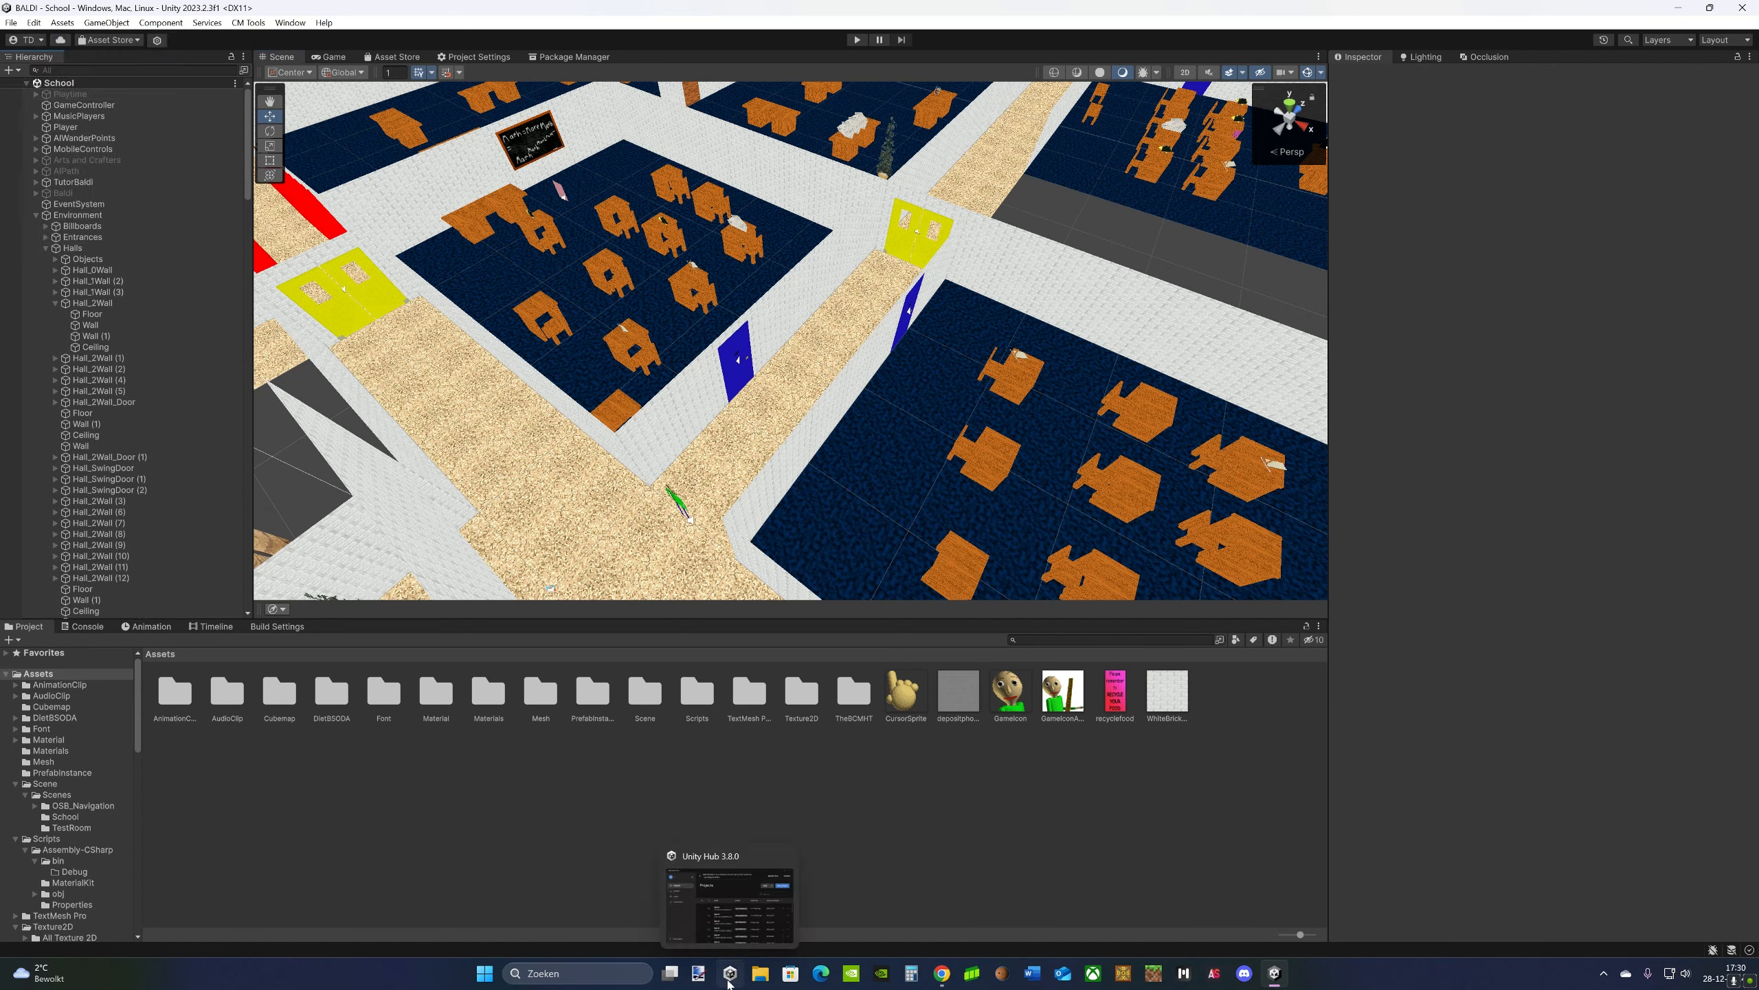
- Check in Unity Hub which editor version the most recent BALDI project uses, leave it unchanged and close the Hub
{"action": "left_click", "coordinate": [730, 973]}
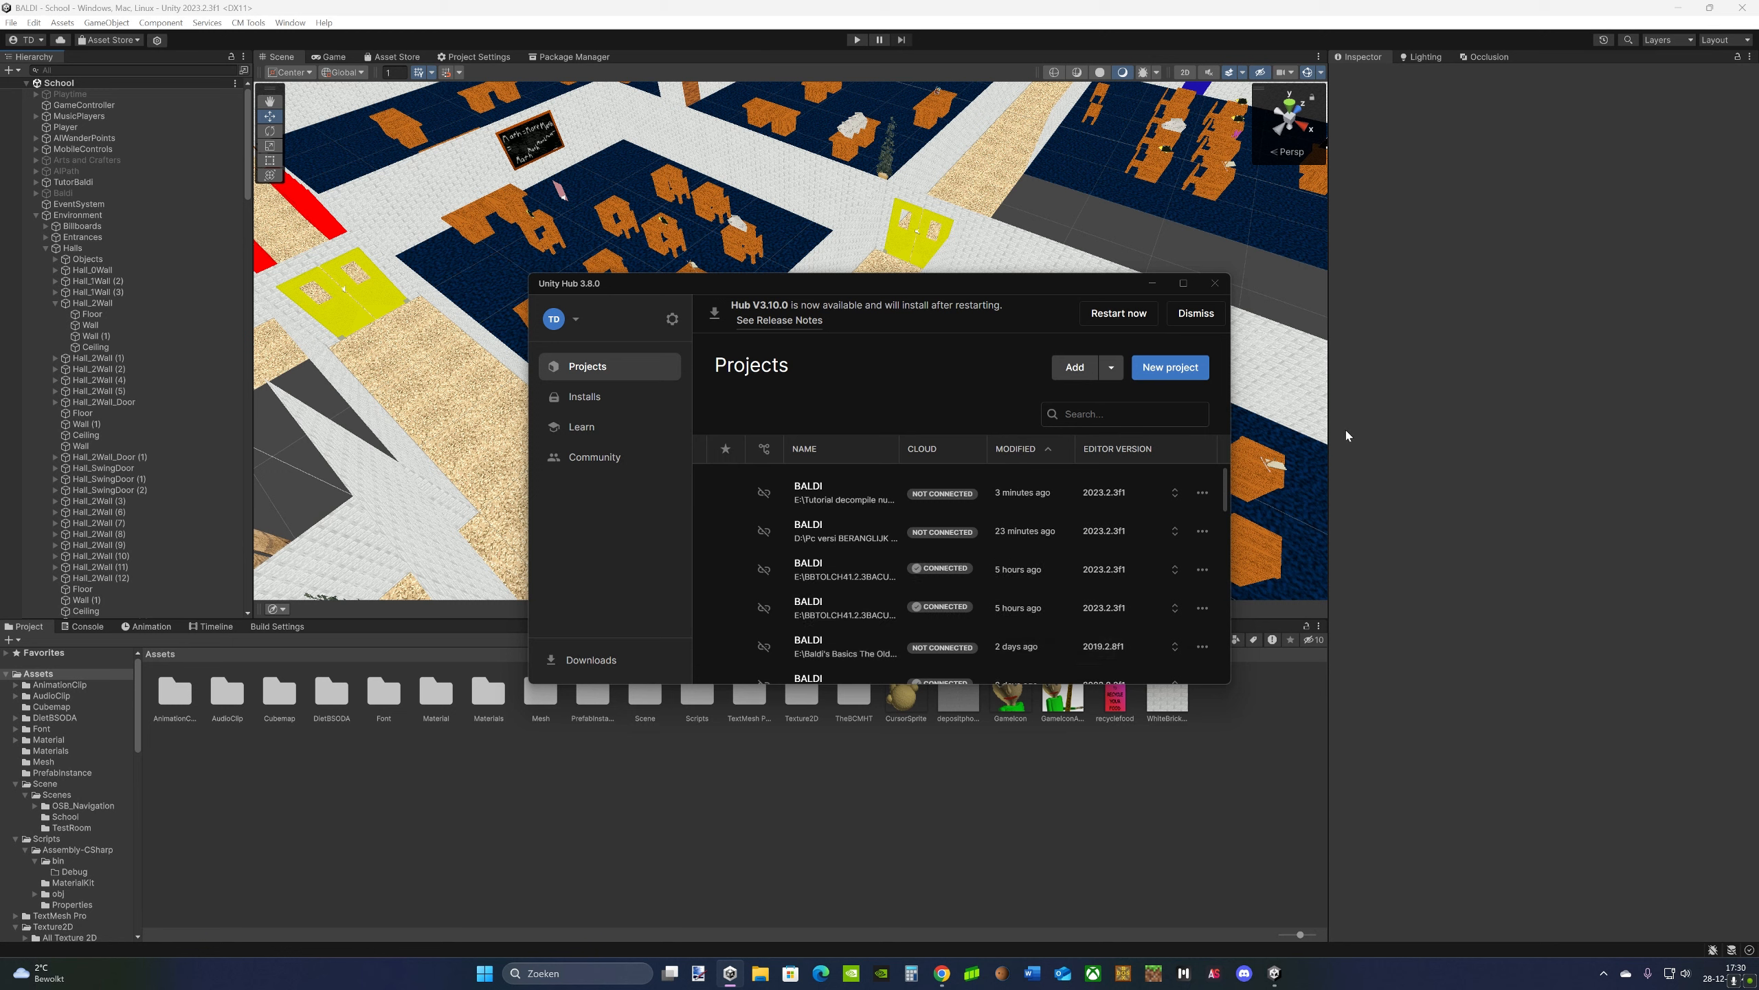
{"action": "left_click", "coordinate": [1117, 494]}
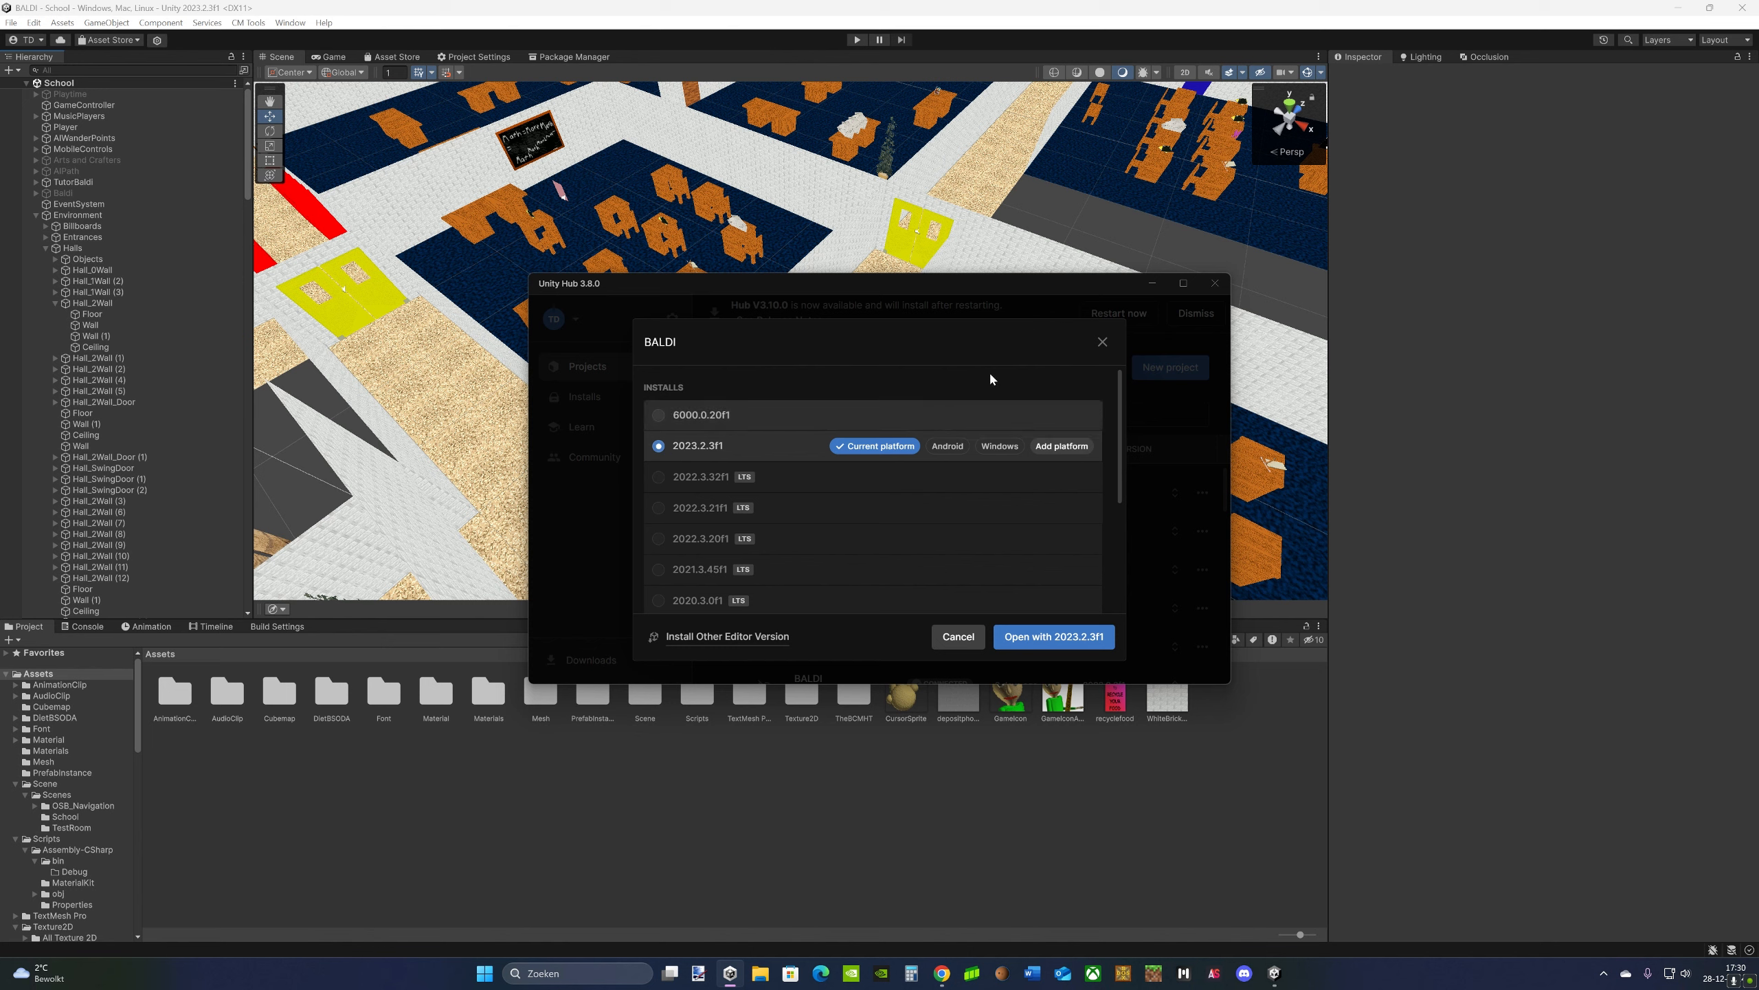
{"action": "left_click", "coordinate": [1102, 341]}
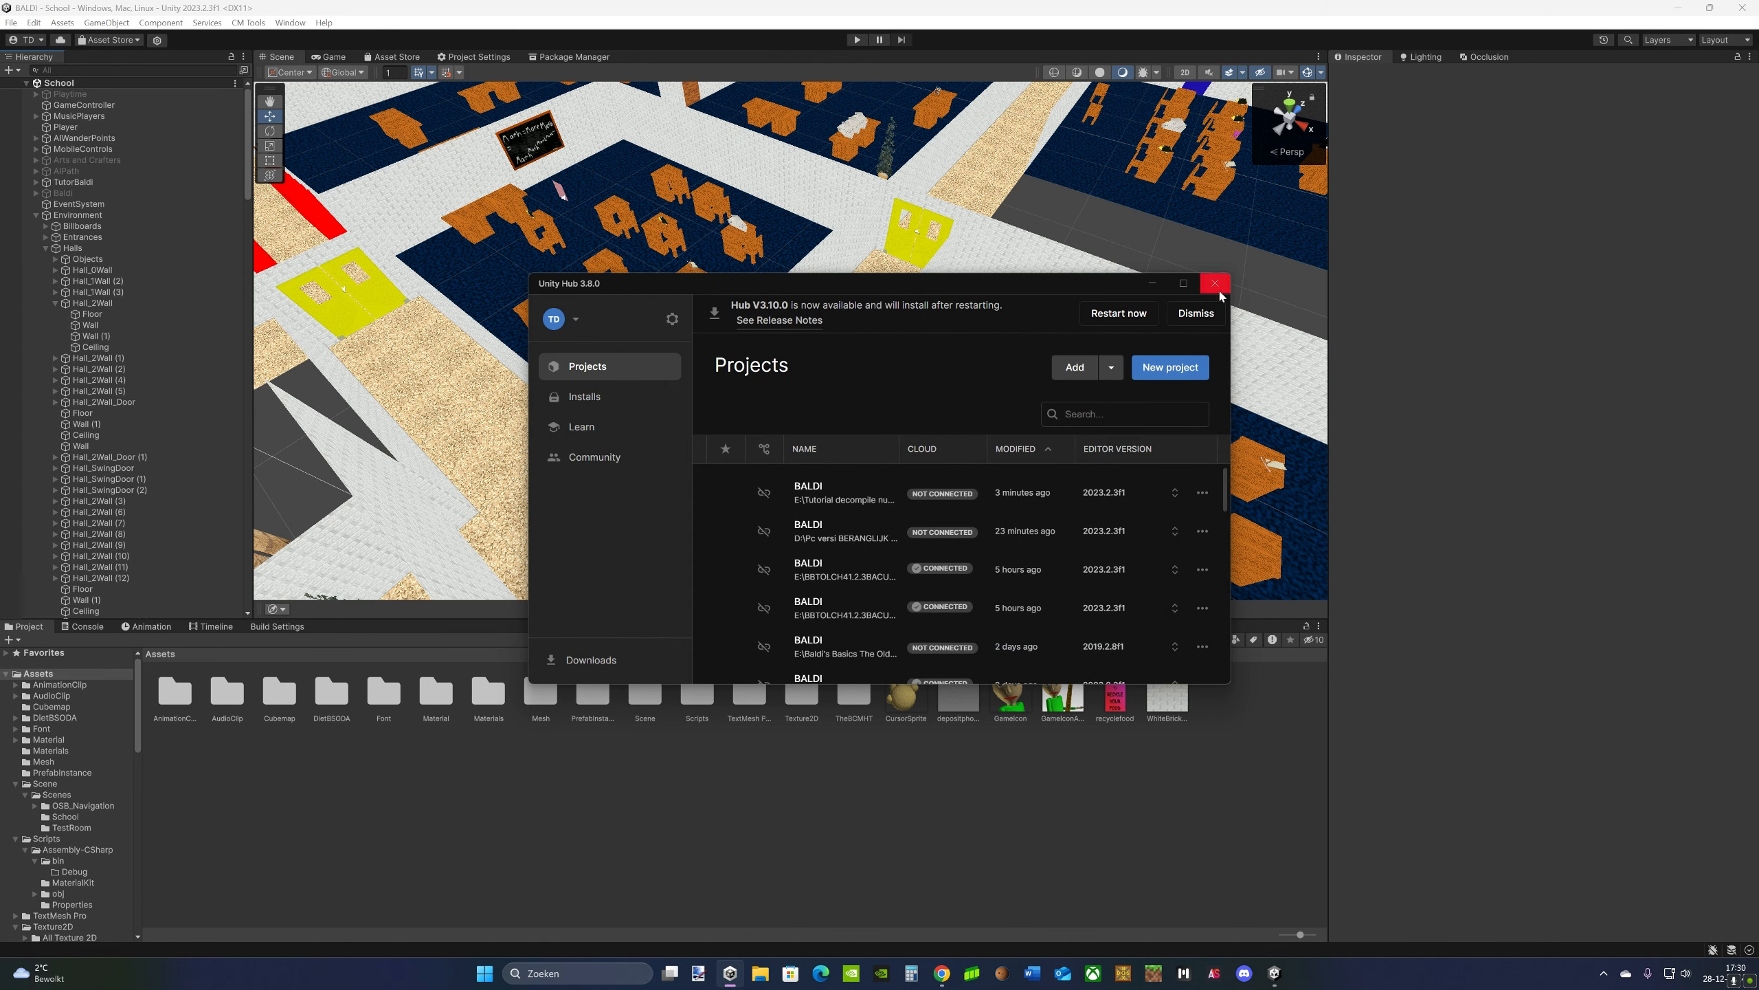
{"action": "left_click", "coordinate": [1220, 292]}
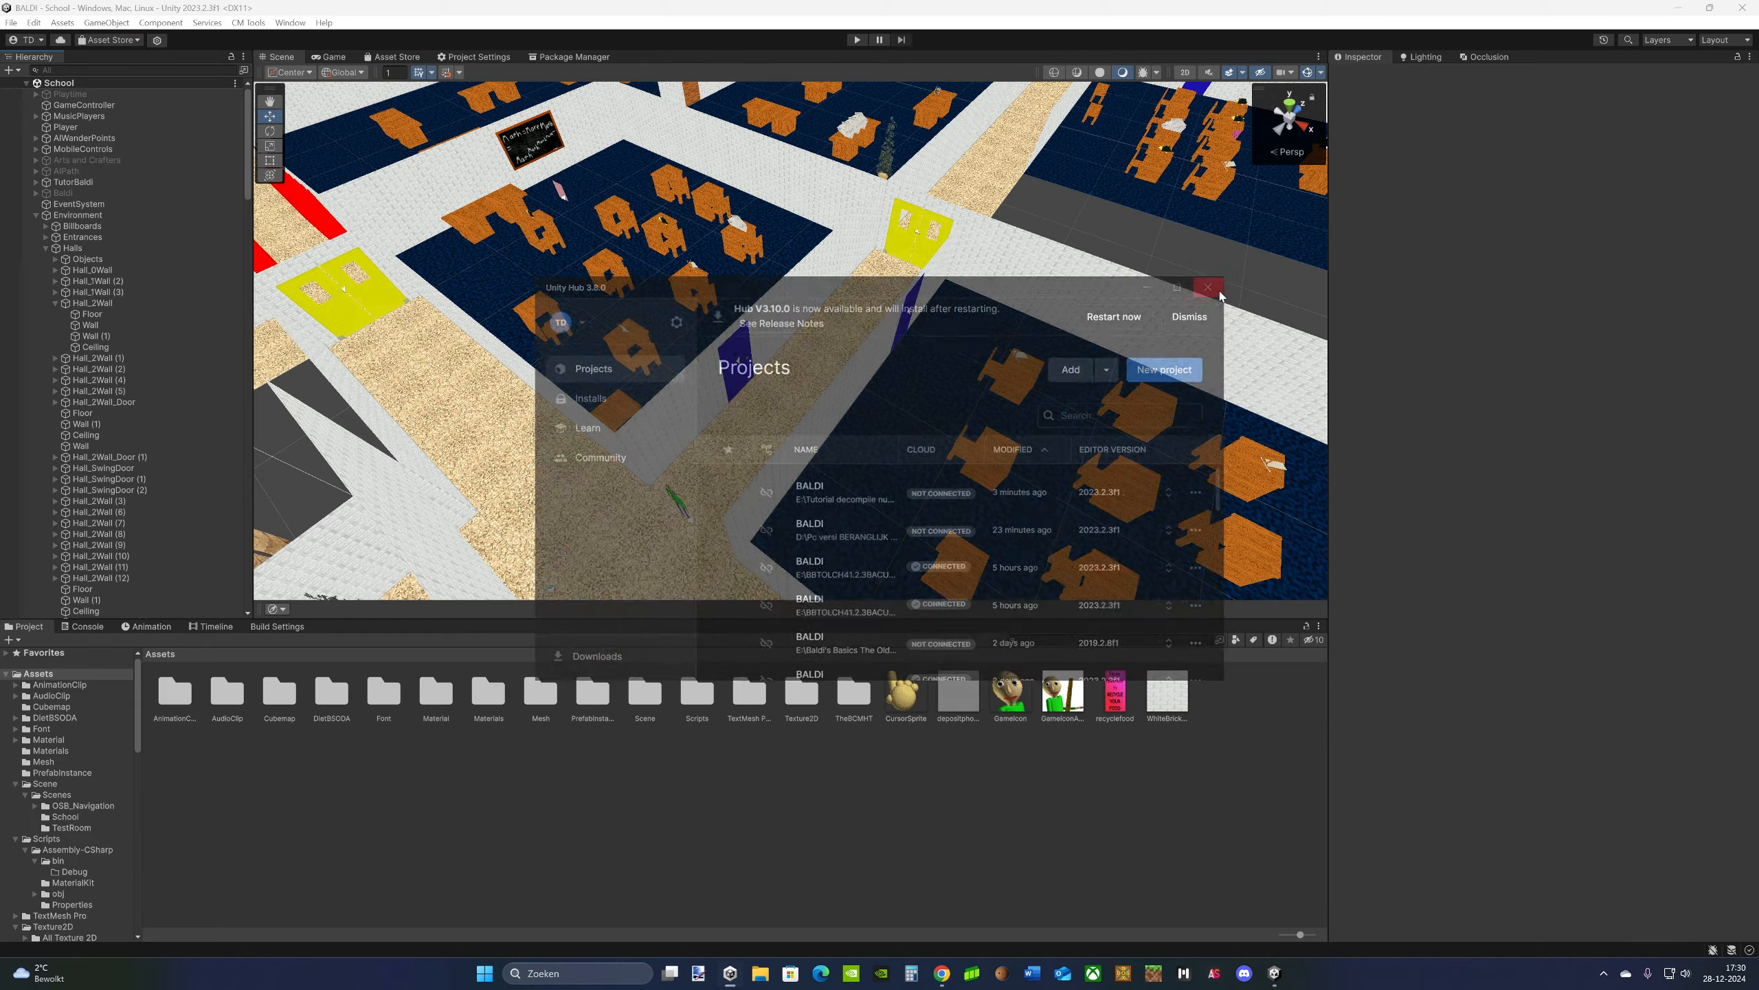
- Run the NavMesh Updater with the NavMesh Scene Converter enabled, convert the Secret scene, and close the updater
{"action": "right_click_drag", "start_coordinate": [1041, 380], "coordinate": [997, 367]}
{"action": "left_click", "coordinate": [34, 215]}
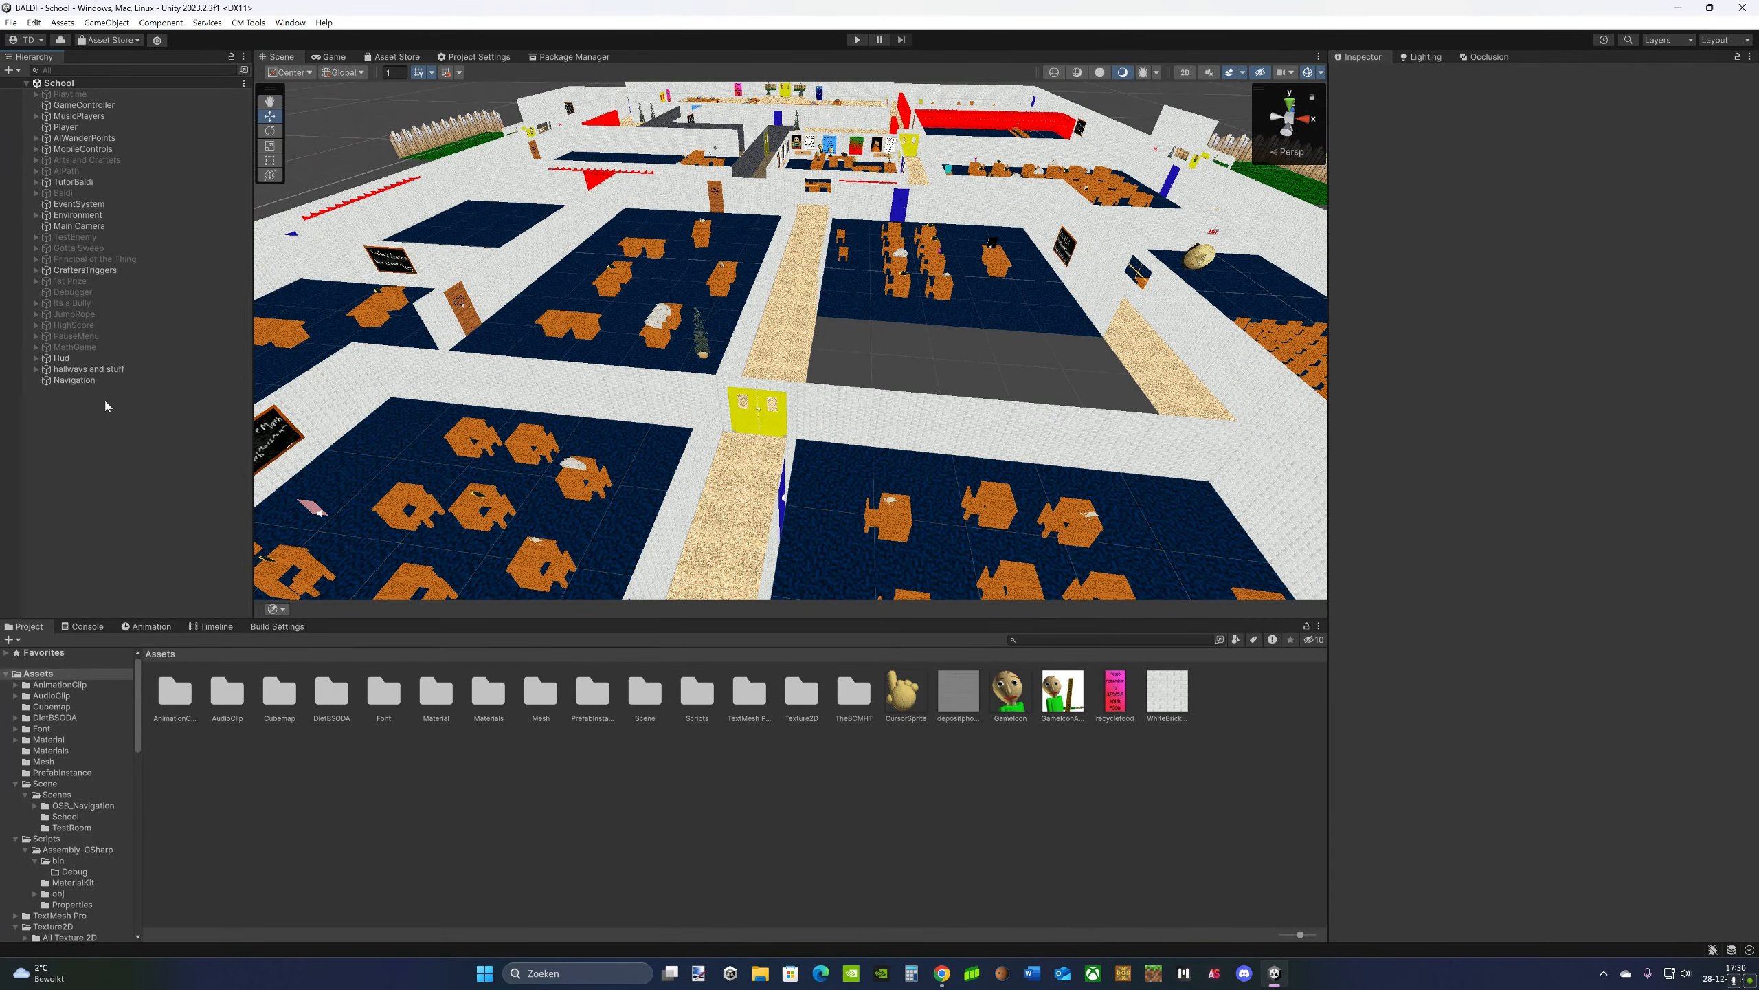
{"action": "left_click", "coordinate": [290, 23]}
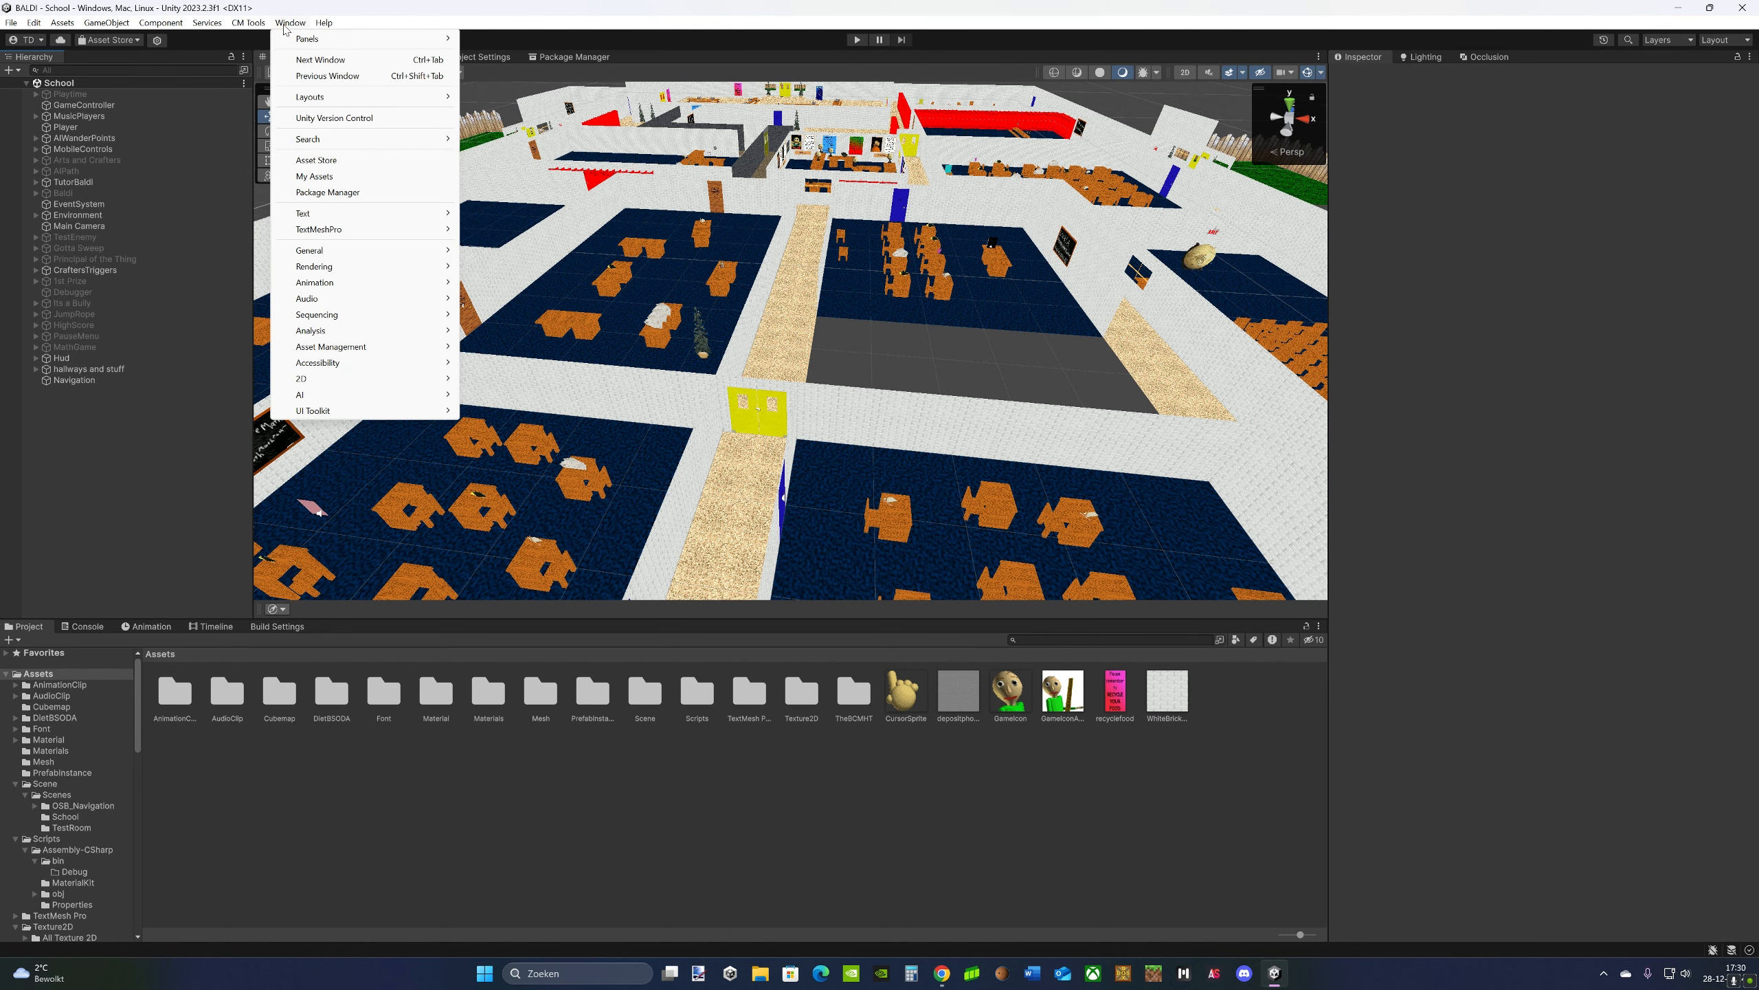
{"action": "mouse_move", "coordinate": [320, 399]}
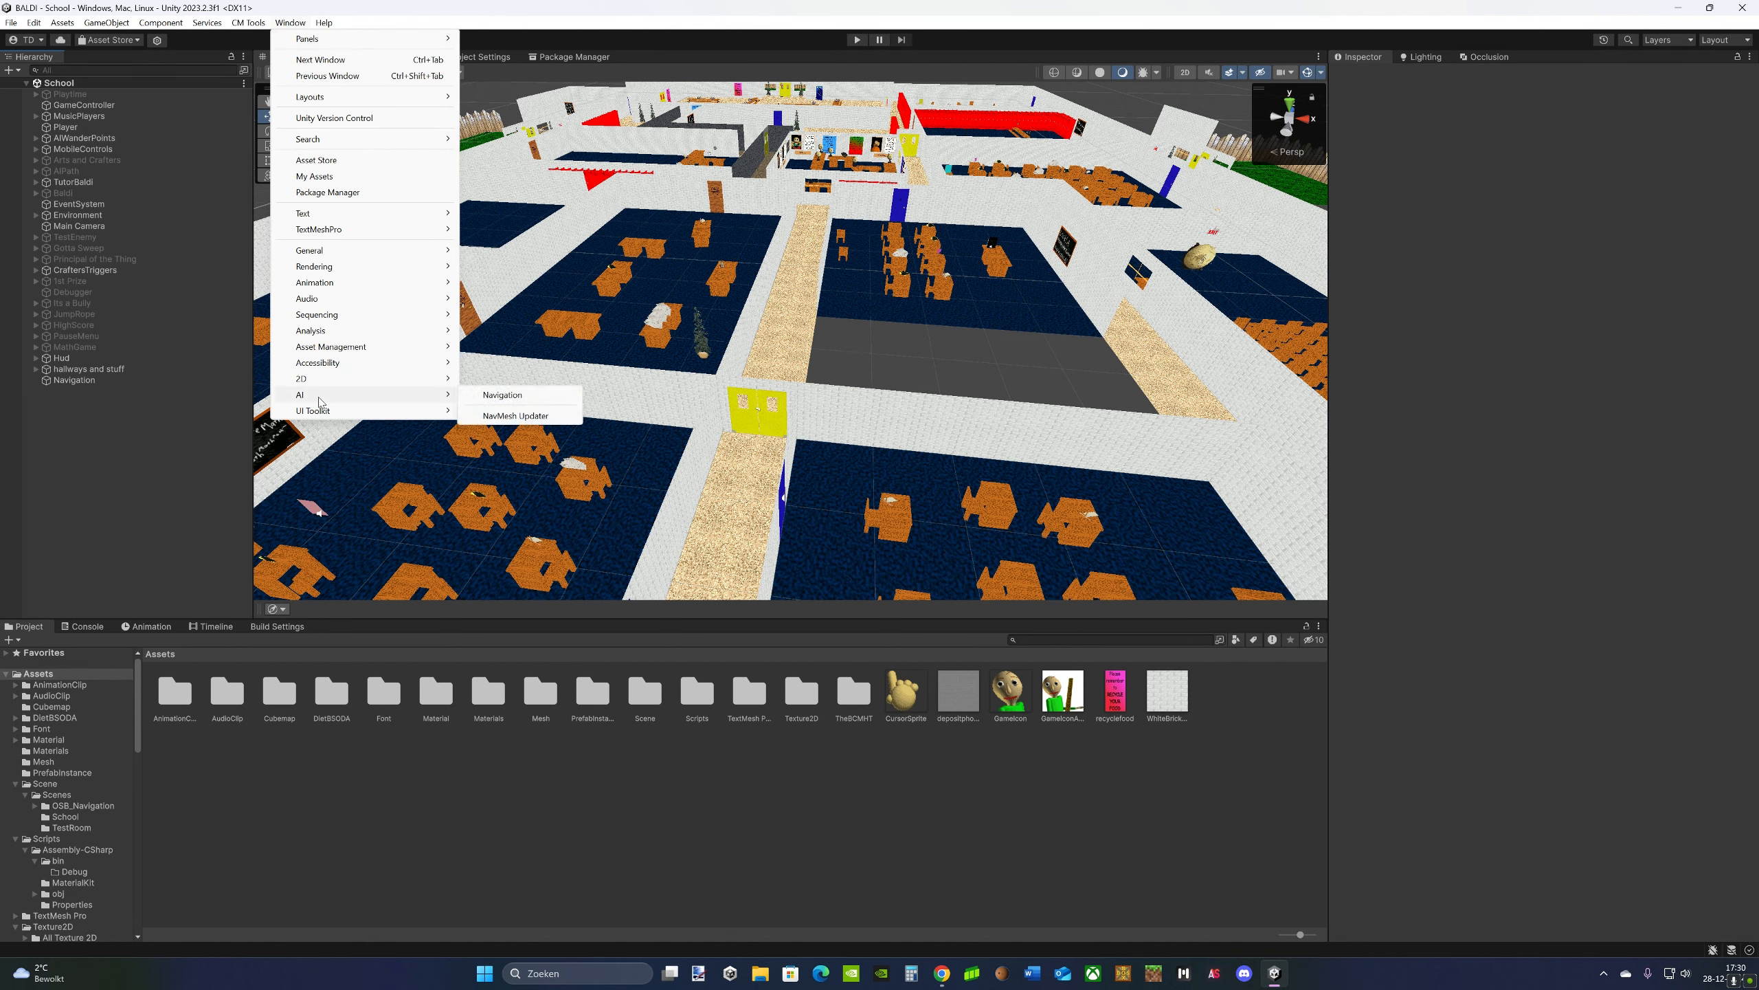
{"action": "left_click", "coordinate": [516, 415]}
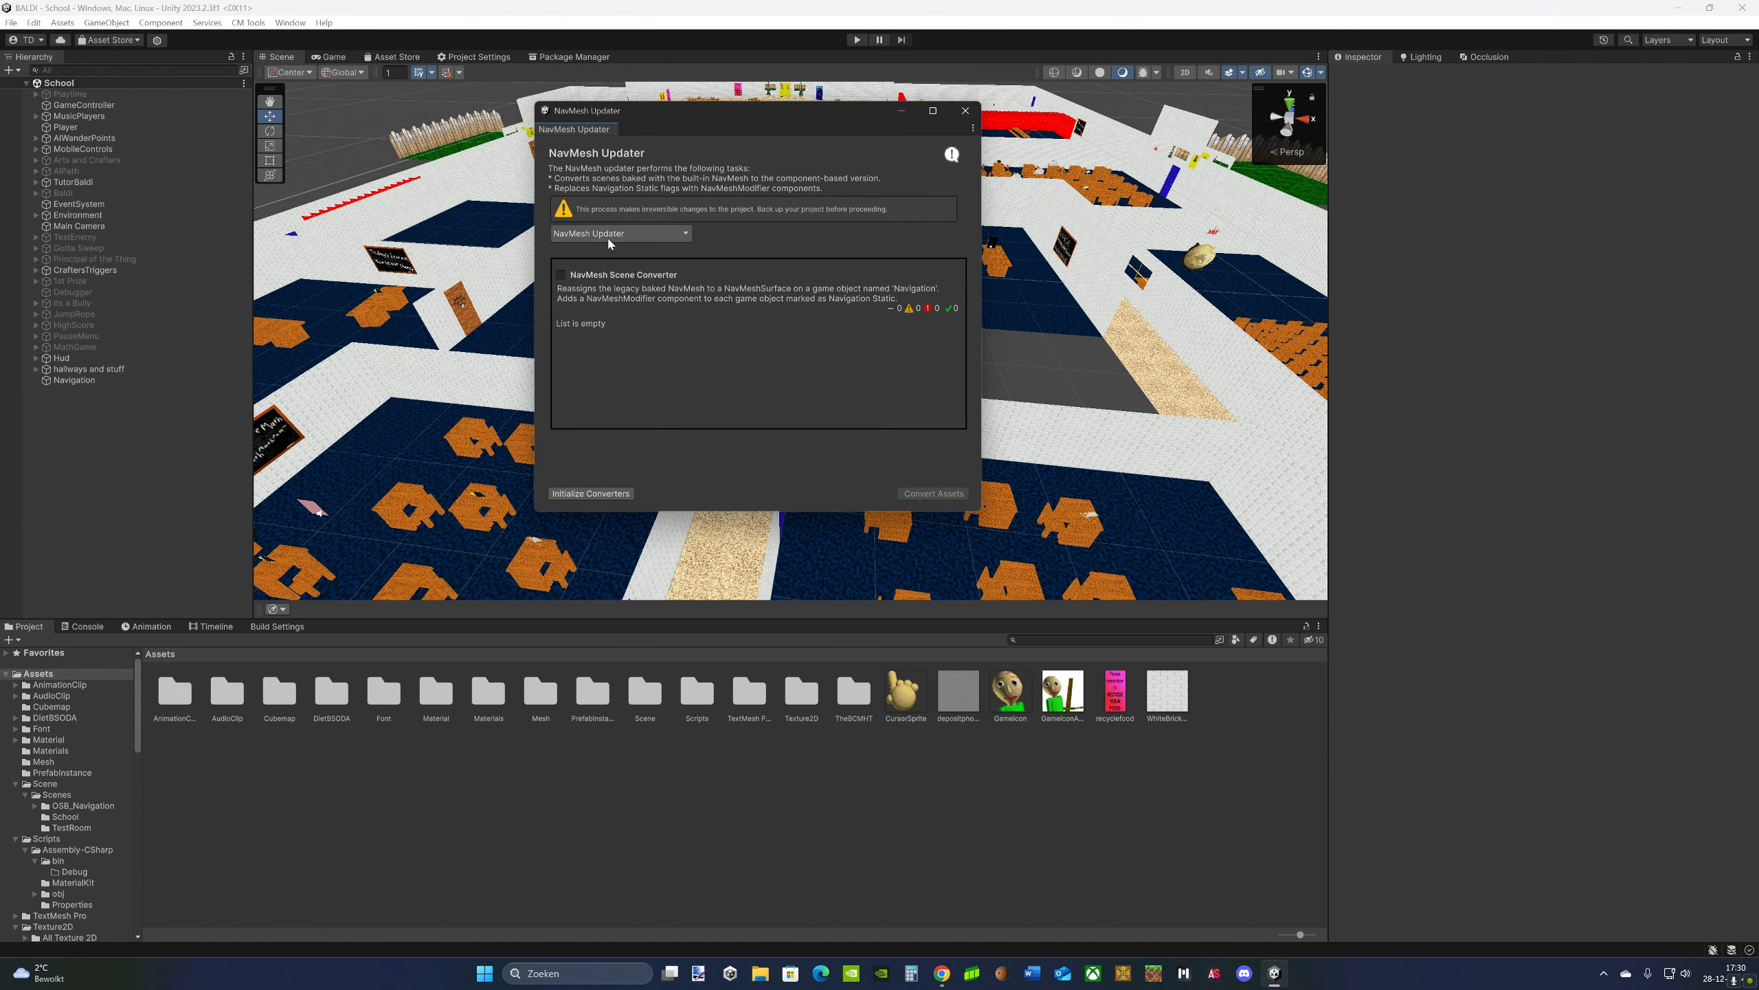
{"action": "left_click", "coordinate": [561, 275]}
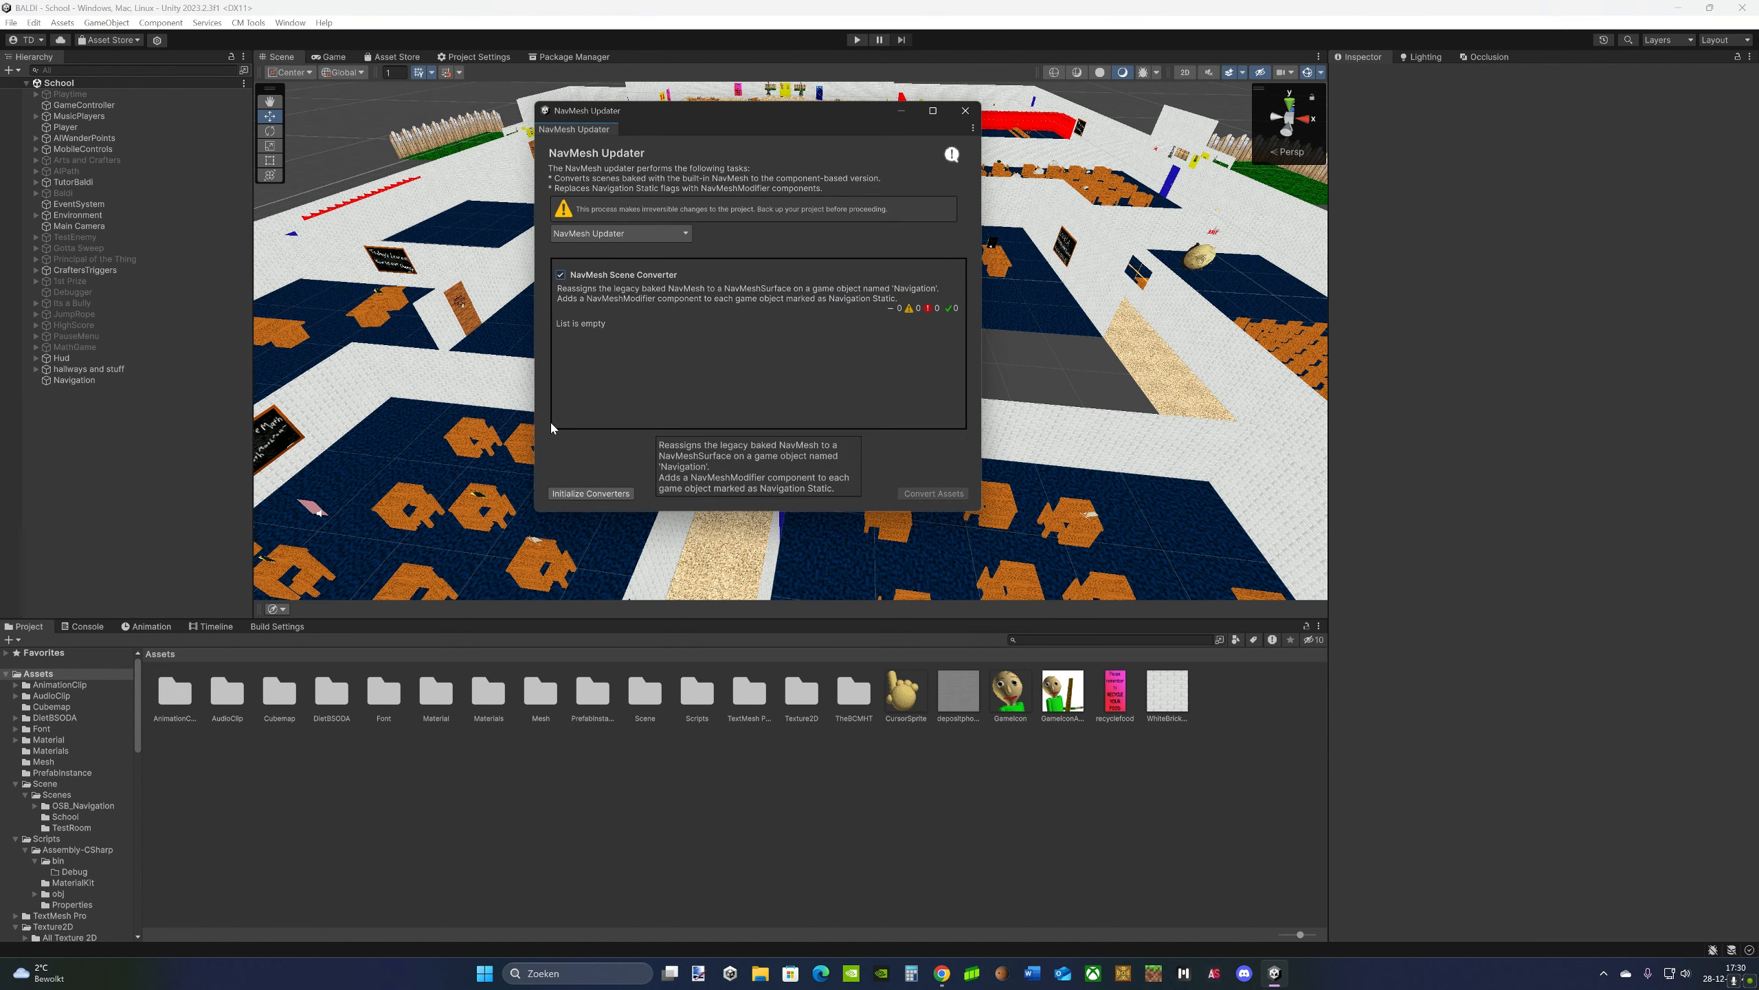
{"action": "left_click", "coordinate": [569, 497]}
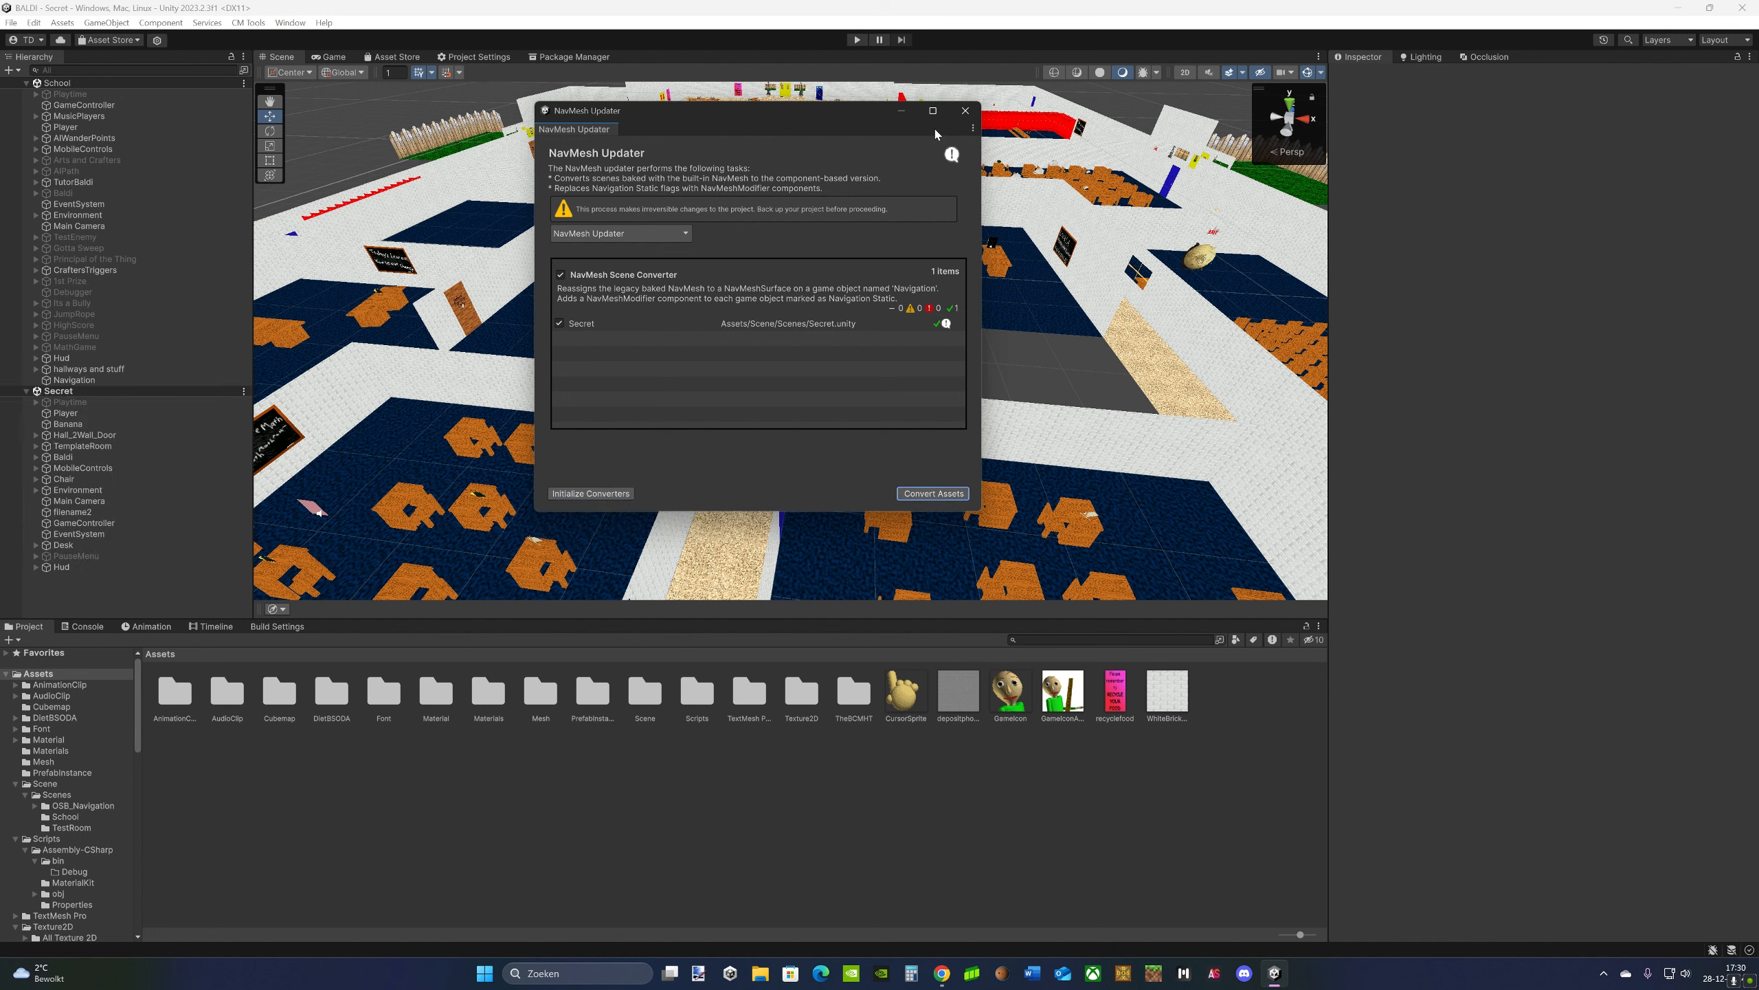
{"action": "left_click", "coordinate": [961, 117]}
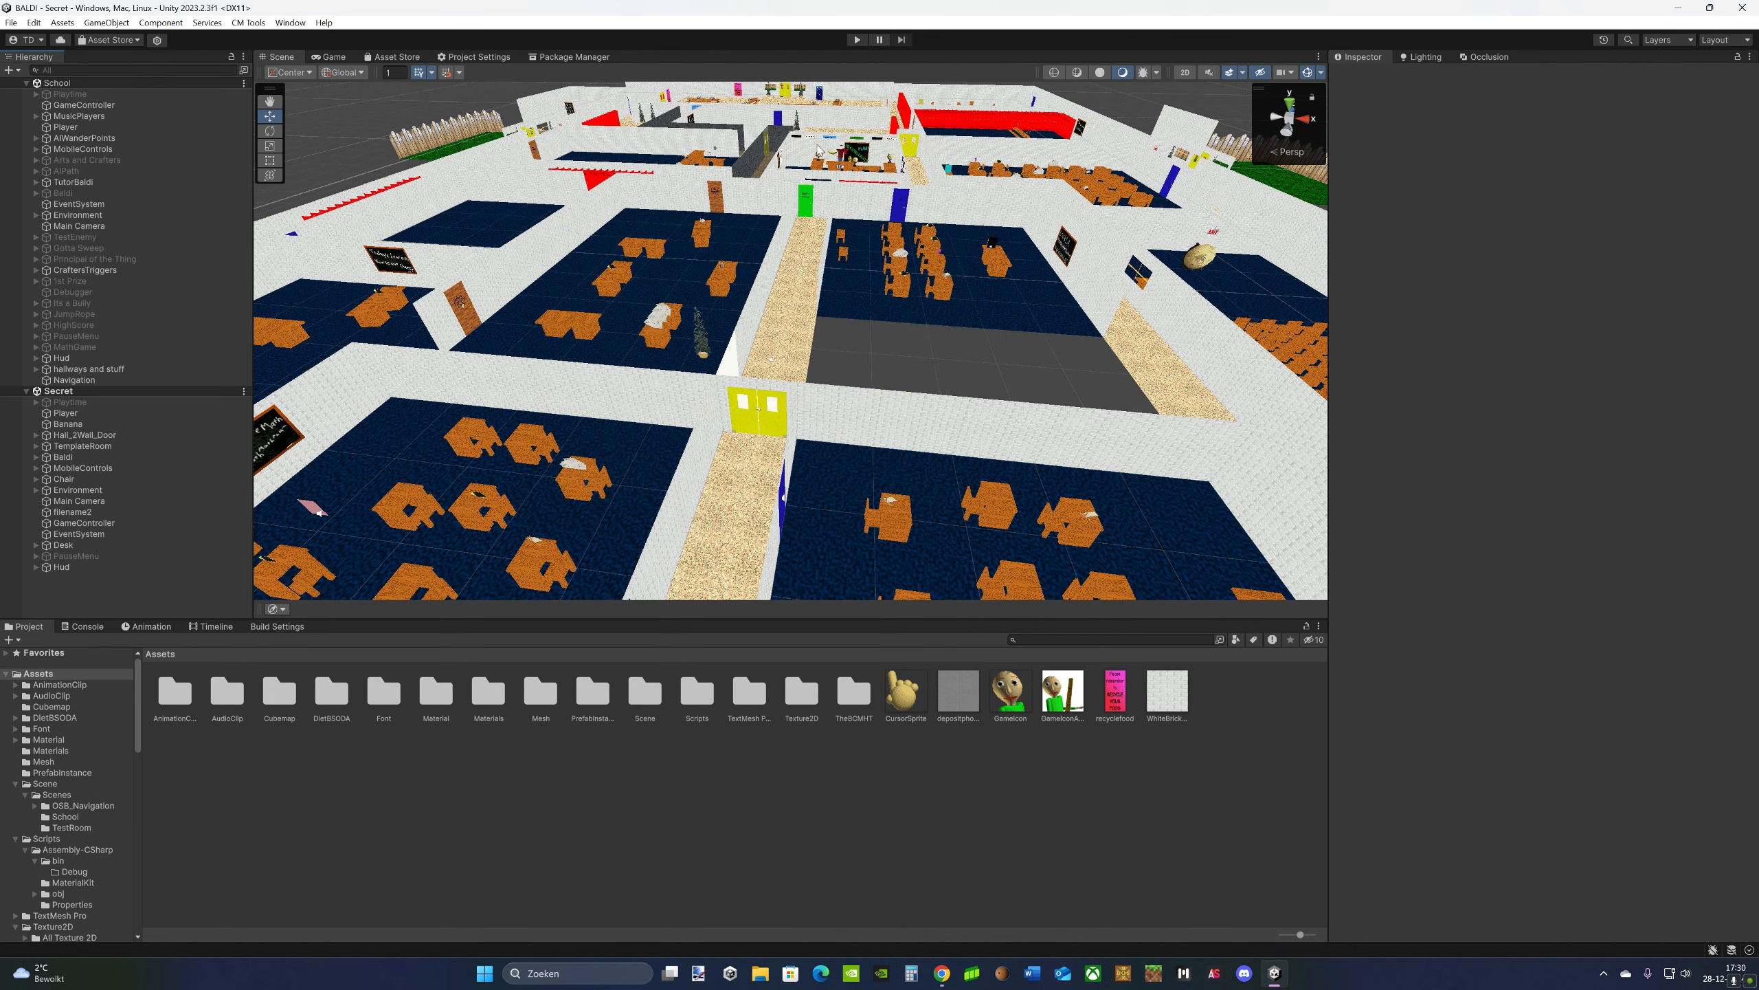
- Remove the Secret scene from the hierarchy so only School remains loaded
{"action": "left_click", "coordinate": [64, 392]}
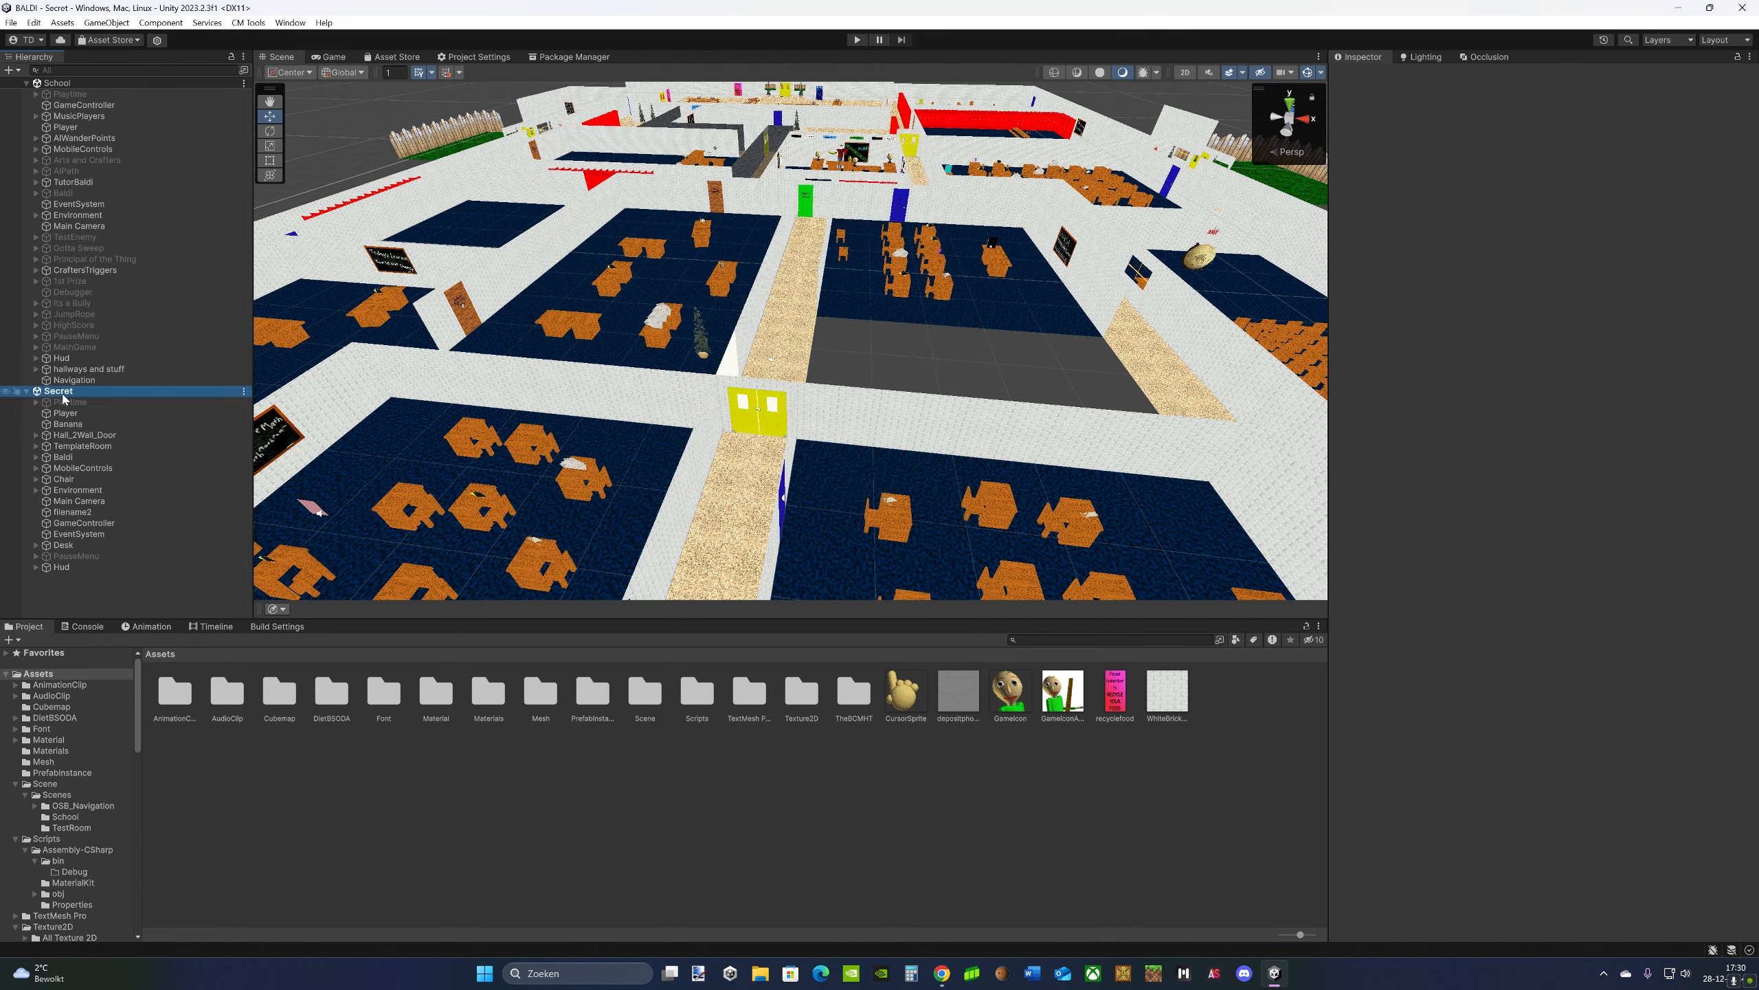
{"action": "right_click", "coordinate": [63, 393]}
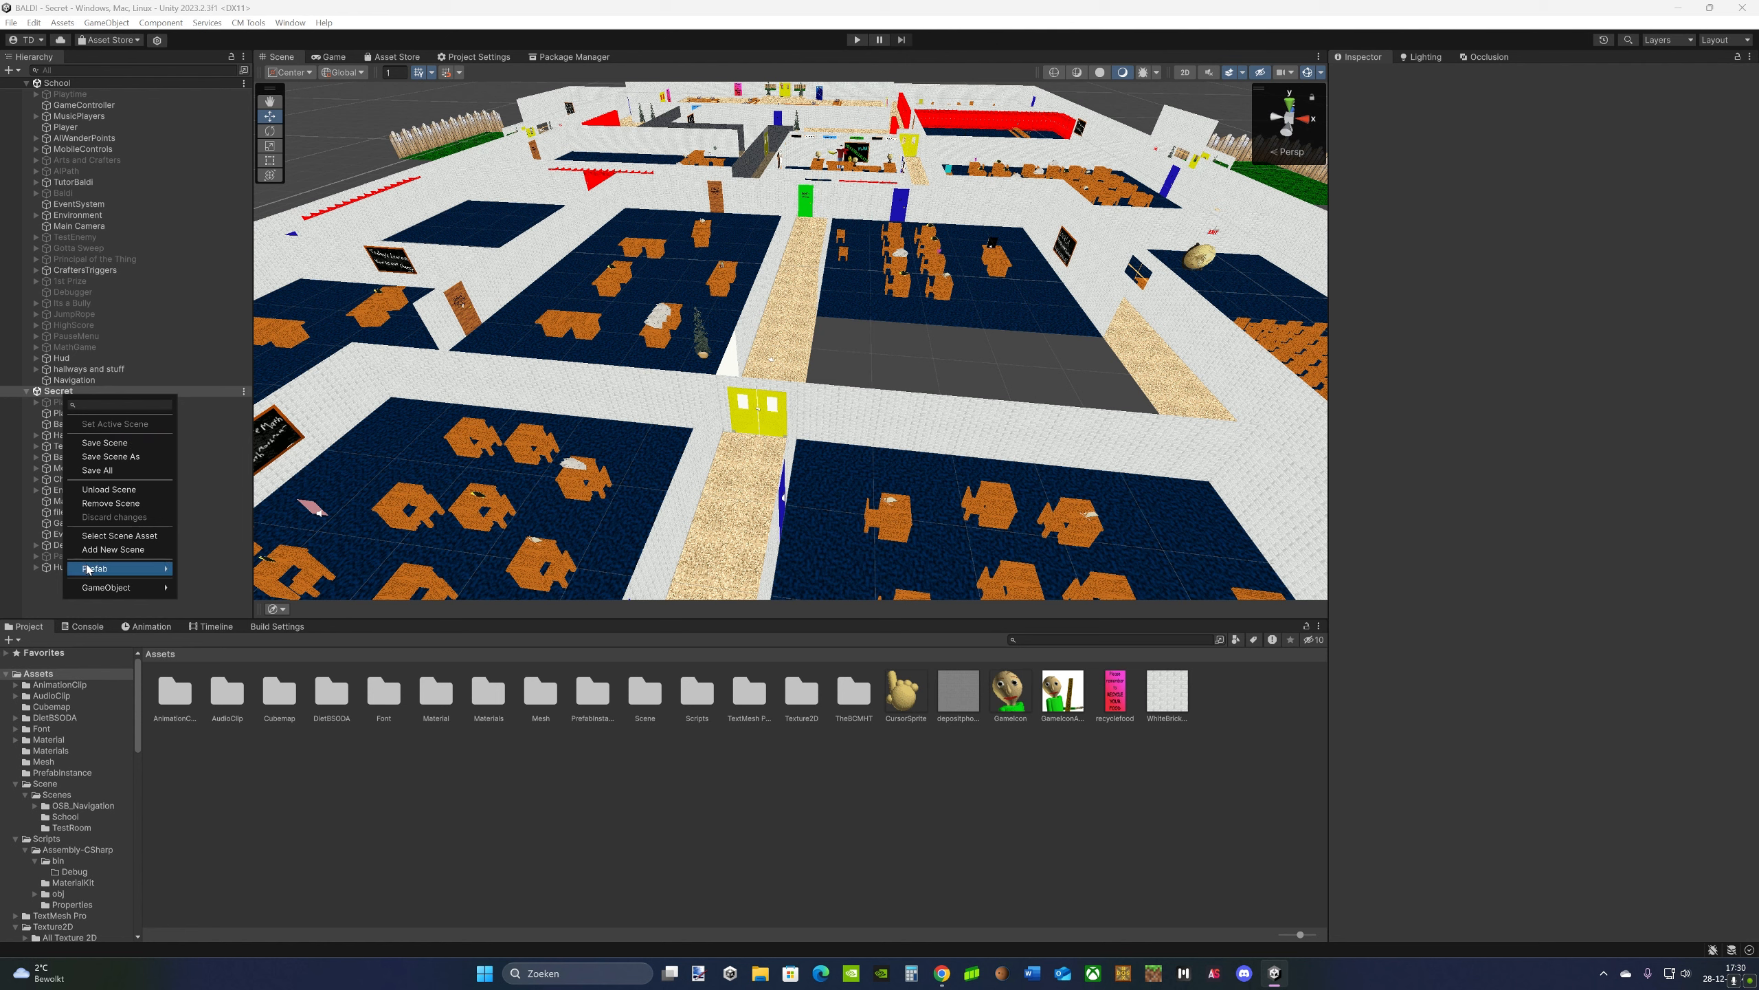
{"action": "left_click", "coordinate": [99, 504]}
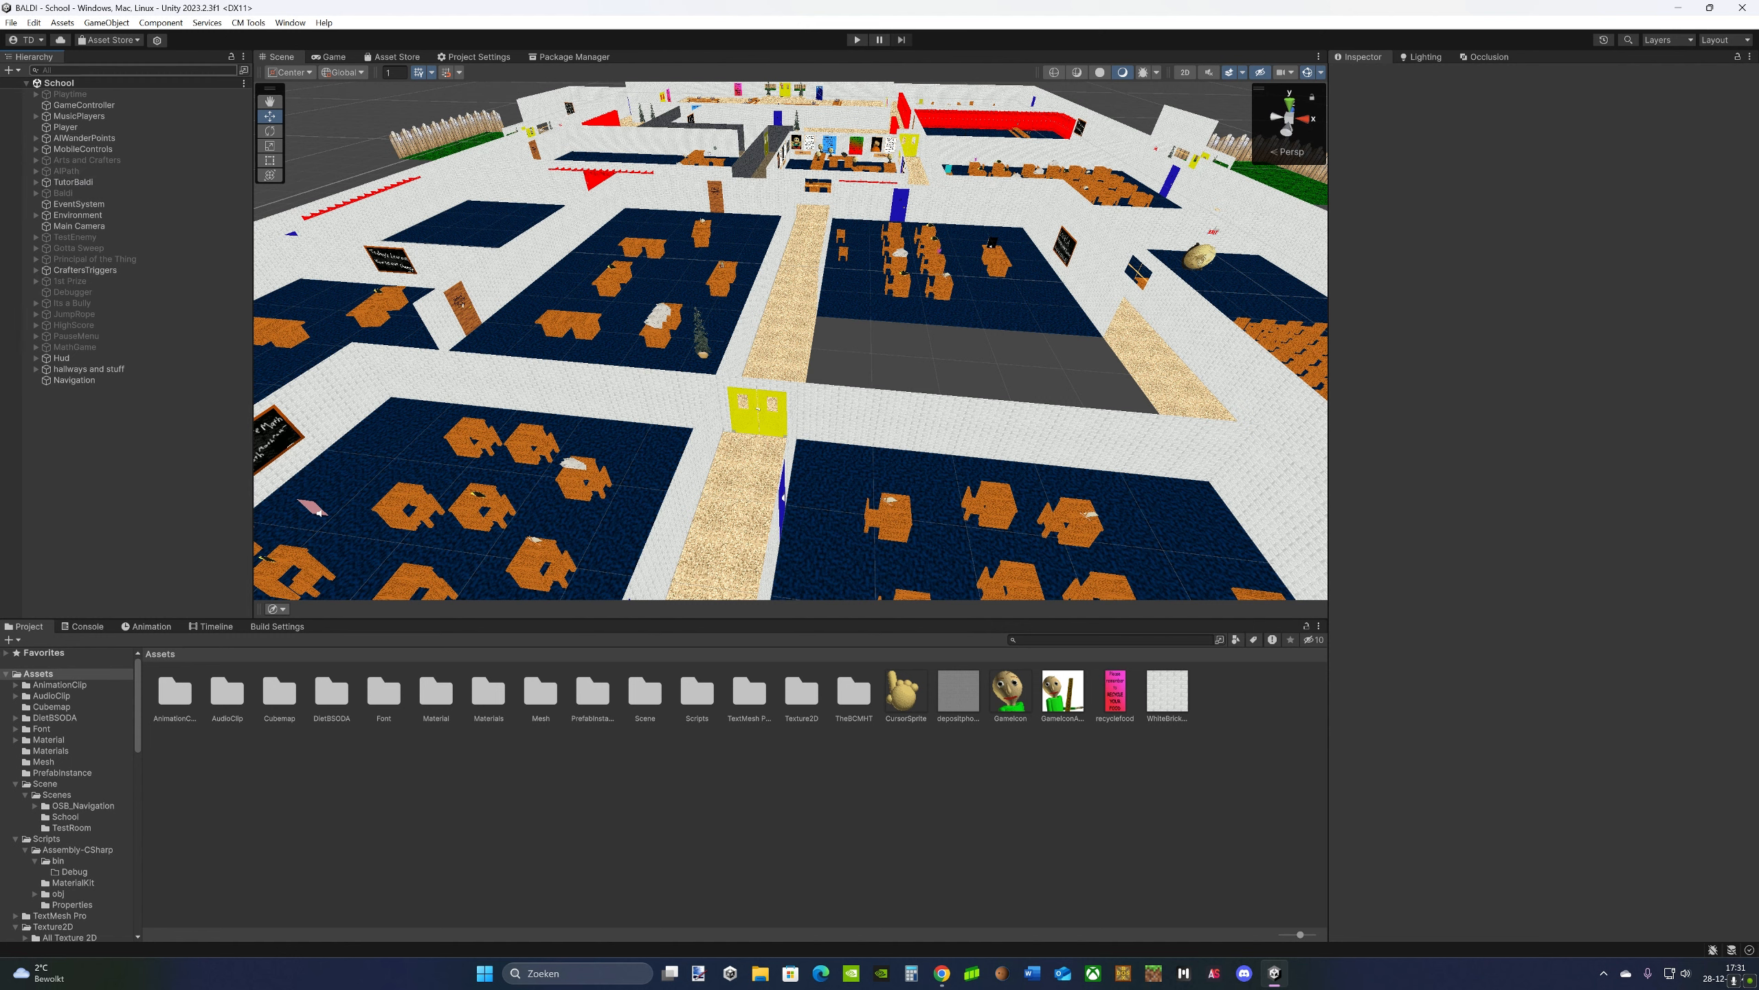
- Find the AIPath object by searching the hierarchy for "aipath", clear the search, and activate the object
{"action": "type", "text": "ipath"}
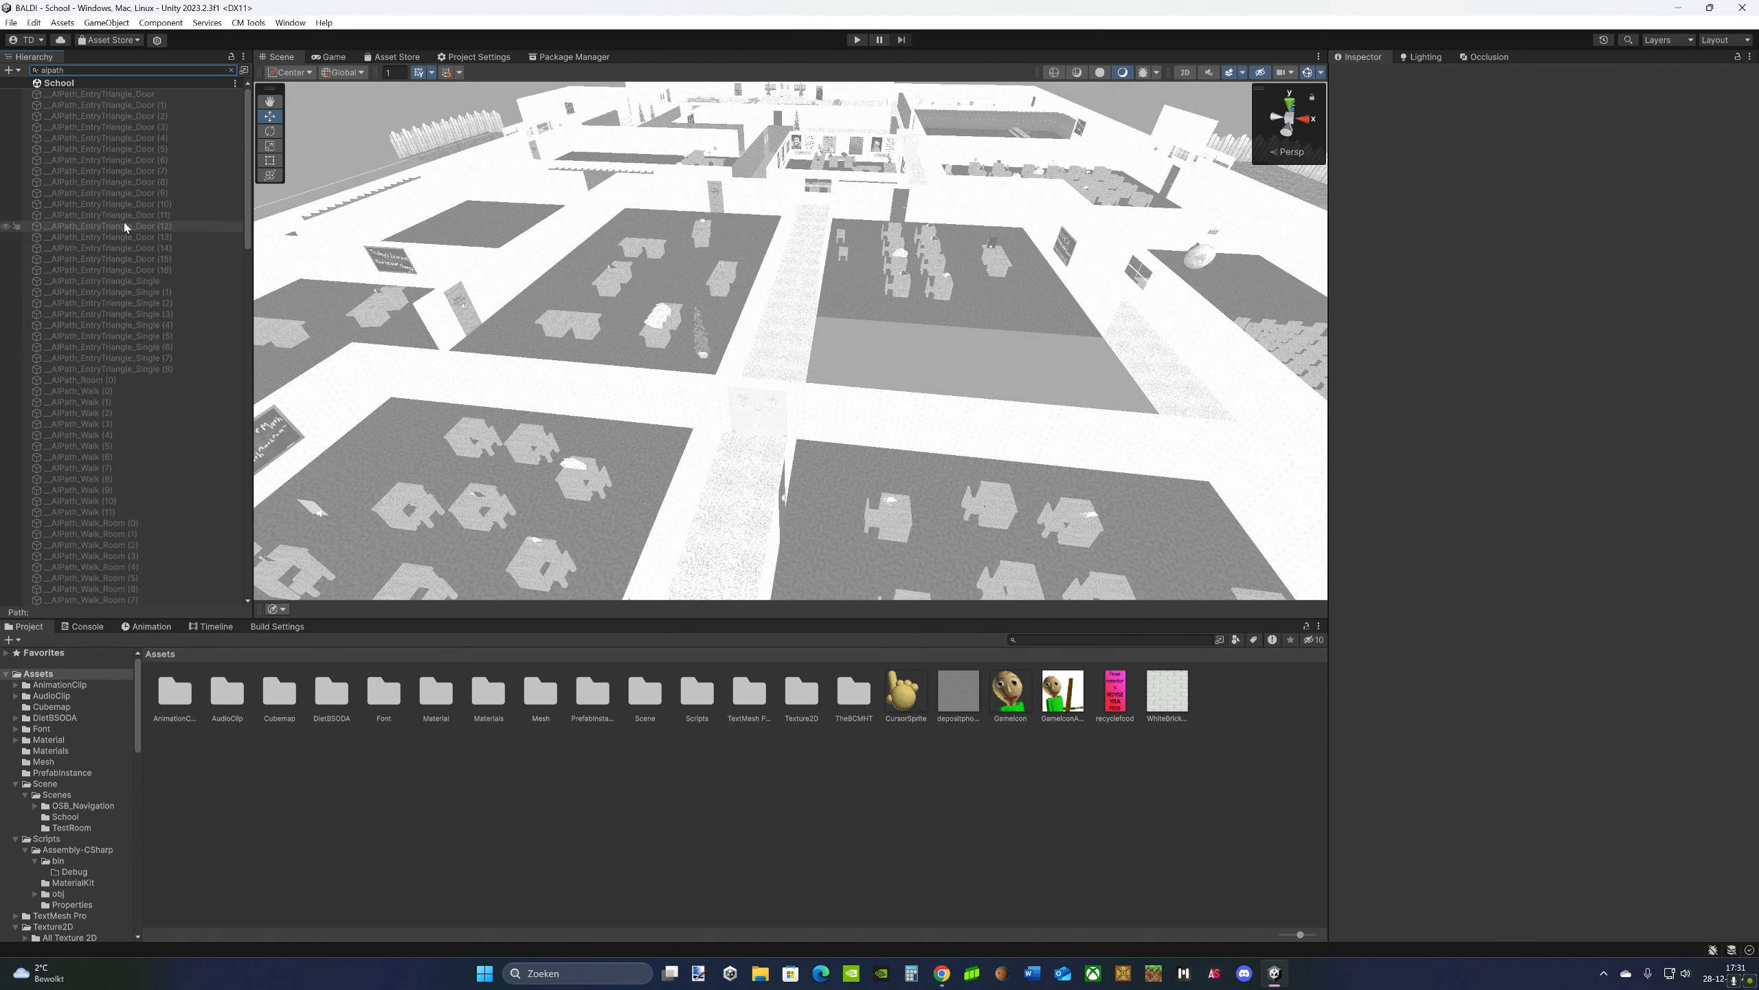
{"action": "scroll", "coordinate": [187, 292], "scroll_direction": "down", "scroll_amount": 10}
{"action": "scroll", "coordinate": [185, 293], "scroll_direction": "down", "scroll_amount": 15}
{"action": "left_click", "coordinate": [108, 602]}
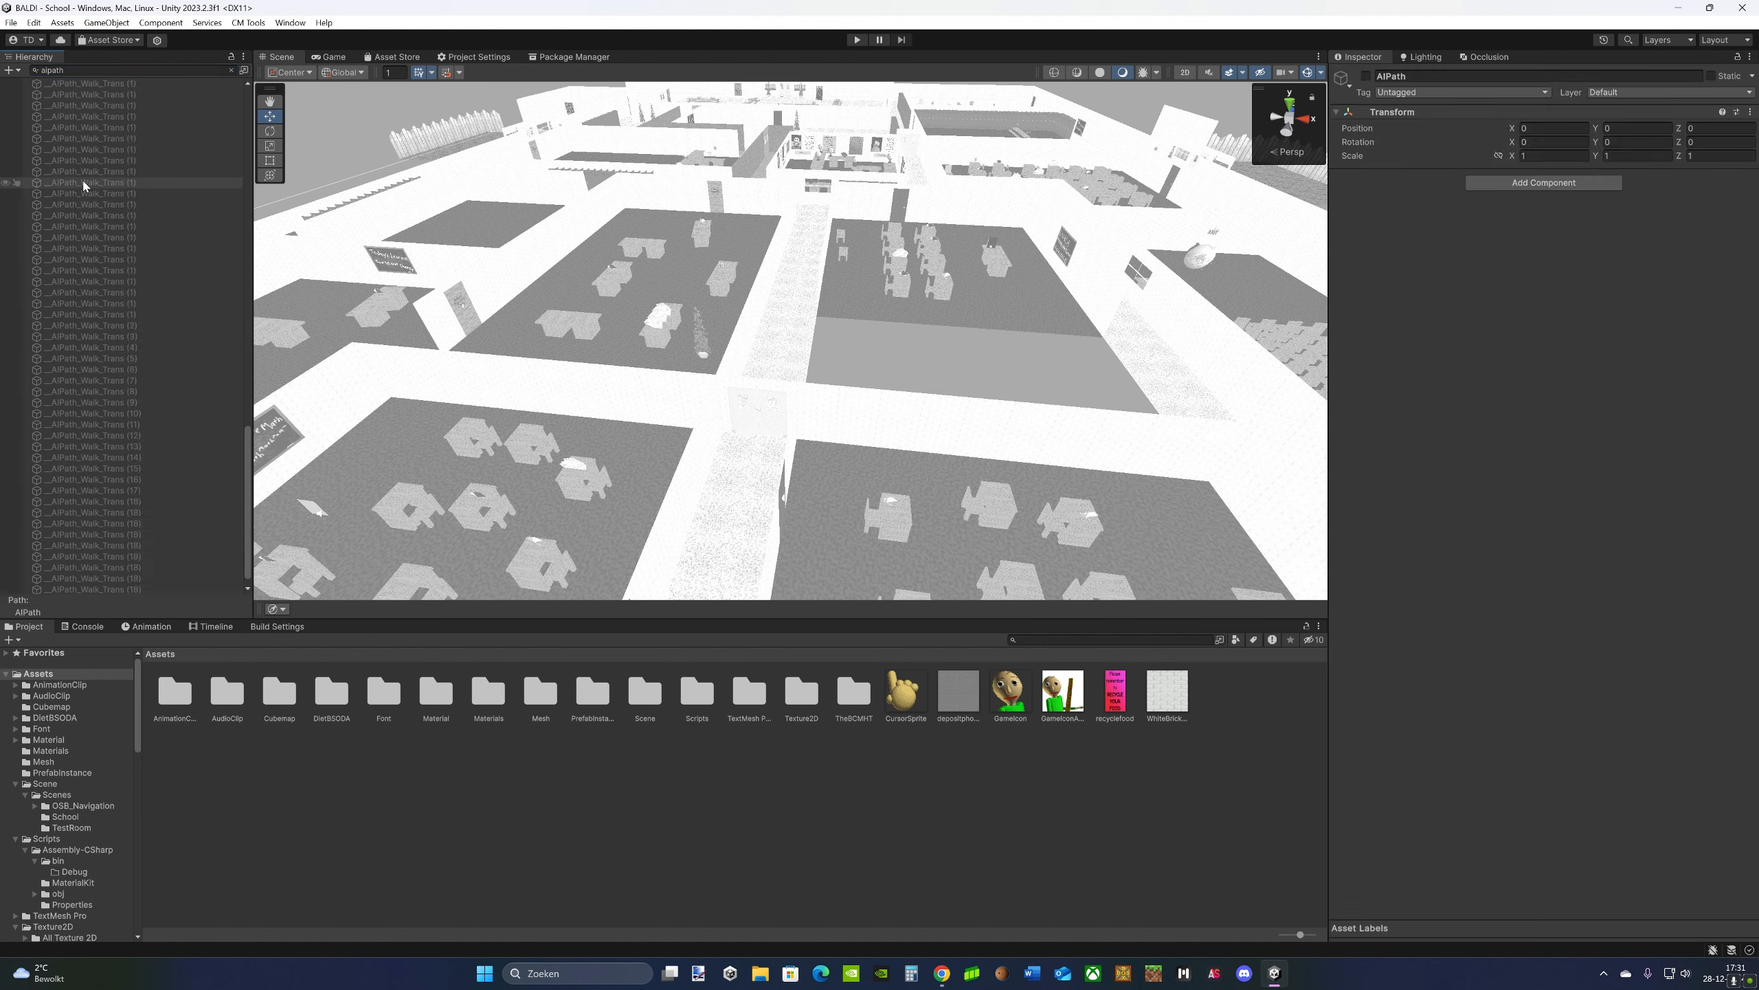
{"action": "left_click", "coordinate": [54, 70]}
{"action": "key", "text": "BackSpace"}
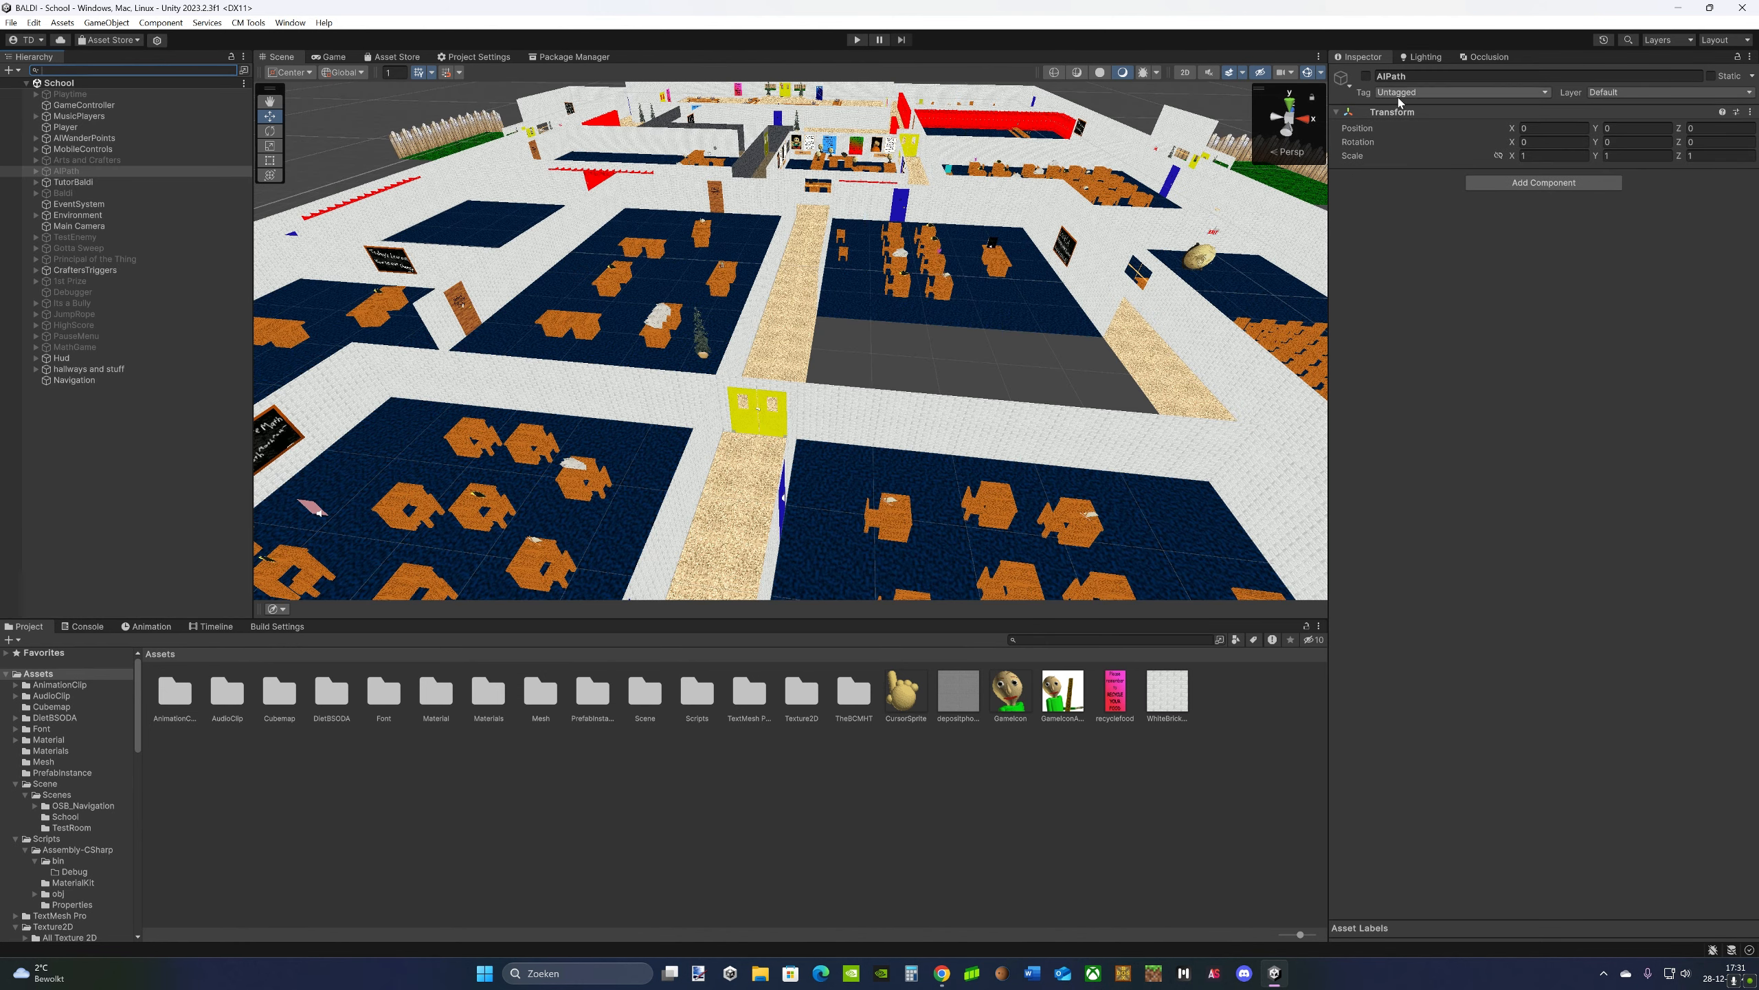
{"action": "left_click", "coordinate": [1367, 76]}
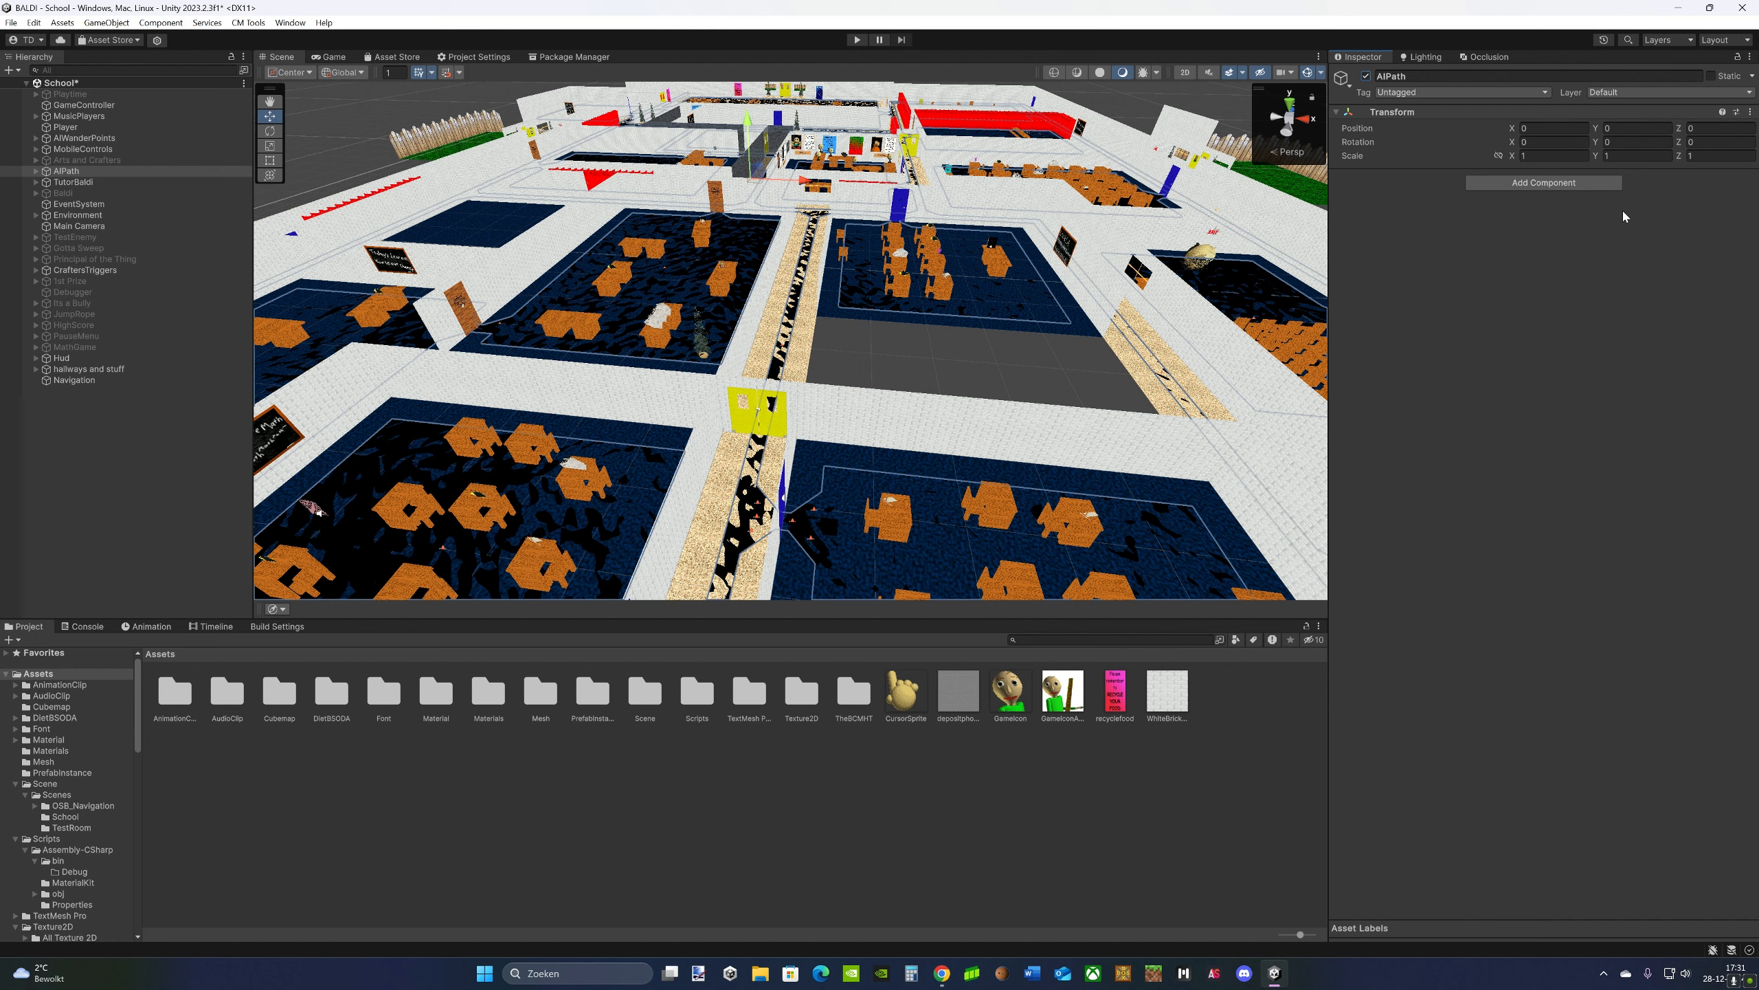
- Examine the path objects nested inside AIPath and collapse the group again
{"action": "left_click", "coordinate": [36, 170]}
{"action": "left_click", "coordinate": [46, 182]}
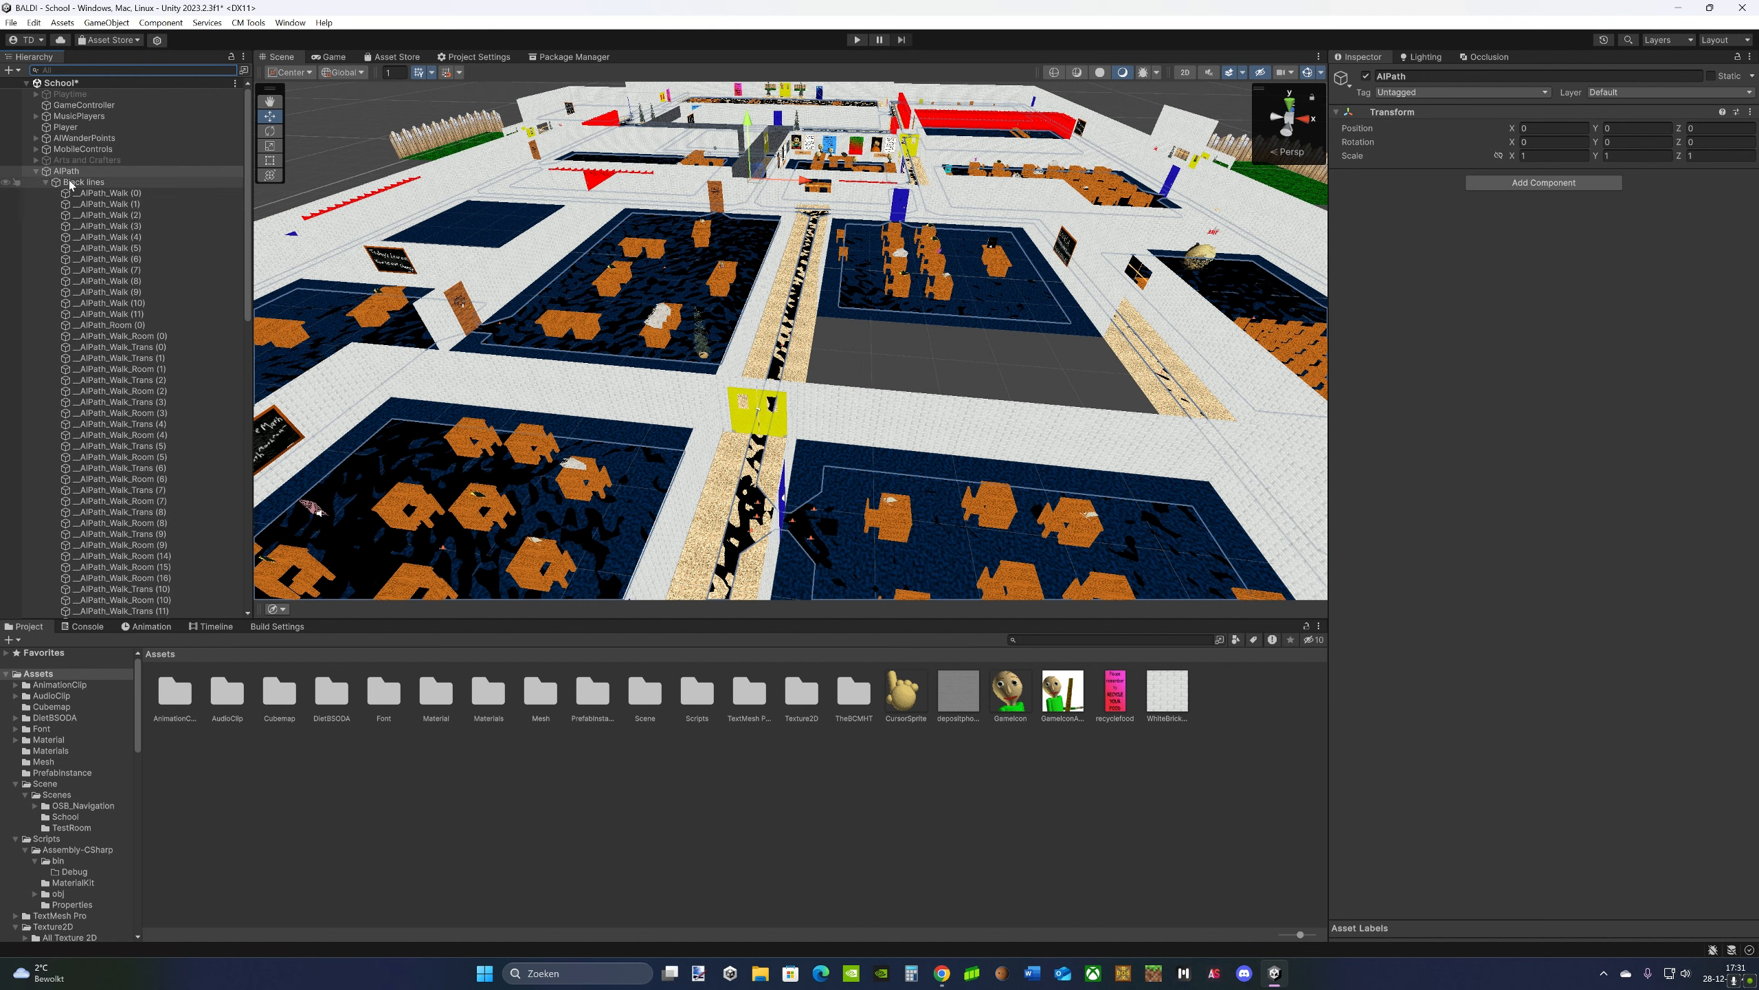
{"action": "left_click", "coordinate": [36, 170]}
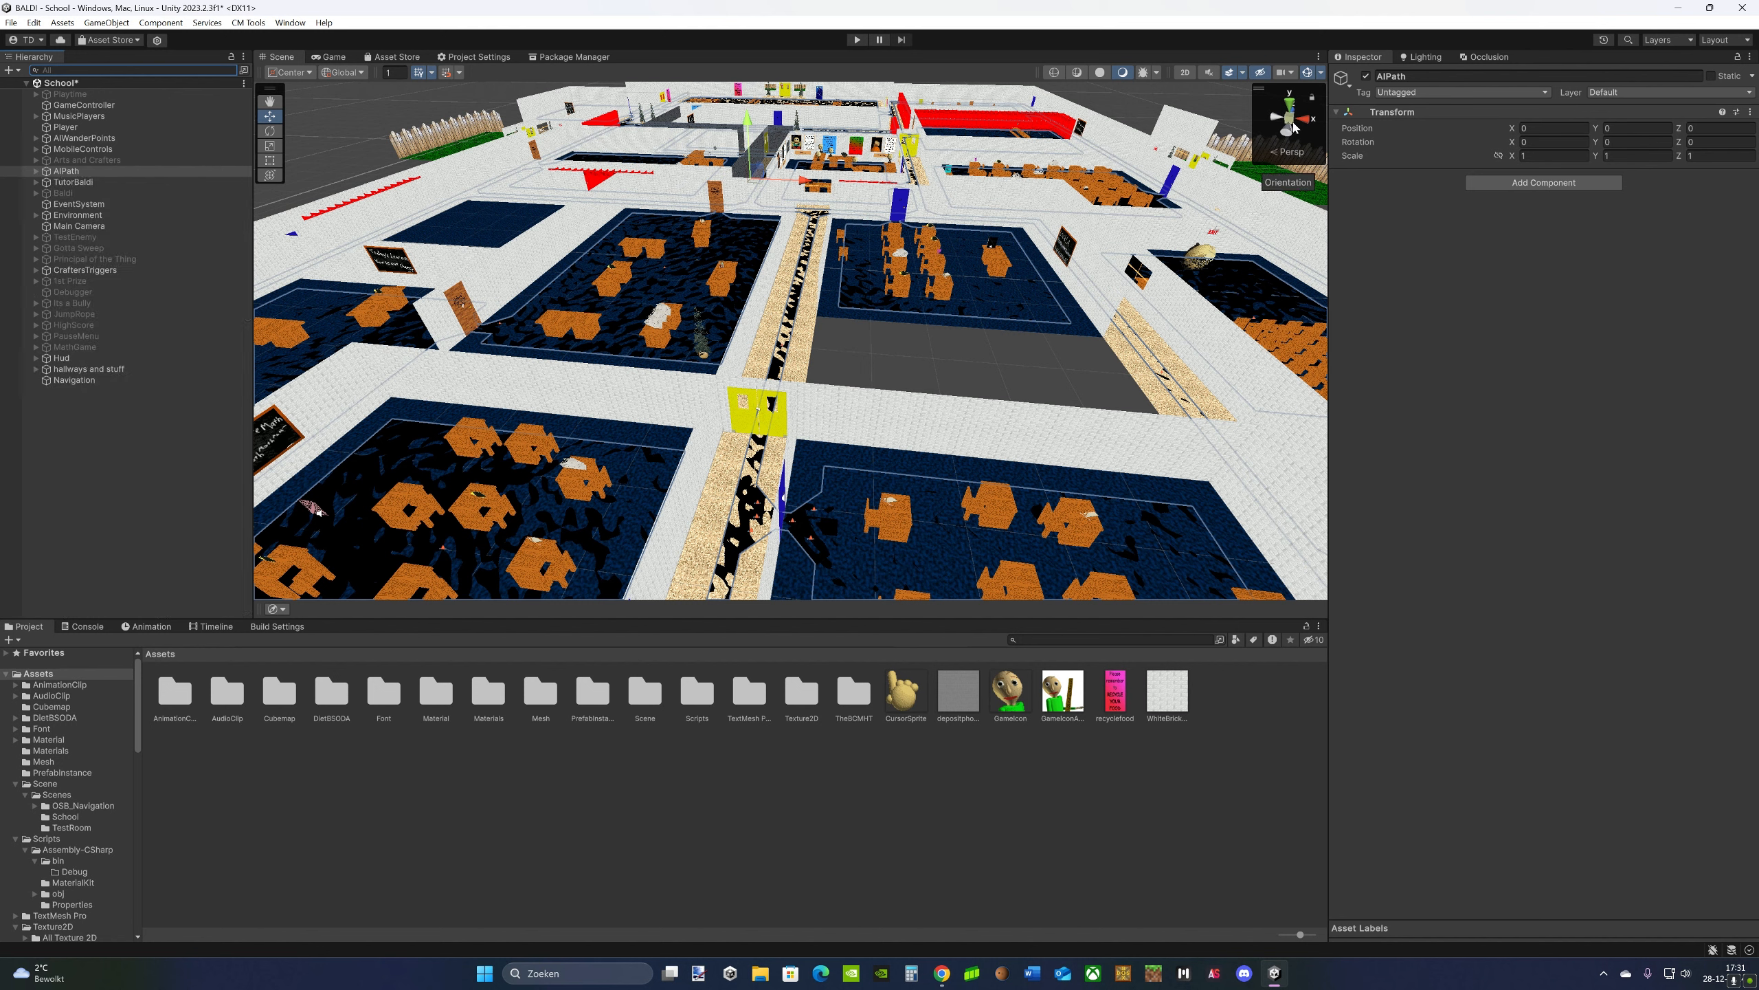
{"action": "left_click", "coordinate": [291, 23]}
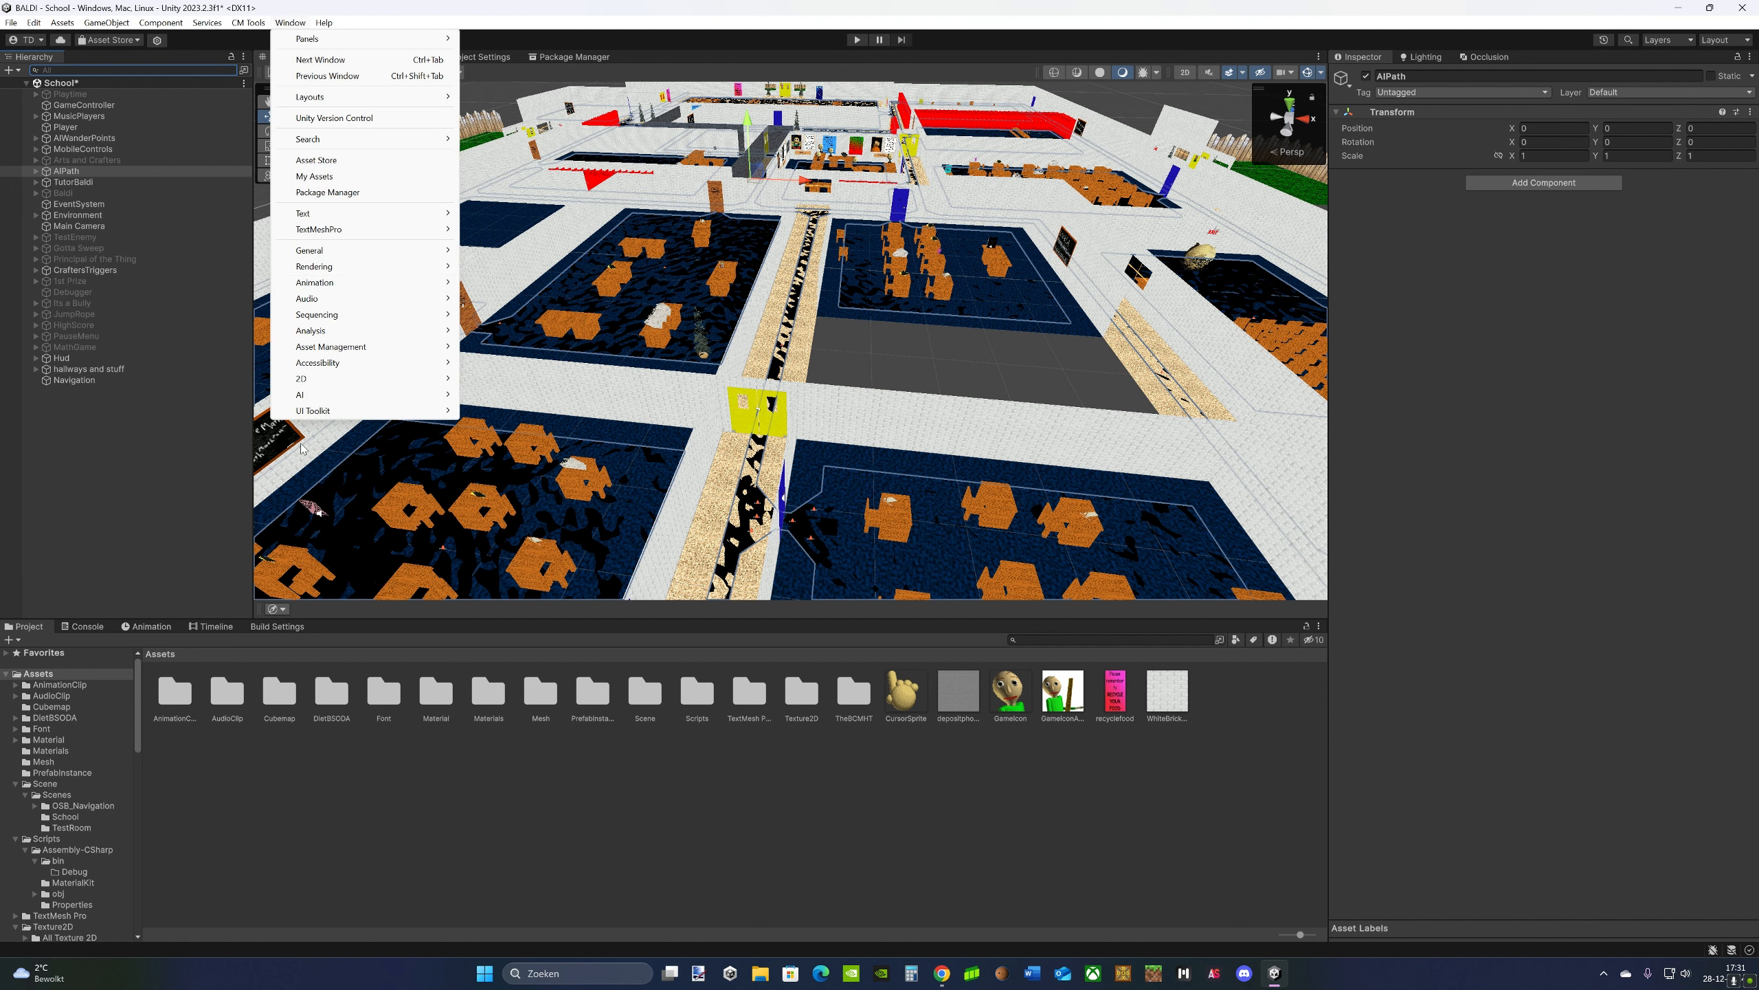
{"action": "left_click", "coordinate": [165, 468]}
- Deactivate the AIPath object and bake the NavMesh Surface on the Navigation object
{"action": "left_click", "coordinate": [77, 171]}
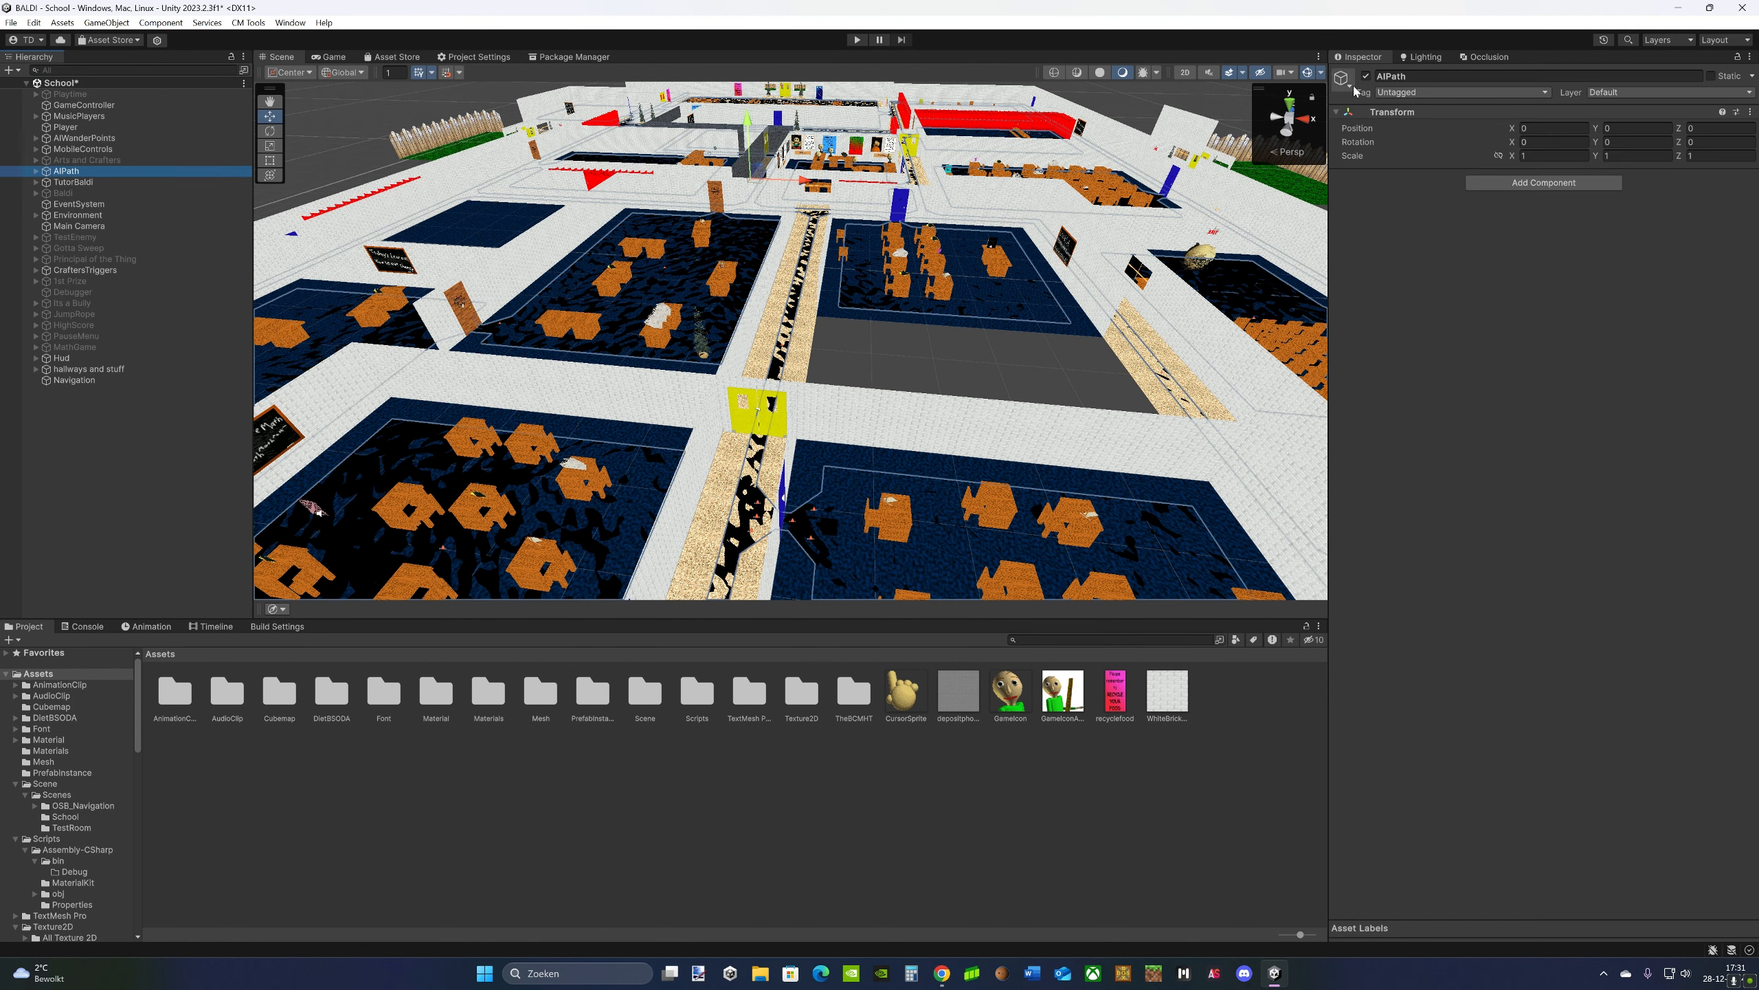
{"action": "left_click", "coordinate": [78, 381]}
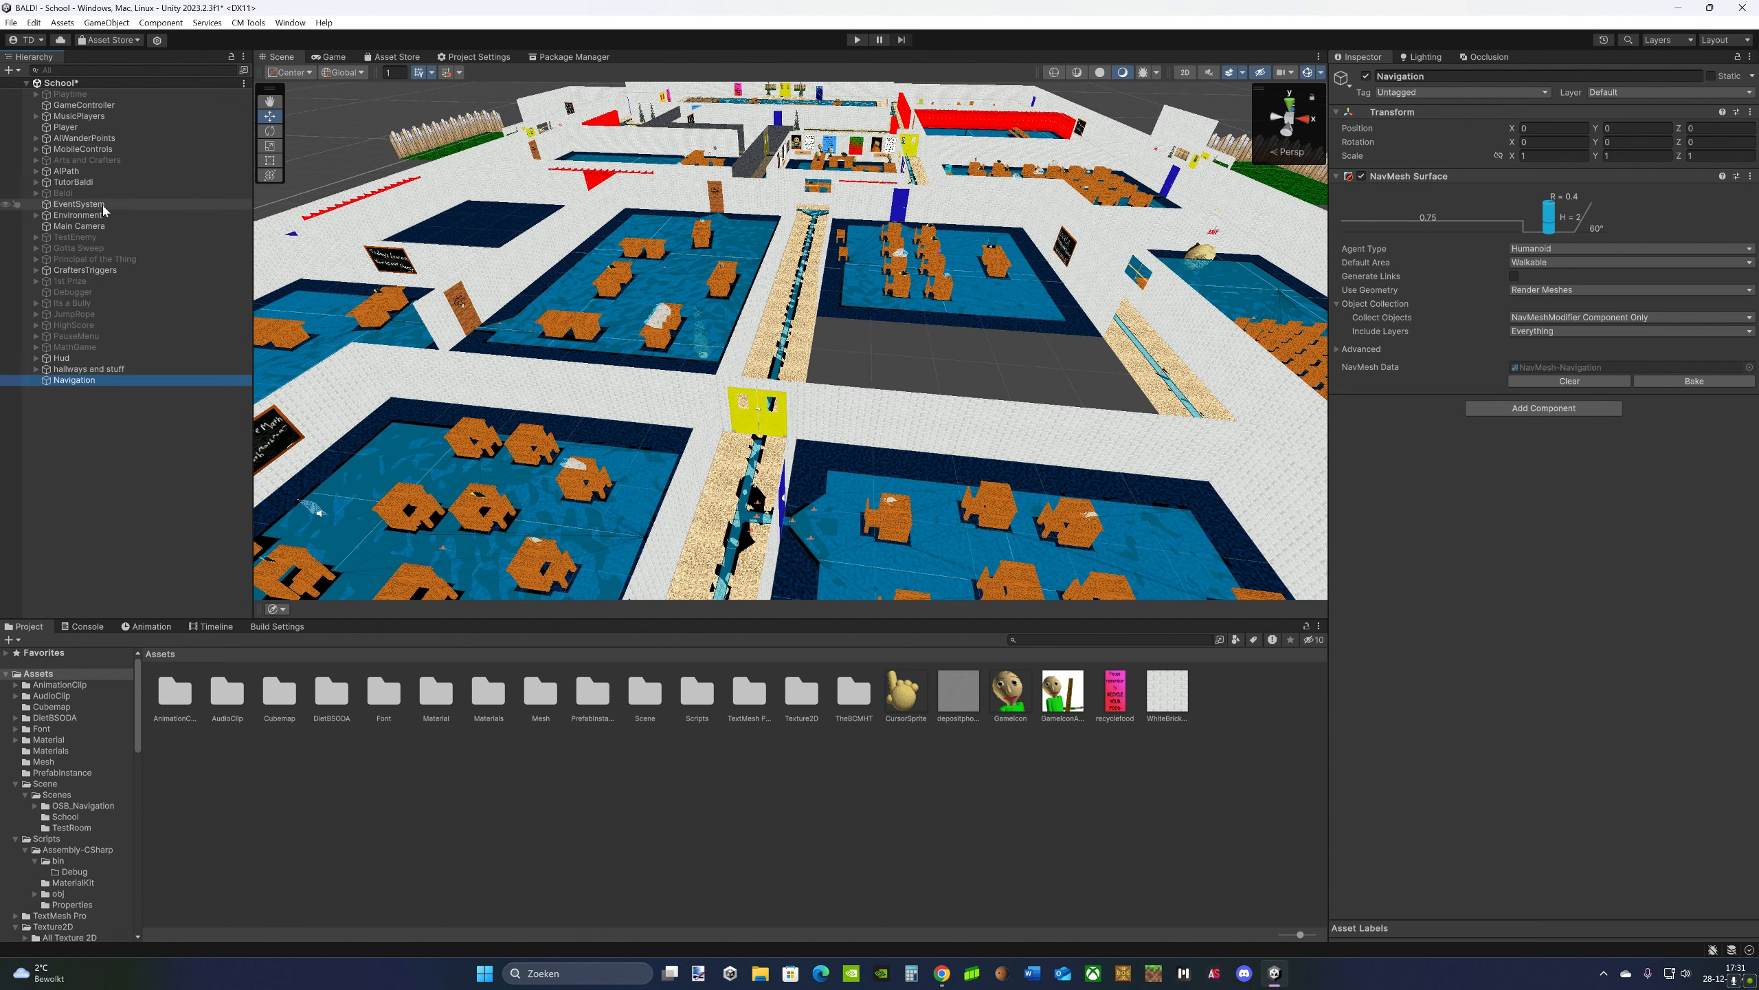
{"action": "left_click", "coordinate": [97, 171]}
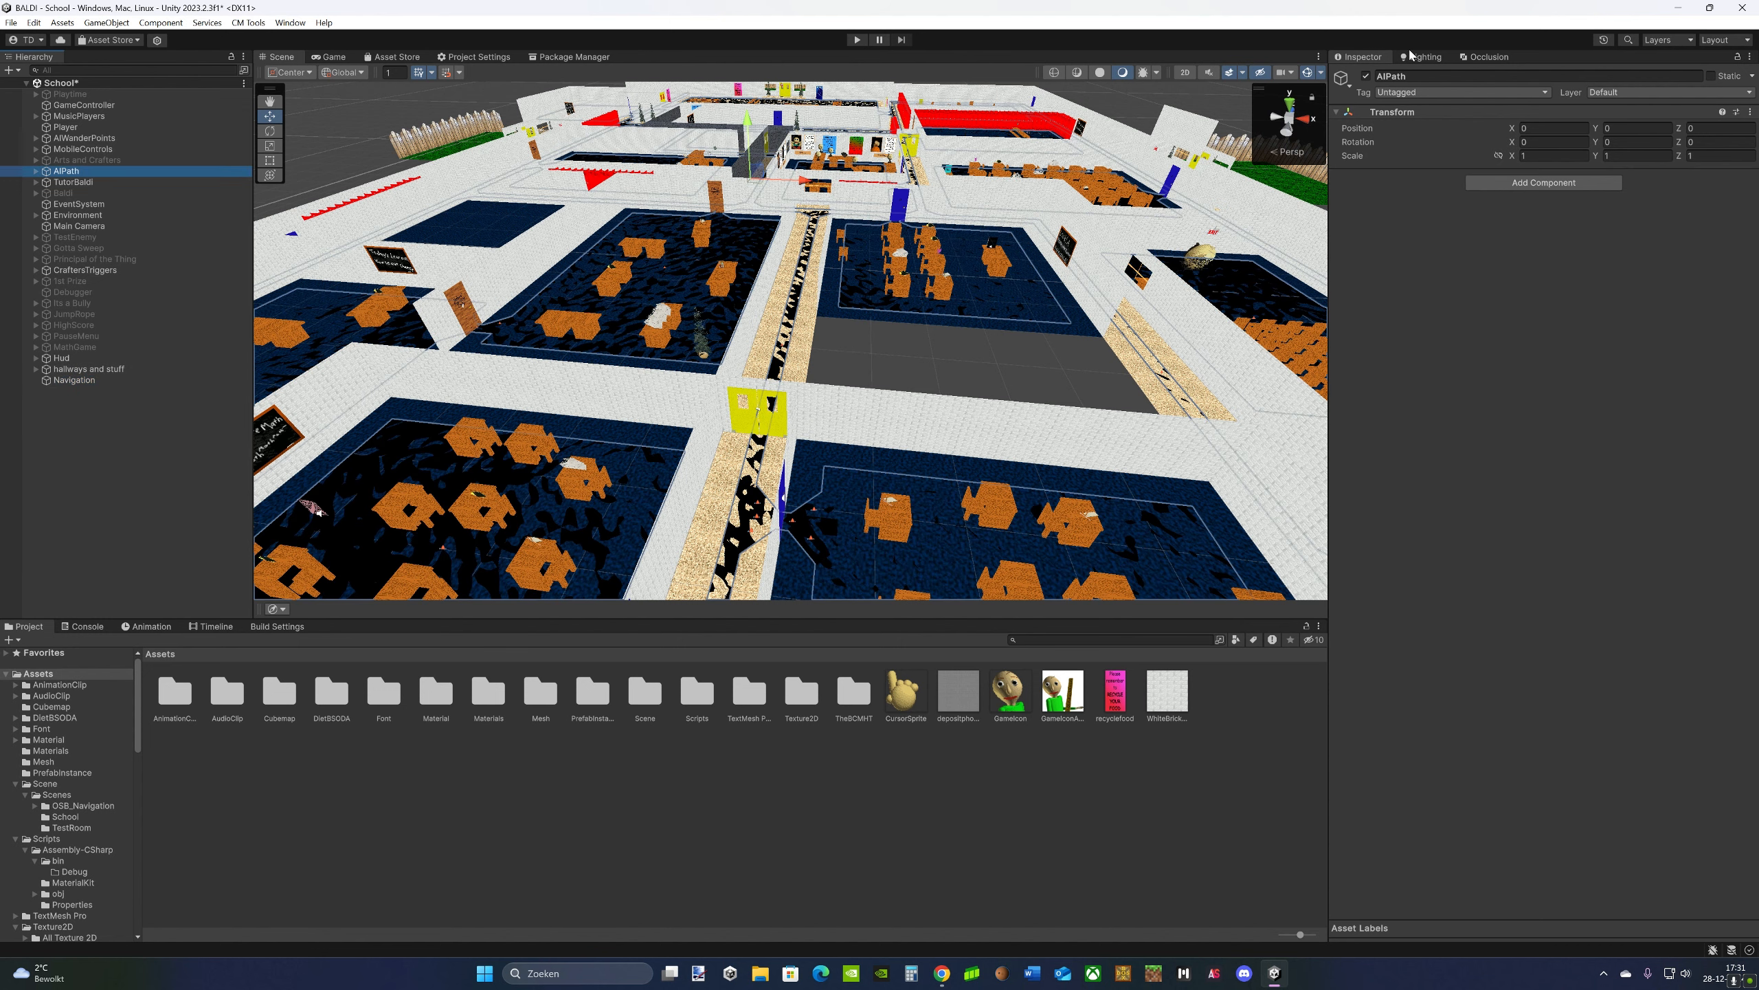
{"action": "left_click", "coordinate": [139, 380]}
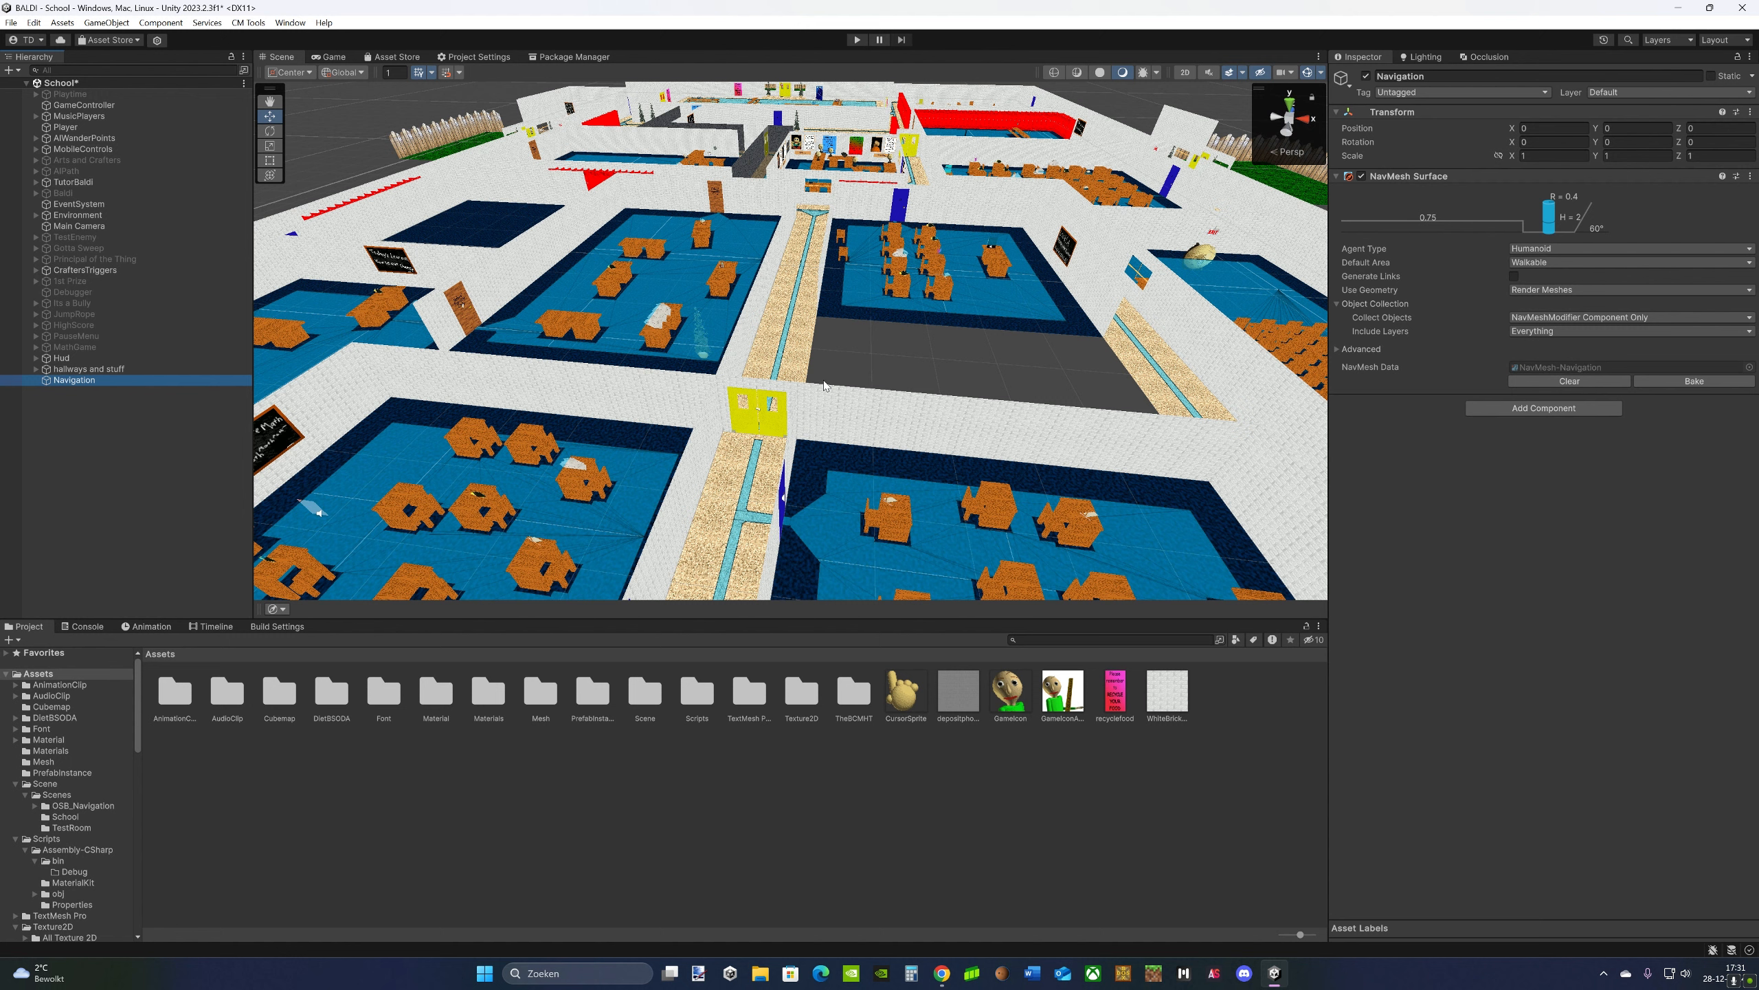
{"action": "left_click", "coordinate": [1715, 383]}
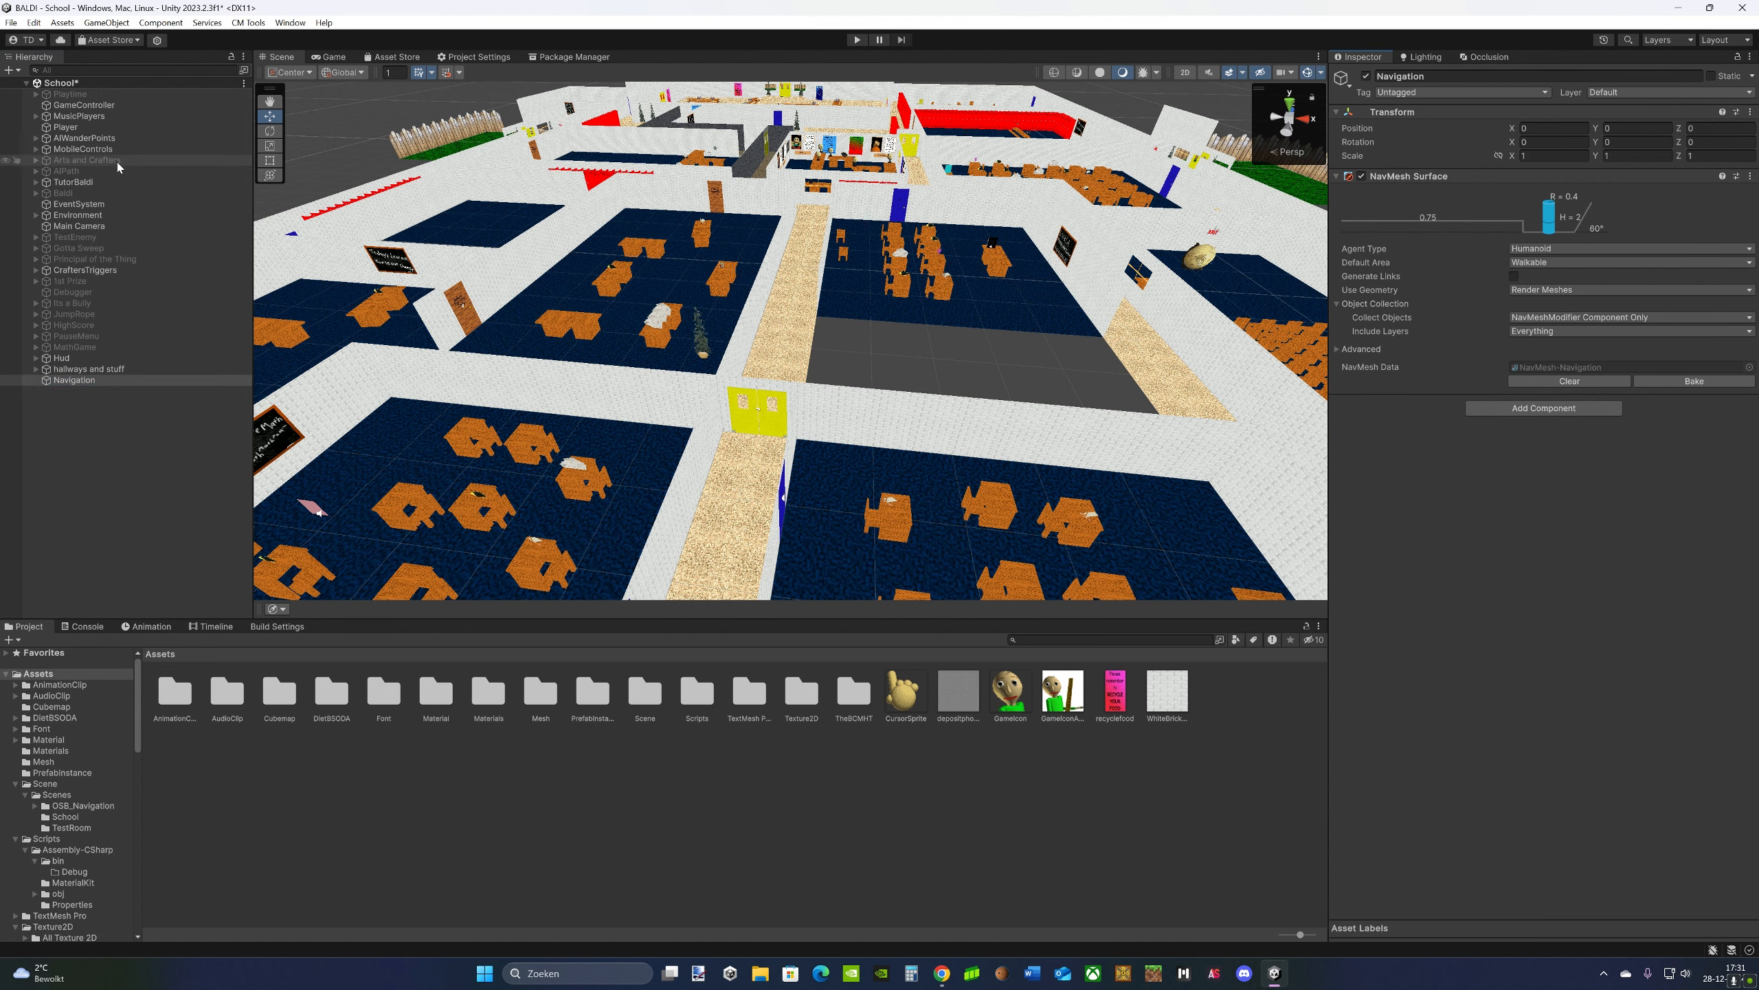
- Reactivate the AIPath object and bake the Navigation object's NavMesh Surface again
{"action": "left_click", "coordinate": [69, 171]}
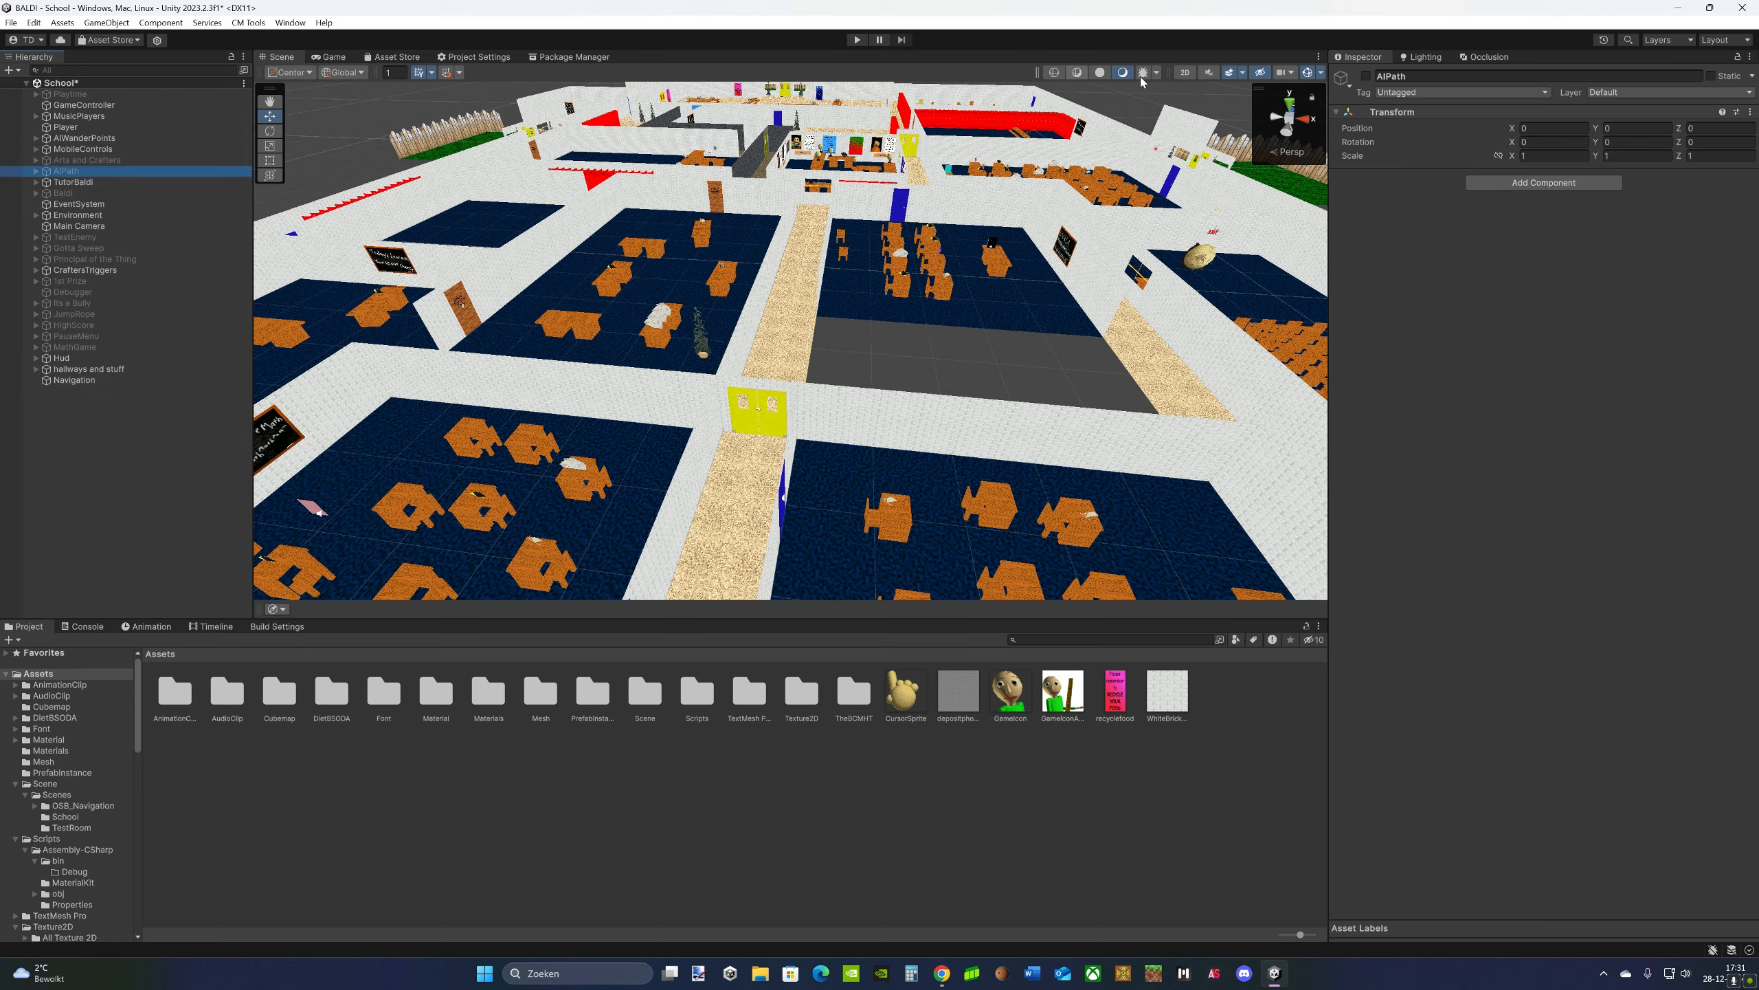
{"action": "left_click", "coordinate": [76, 381]}
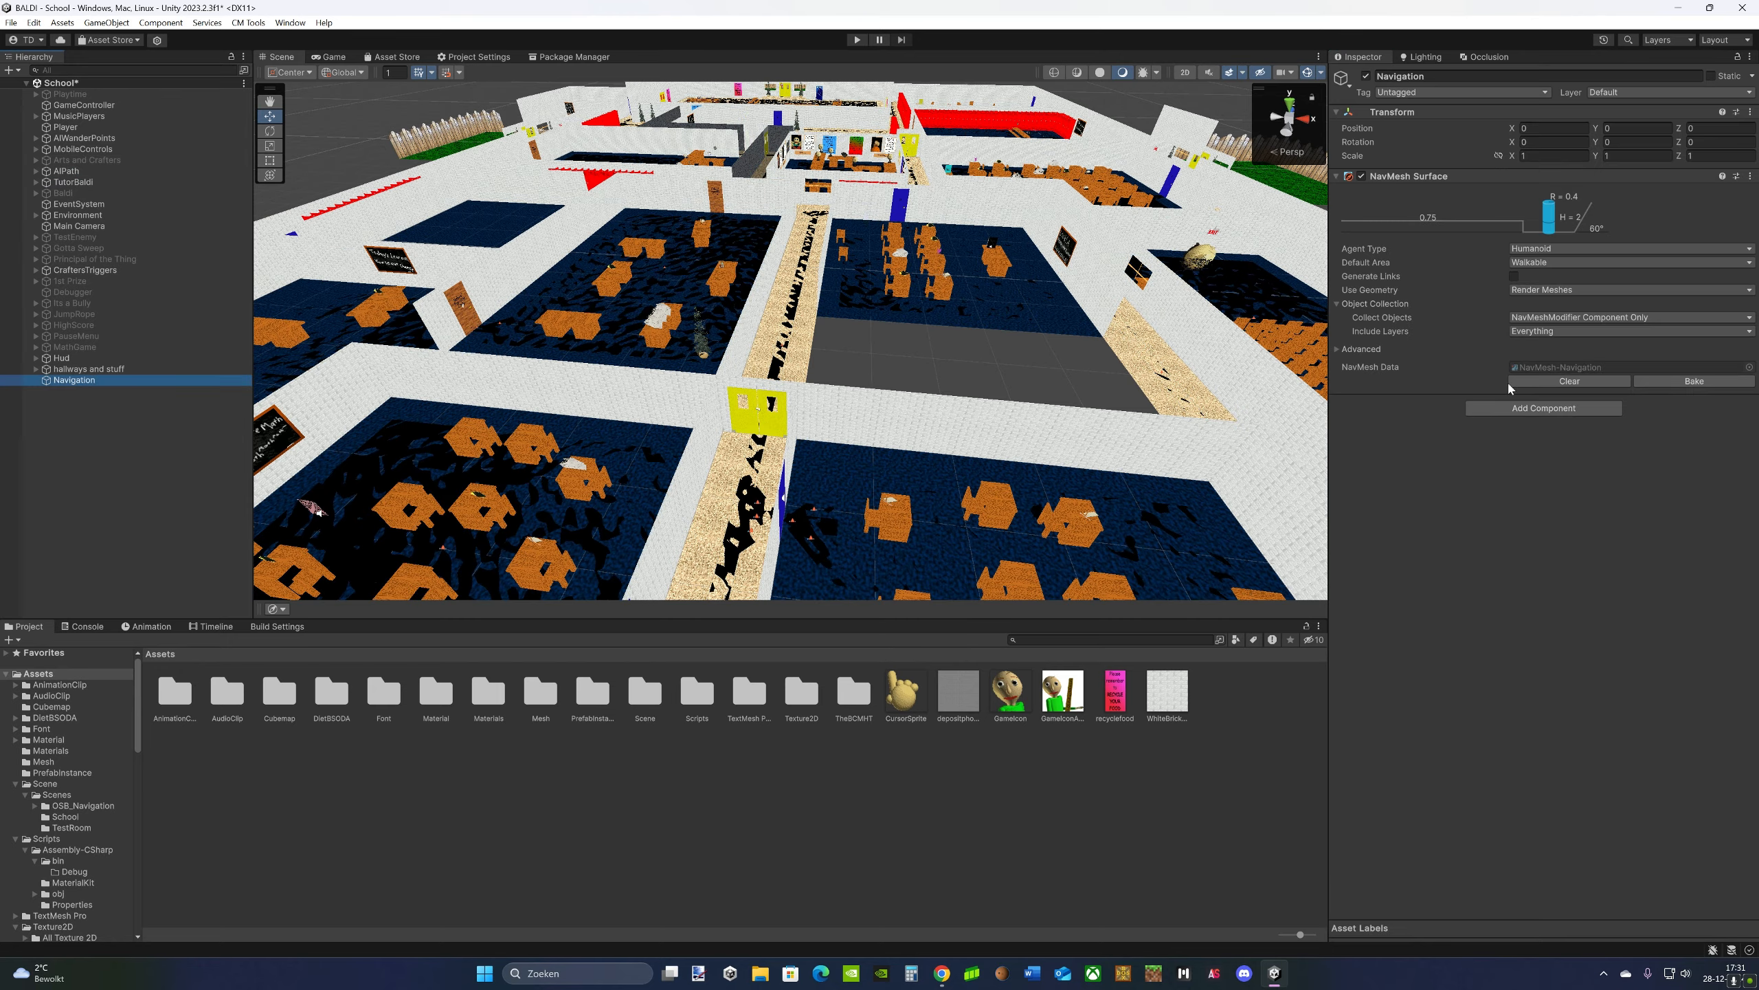
{"action": "left_click", "coordinate": [1686, 384]}
{"action": "right_click_drag", "start_coordinate": [1177, 291], "coordinate": [956, 380]}
{"action": "scroll", "coordinate": [1163, 345], "scroll_direction": "down", "scroll_amount": 2}
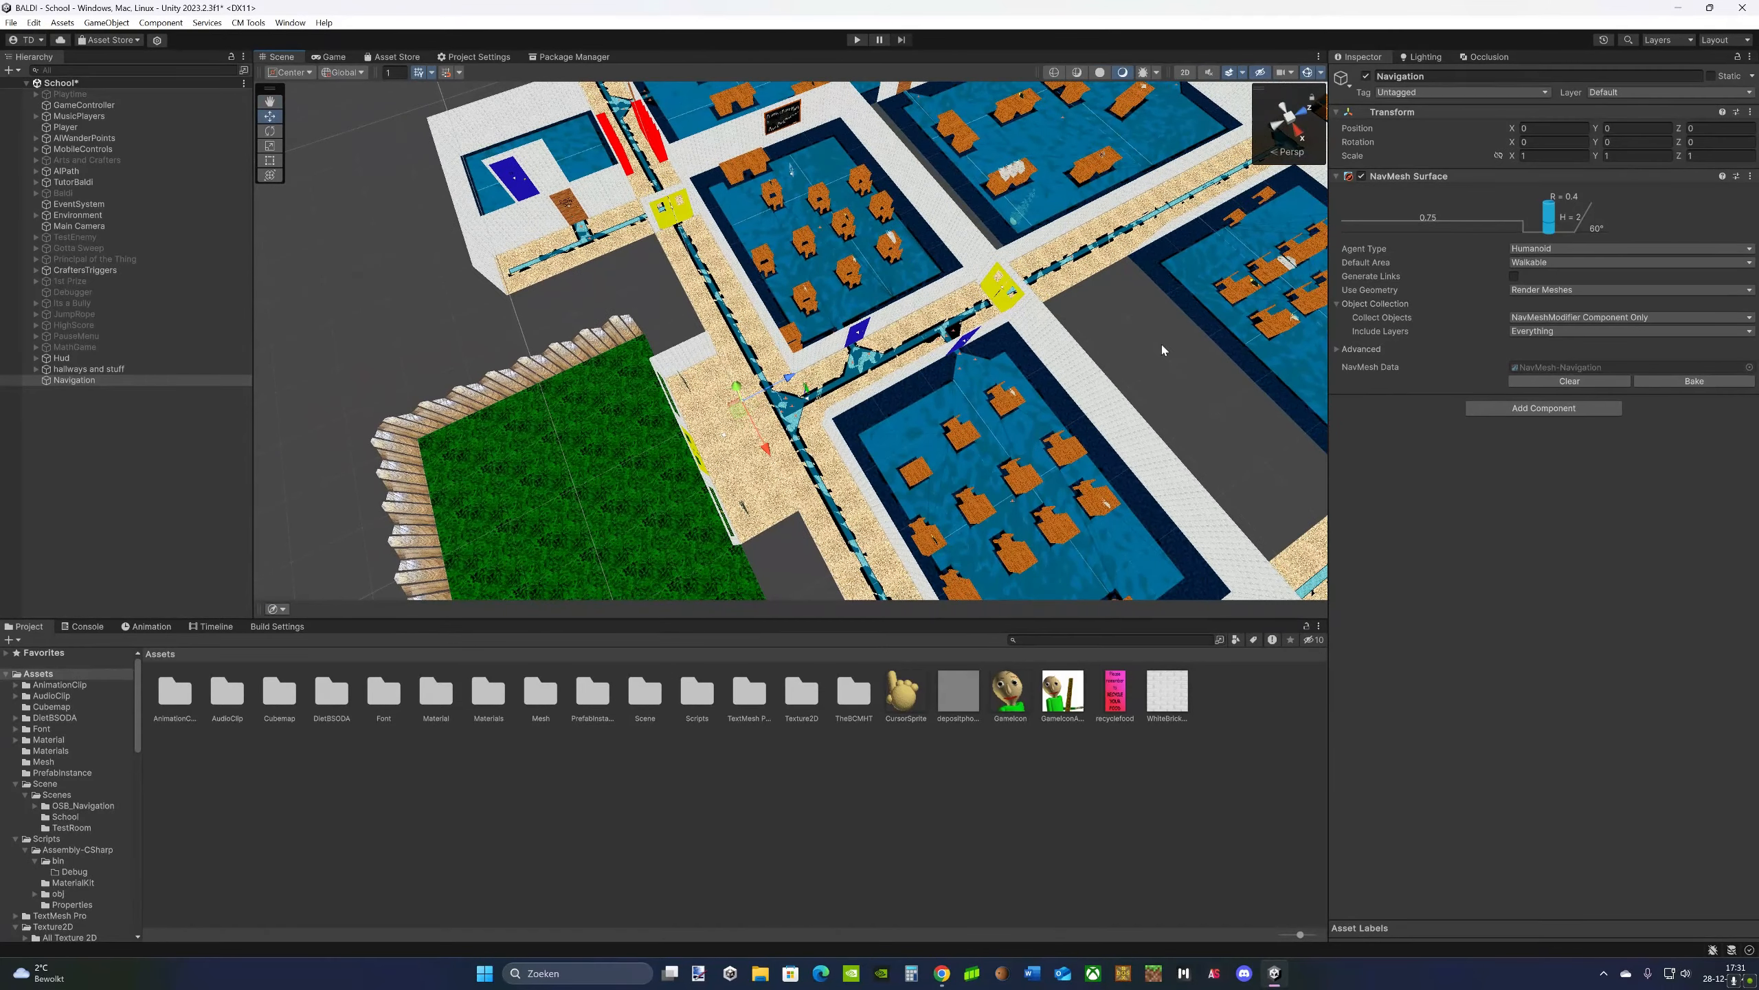
{"action": "left_click", "coordinate": [1163, 344]}
- Deactivate AIPath, select Navigation to inspect its baked NavMesh across the school, and clear the selection
{"action": "left_click", "coordinate": [122, 172]}
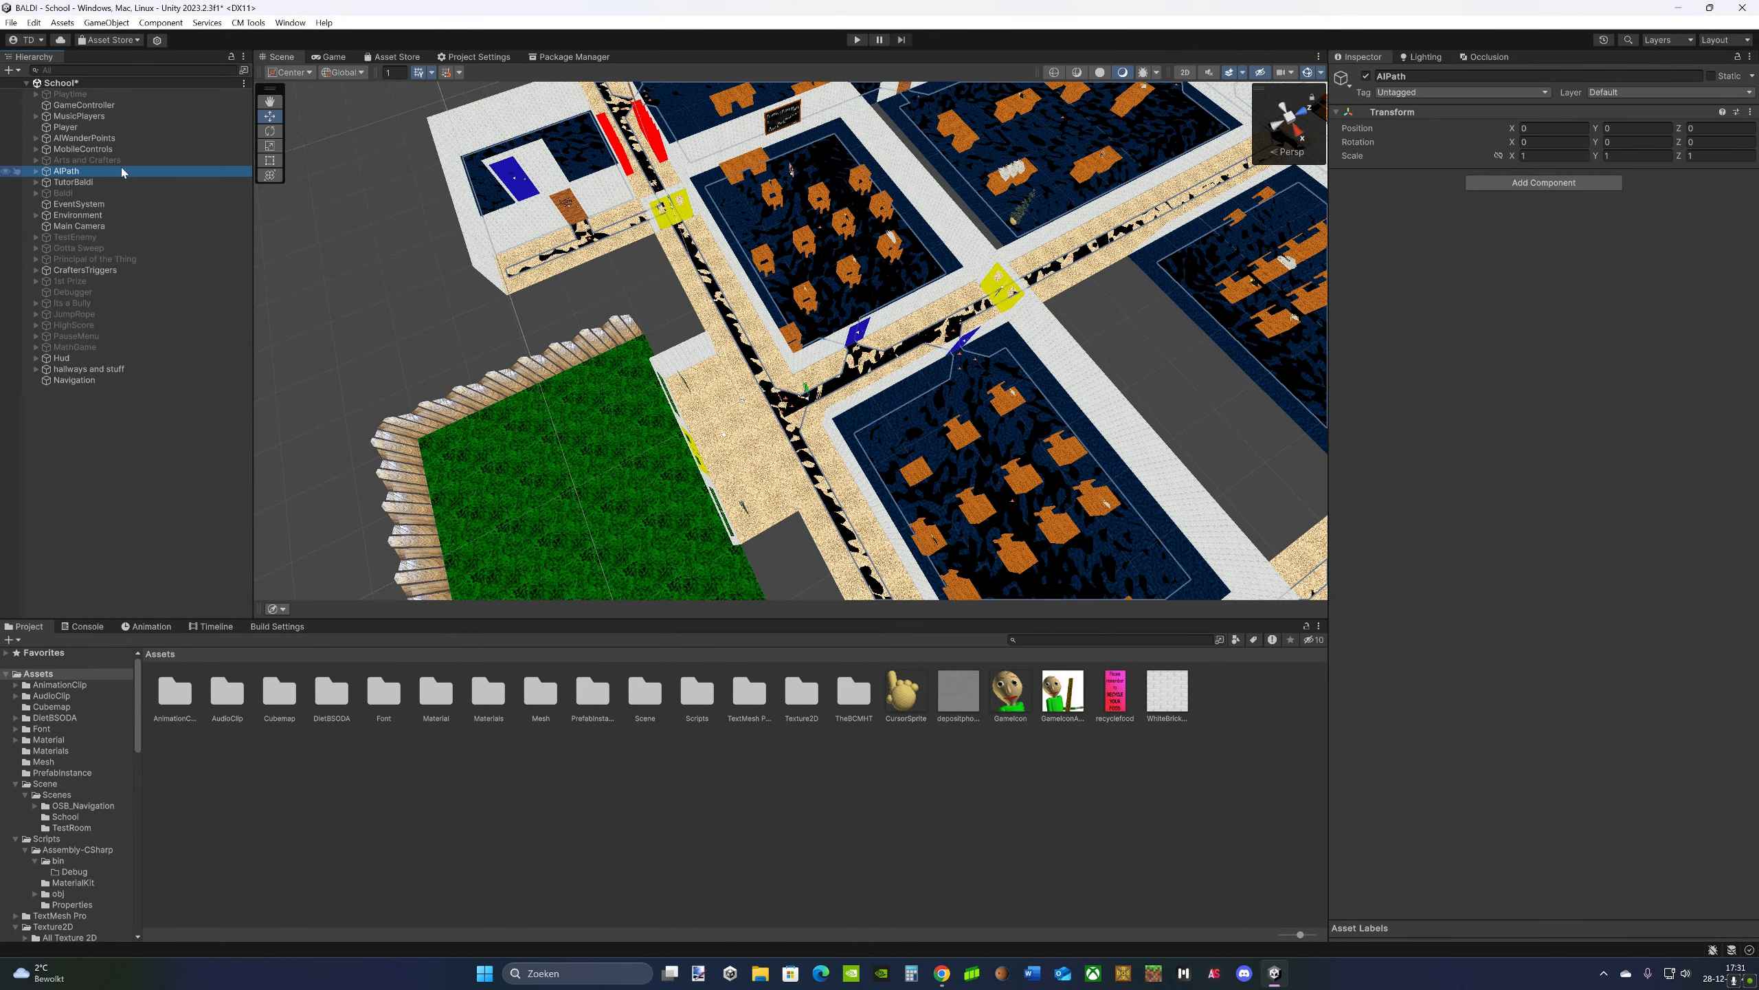
{"action": "left_click", "coordinate": [102, 382]}
{"action": "key", "text": "a"}
{"action": "right_click_drag", "start_coordinate": [635, 472], "coordinate": [1244, 435]}
{"action": "key", "text": "s"}
{"action": "left_click", "coordinate": [207, 437]}
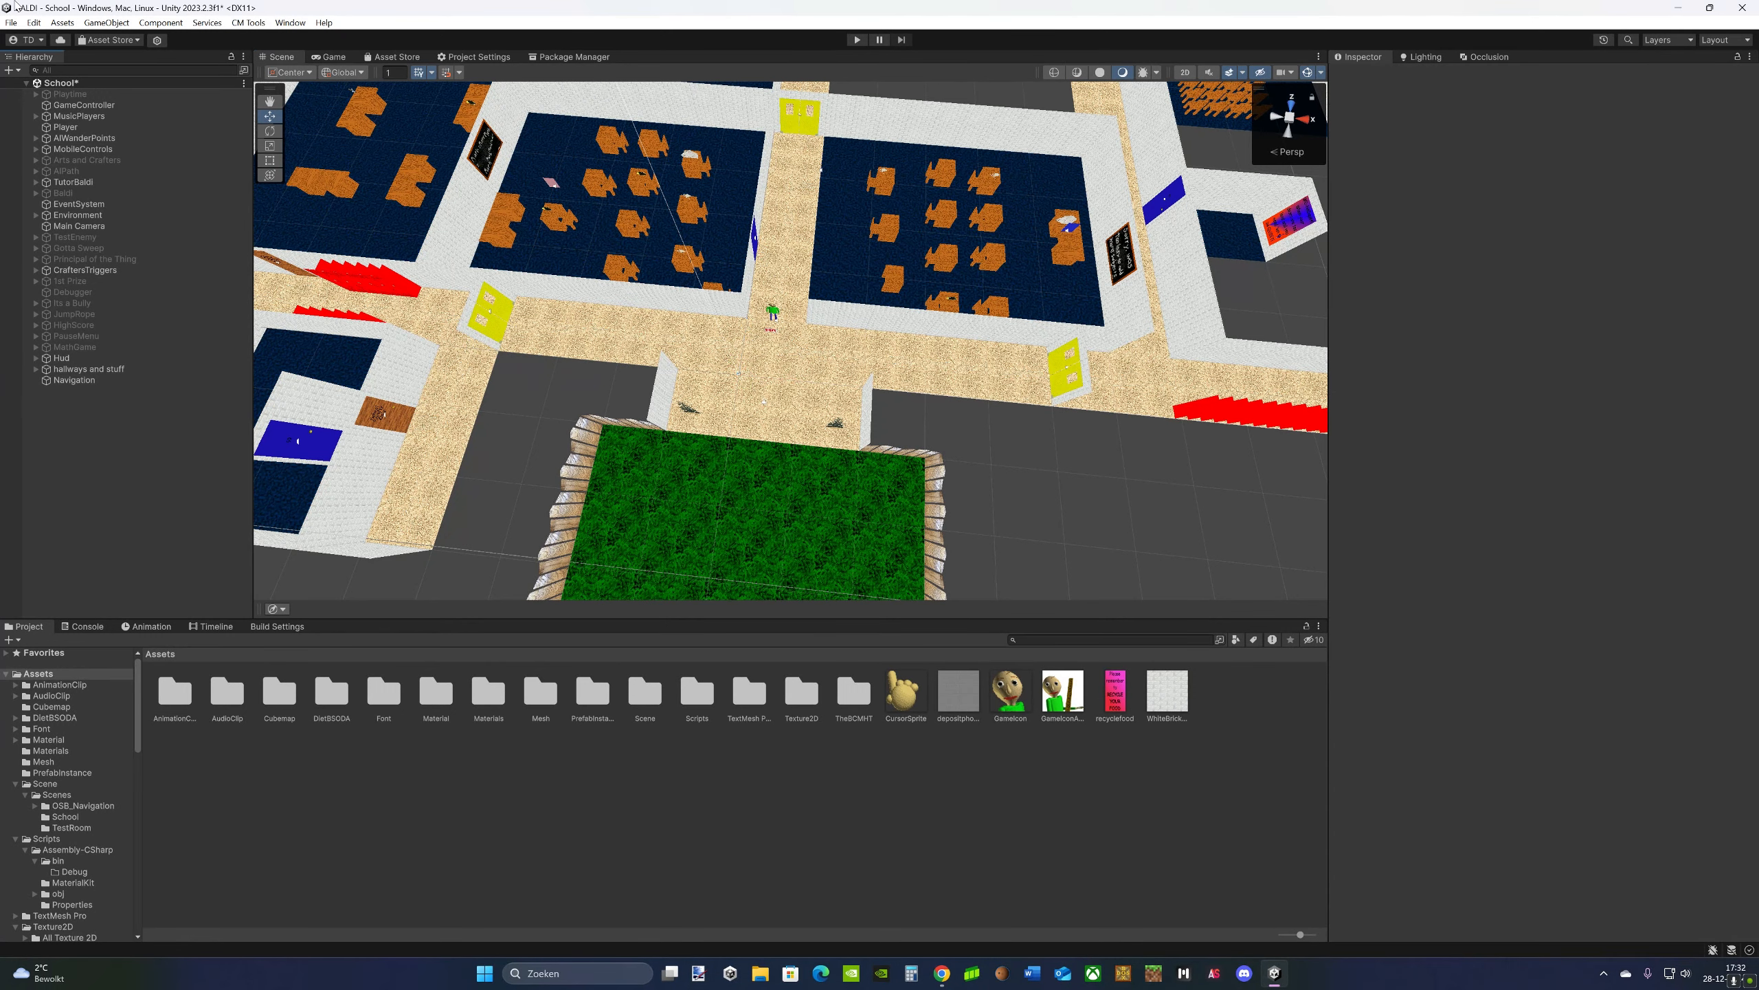
- Save the School scene with its rebaked NavMesh
{"action": "left_click", "coordinate": [10, 23]}
{"action": "left_click", "coordinate": [28, 90]}
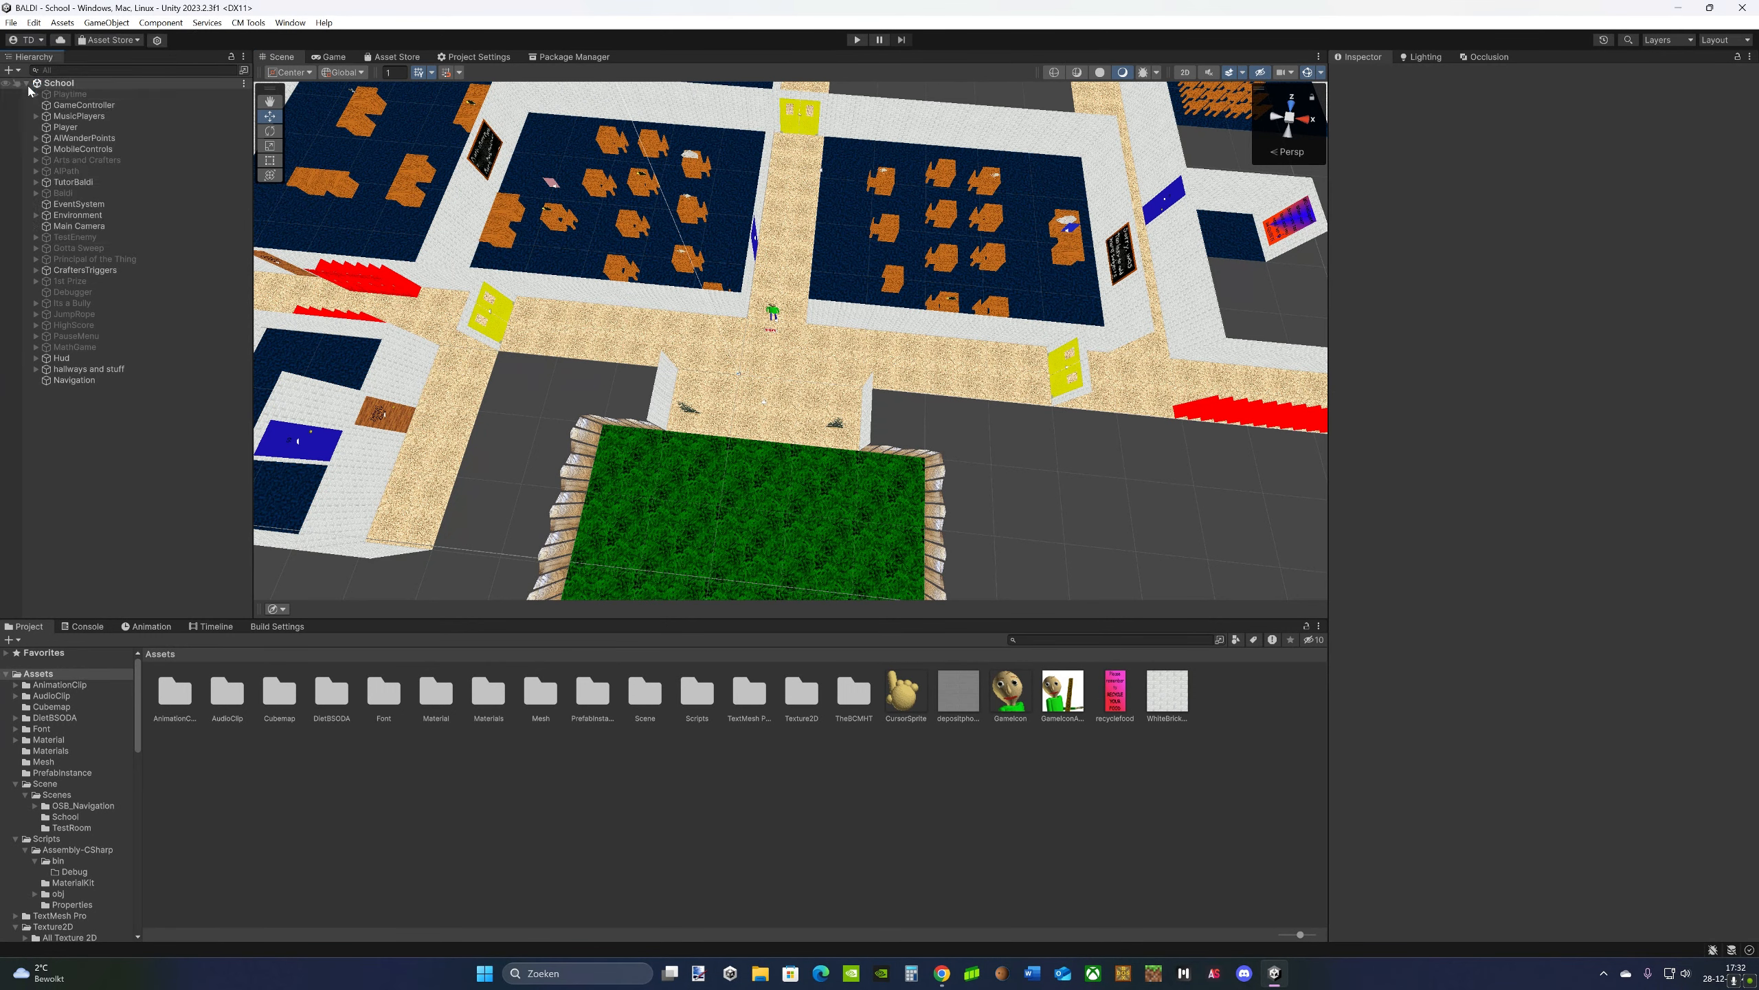
{"action": "right_click_drag", "start_coordinate": [721, 246], "coordinate": [925, 328]}
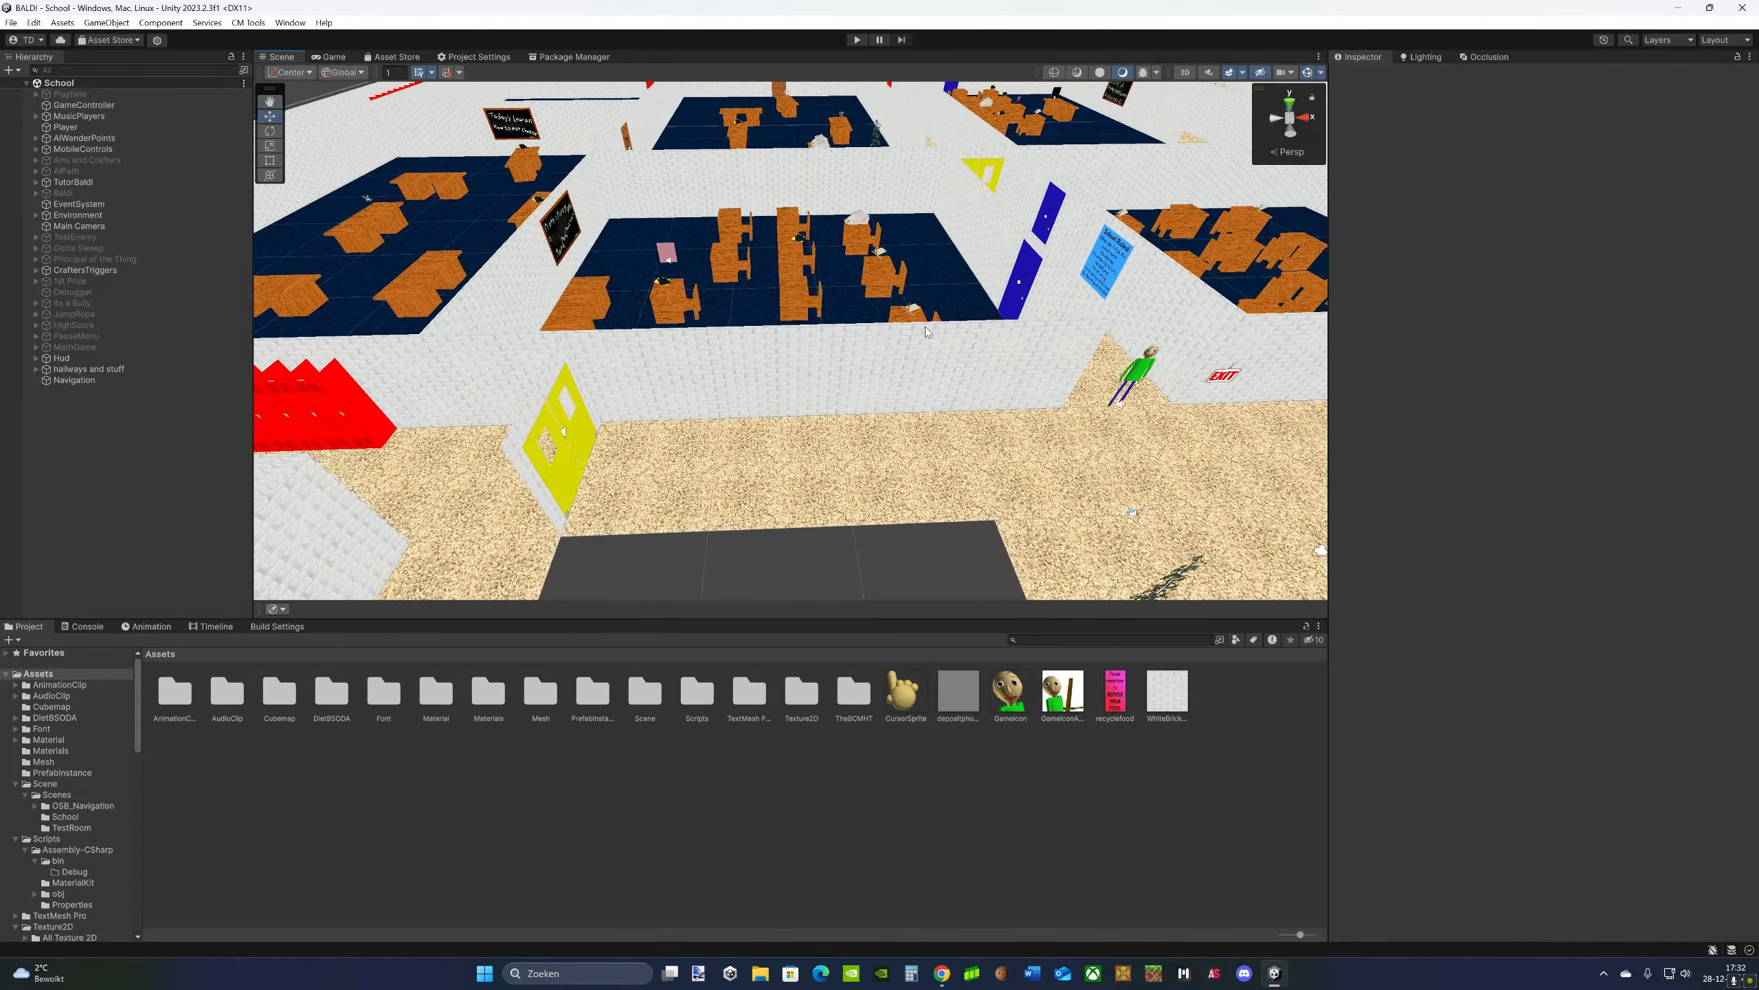
- Select a hallway wall, and import the depositphotos brick wall image from the Afbeeldingen folder into the project's Assets folder
{"action": "left_click", "coordinate": [786, 386]}
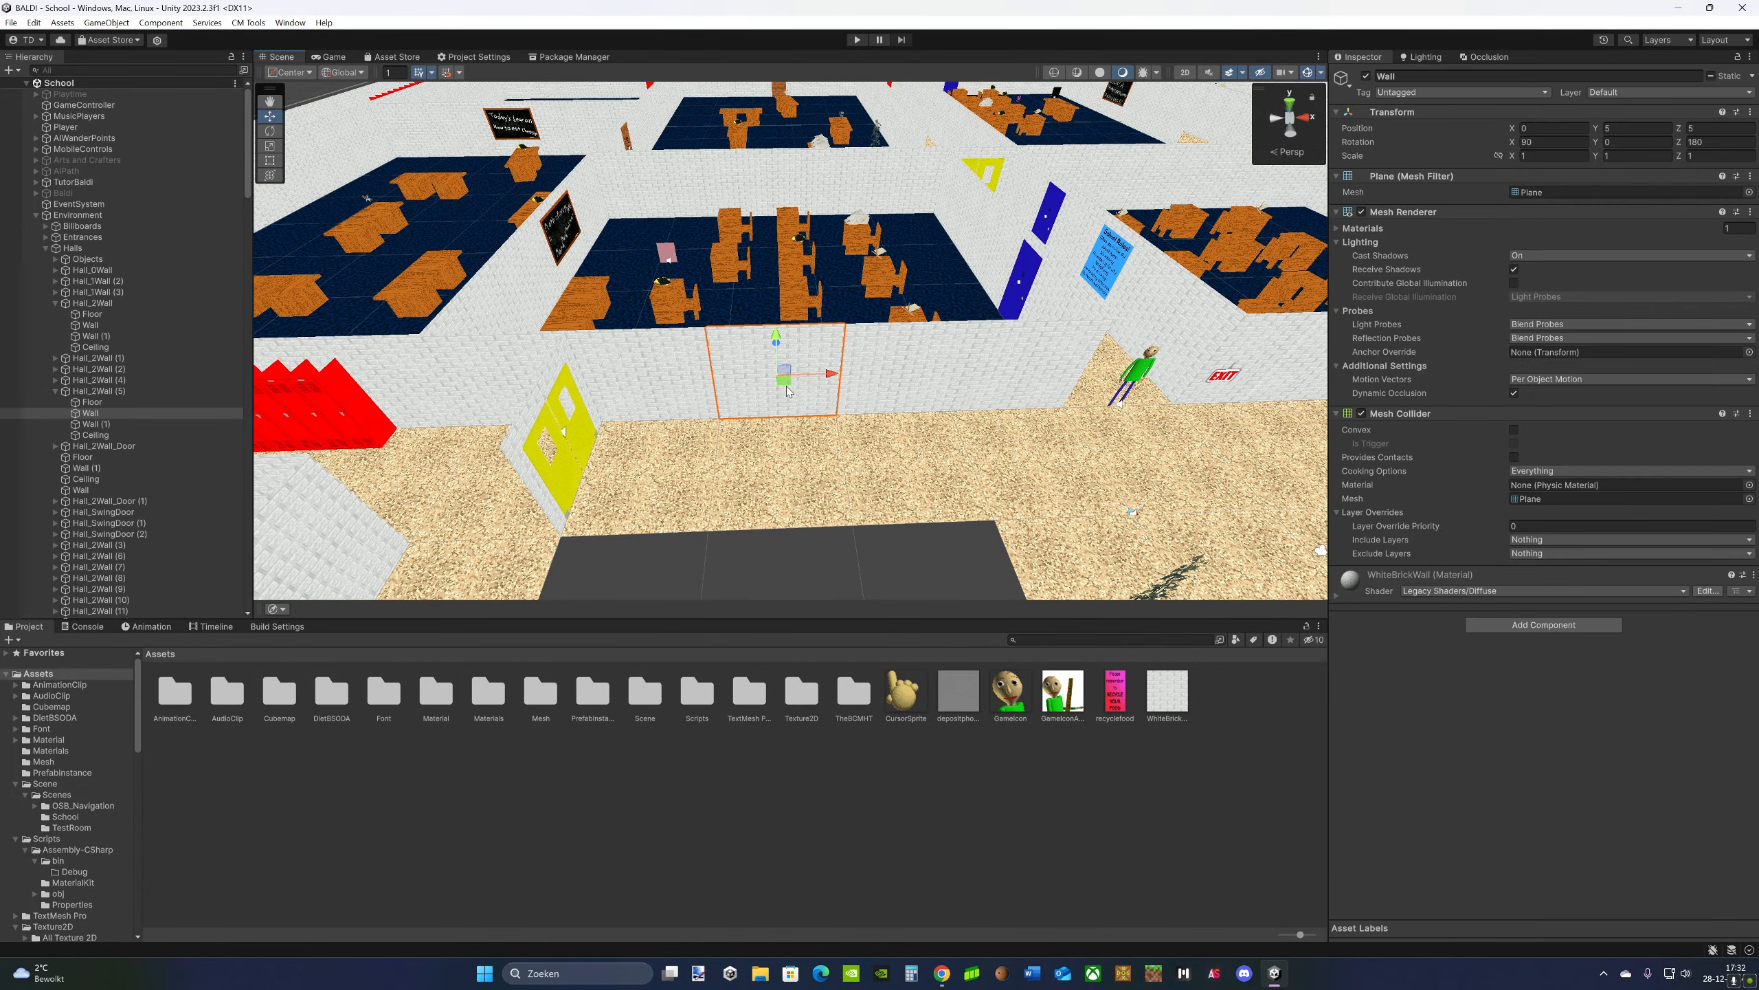
{"action": "right_click_drag", "start_coordinate": [786, 385], "coordinate": [758, 430]}
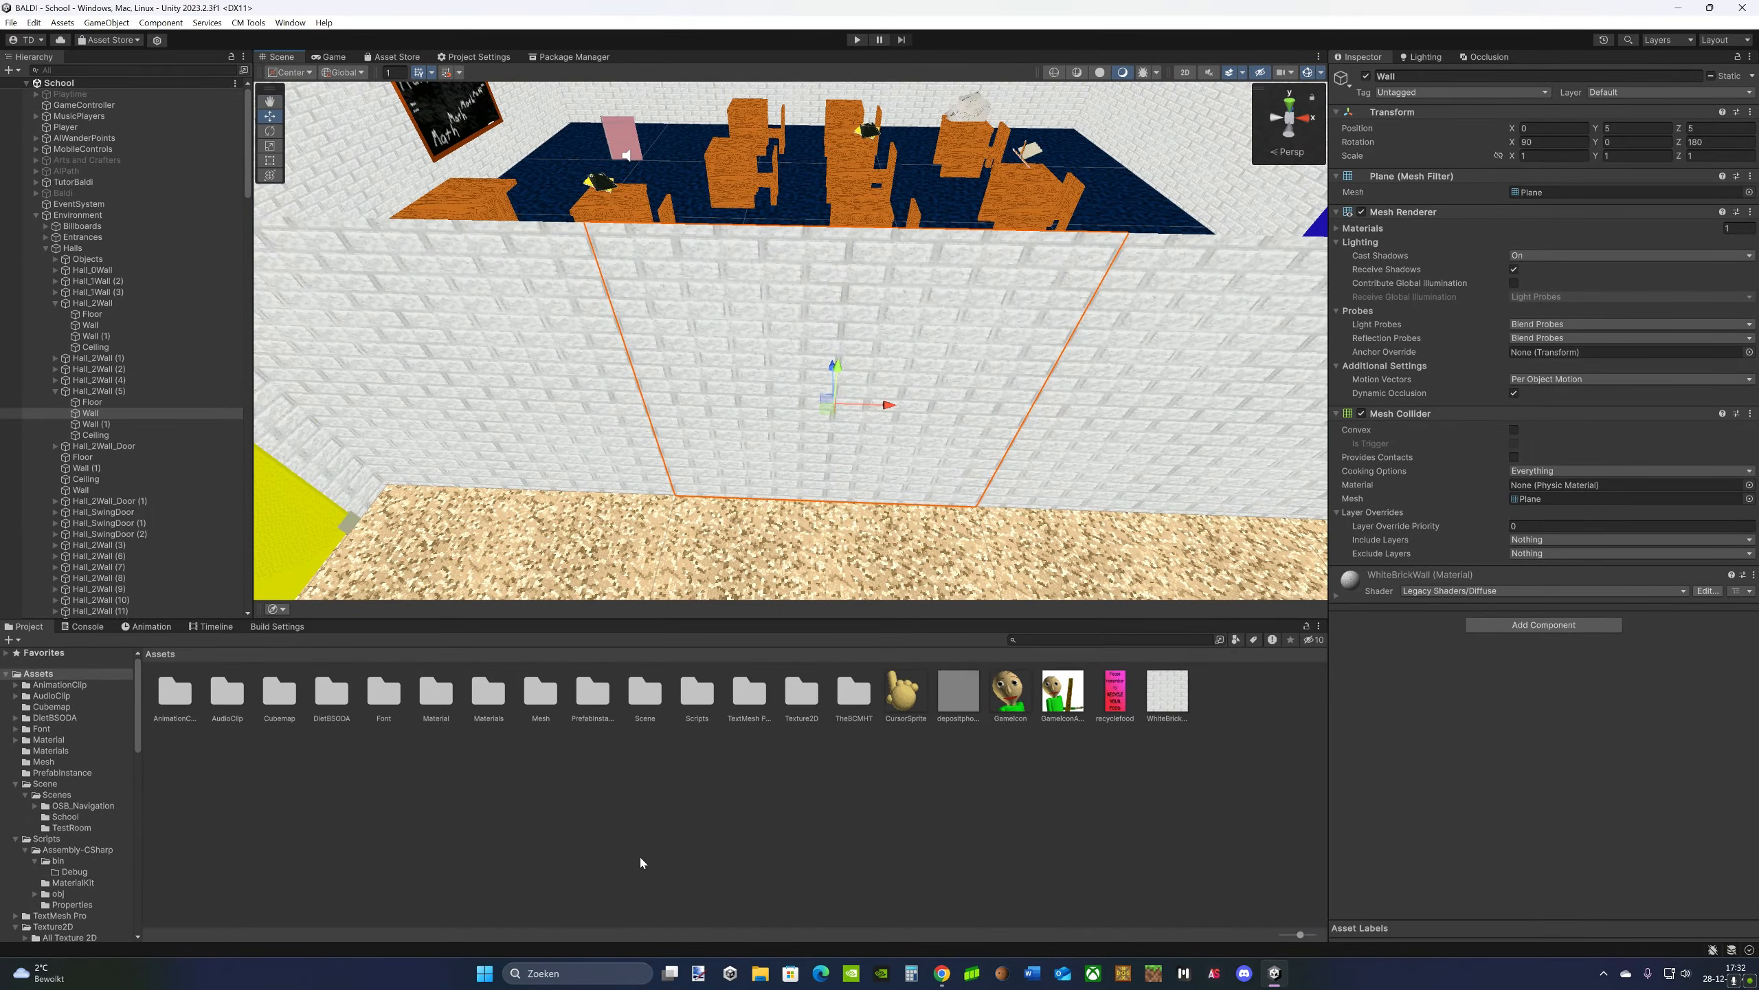
{"action": "key", "text": "super+e"}
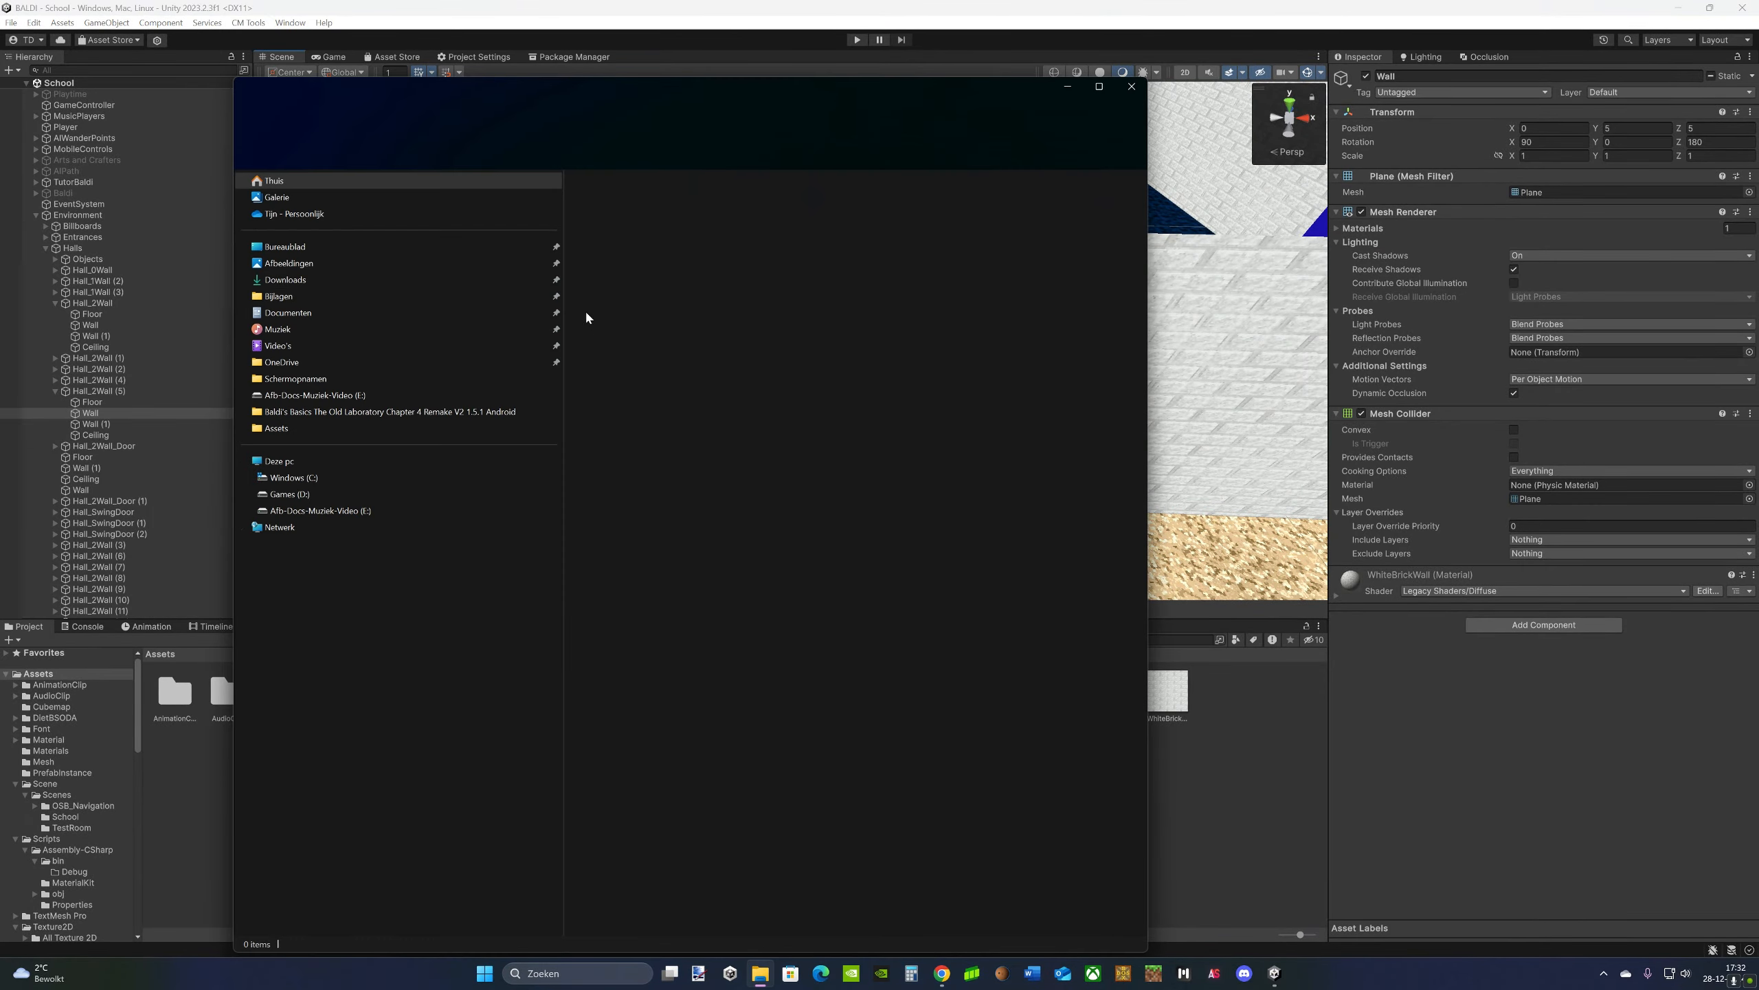
{"action": "left_click_drag", "start_coordinate": [512, 59], "coordinate": [1018, 59]}
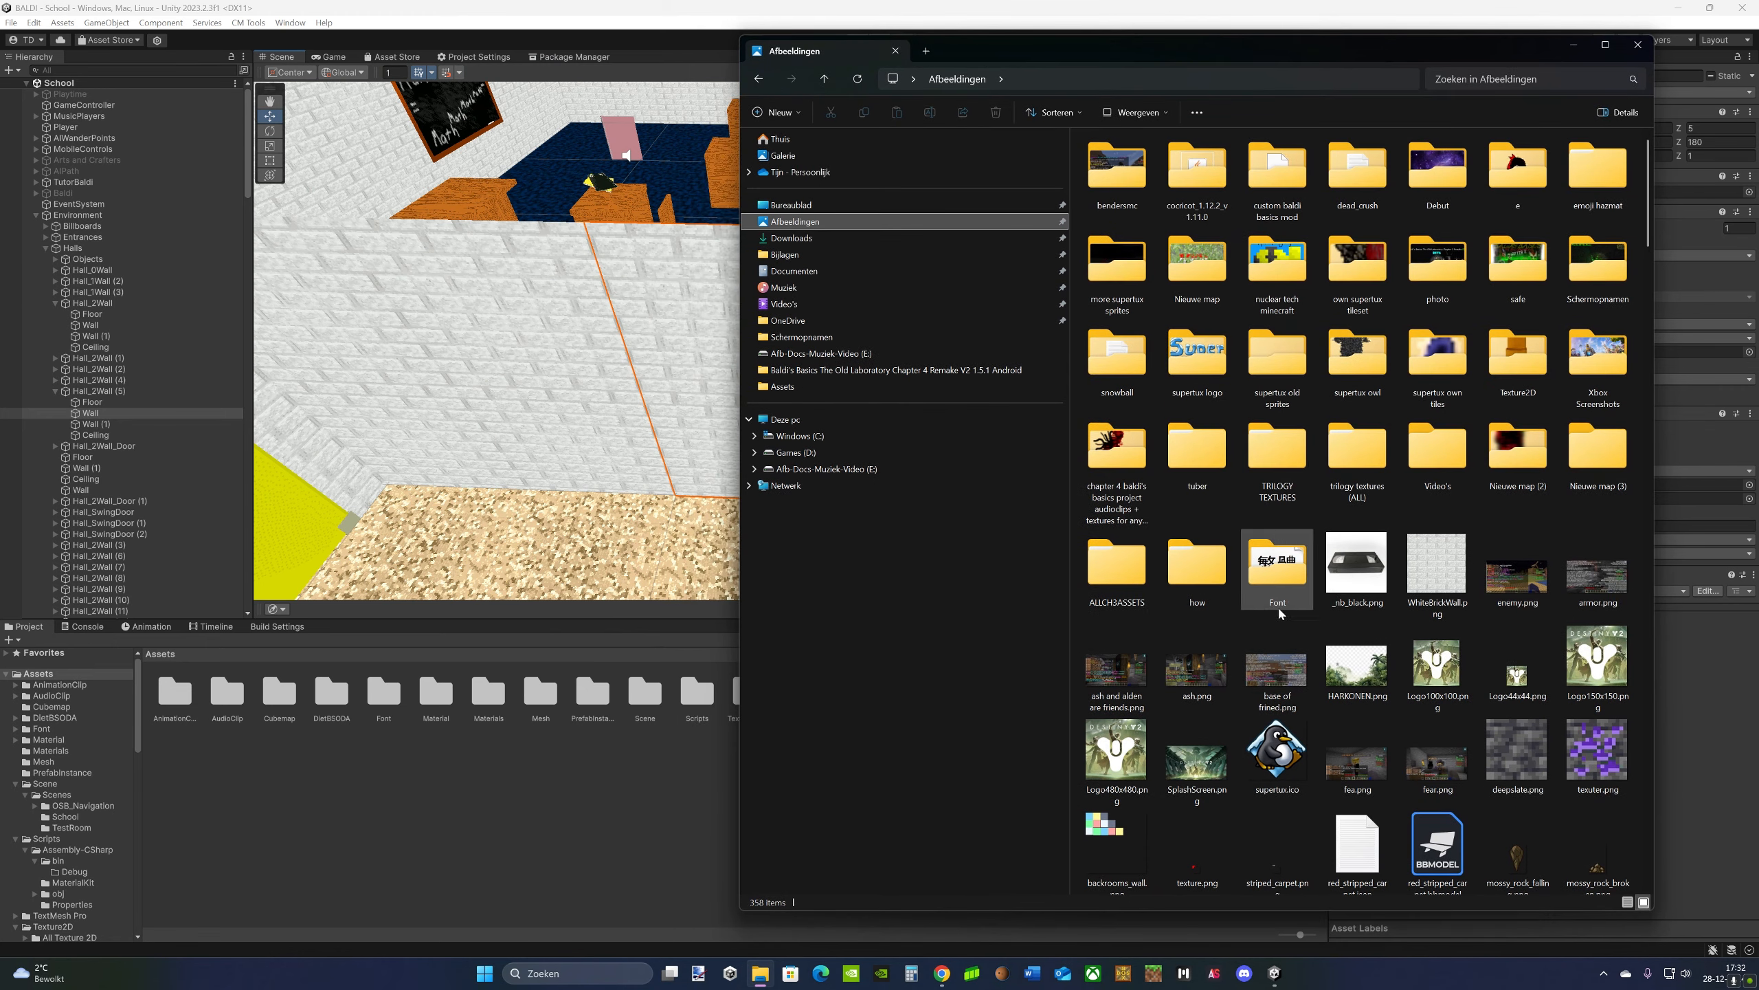
{"action": "scroll", "coordinate": [1290, 737], "scroll_direction": "down", "scroll_amount": 5}
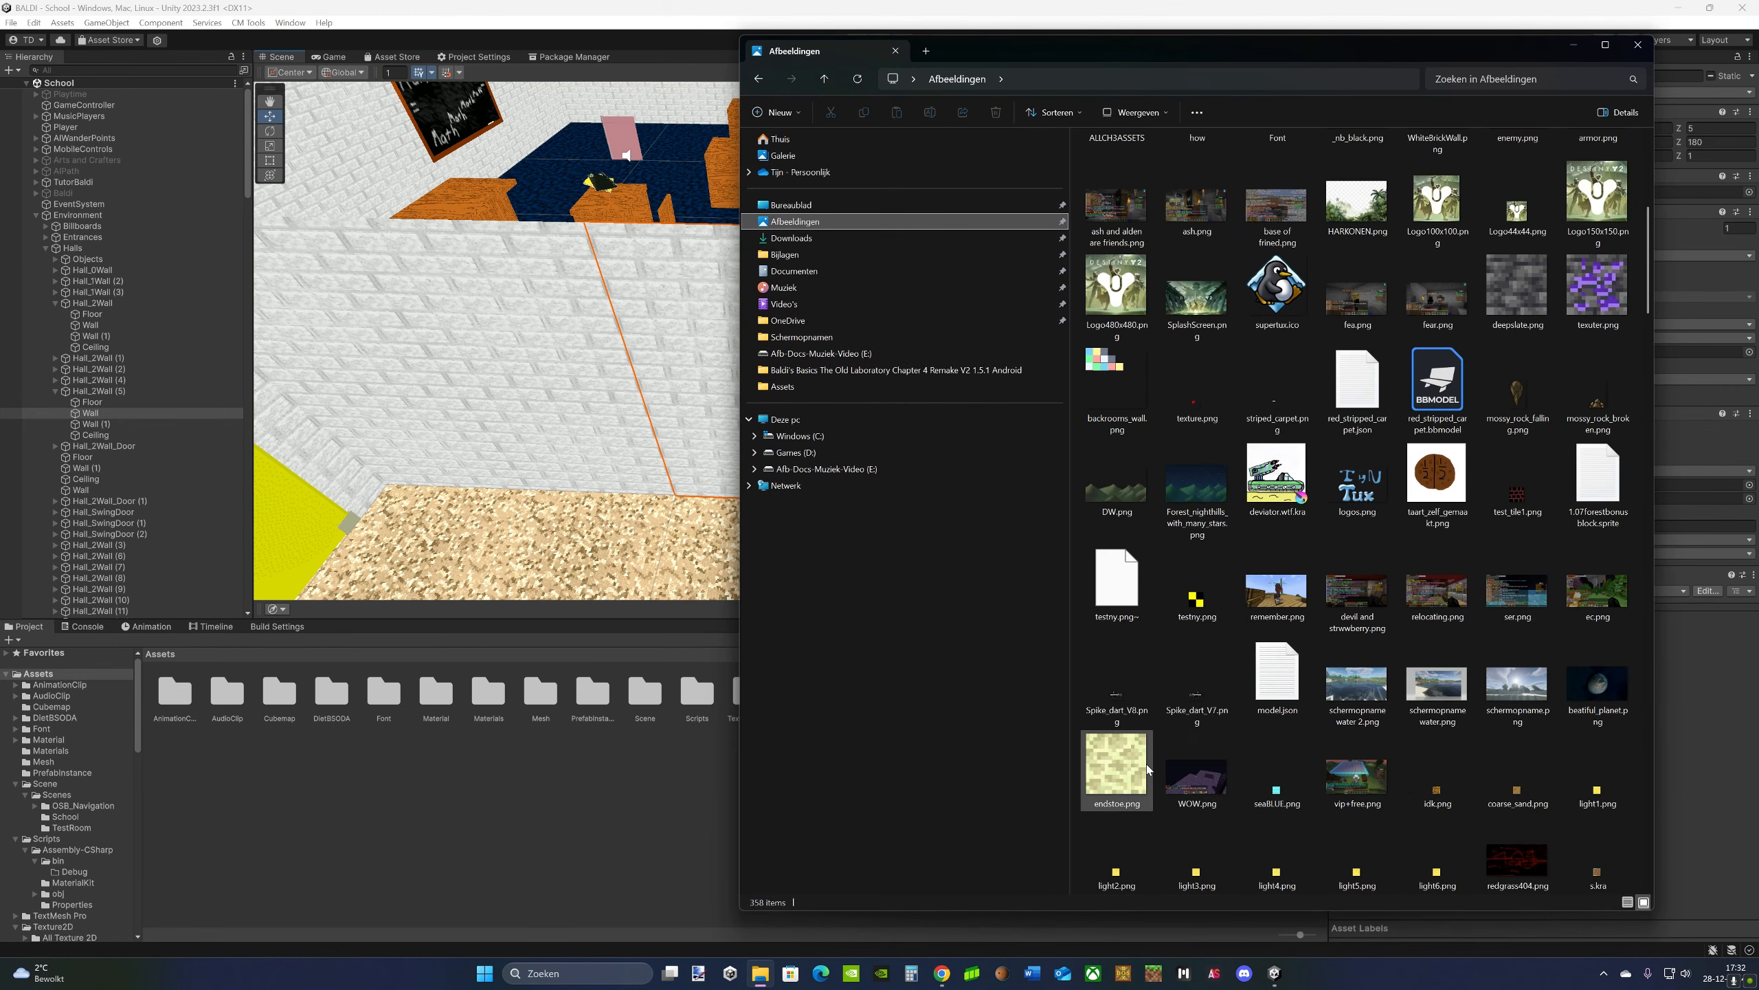
{"action": "scroll", "coordinate": [1289, 734], "scroll_direction": "down", "scroll_amount": 6}
{"action": "scroll", "coordinate": [1501, 719], "scroll_direction": "down", "scroll_amount": 8}
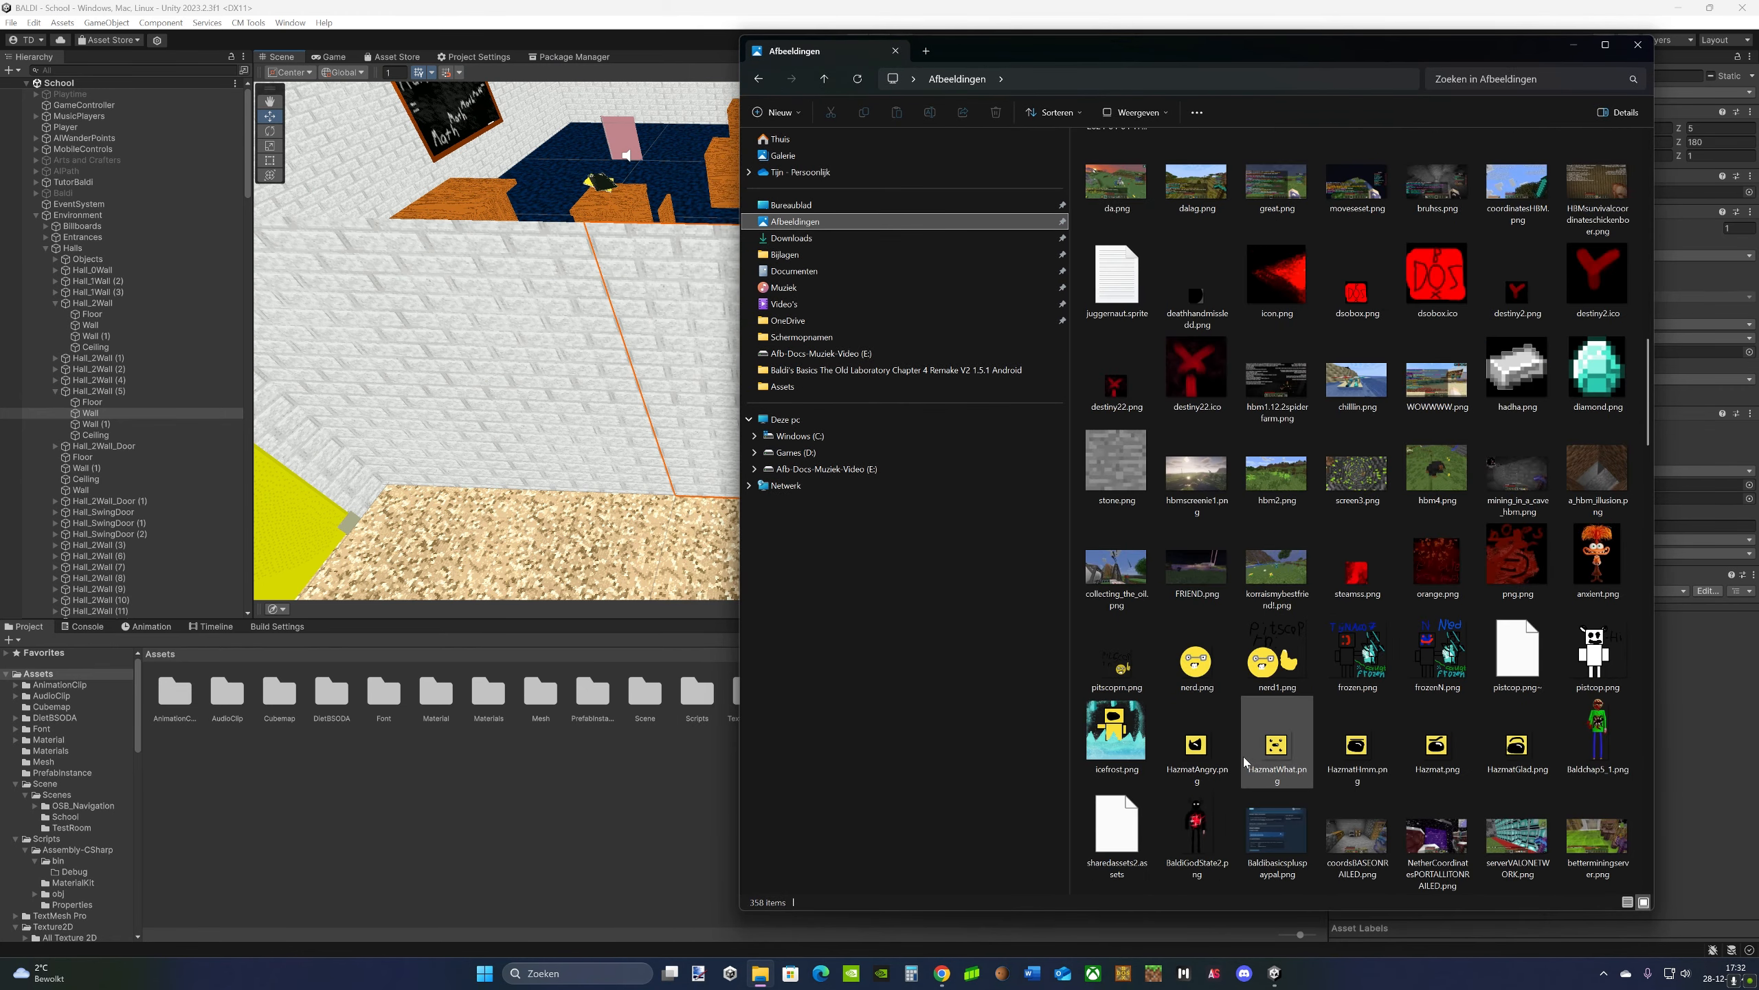
{"action": "scroll", "coordinate": [1539, 619], "scroll_direction": "down", "scroll_amount": 10}
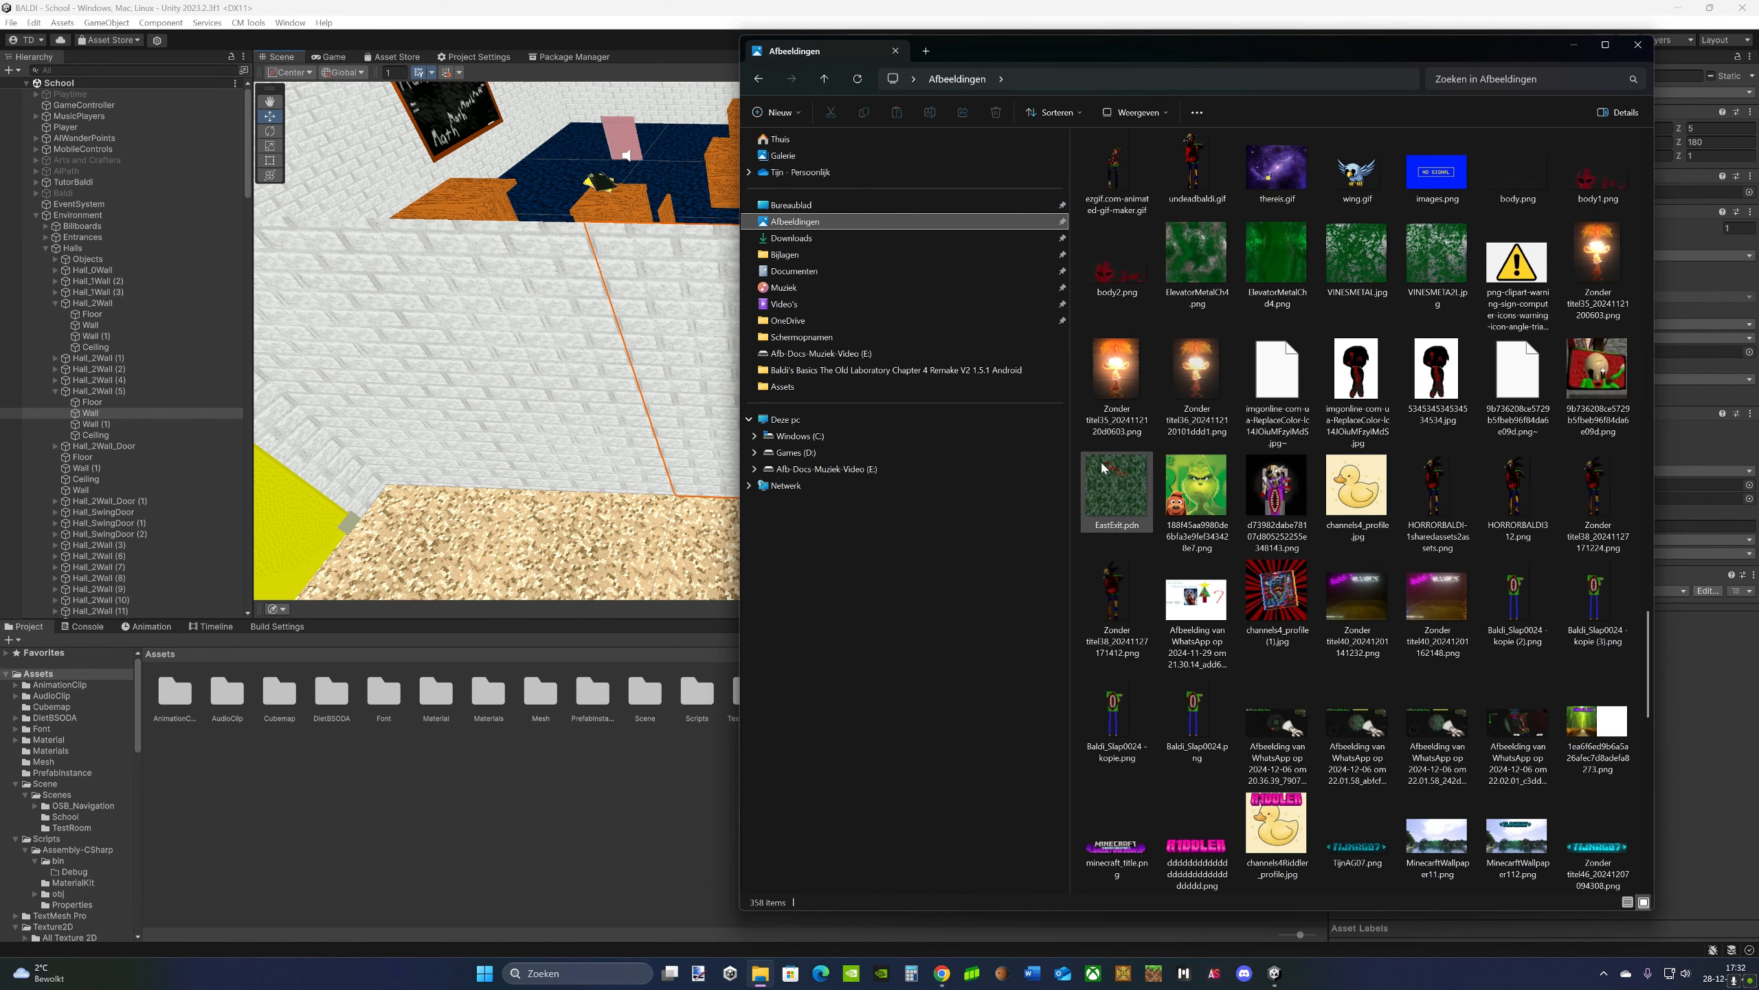
{"action": "scroll", "coordinate": [1351, 711], "scroll_direction": "down", "scroll_amount": 6}
{"action": "scroll", "coordinate": [1468, 711], "scroll_direction": "down", "scroll_amount": 6}
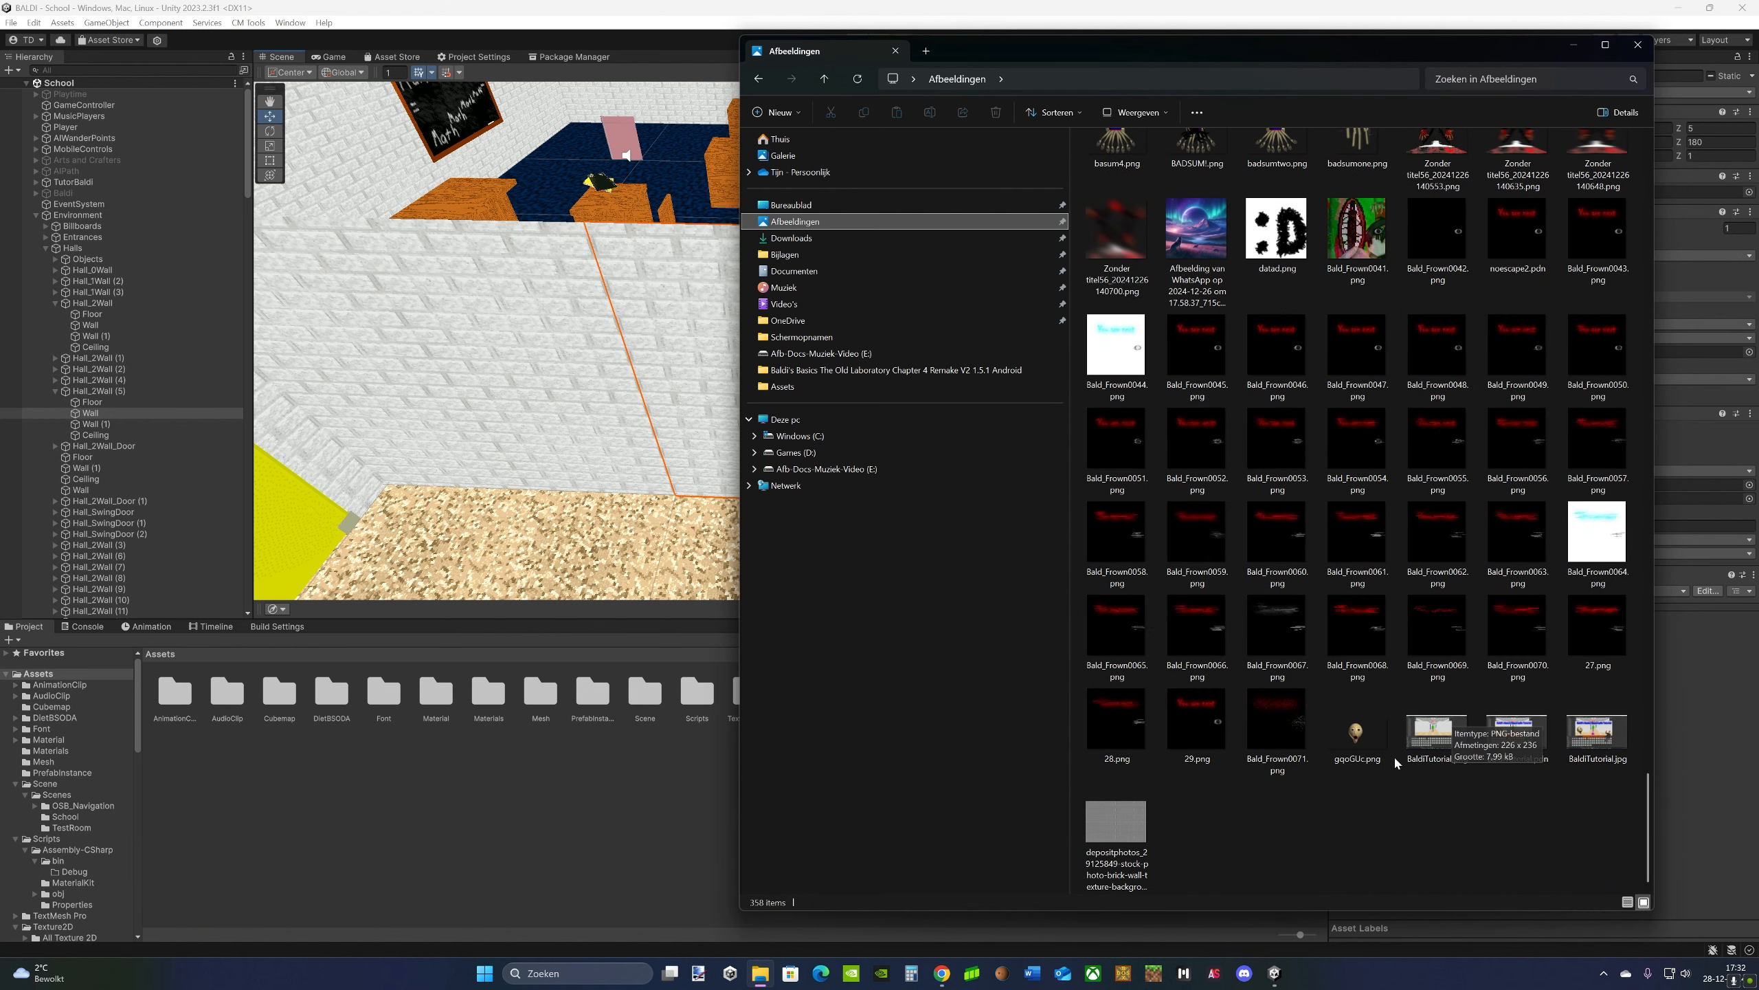
{"action": "left_click_drag", "start_coordinate": [1116, 825], "coordinate": [243, 862]}
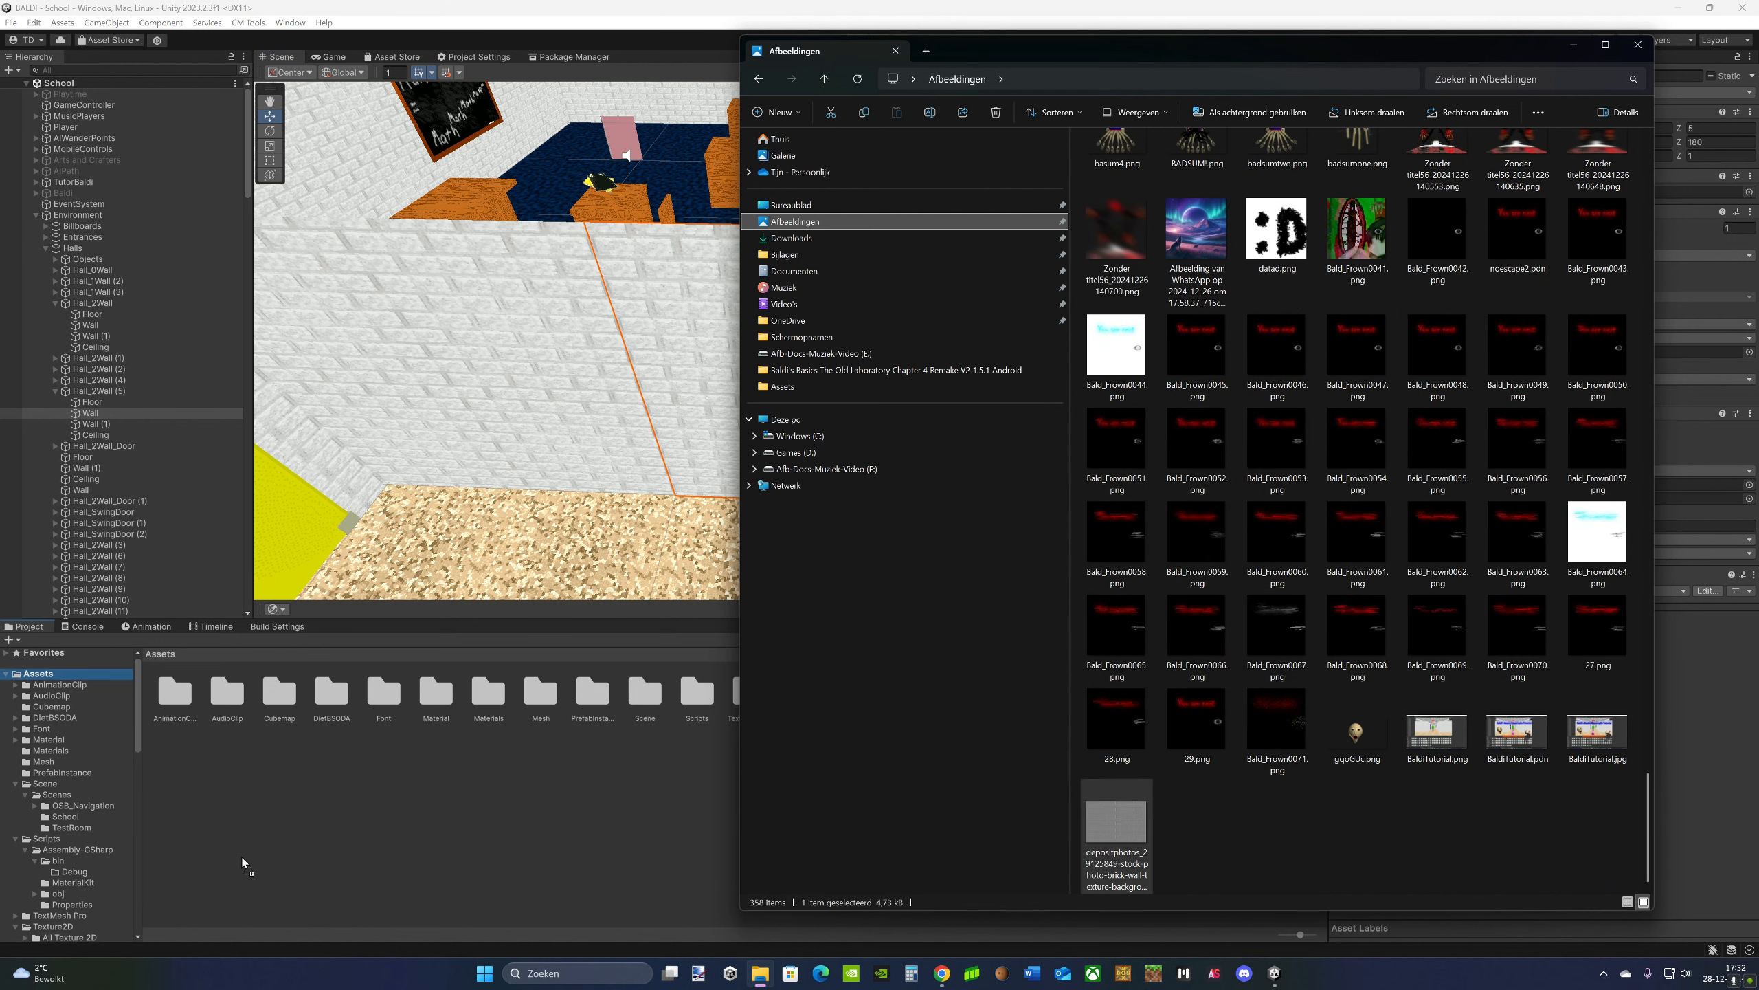
{"action": "left_click", "coordinate": [360, 823]}
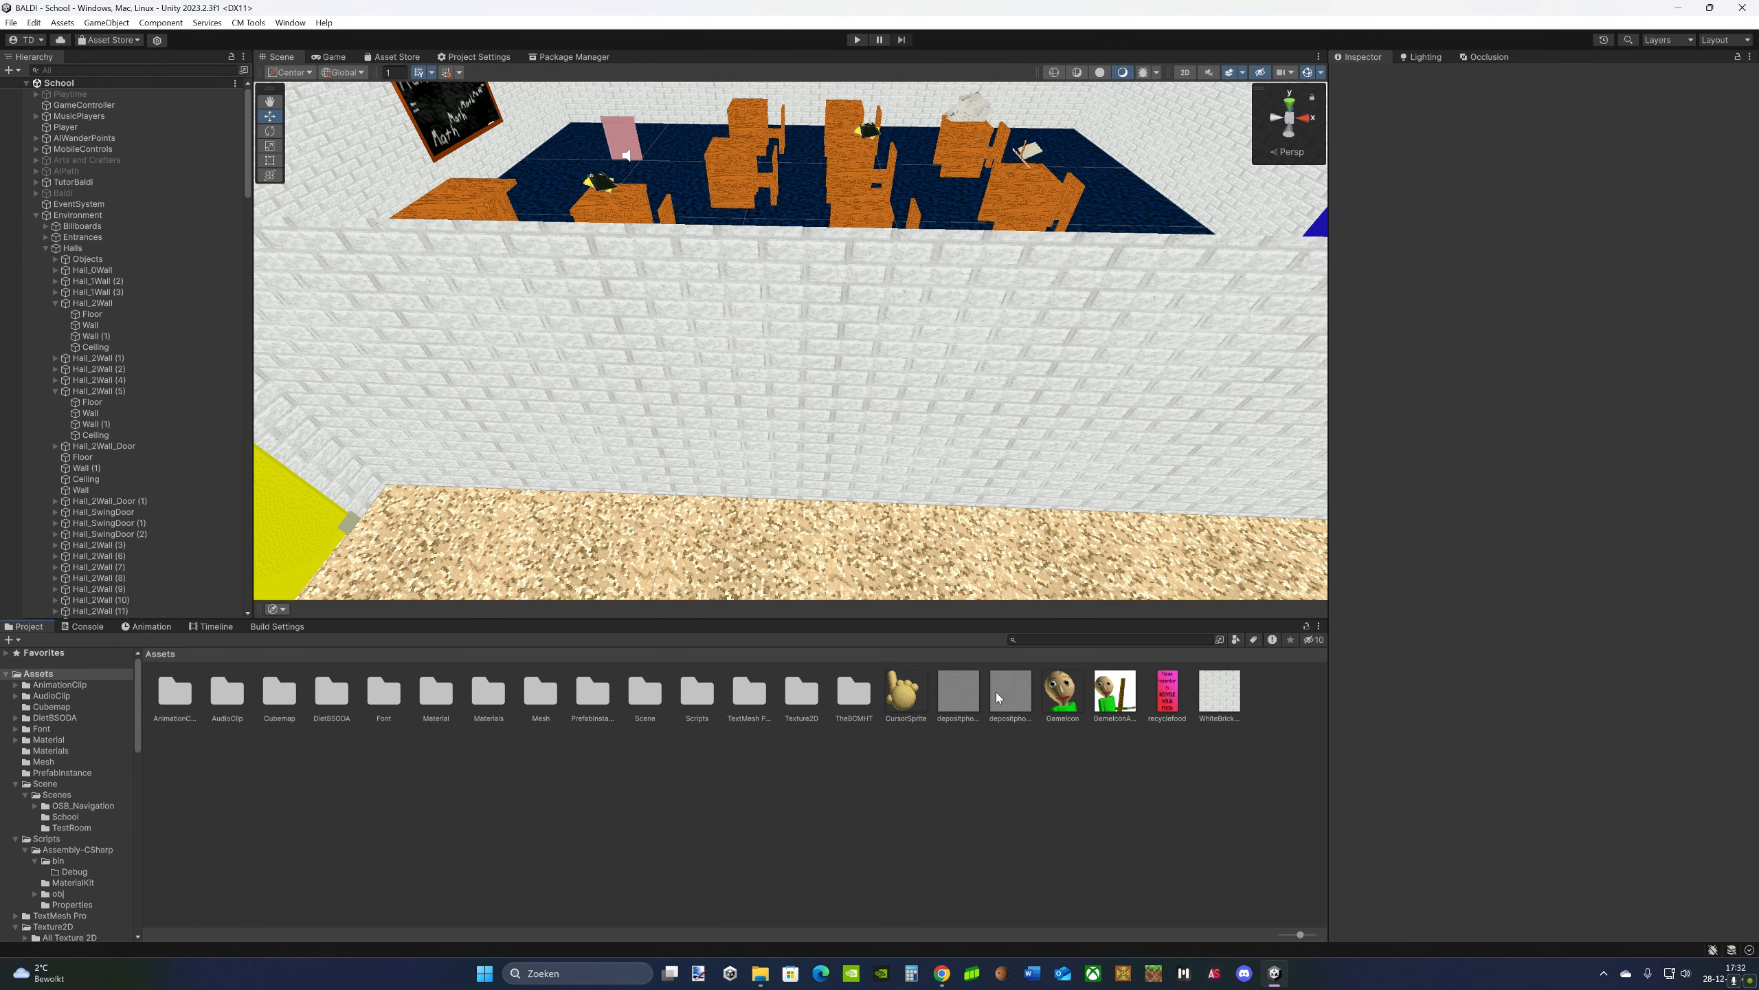
- Delete the duplicate texture "depositphotos_29125849-stock-photo-brick-wall-texture-background 1" from Assets
{"action": "left_click", "coordinate": [972, 706]}
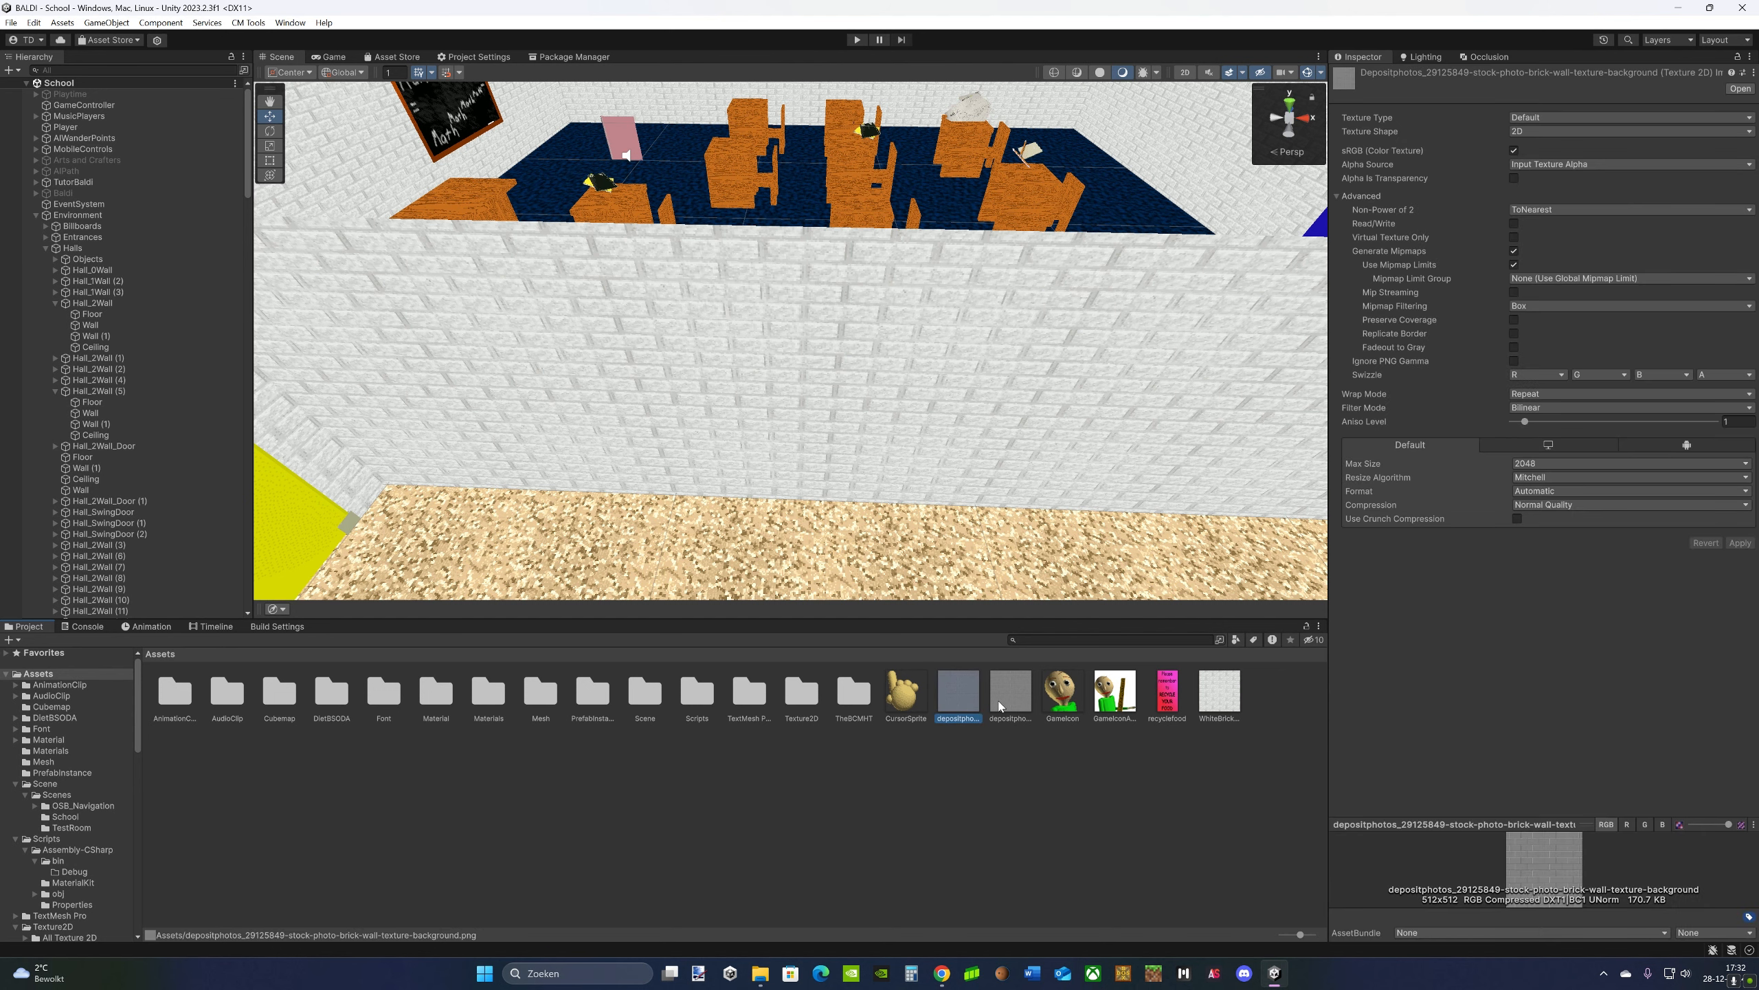
{"action": "left_click", "coordinate": [1006, 696]}
{"action": "right_click", "coordinate": [1005, 696]}
{"action": "left_click", "coordinate": [1031, 629]}
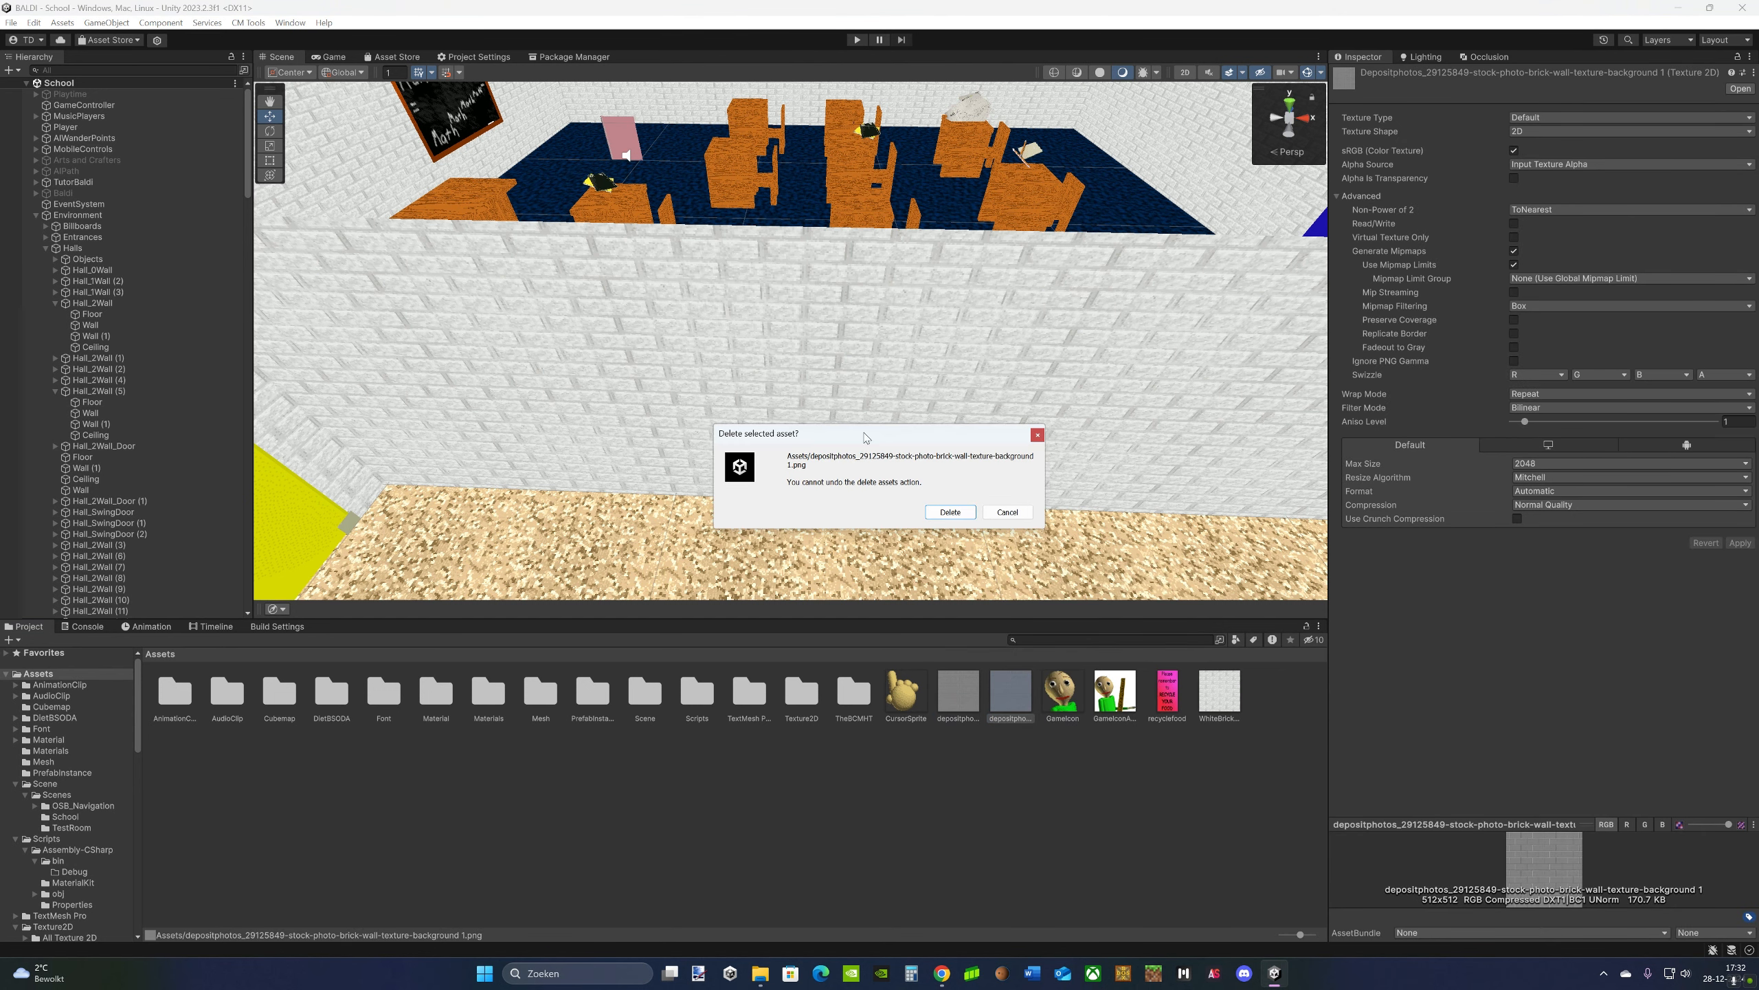
{"action": "left_click", "coordinate": [961, 514]}
- Enable Alpha Is Transparency, disable mipmaps, set Point (no filter) filtering and no compression on the depositphotos brick texture, and apply
{"action": "left_click", "coordinate": [946, 704]}
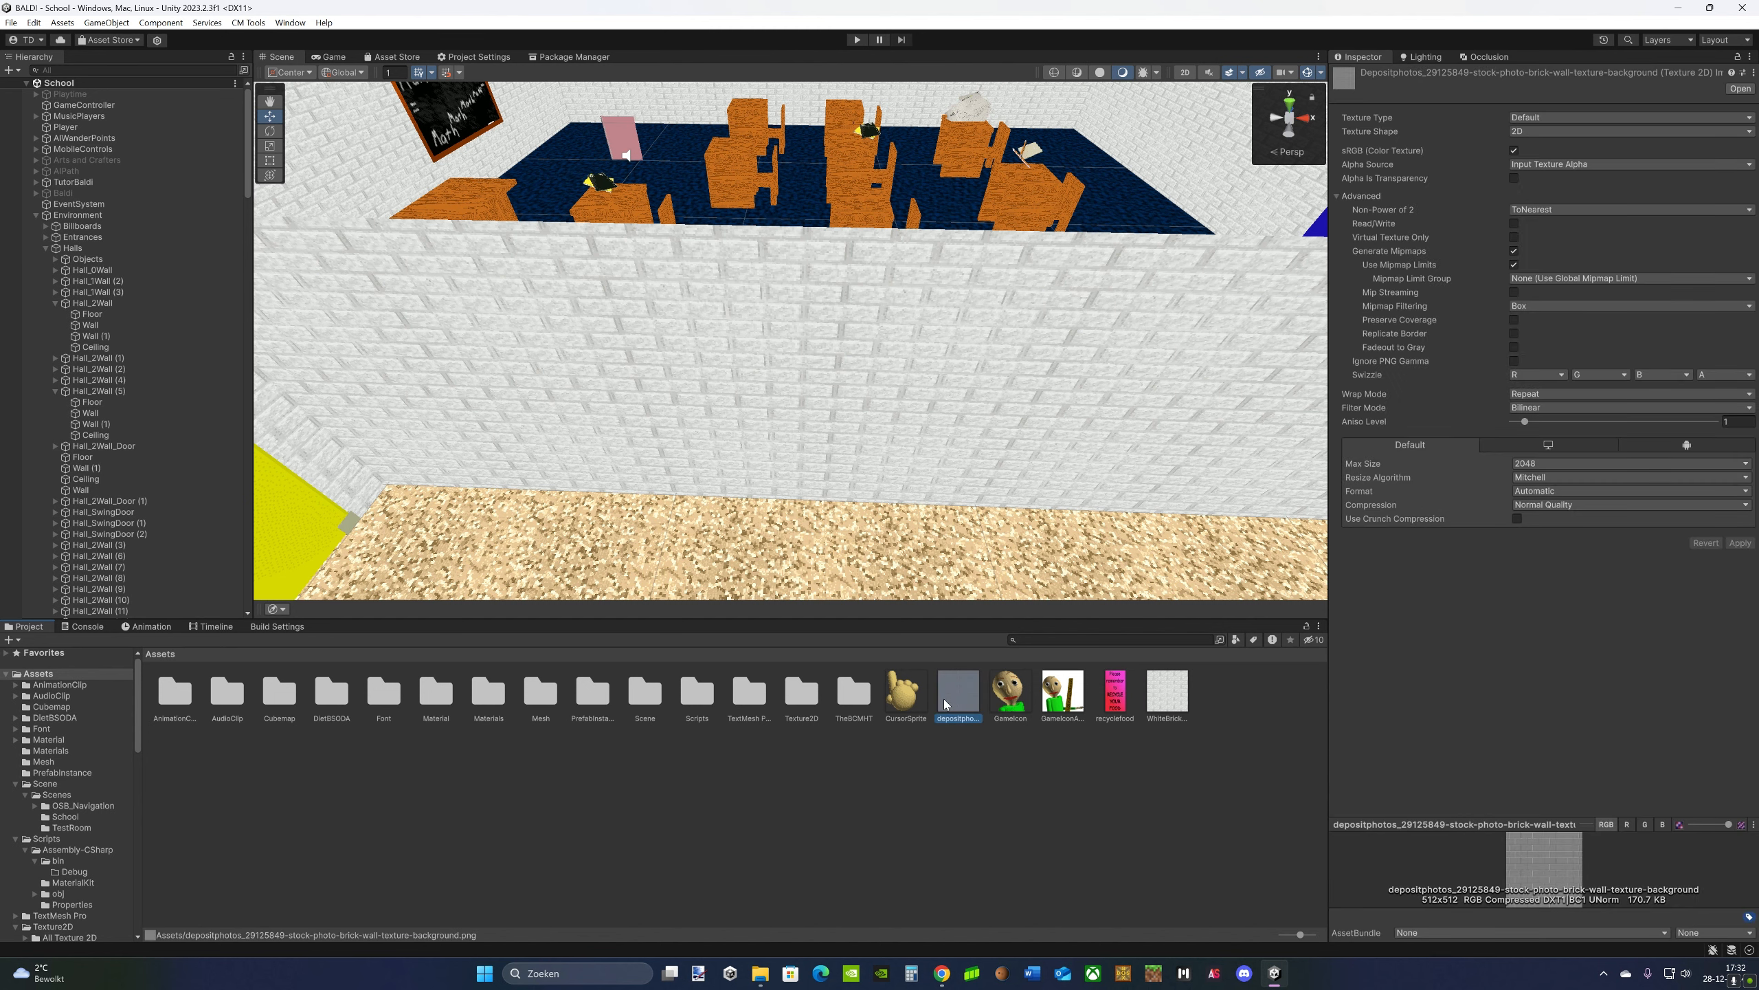
{"action": "left_click", "coordinate": [1514, 179]}
{"action": "left_click", "coordinate": [1514, 251]}
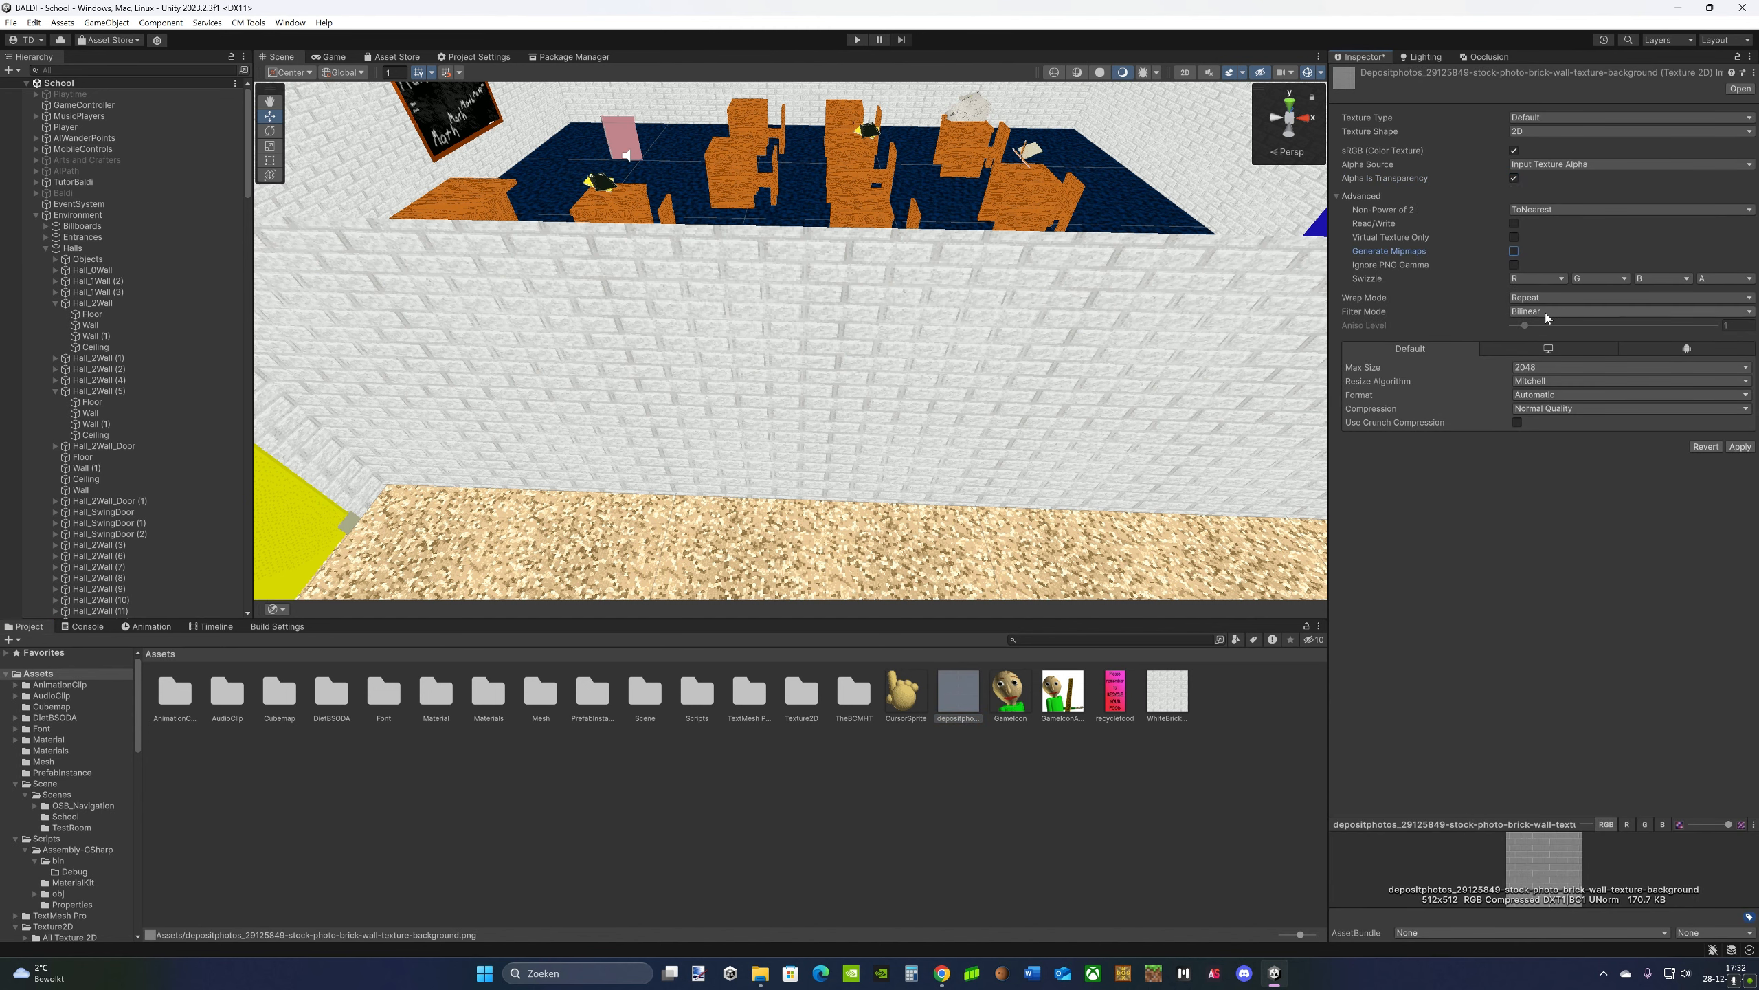
{"action": "left_click", "coordinate": [1548, 311]}
{"action": "left_click", "coordinate": [1550, 328]}
{"action": "left_click", "coordinate": [1593, 409]}
{"action": "left_click", "coordinate": [1545, 417]}
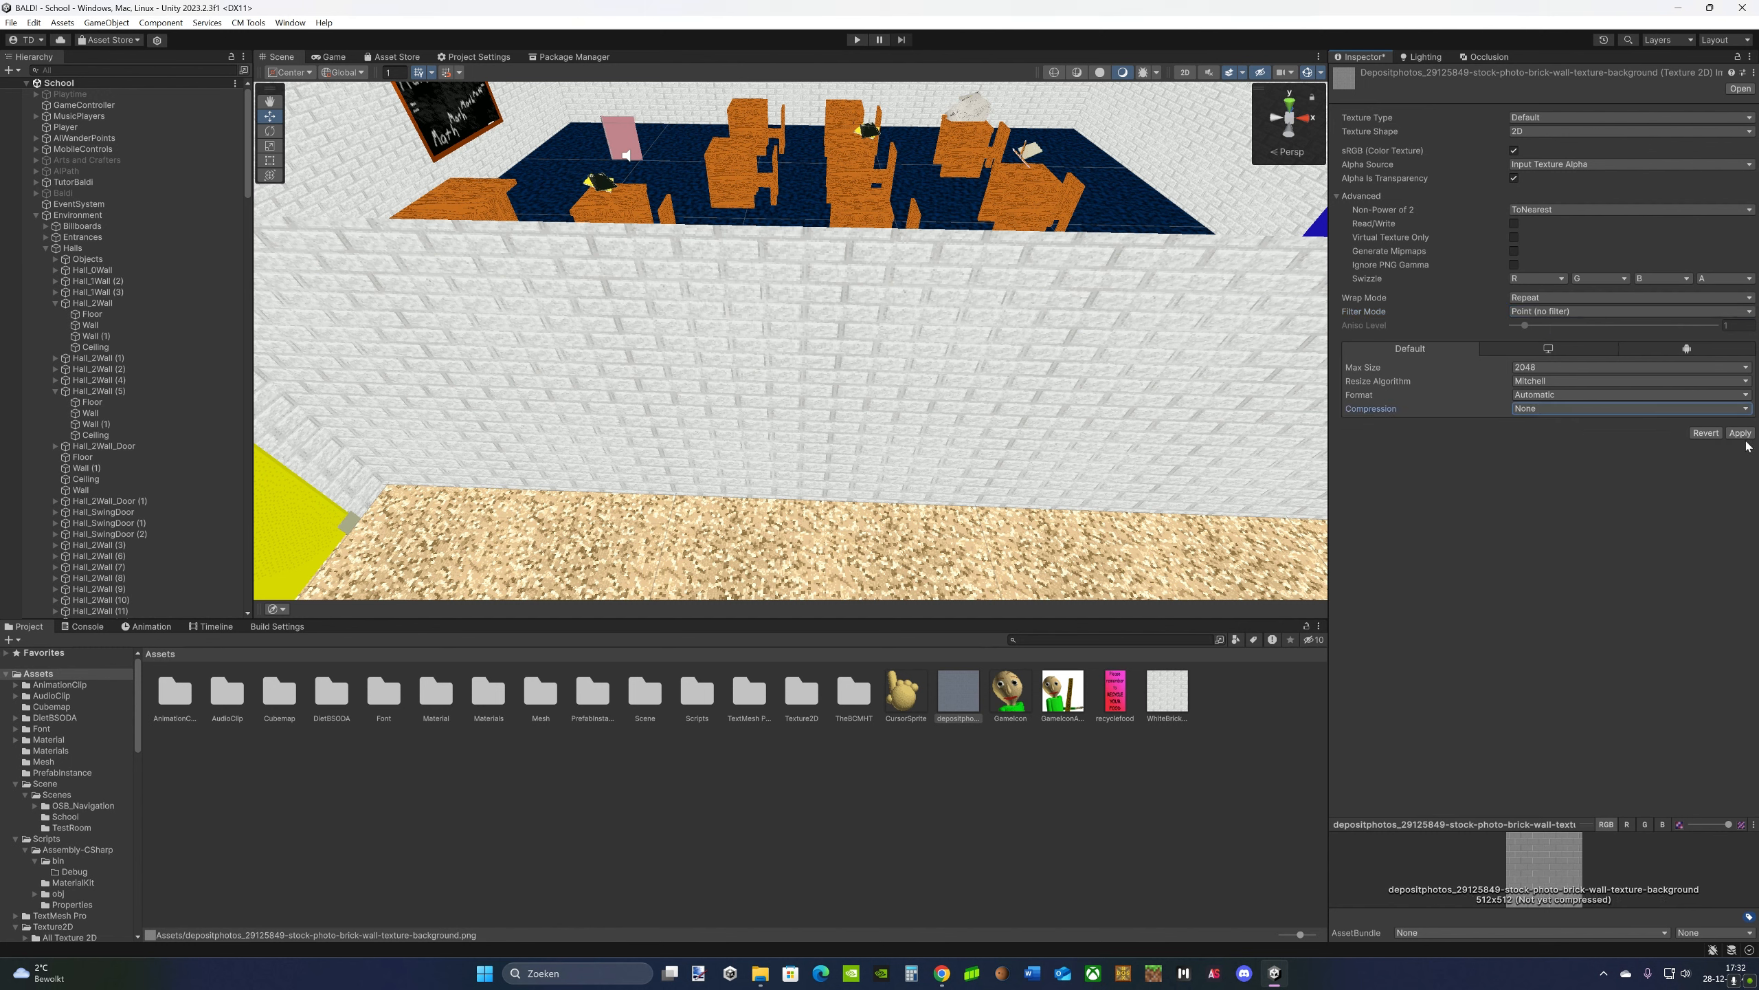
{"action": "left_click", "coordinate": [1741, 433]}
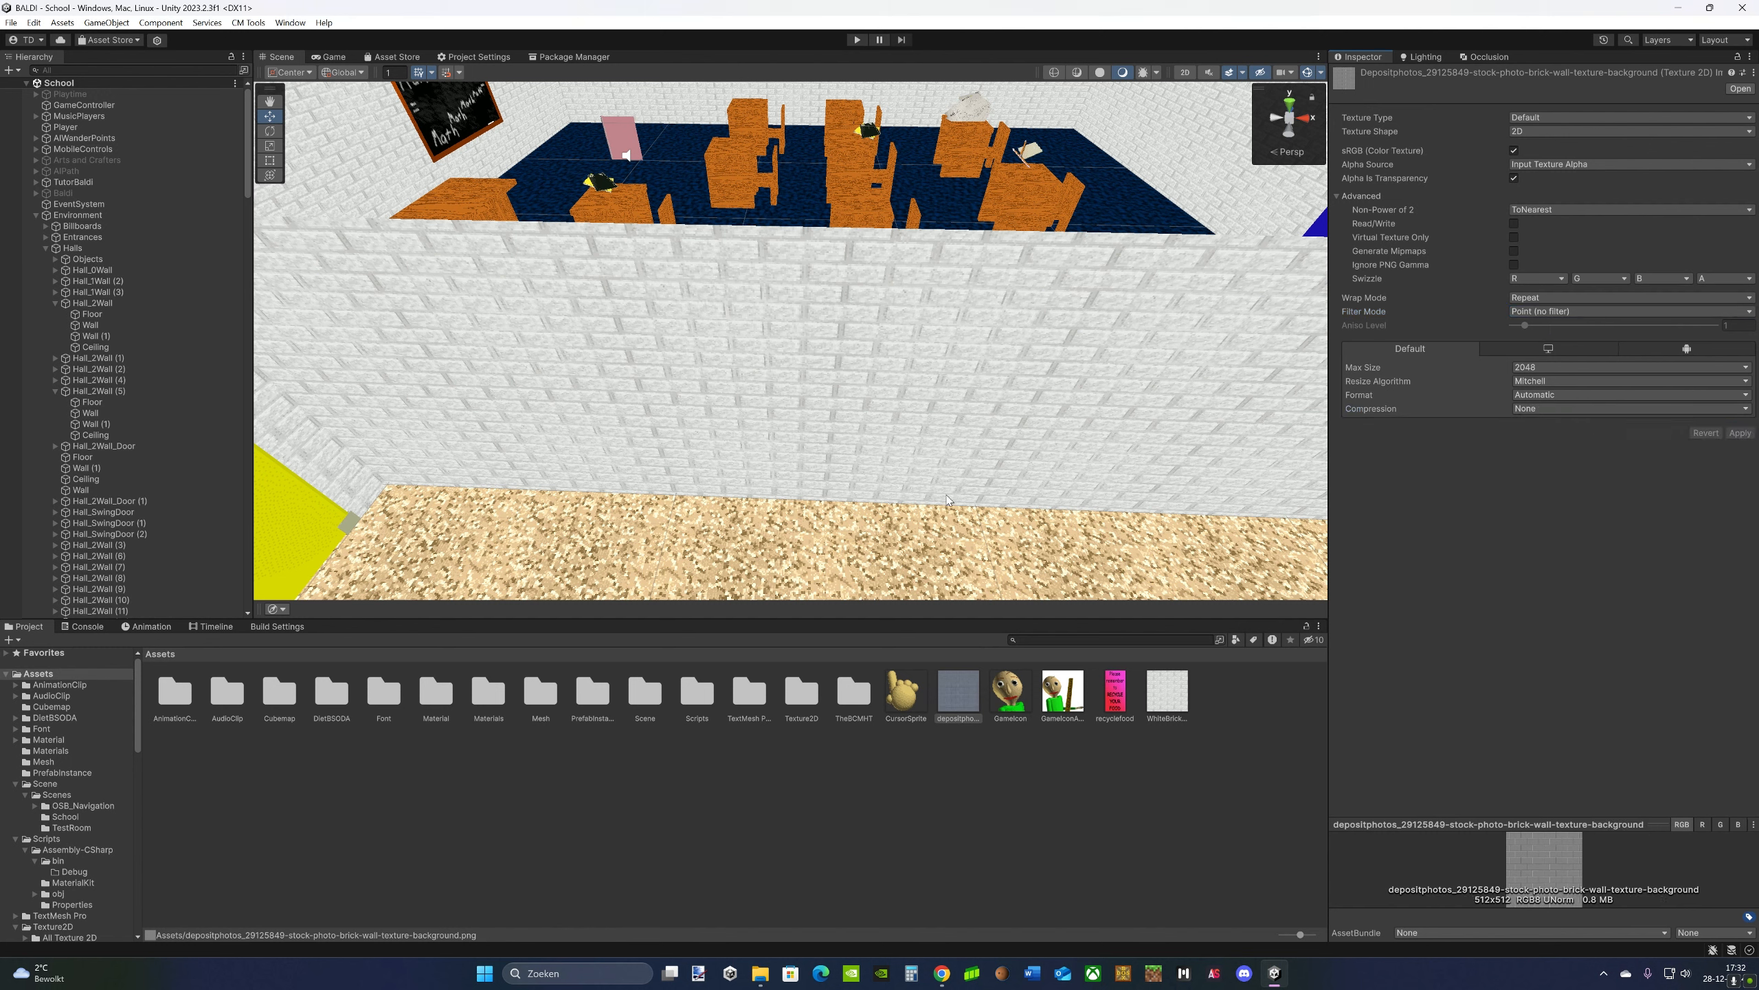
{"action": "left_click", "coordinate": [1570, 119]}
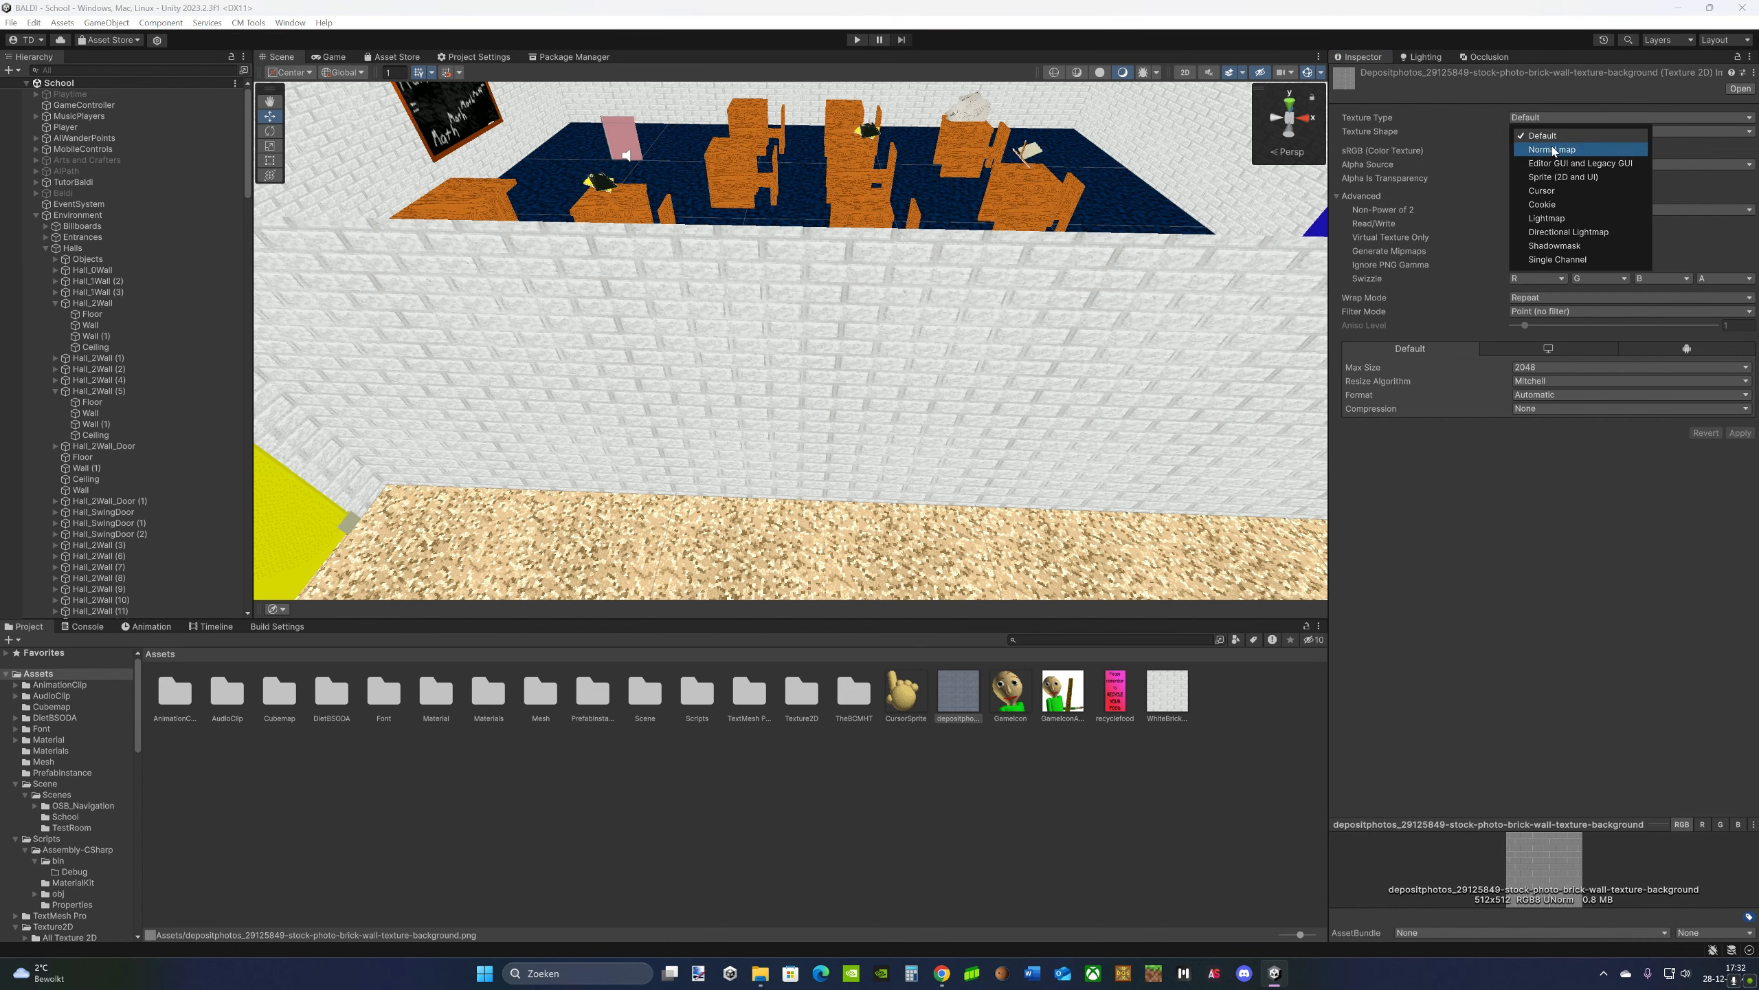
{"action": "left_click", "coordinate": [1420, 573]}
- Search the assets for "white" and locate the base texture used by the hallway wall's WhiteBrickWall material
{"action": "scroll", "coordinate": [679, 415], "scroll_direction": "down", "scroll_amount": 5}
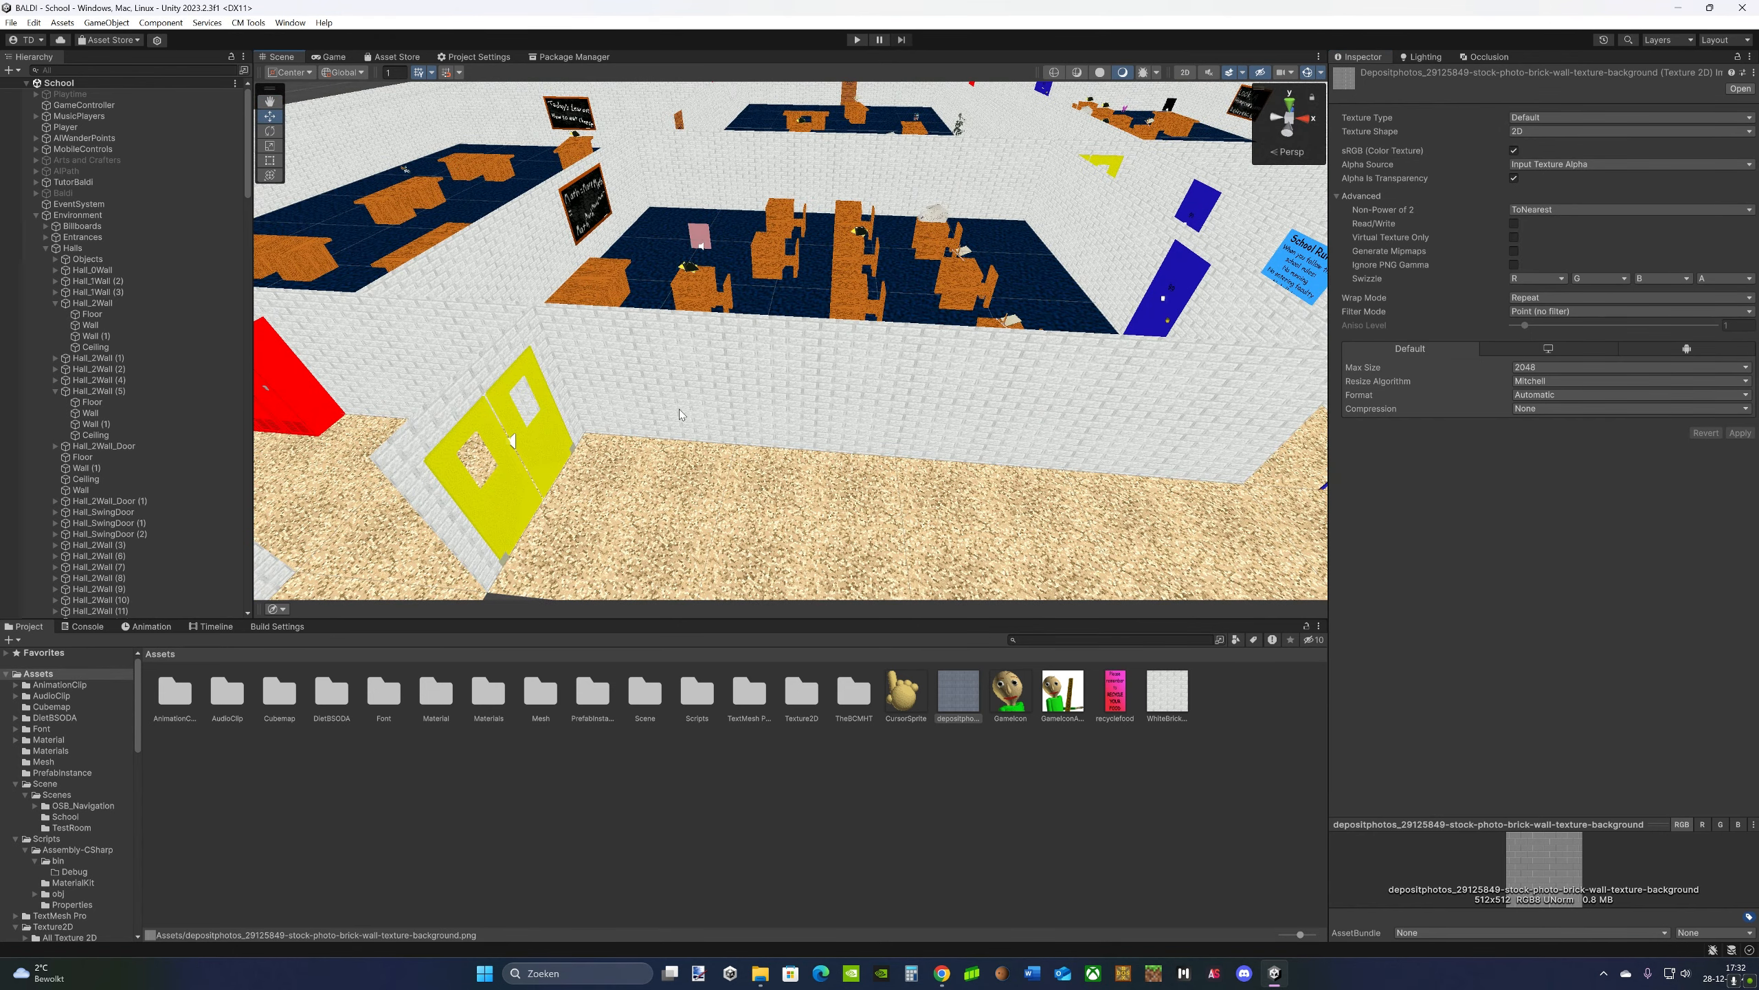
{"action": "left_click", "coordinate": [982, 717]}
{"action": "left_click", "coordinate": [953, 448]}
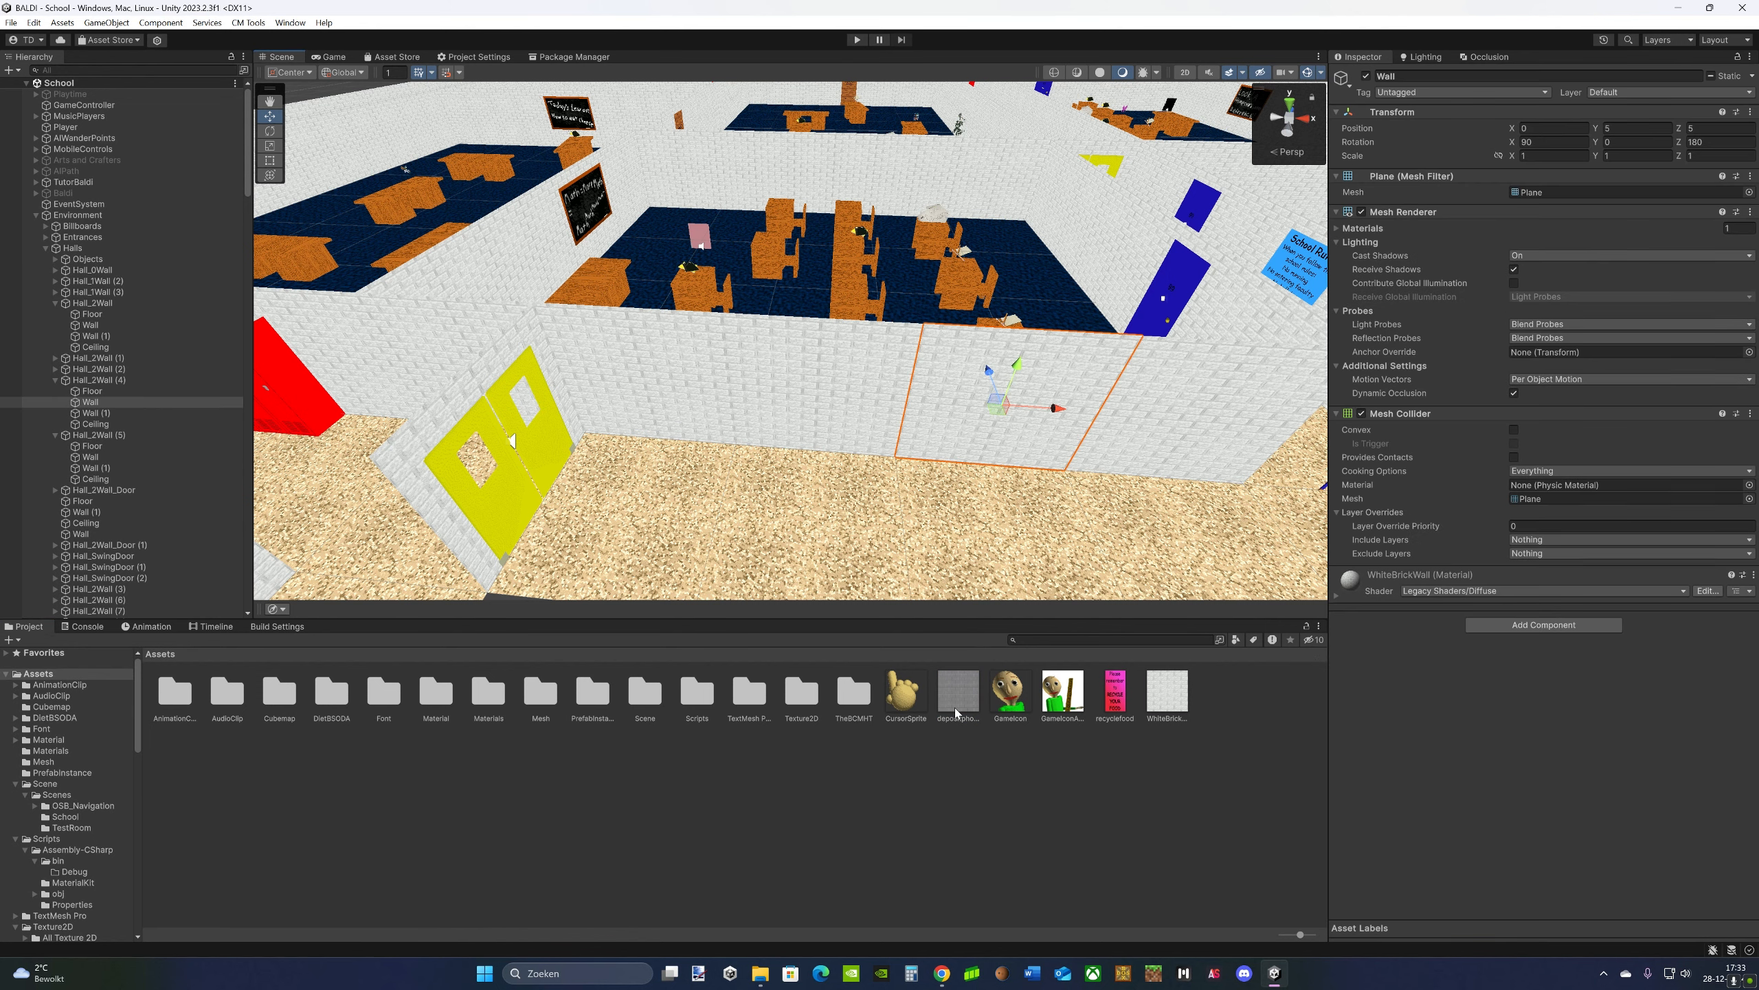
{"action": "left_click", "coordinate": [1171, 707]}
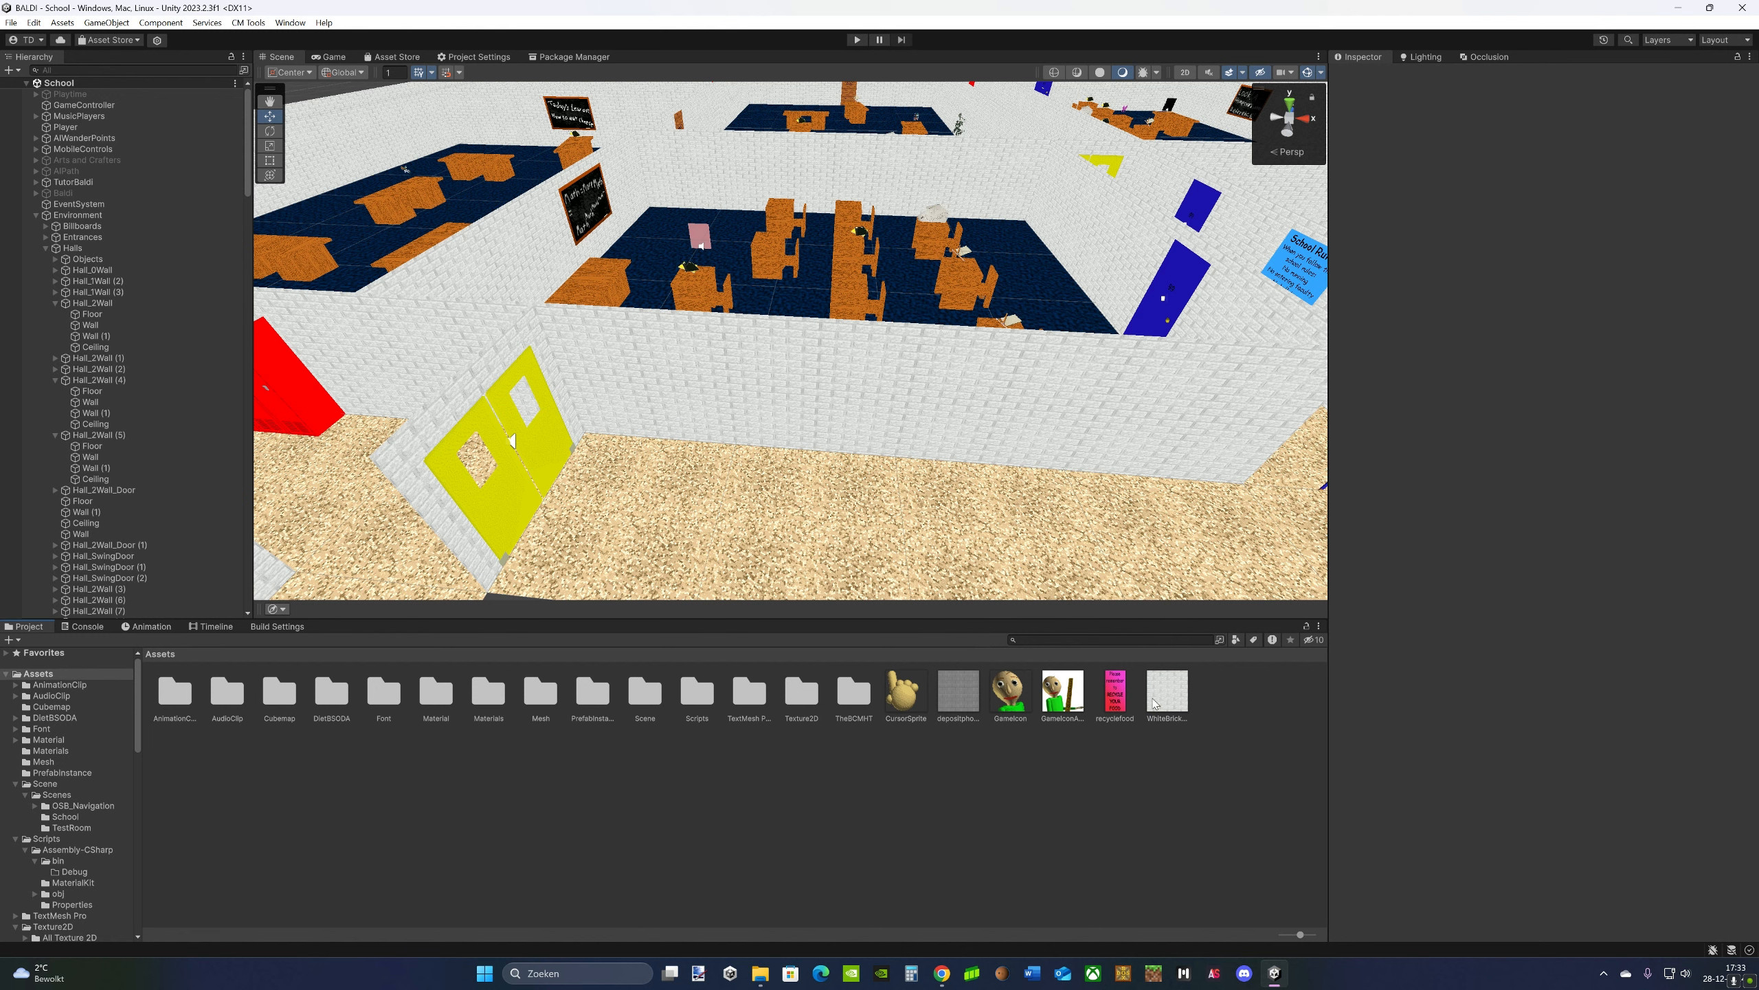
{"action": "left_click", "coordinate": [1119, 640]}
{"action": "type", "text": "white"}
{"action": "left_click", "coordinate": [887, 449]}
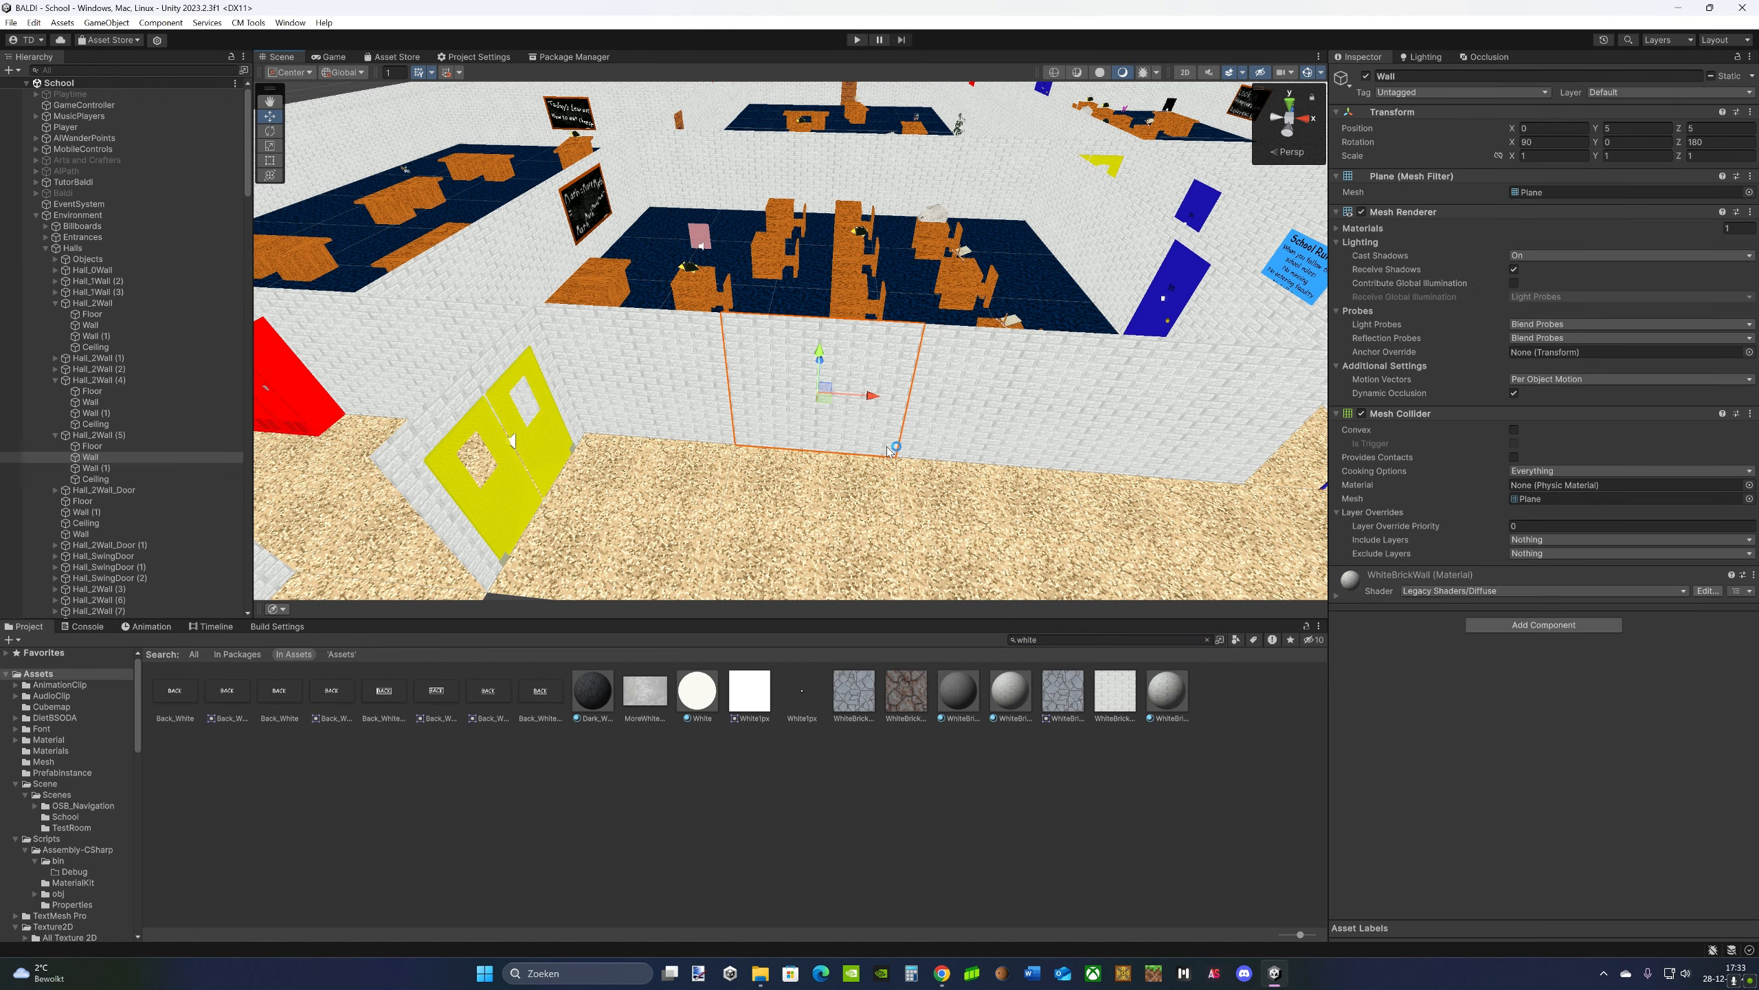
{"action": "left_click", "coordinate": [1348, 581]}
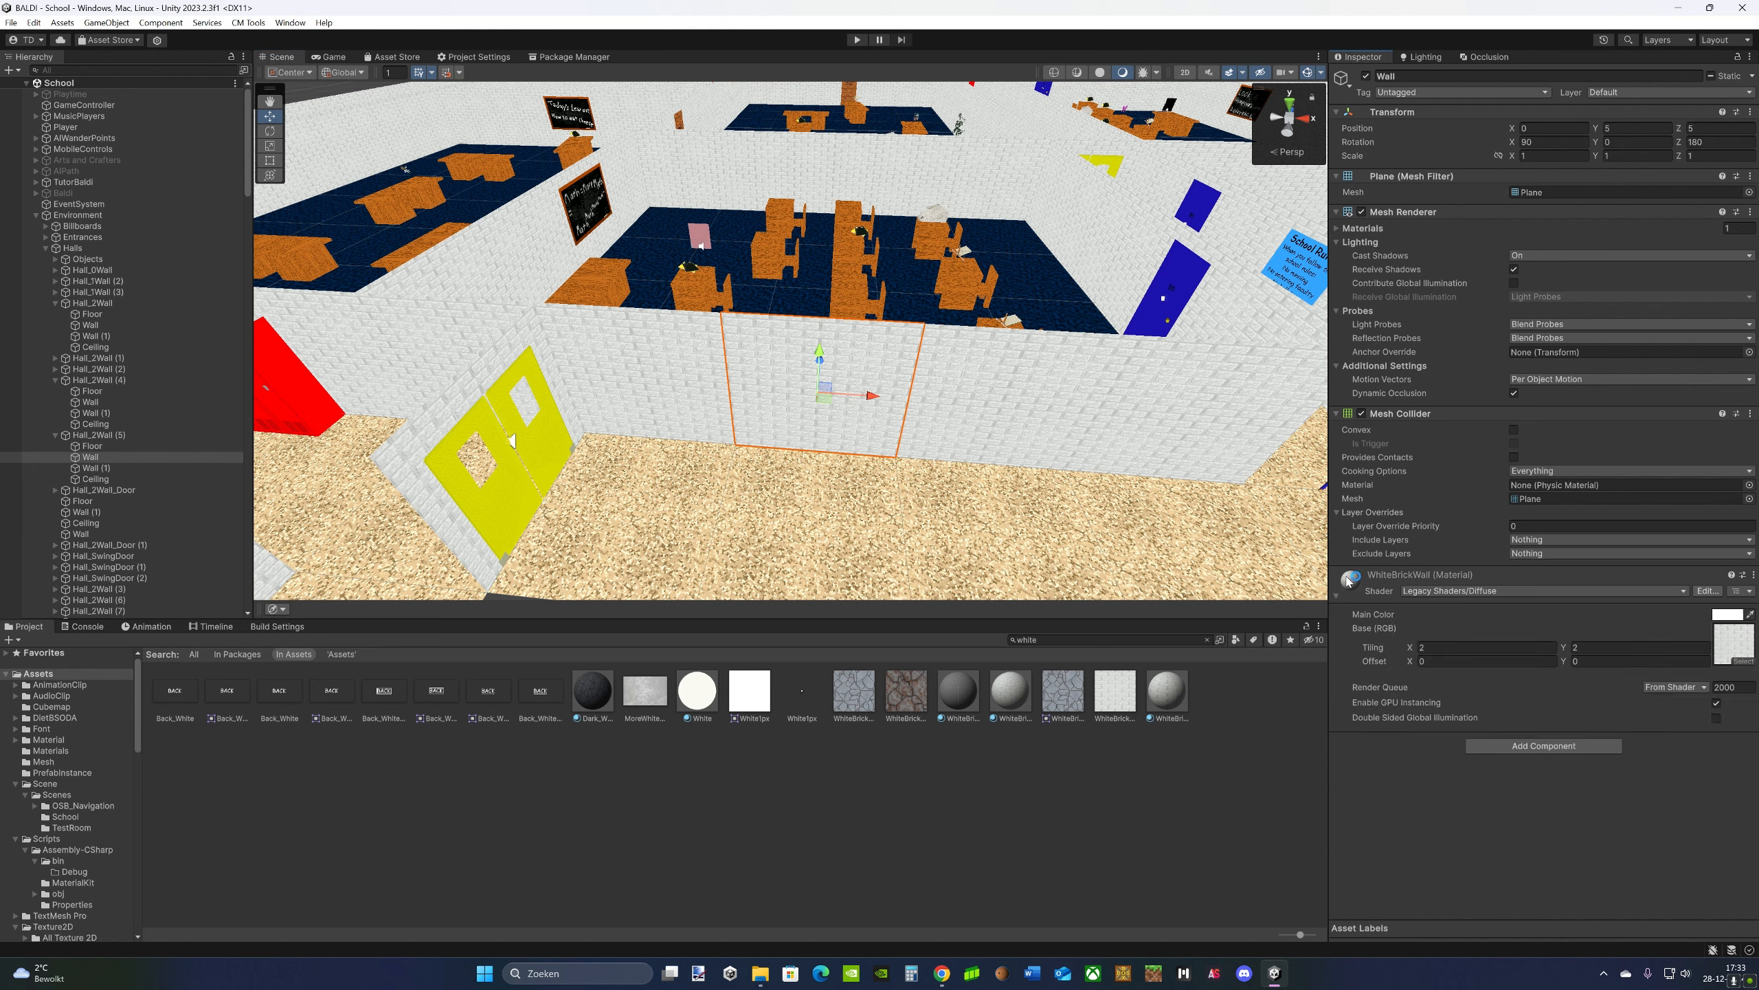
{"action": "left_click", "coordinate": [1730, 645]}
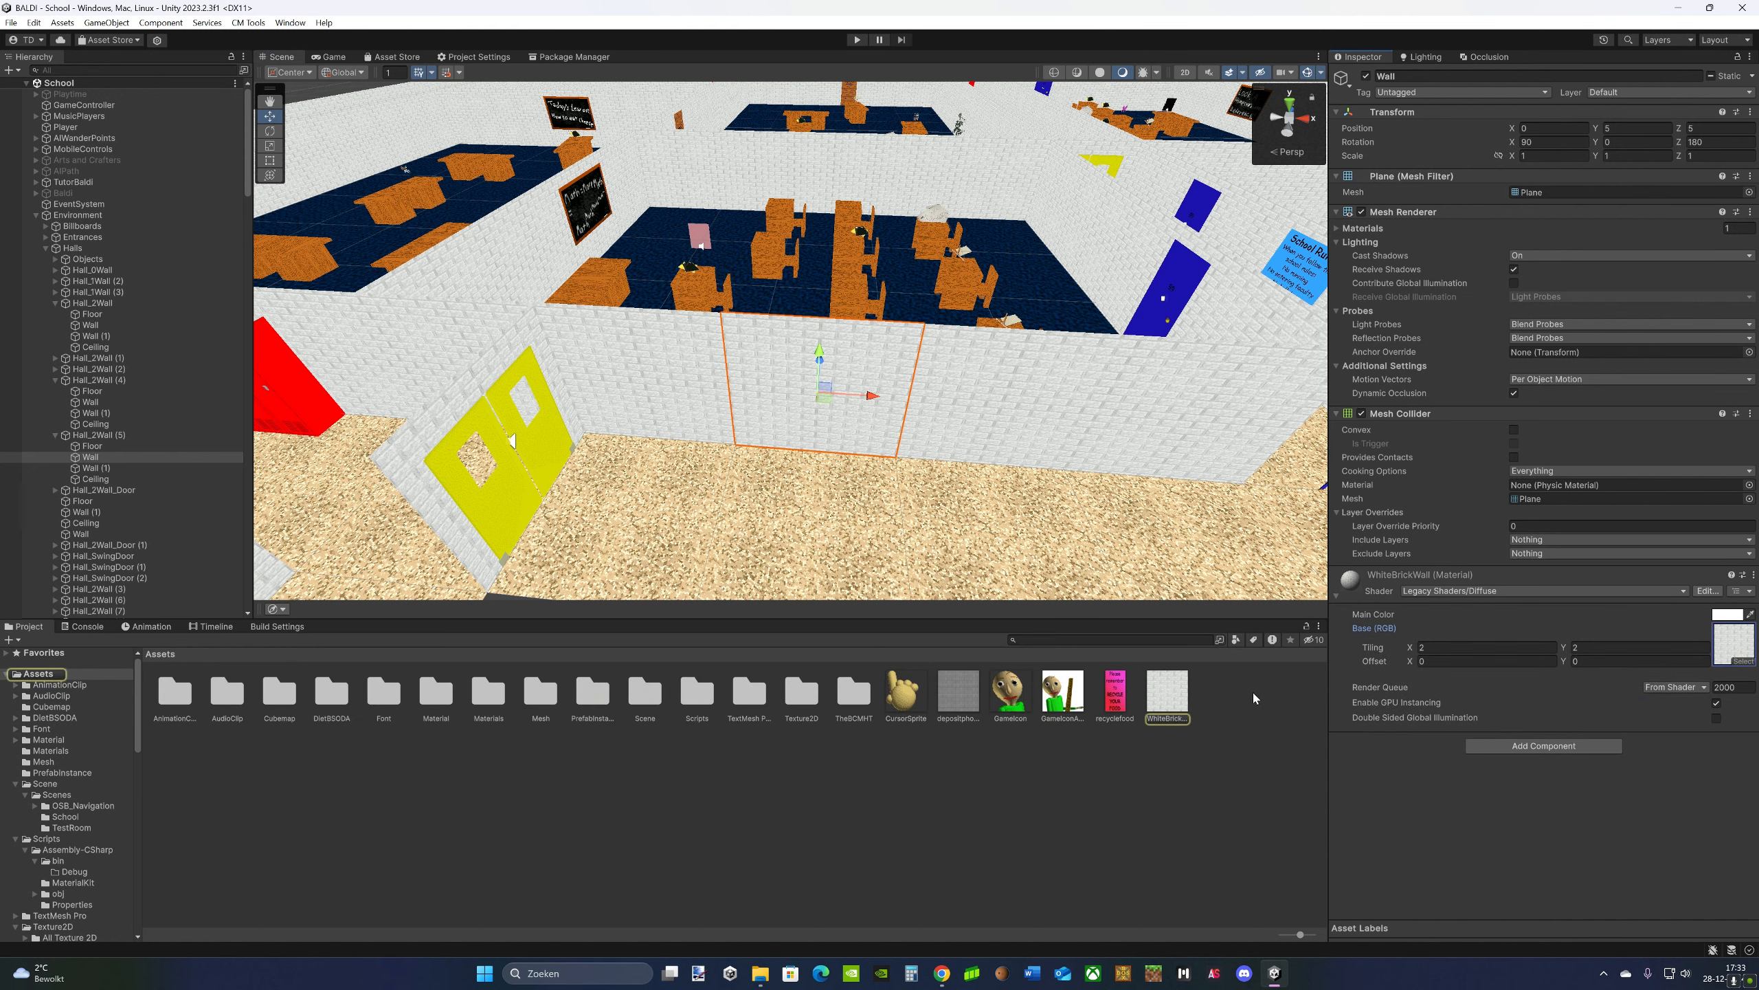
- Show the WhiteBrickWall texture in File Explorer and copy its file name
{"action": "right_click", "coordinate": [1186, 695]}
{"action": "left_click", "coordinate": [1247, 594]}
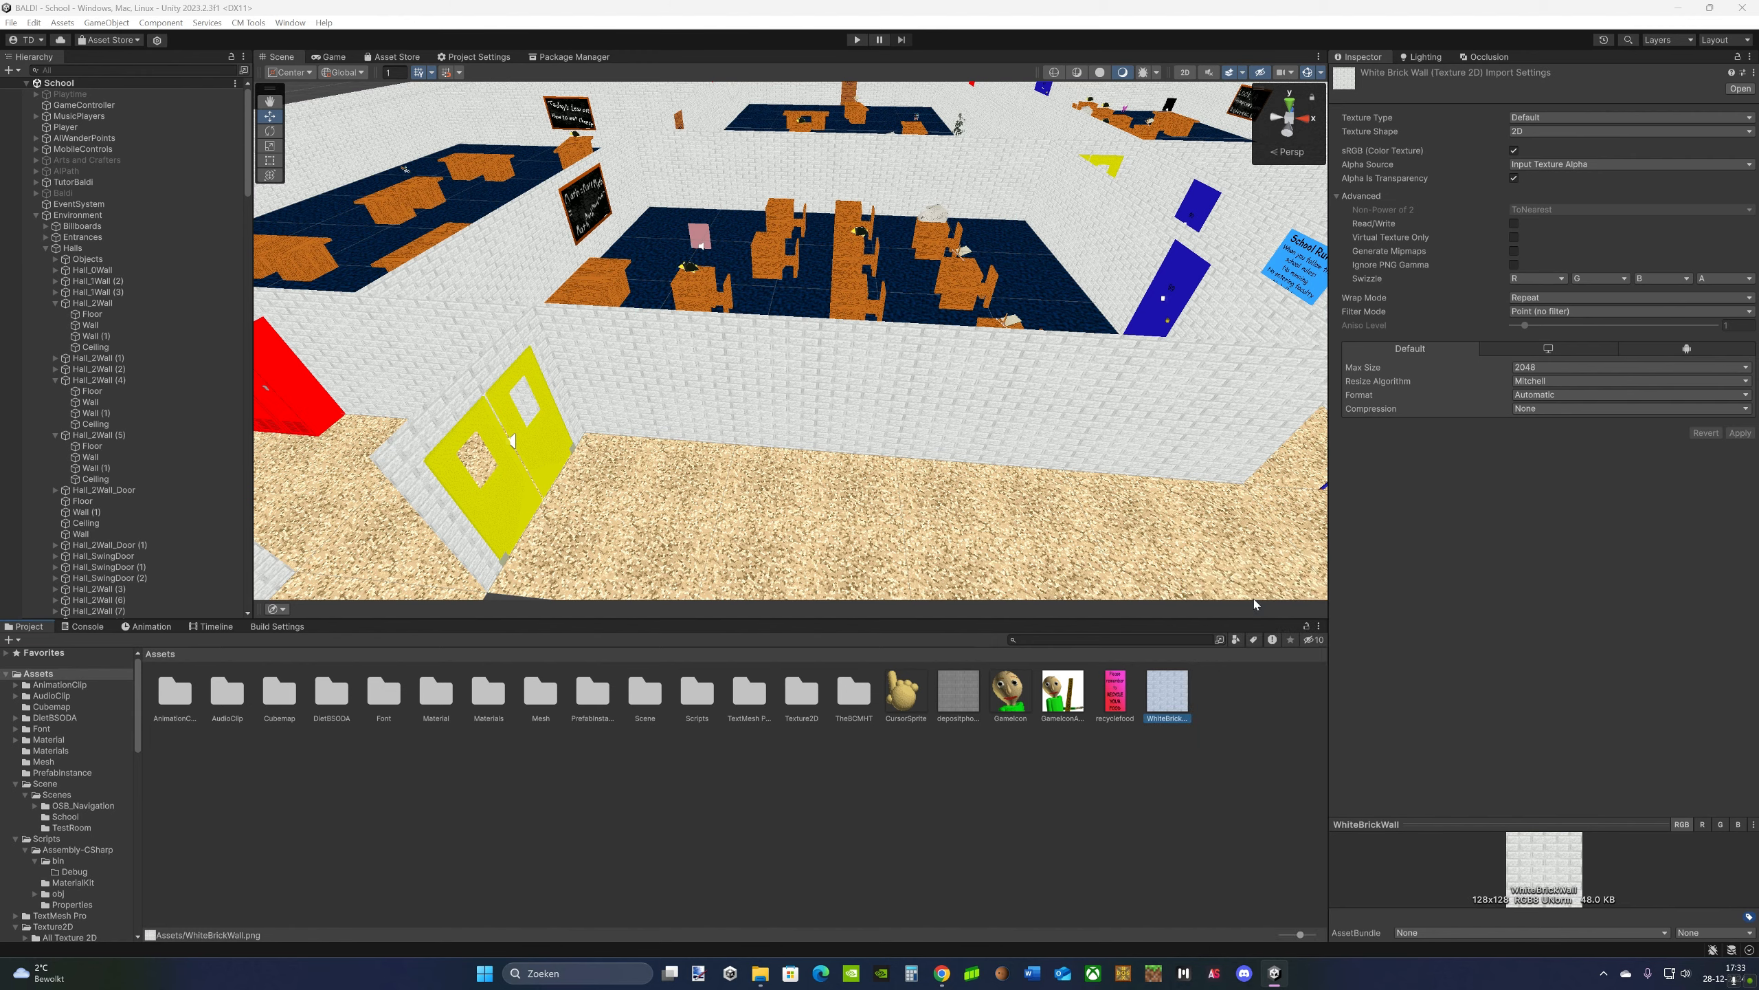
{"action": "left_click", "coordinate": [1179, 750]}
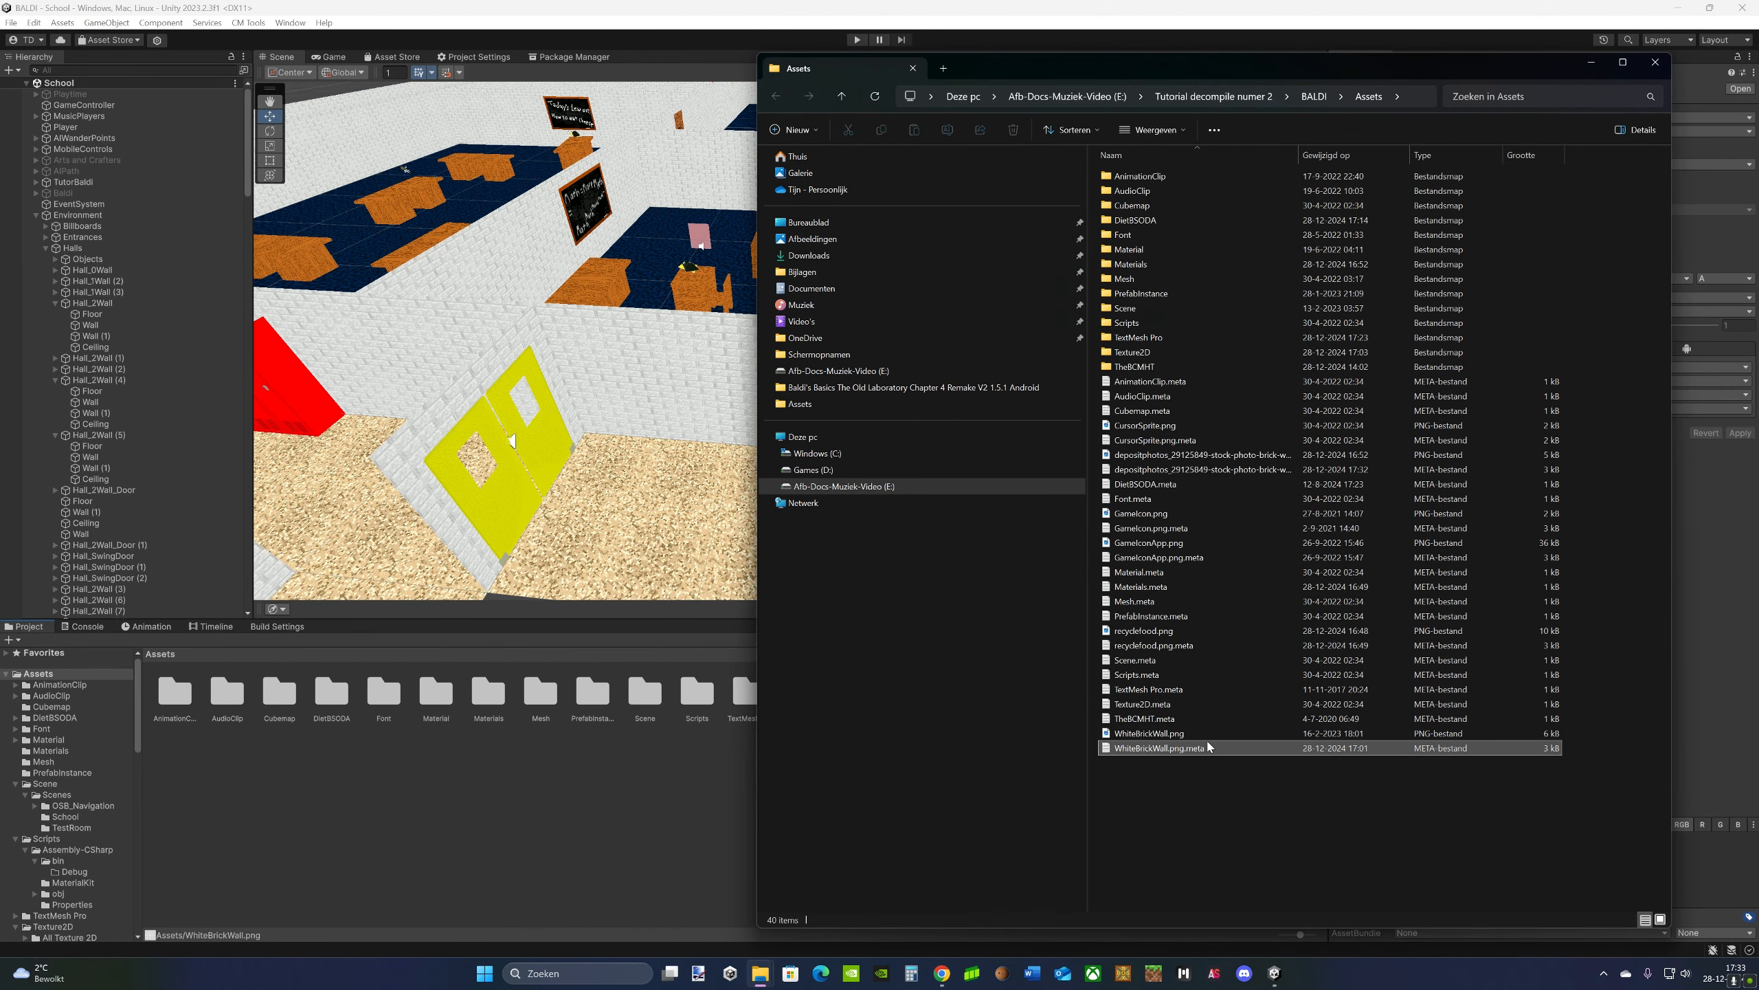
{"action": "left_click", "coordinate": [1206, 736]}
{"action": "key", "text": "ctrl+c"}
{"action": "key", "text": "F2"}
{"action": "left_click", "coordinate": [447, 812]}
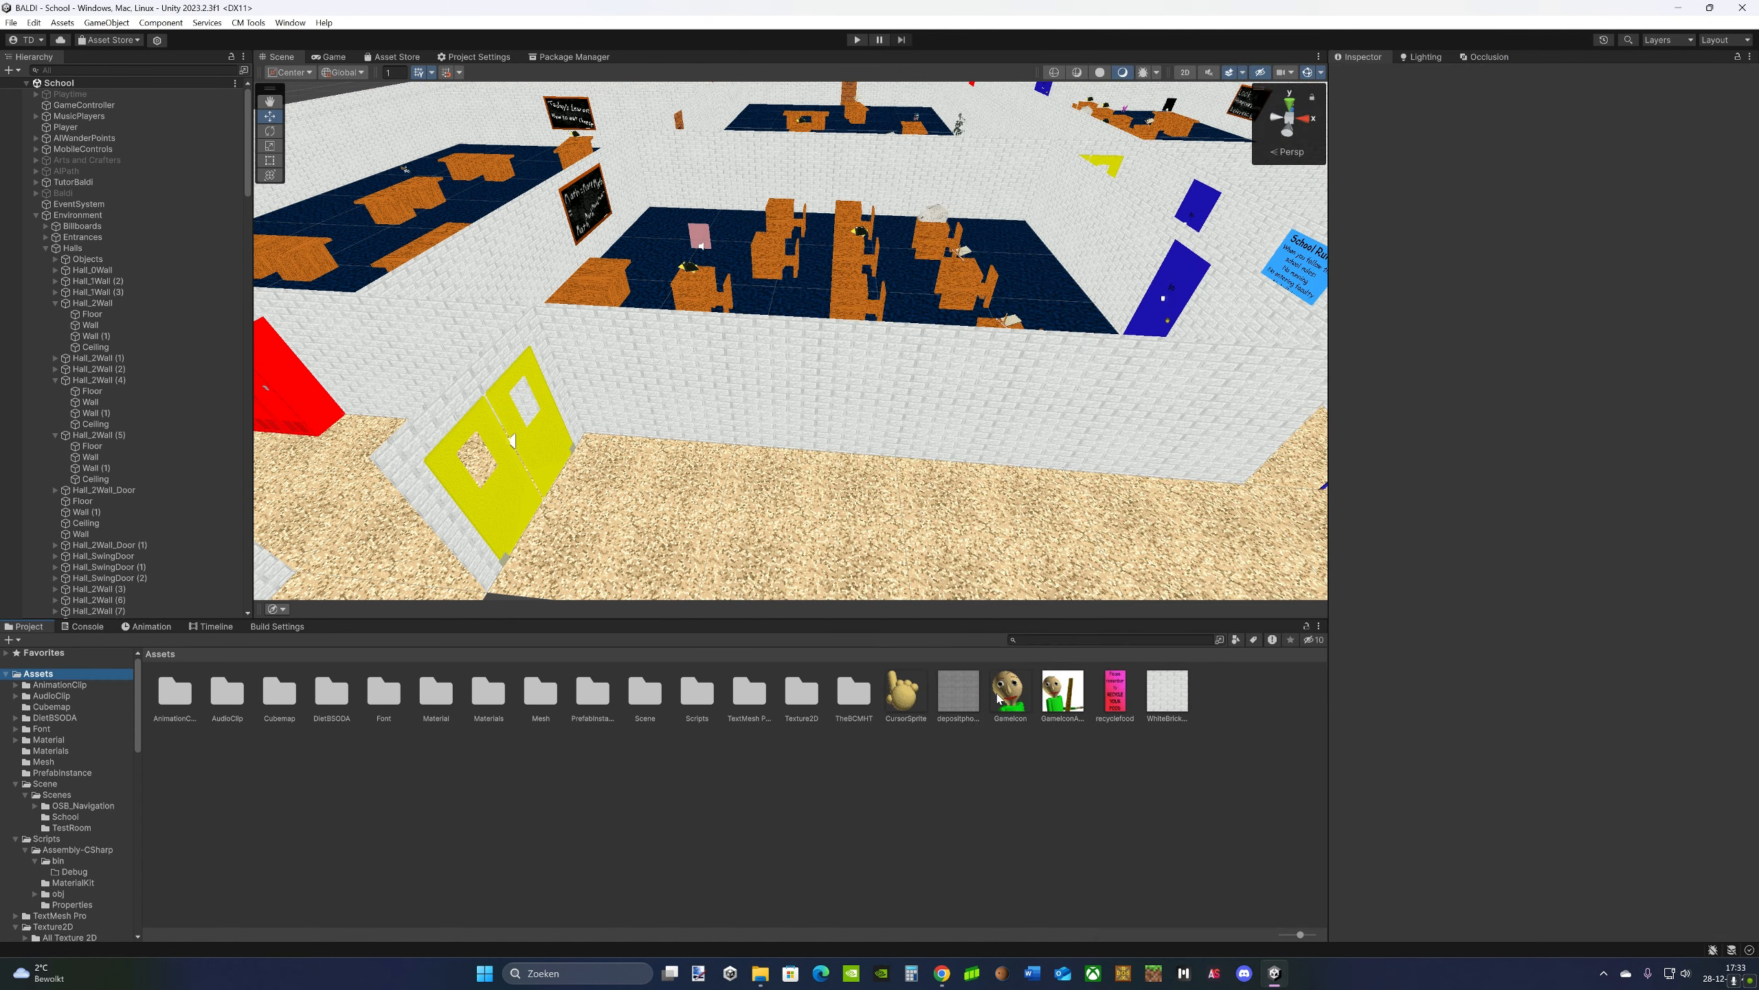
- Show the depositphotos brick texture in File Explorer and rename it with the copied name, accepting WhiteBrickWall (2).png
{"action": "left_click", "coordinate": [961, 694]}
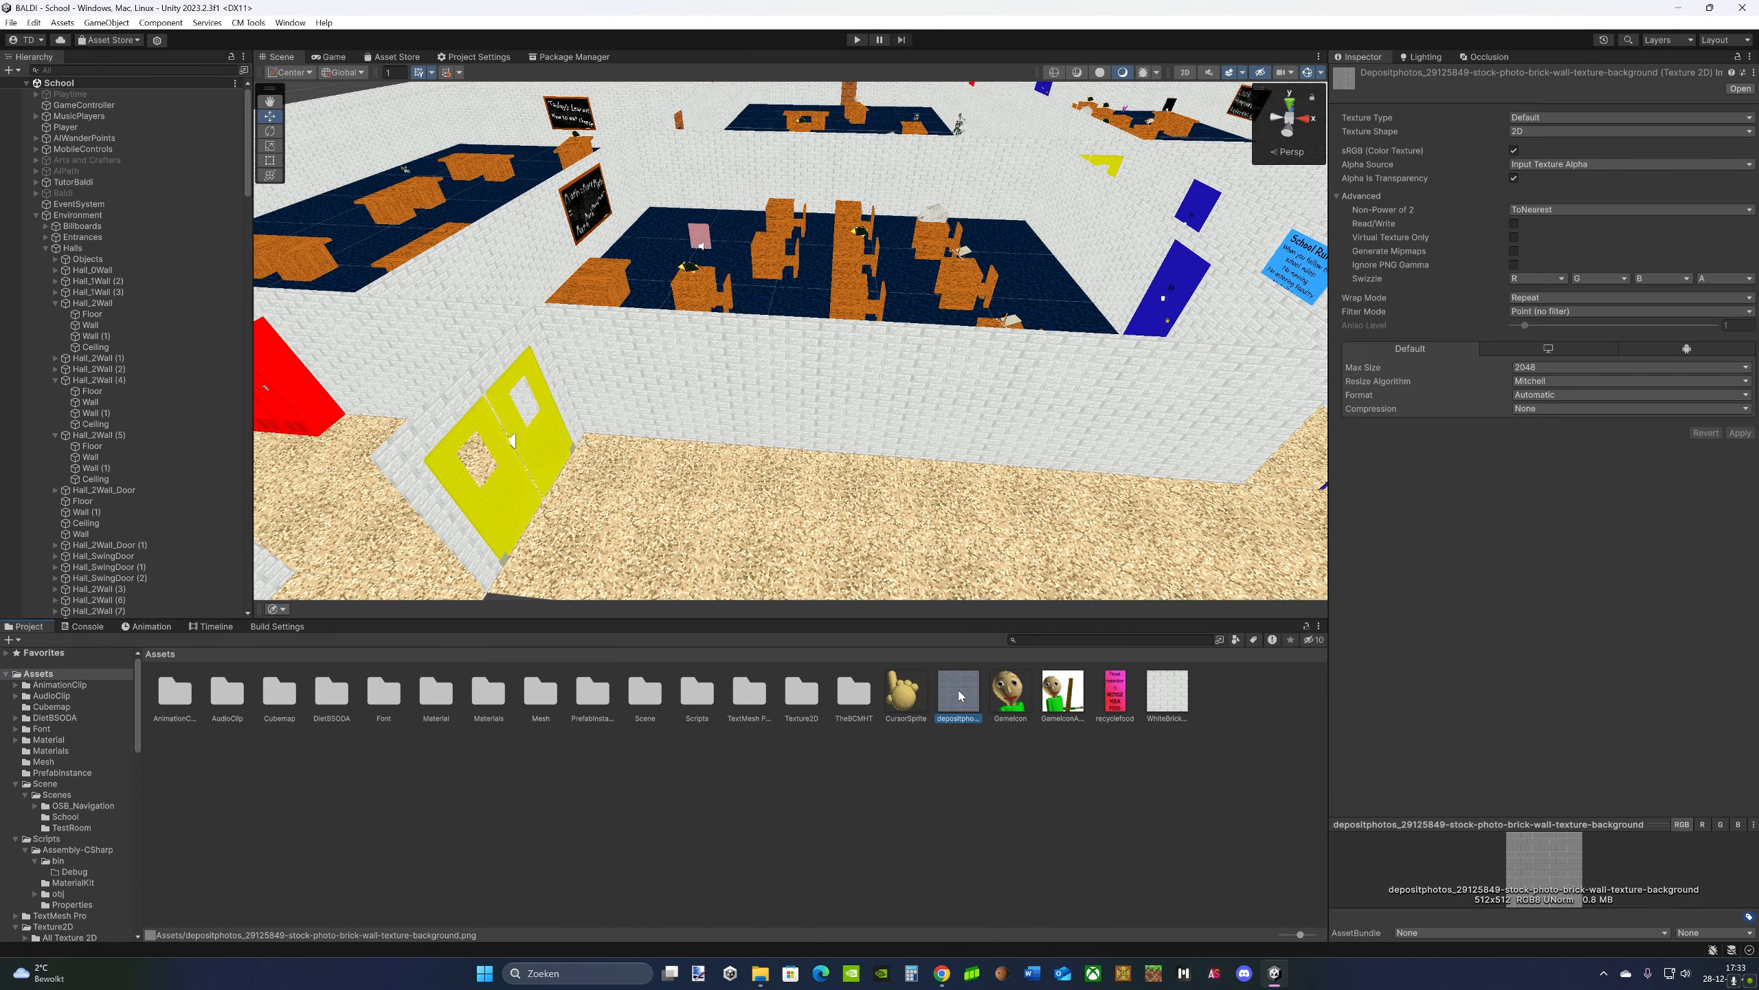
{"action": "right_click", "coordinate": [961, 695]}
{"action": "left_click", "coordinate": [983, 602]}
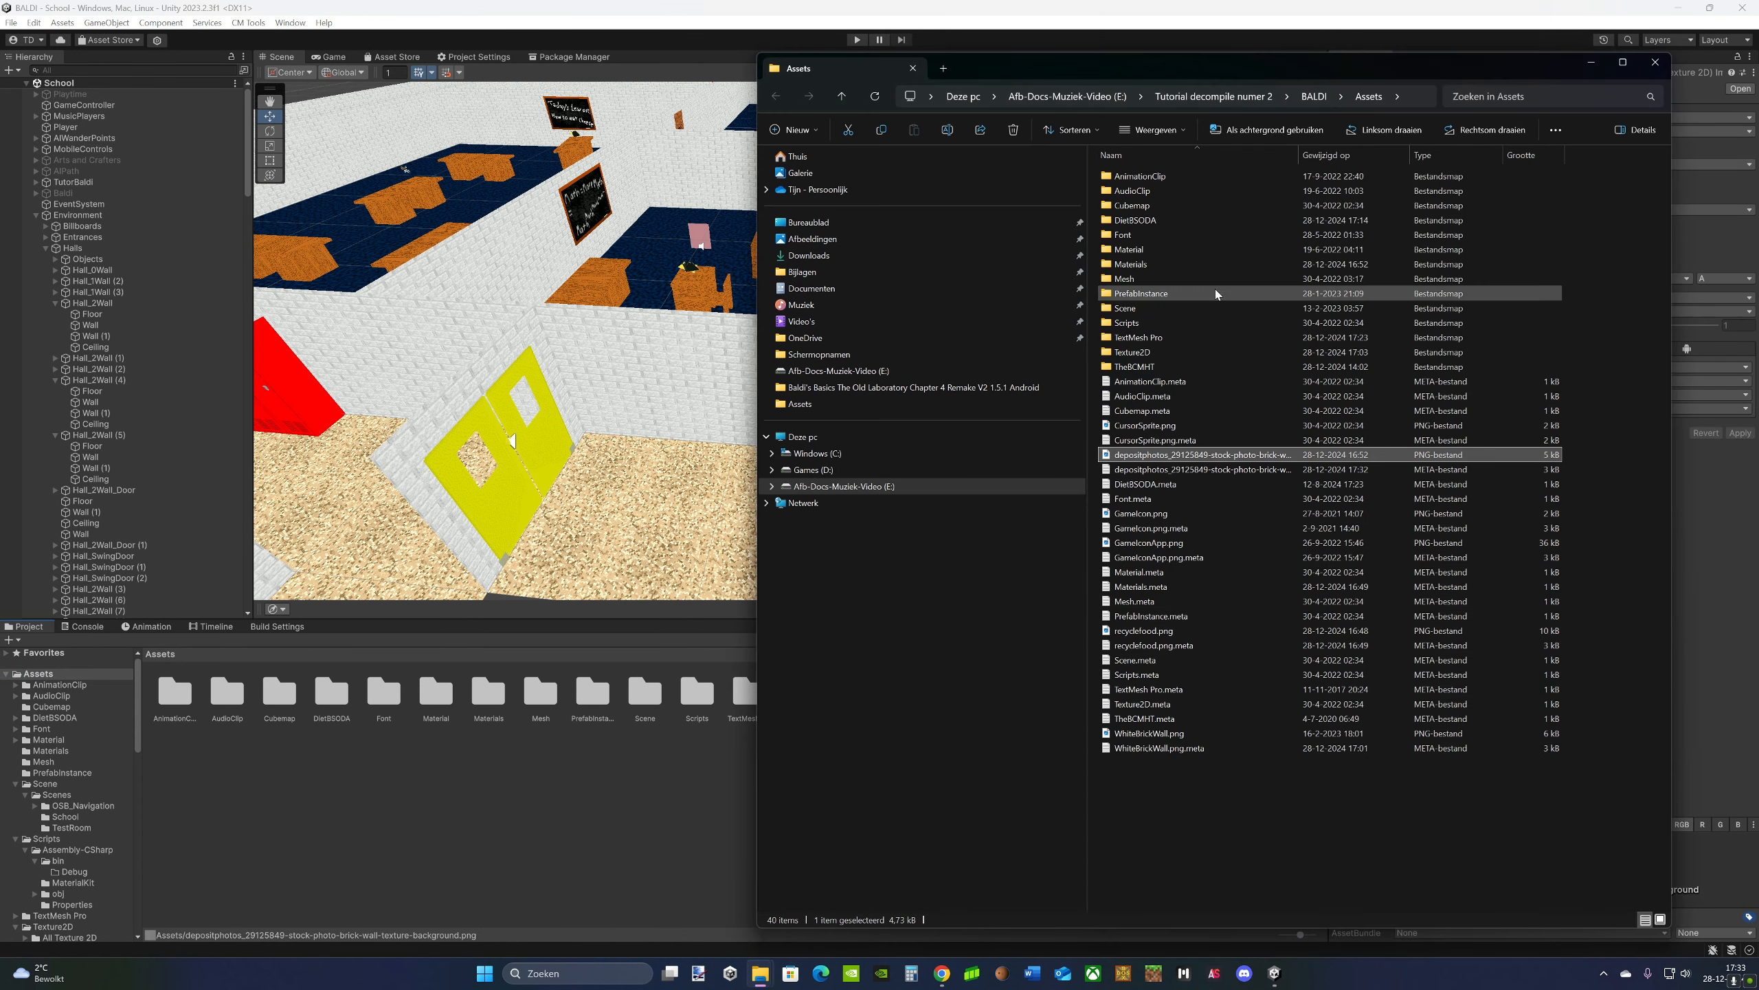
{"action": "key", "text": "F2"}
{"action": "key", "text": "ctrl+v"}
{"action": "key", "text": "Return"}
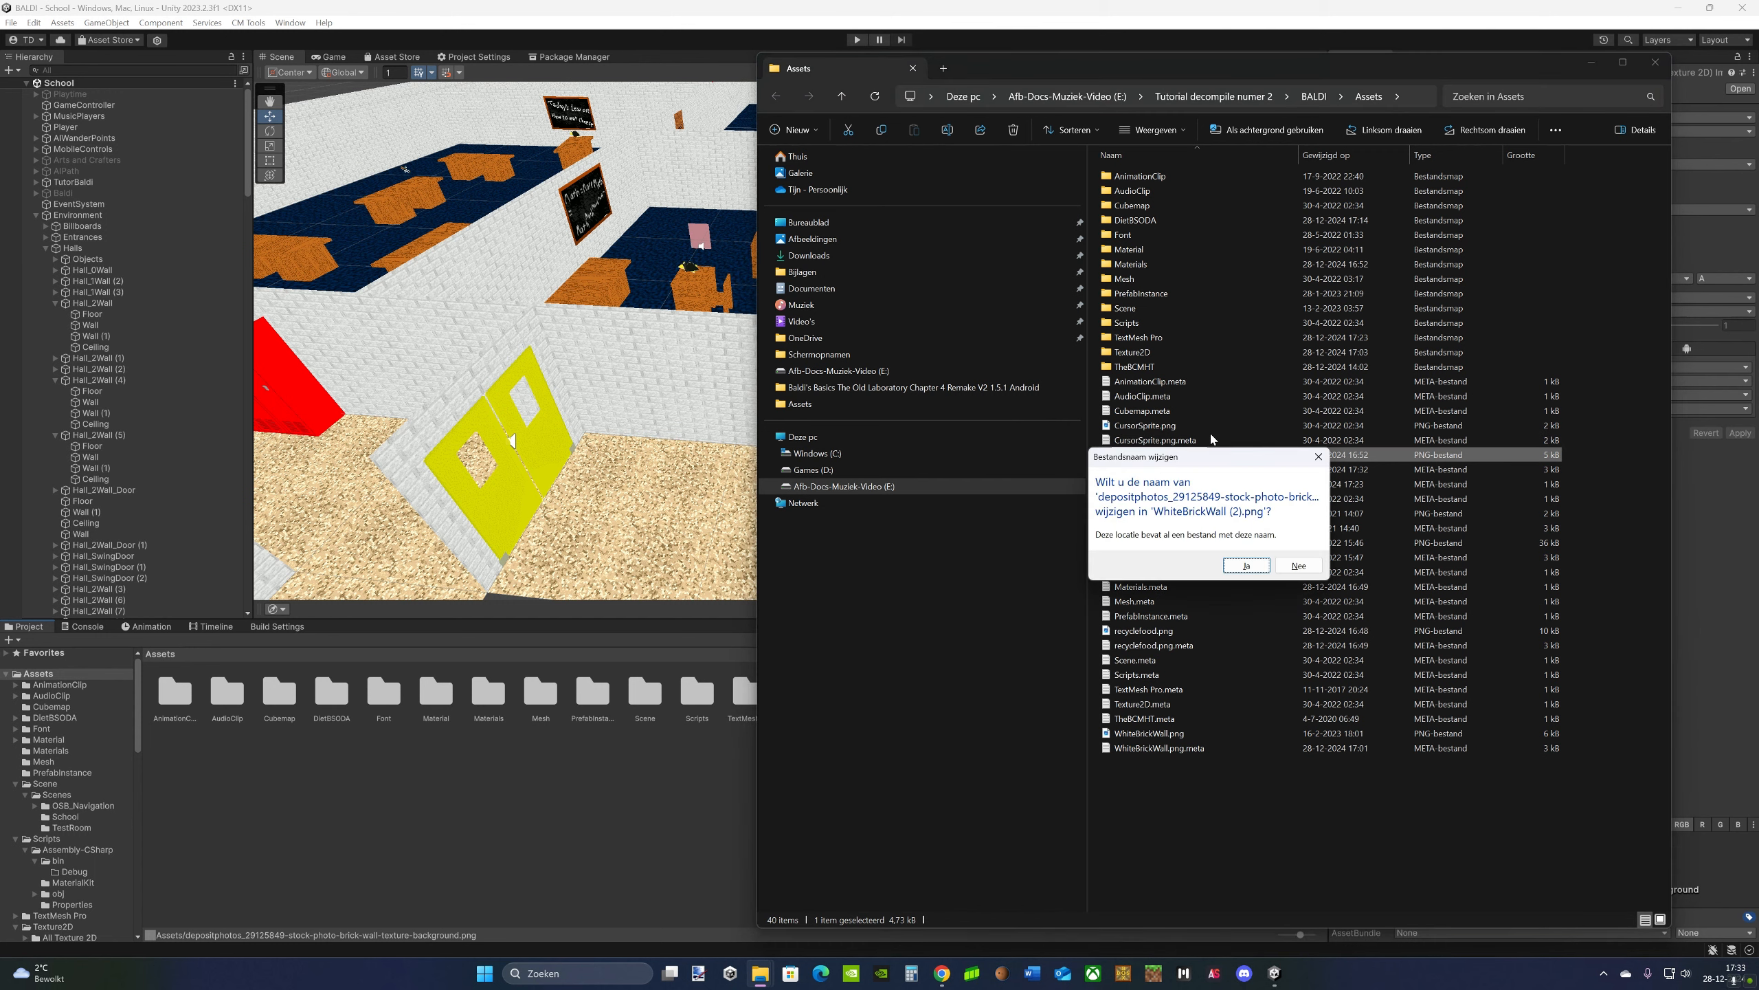
{"action": "left_click", "coordinate": [1258, 565]}
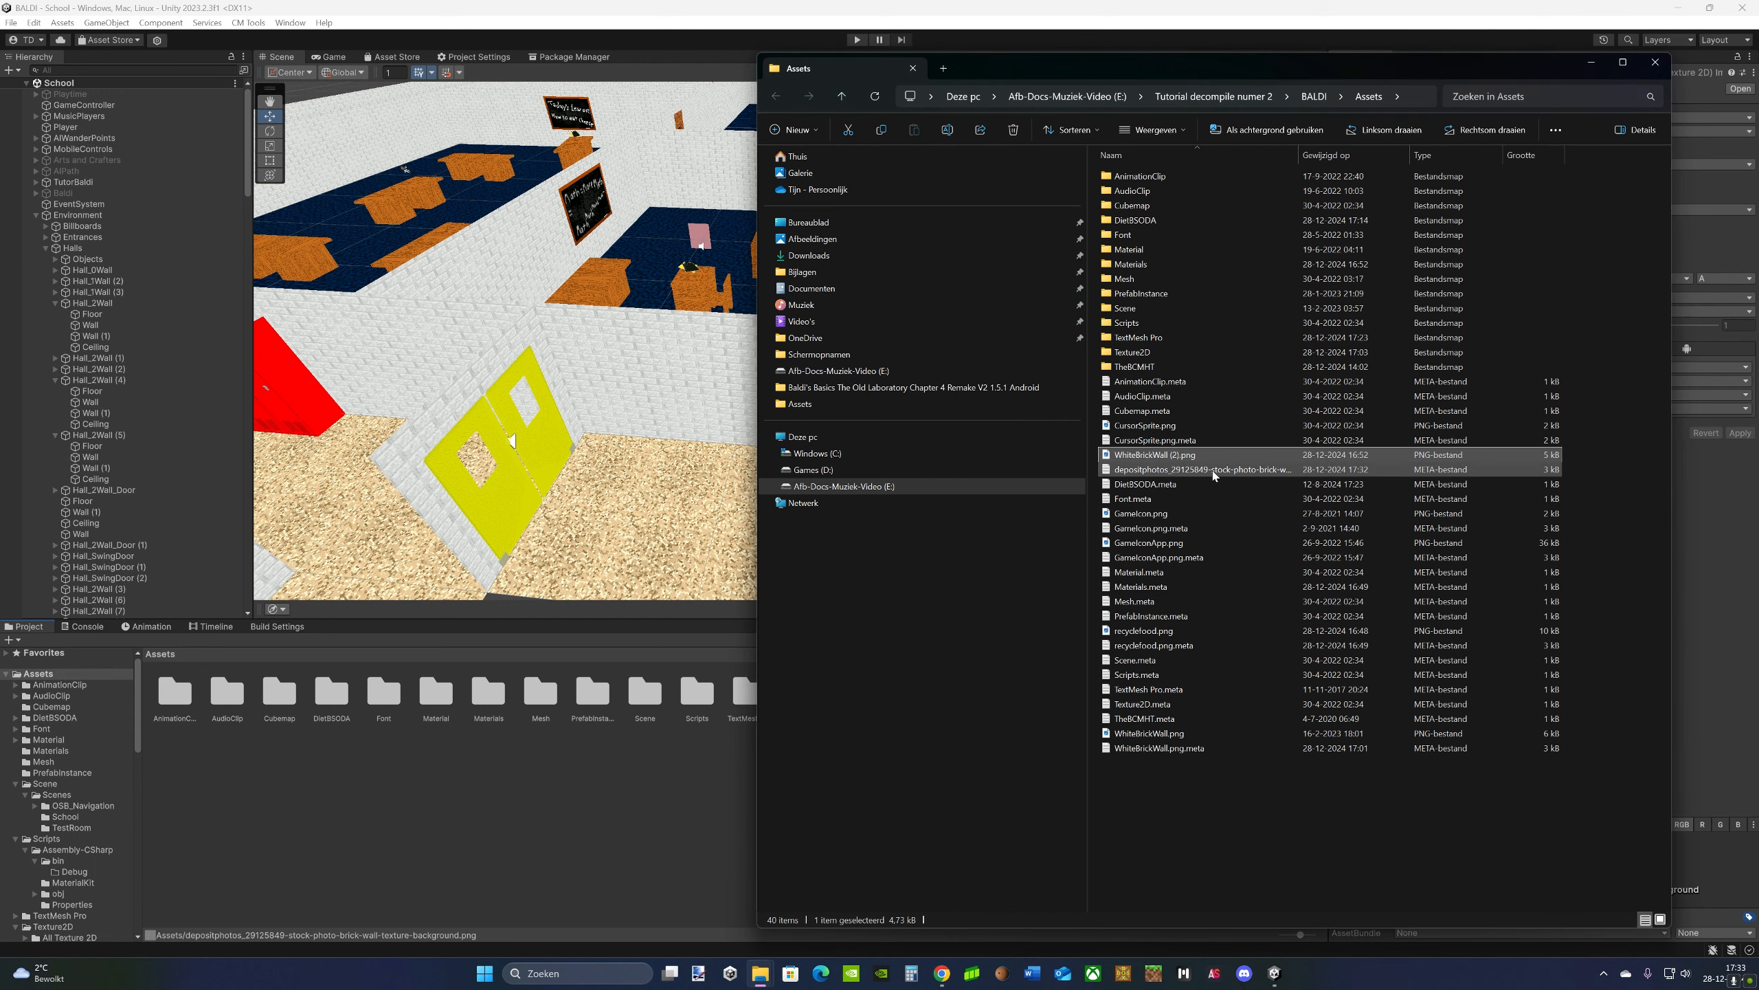
- Open the original WhiteBrickWall.png to check it, close the viewer and delete the file
{"action": "double_click", "coordinate": [1169, 735]}
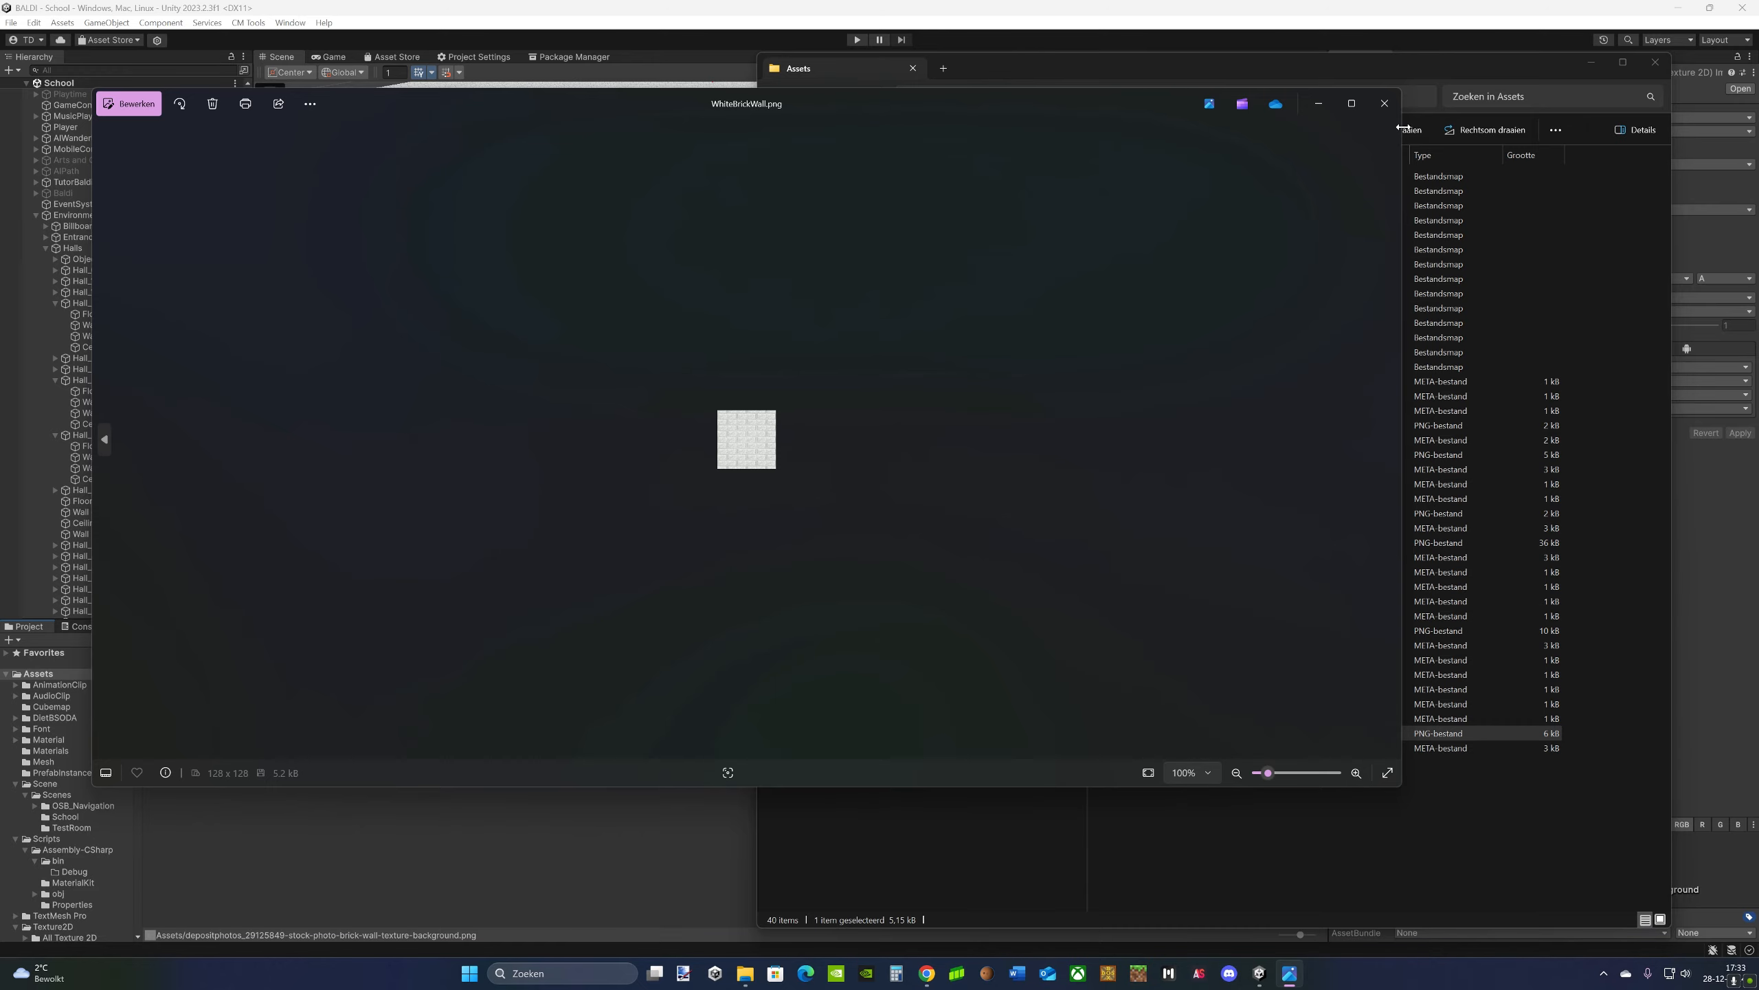
{"action": "left_click", "coordinate": [1385, 103]}
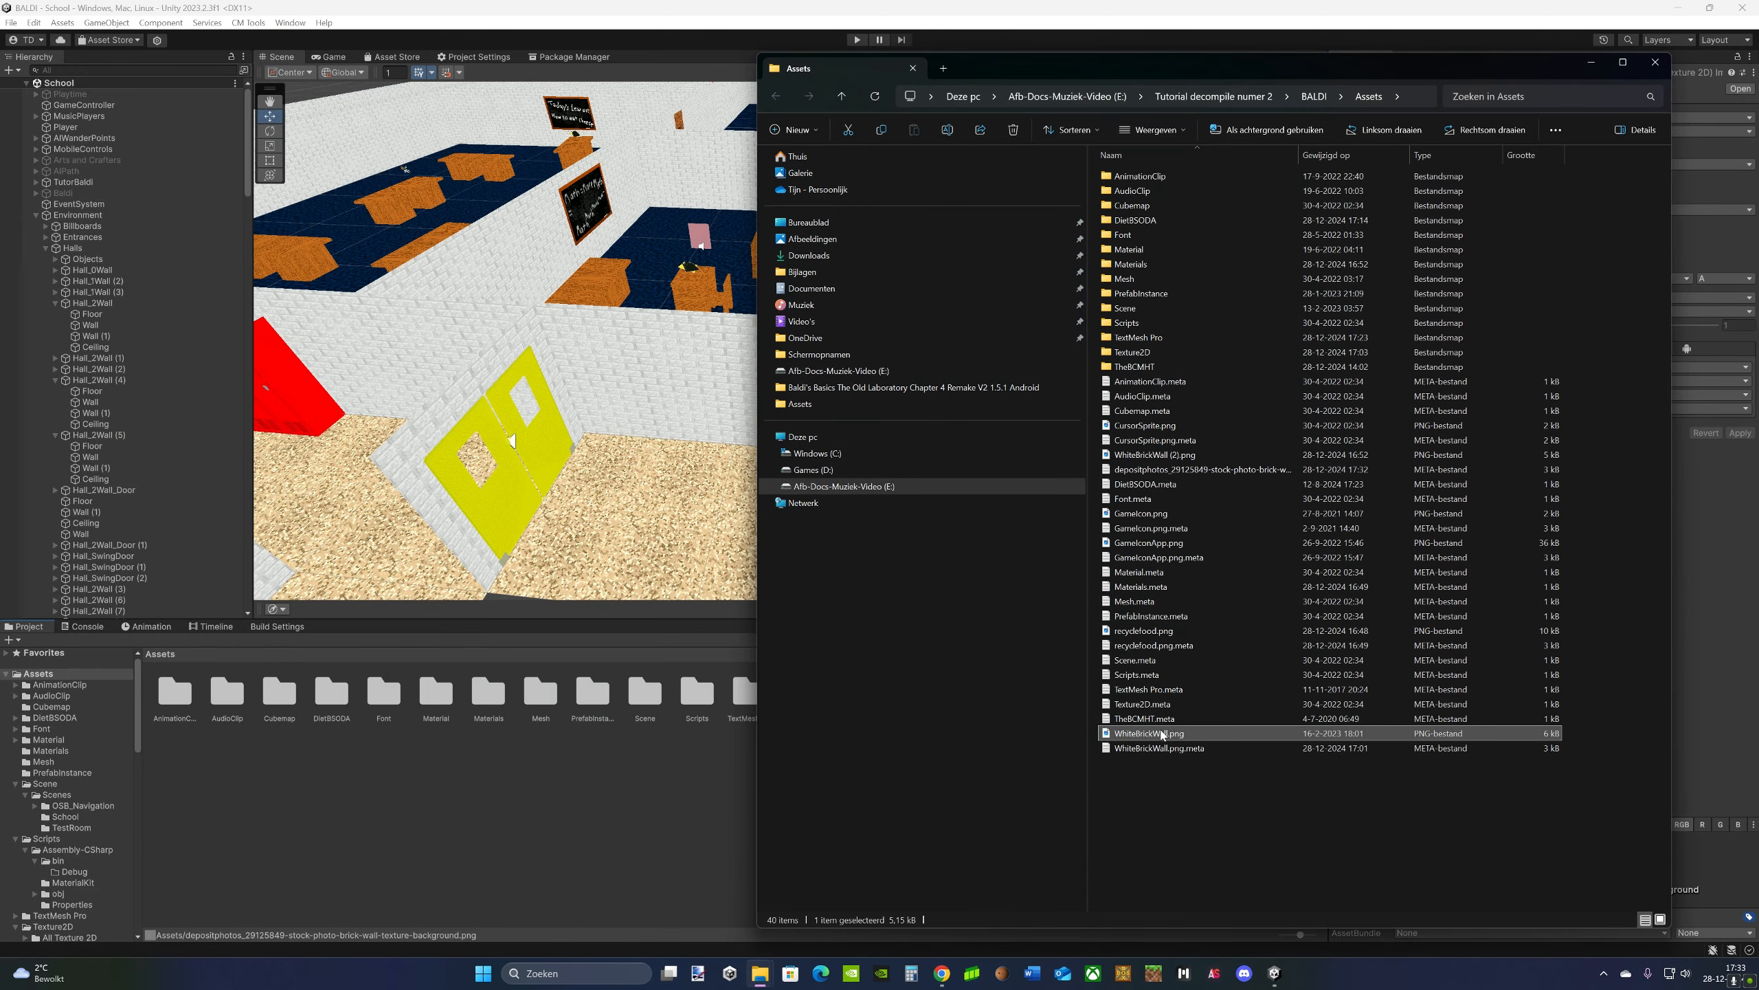
{"action": "left_click", "coordinate": [1014, 132]}
- Rename WhiteBrickWall (2).png to WhiteBrickWall.png and return to Unity to reload the replaced wall texture
{"action": "left_click", "coordinate": [1178, 457]}
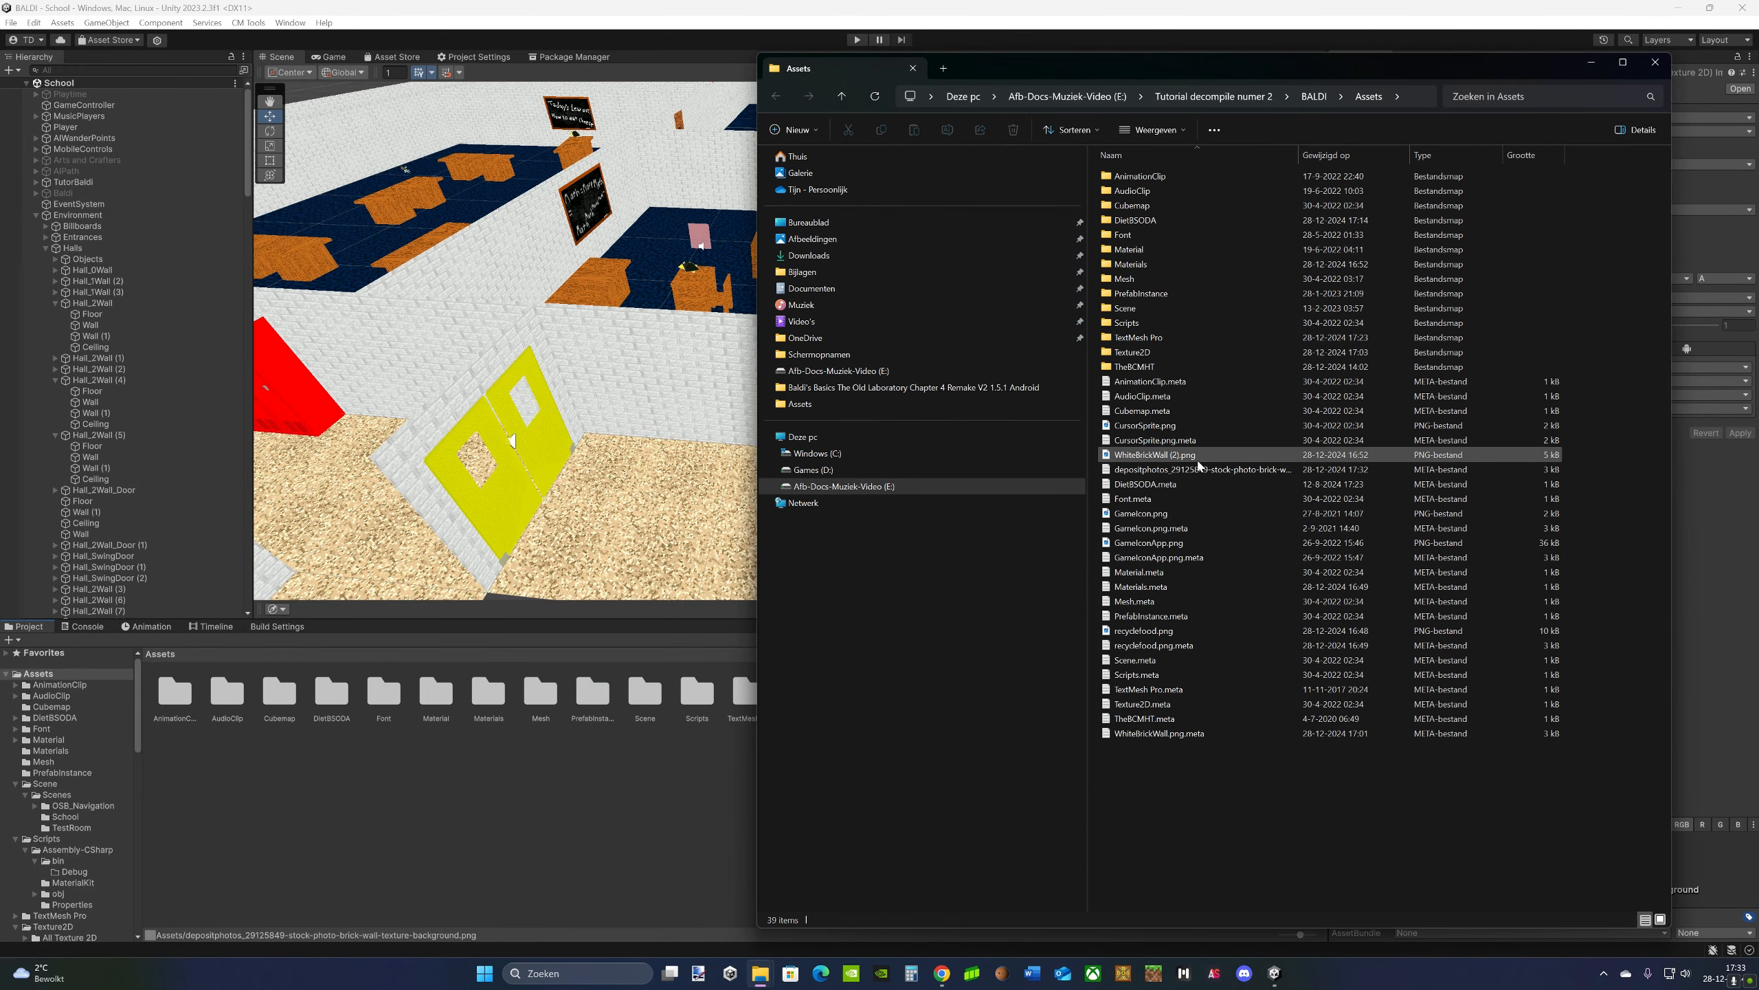
{"action": "key", "text": "F2"}
{"action": "key", "text": "Right"}
{"action": "key", "text": "BackSpace"}
{"action": "key", "text": "BackSpace"}
{"action": "key", "text": "BackSpace"}
{"action": "key", "text": "BackSpace"}
{"action": "key", "text": "Return"}
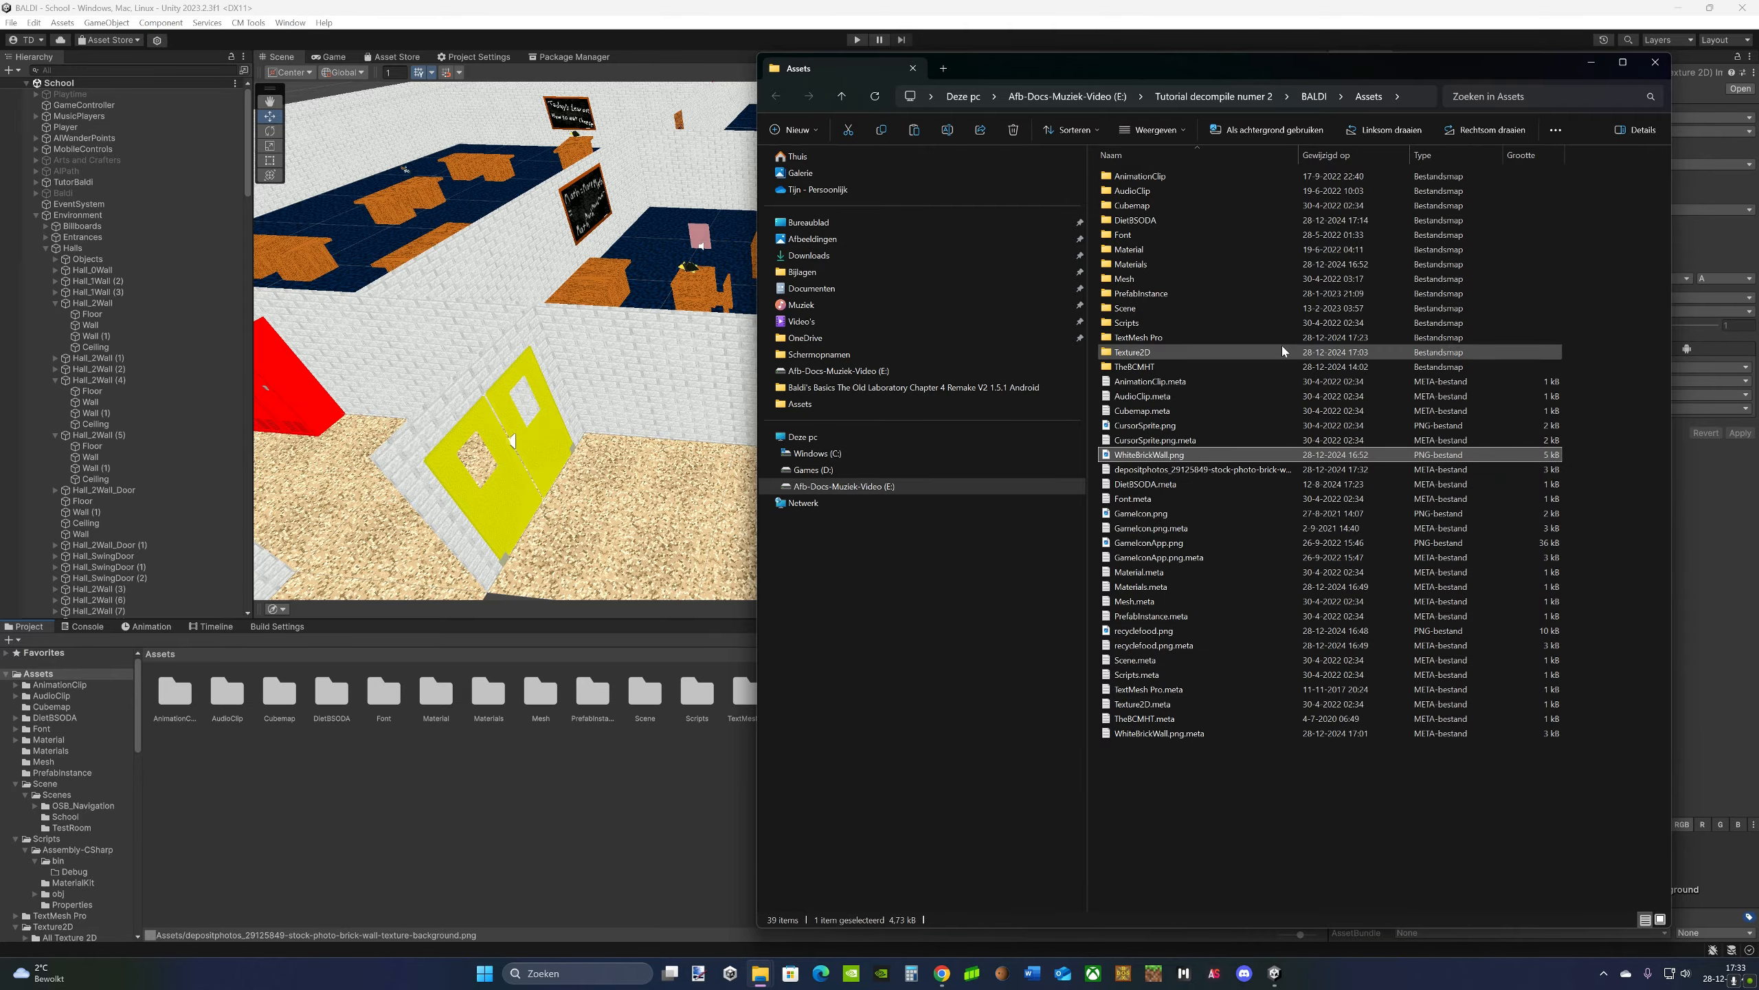
{"action": "left_click", "coordinate": [1656, 64]}
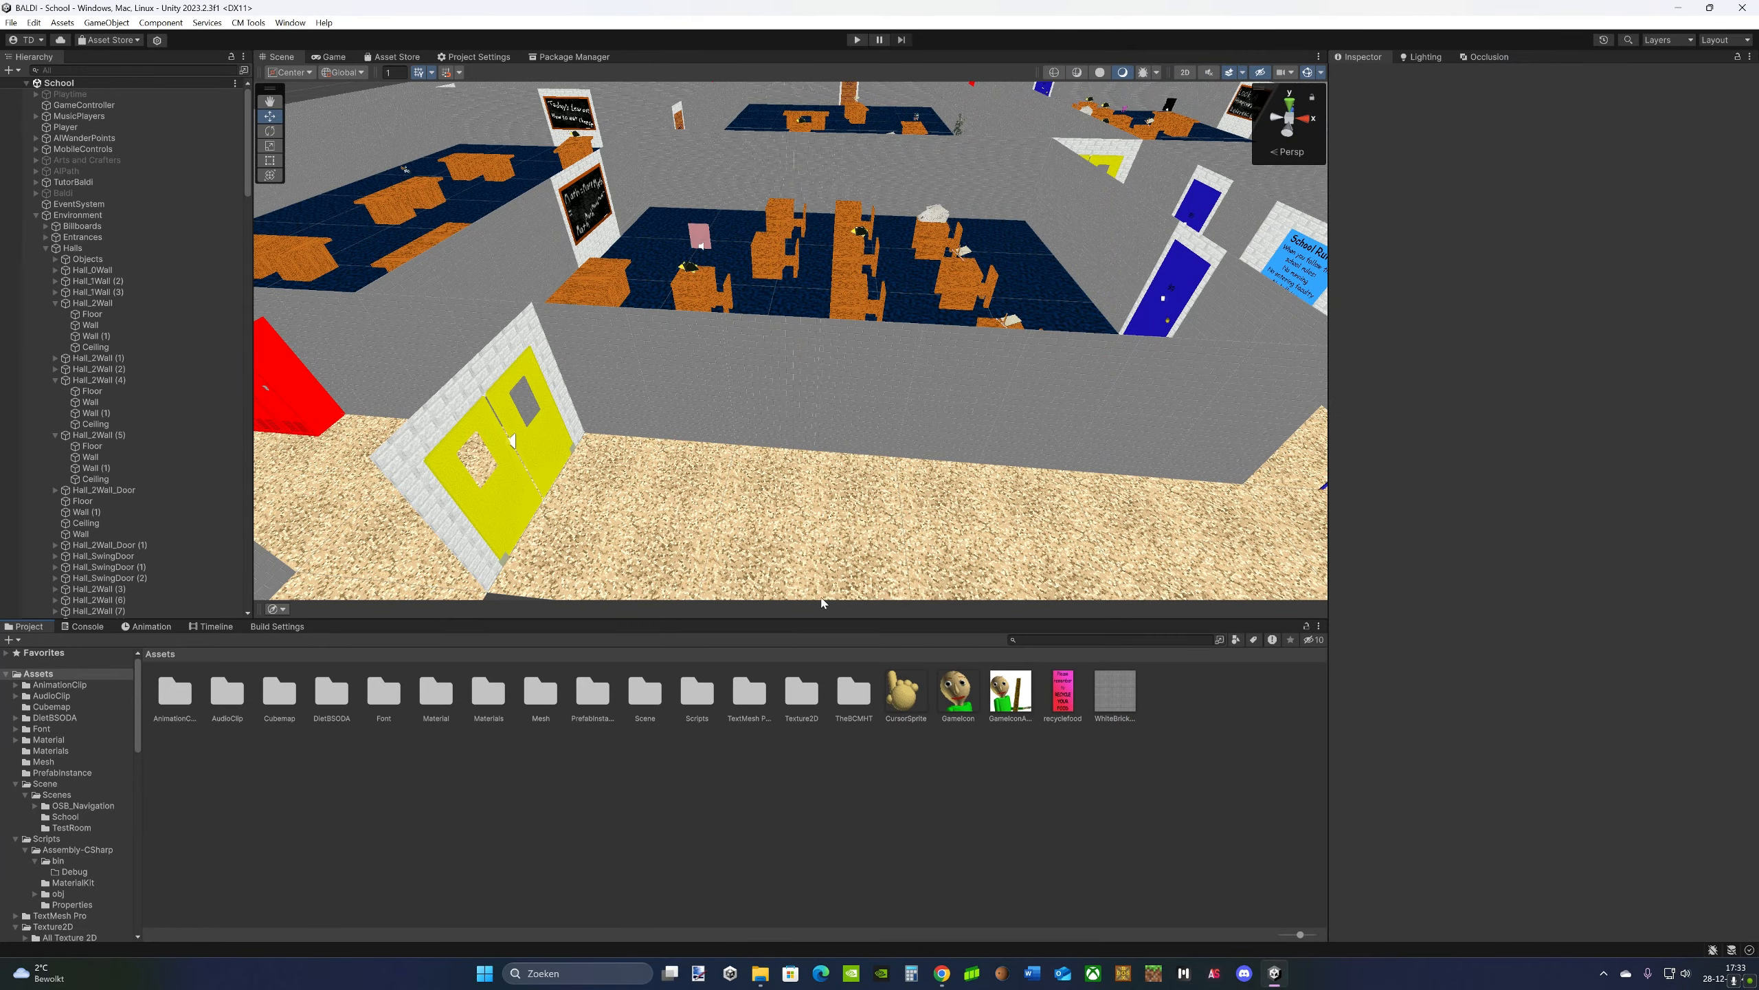
- Examine the brick texture and material on a hallway wall in the School scene from several viewpoints
{"action": "mouse_move", "coordinate": [820, 319]}
{"action": "right_mouse_down"}
{"action": "mouse_move", "coordinate": [768, 281]}
{"action": "mouse_move", "coordinate": [811, 267]}
{"action": "mouse_move", "coordinate": [821, 291]}
{"action": "mouse_move", "coordinate": [793, 298]}
{"action": "right_mouse_up"}
{"action": "key", "text": "s"}
{"action": "key", "text": "w"}
{"action": "left_click", "coordinate": [793, 299]}
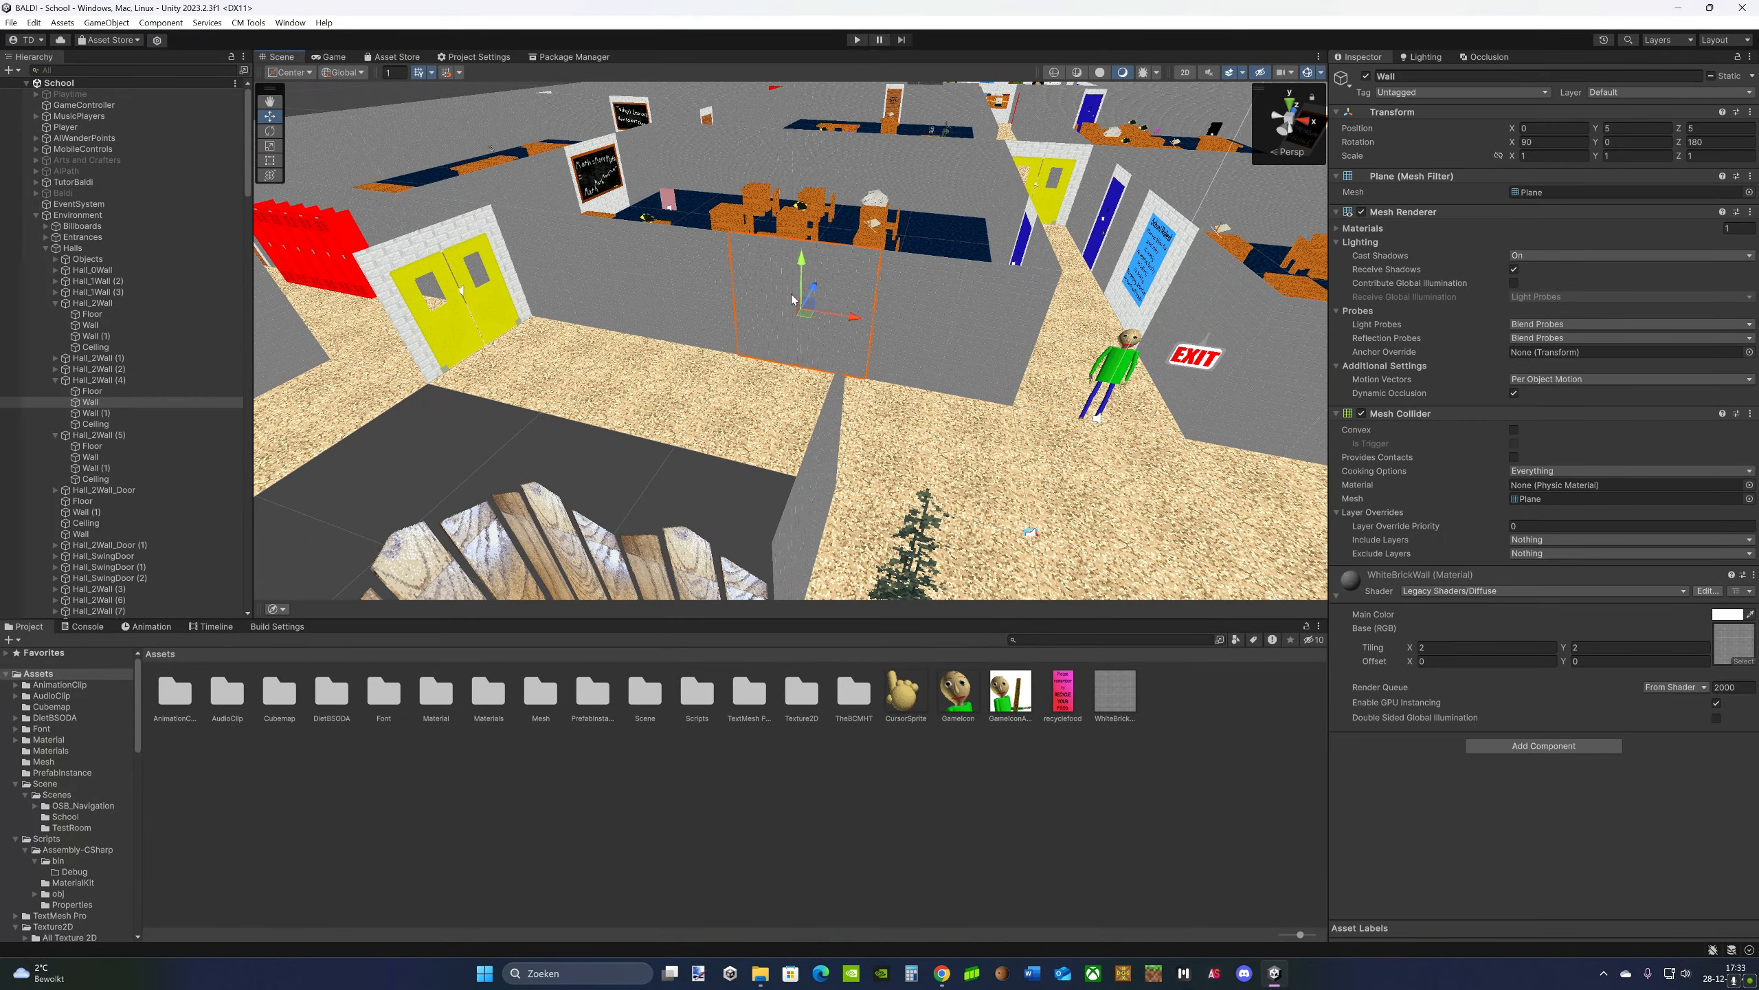
{"action": "key", "text": "f"}
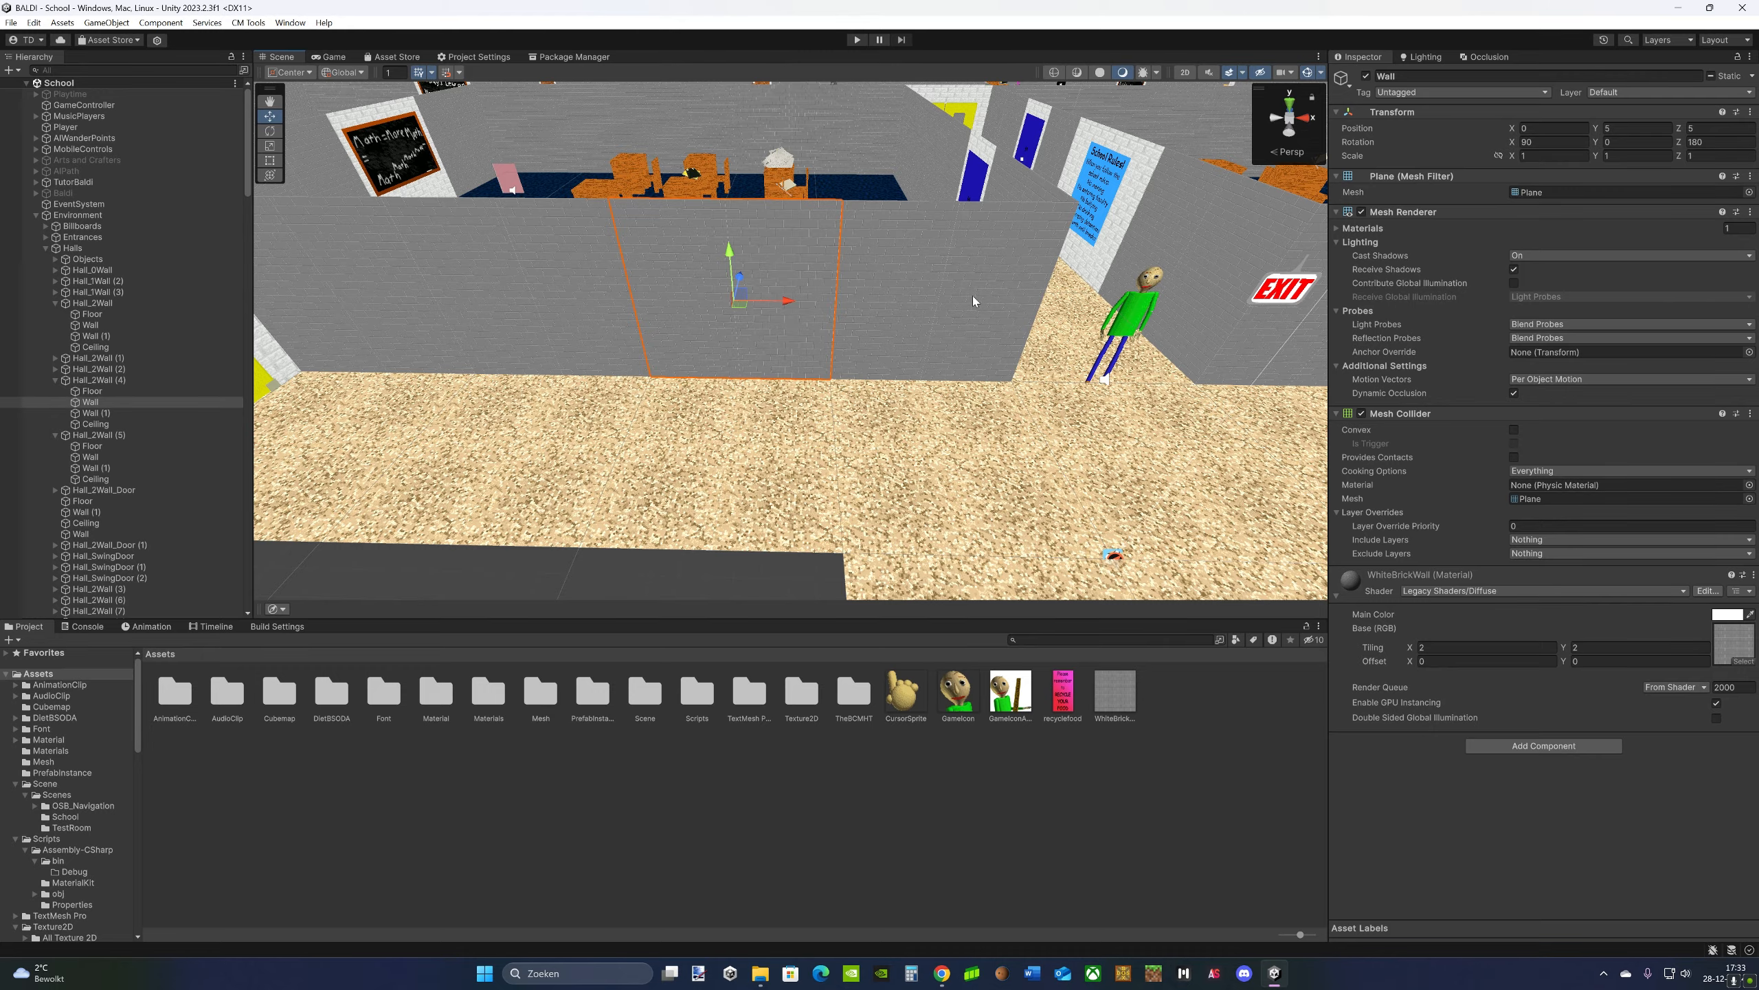
{"action": "key", "text": "s"}
{"action": "right_click_drag", "start_coordinate": [973, 302], "coordinate": [901, 303]}
{"action": "key", "text": "w"}
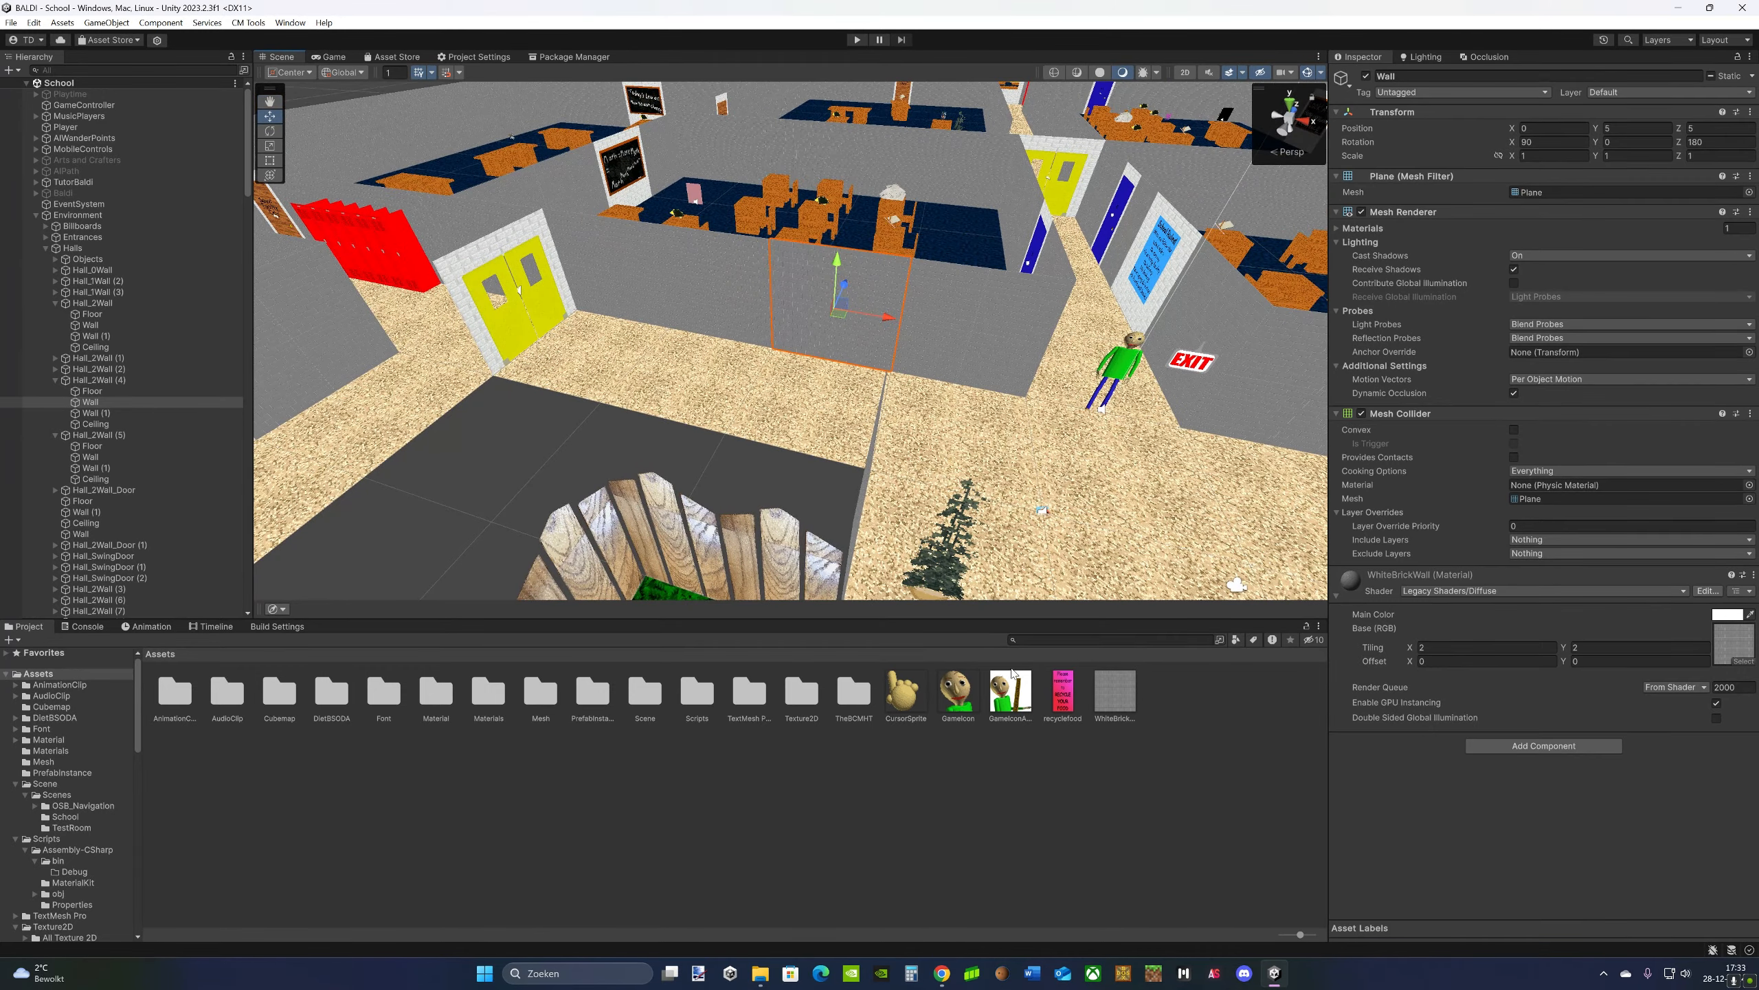
- Find WhiteBrickWall.png in File Explorer's Afbeeldingen folder and import it into the Unity project's Assets folder
{"action": "left_click", "coordinate": [1129, 686]}
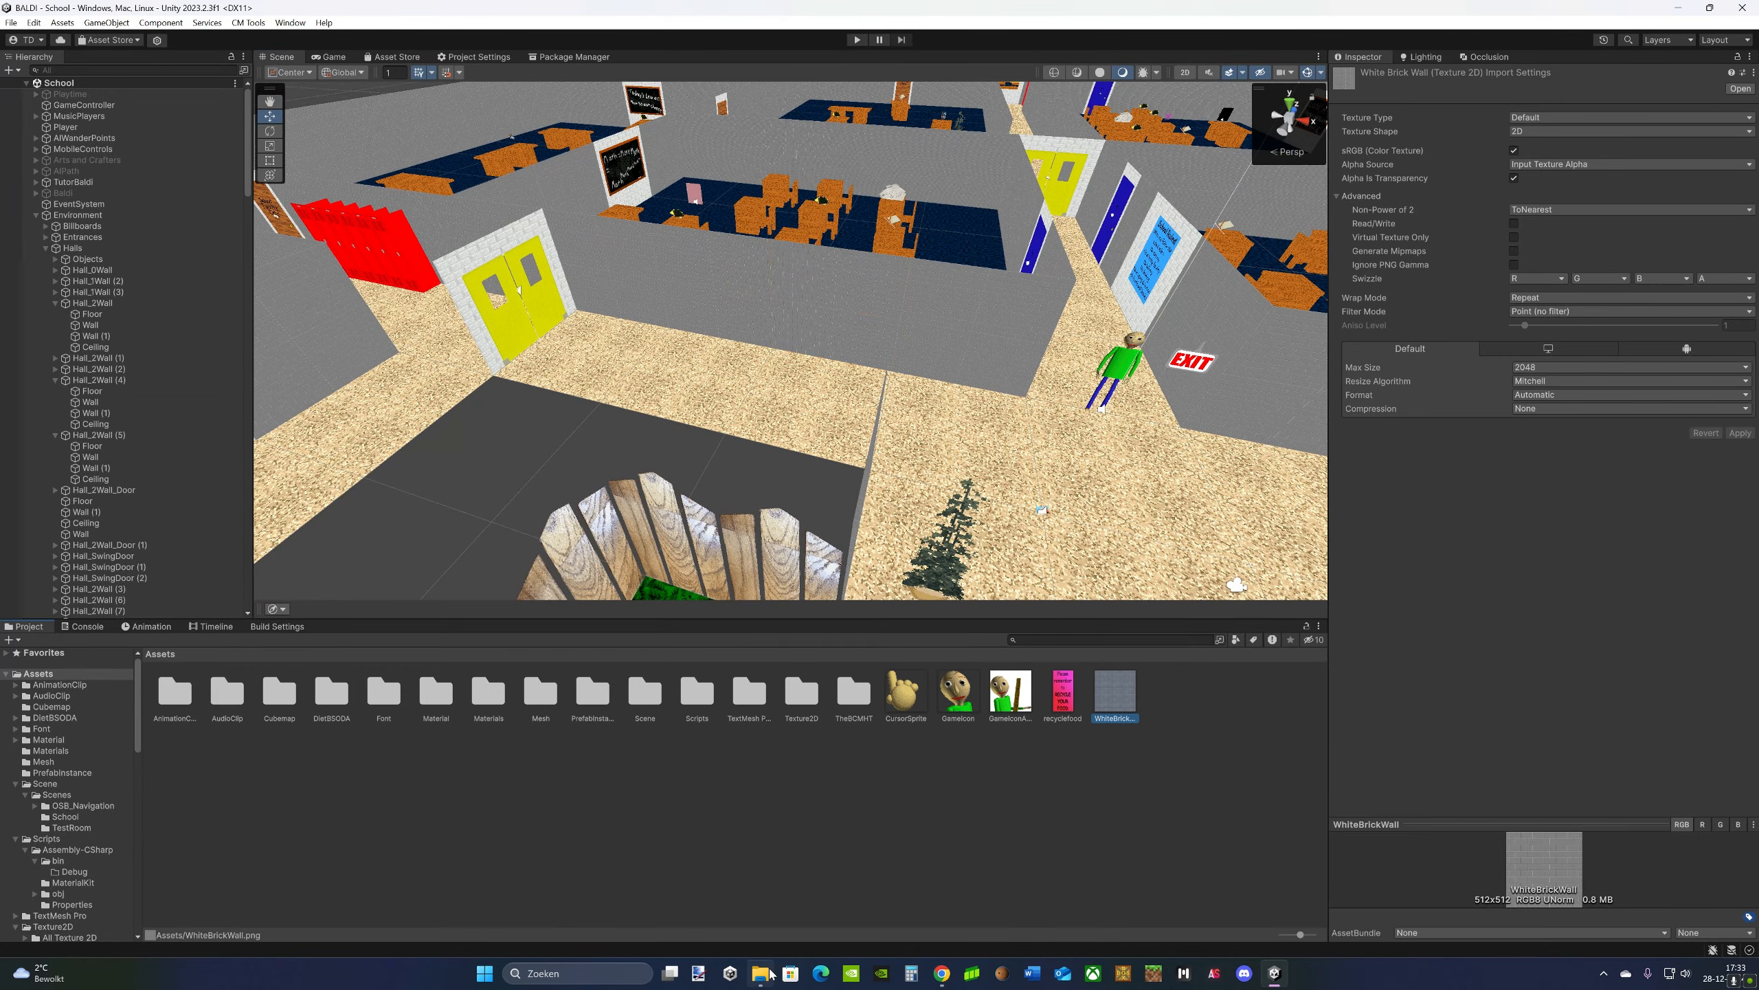
{"action": "left_click", "coordinate": [766, 974]}
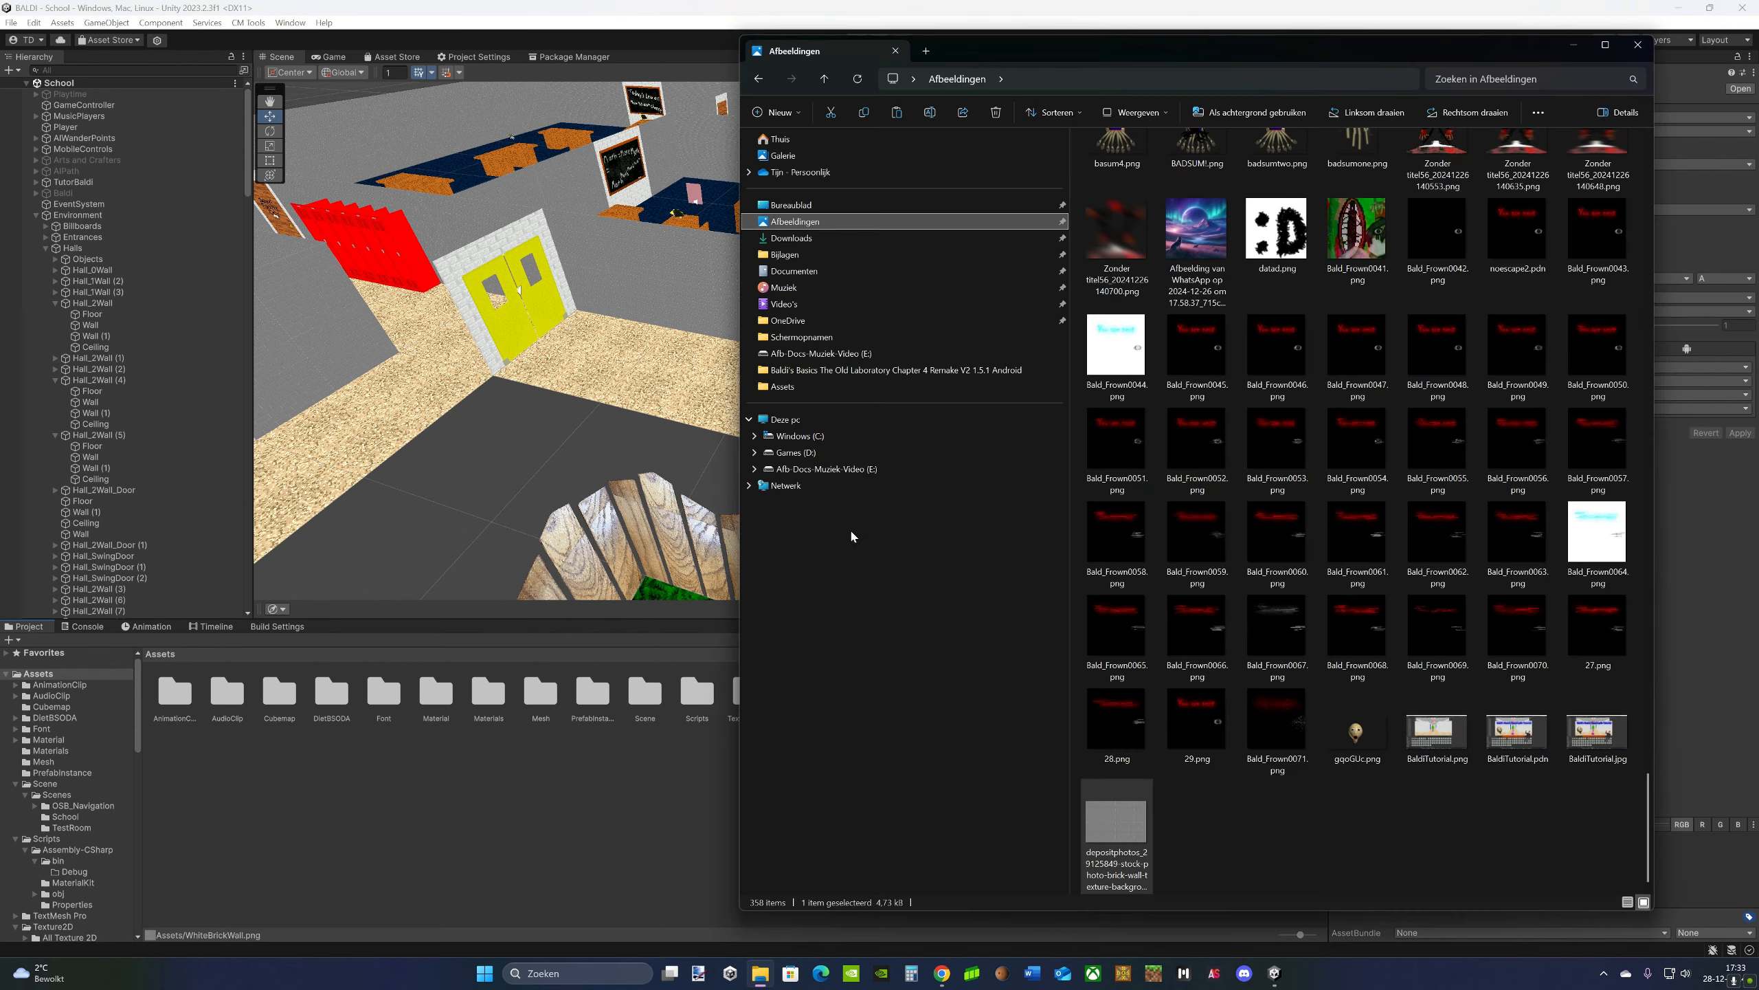
{"action": "left_click", "coordinate": [1530, 881]}
{"action": "scroll", "coordinate": [1254, 602], "scroll_direction": "up", "scroll_amount": 6}
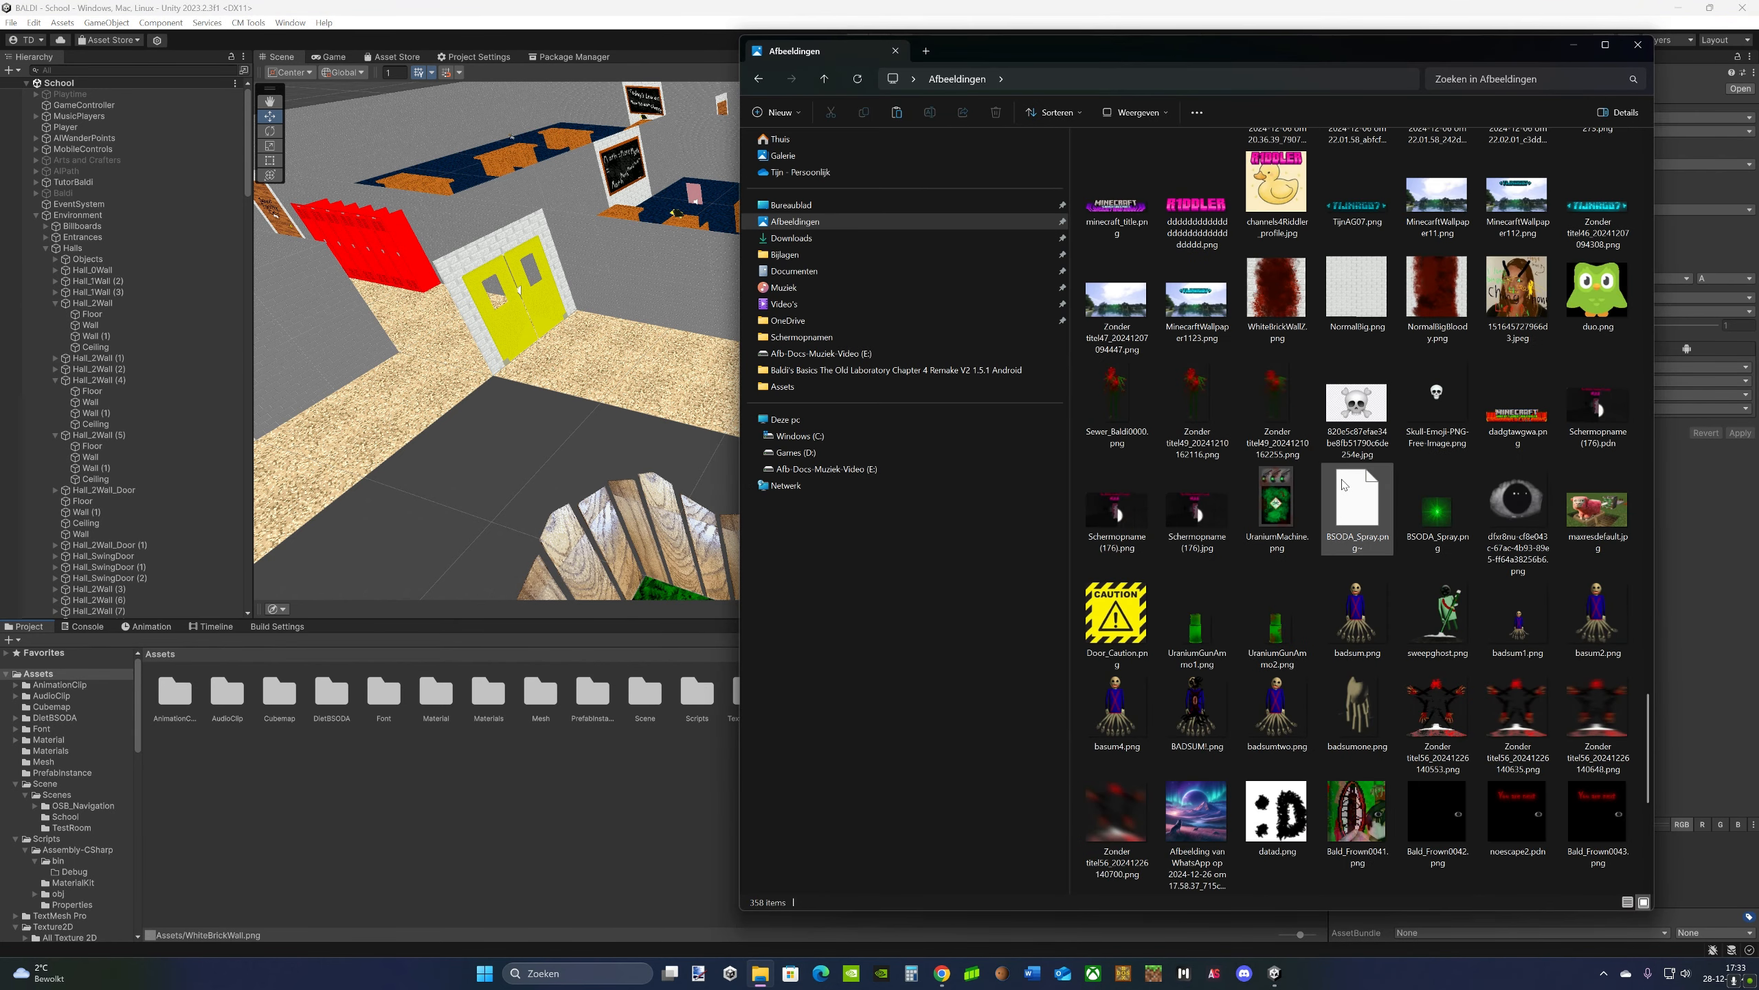
{"action": "left_click", "coordinate": [1336, 315]}
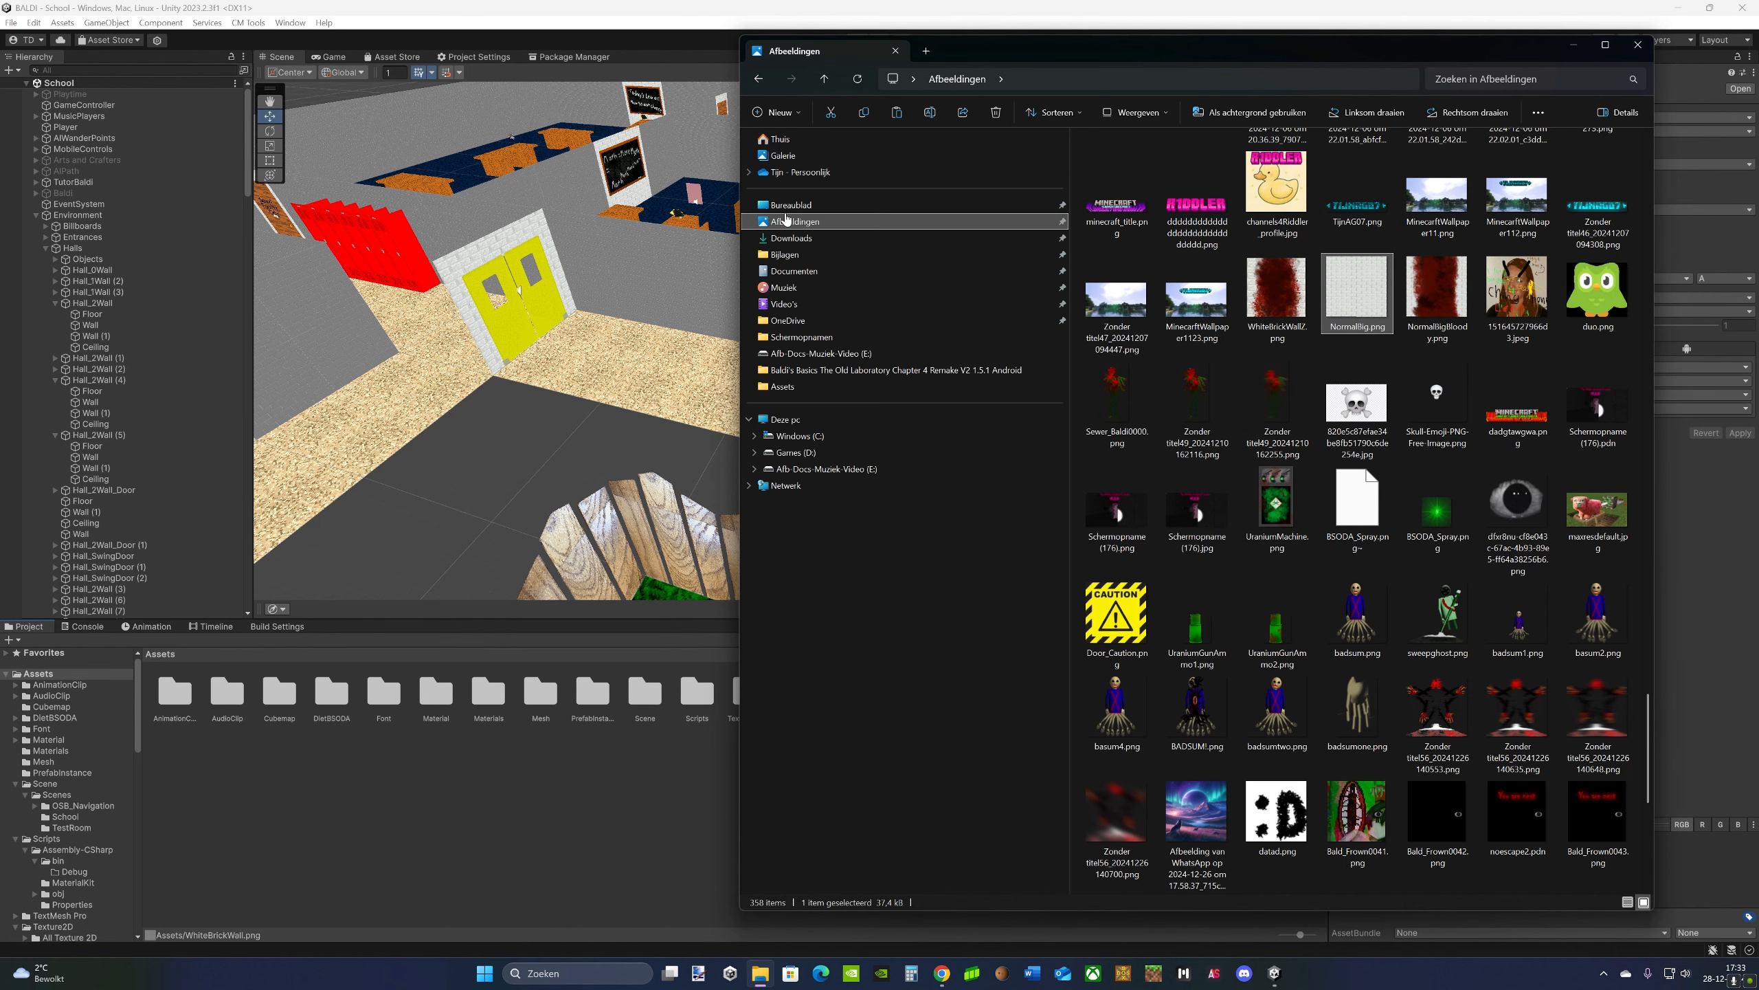
{"action": "left_click", "coordinate": [797, 222]}
{"action": "scroll", "coordinate": [1381, 485], "scroll_direction": "down", "scroll_amount": 5}
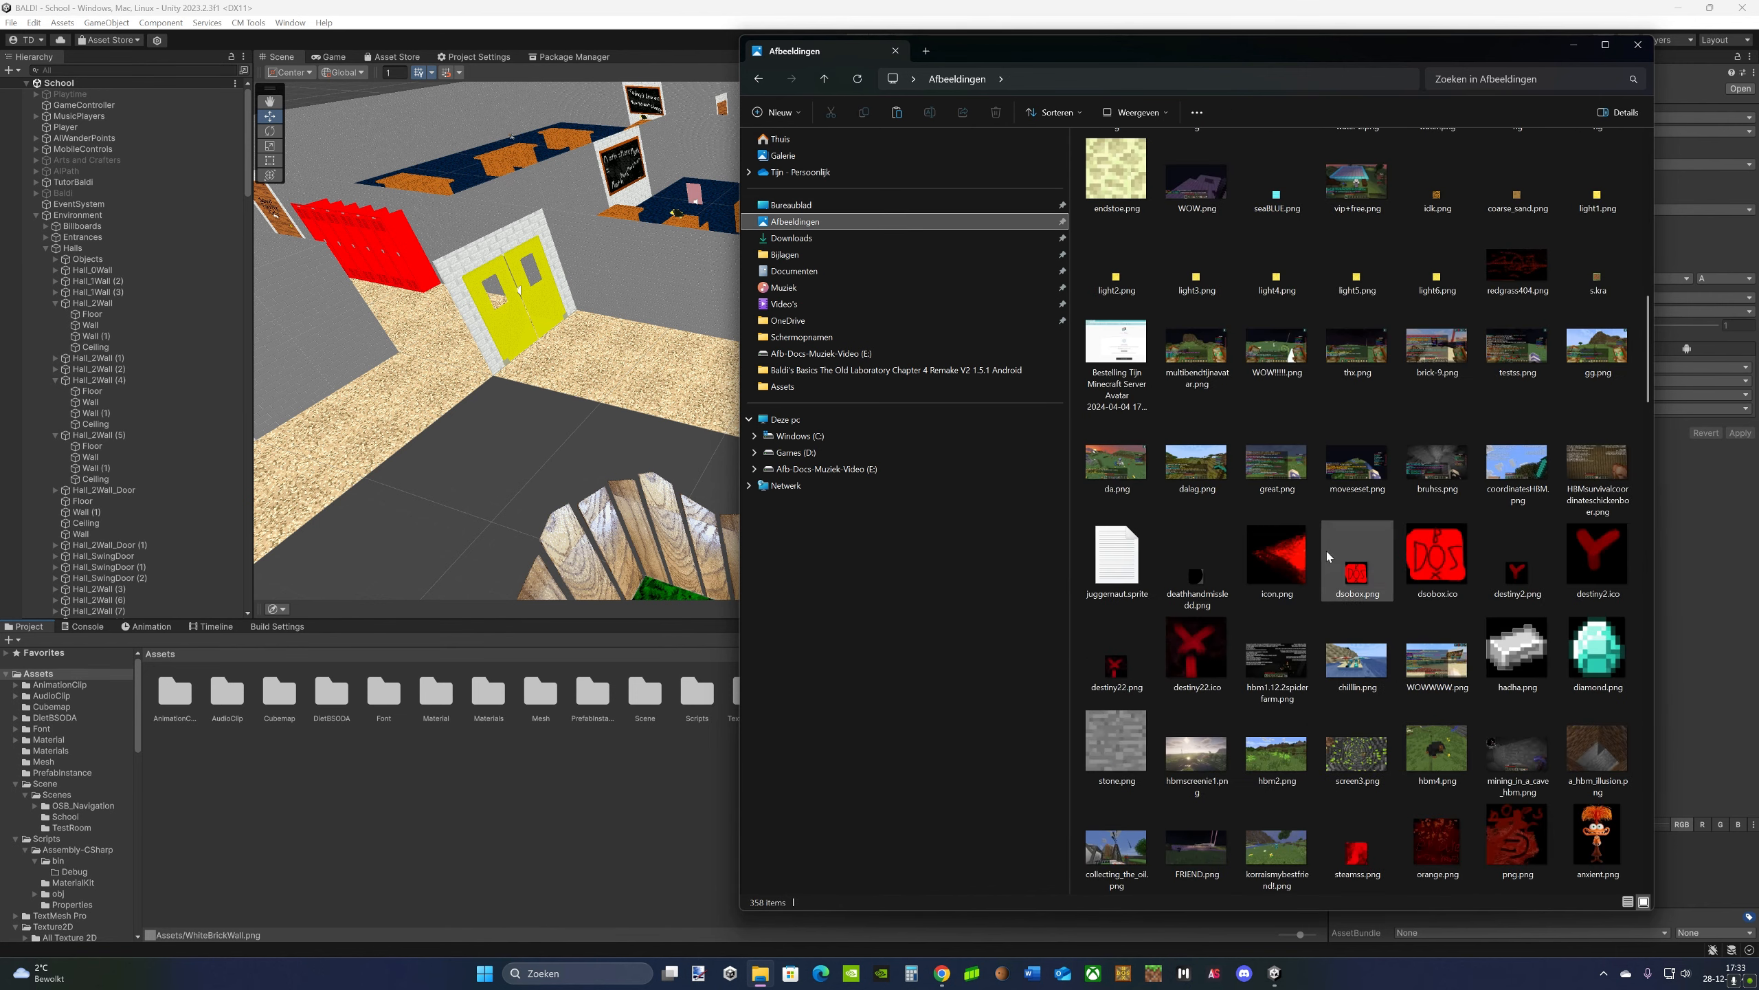
{"action": "scroll", "coordinate": [1420, 520], "scroll_direction": "up", "scroll_amount": 5}
{"action": "left_click", "coordinate": [1446, 582]}
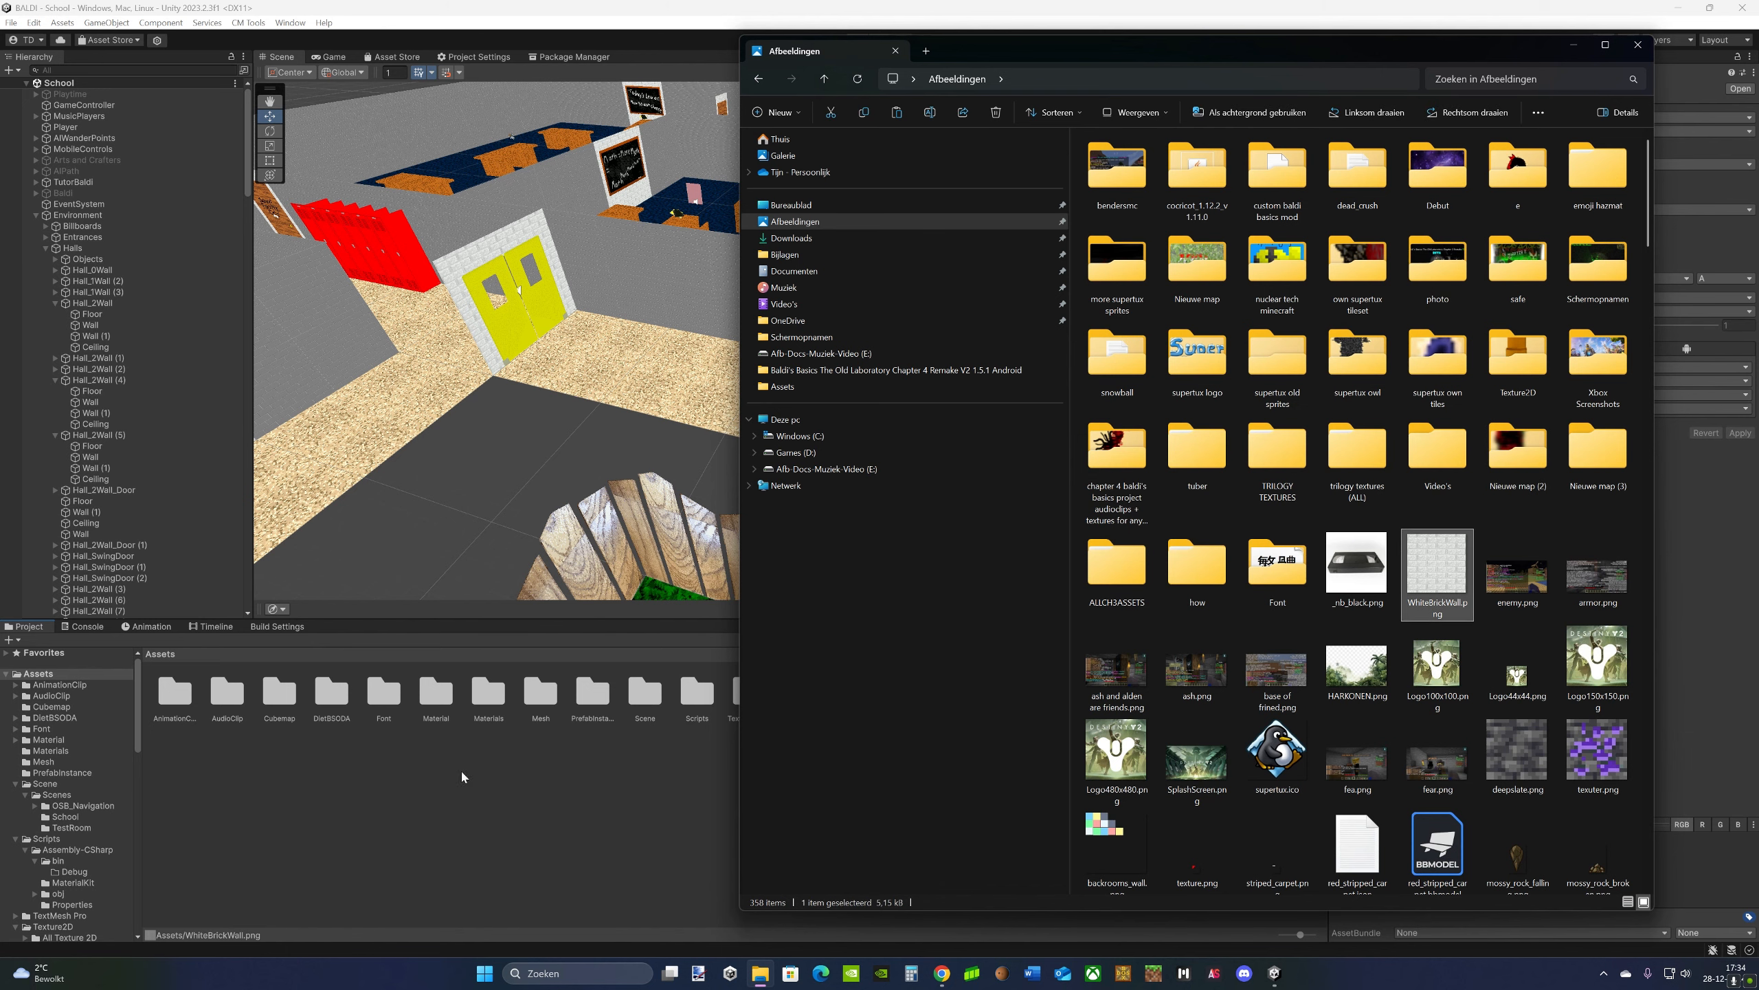
{"action": "left_click_drag", "start_coordinate": [436, 791], "coordinate": [437, 793]}
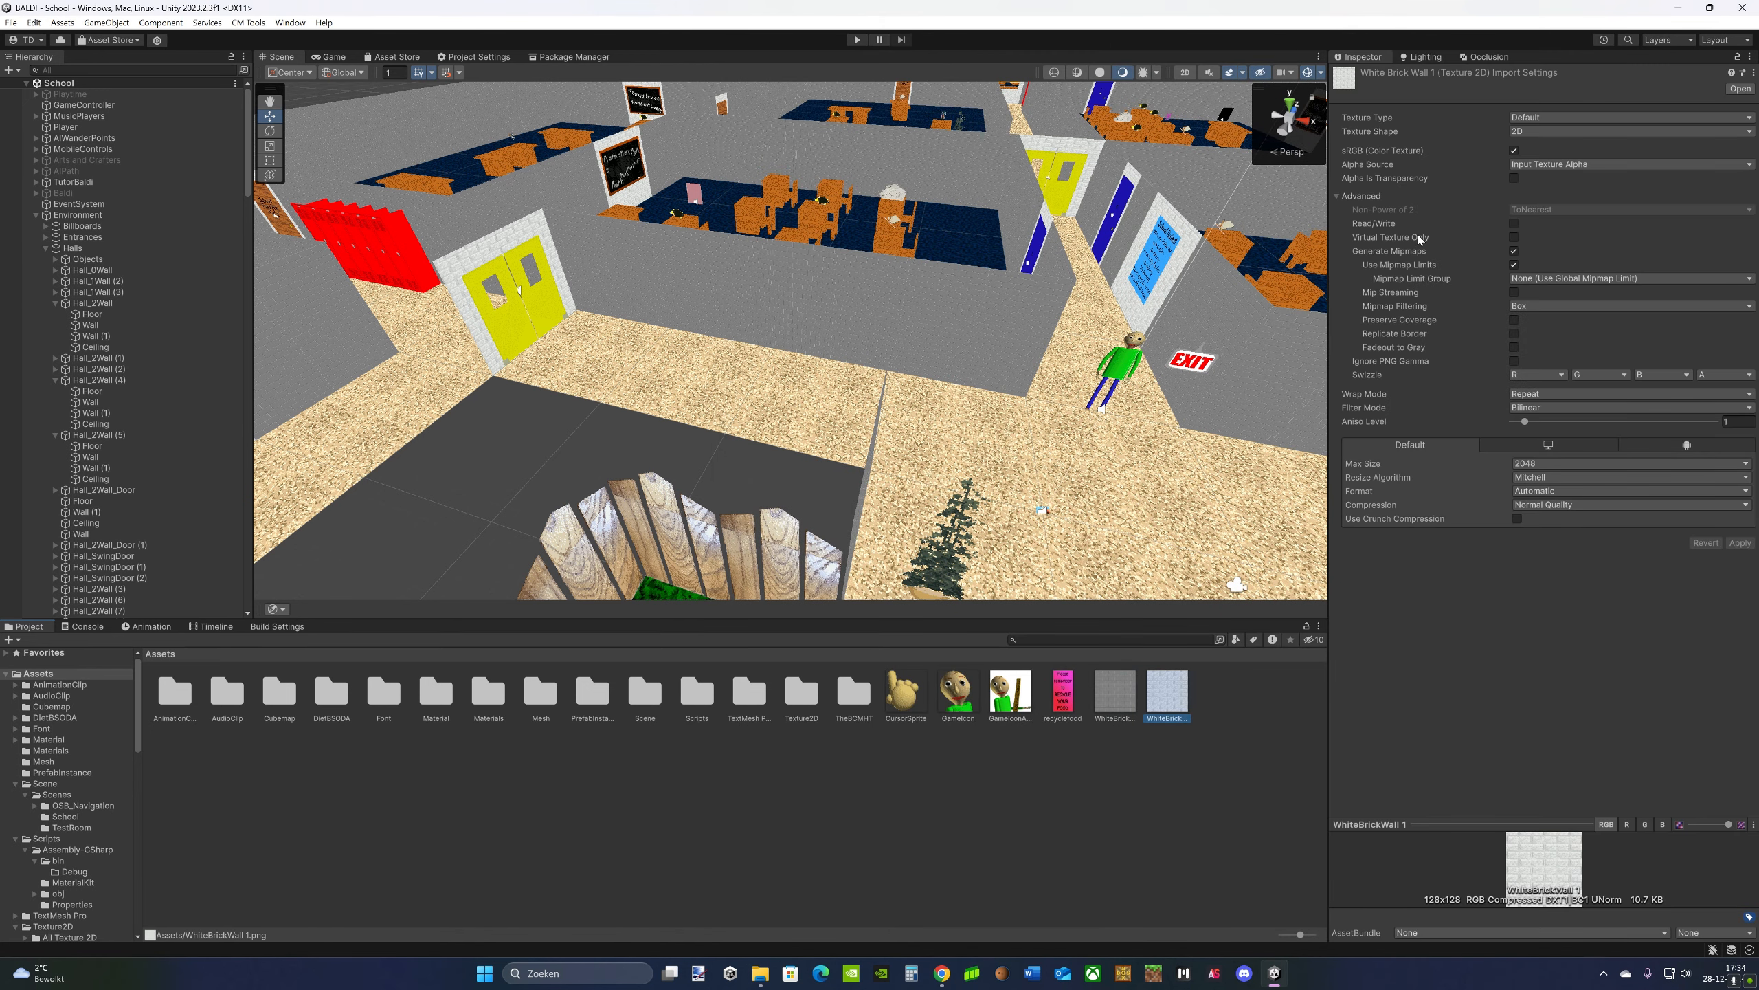
- Apply import settings to WhiteBrickWall 1: Alpha Is Transparency on, Generate Mipmaps off, Filter Mode Point (no filter), Compression None
{"action": "left_click", "coordinate": [1514, 178]}
{"action": "left_click", "coordinate": [1514, 251]}
{"action": "left_click", "coordinate": [1559, 311]}
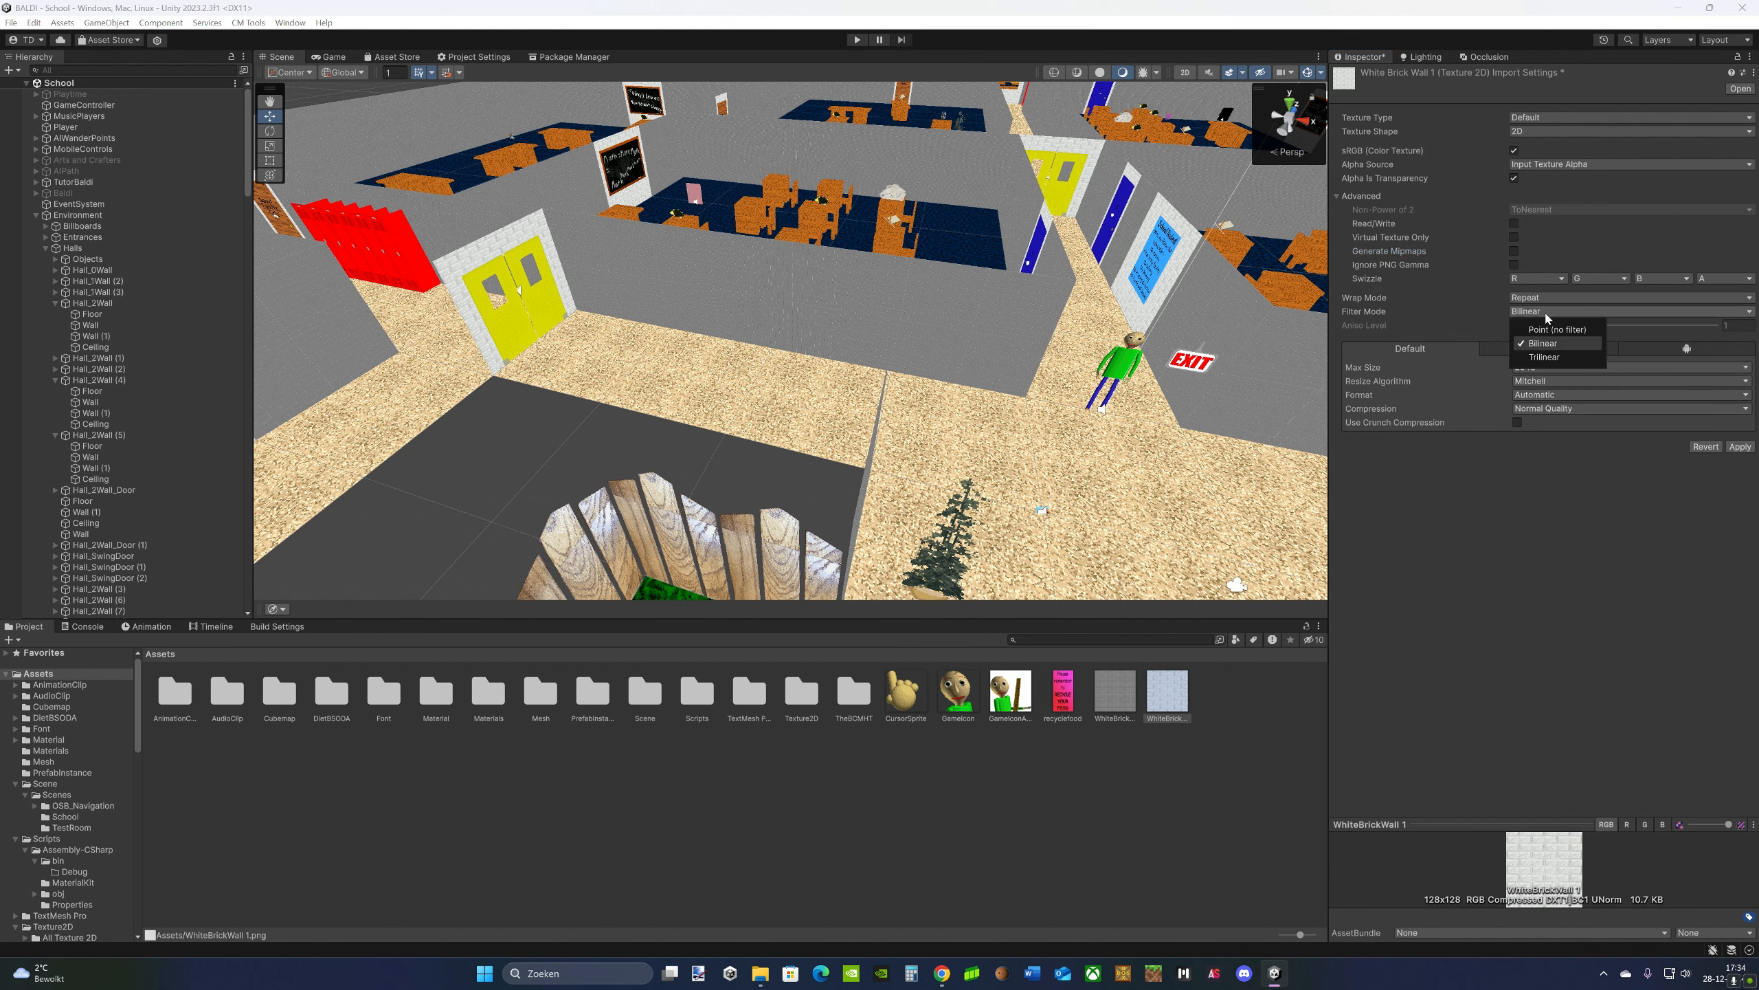
{"action": "left_click", "coordinate": [1545, 321]}
{"action": "left_click", "coordinate": [1569, 409]}
{"action": "left_click", "coordinate": [1545, 421]}
{"action": "left_click", "coordinate": [1740, 432]}
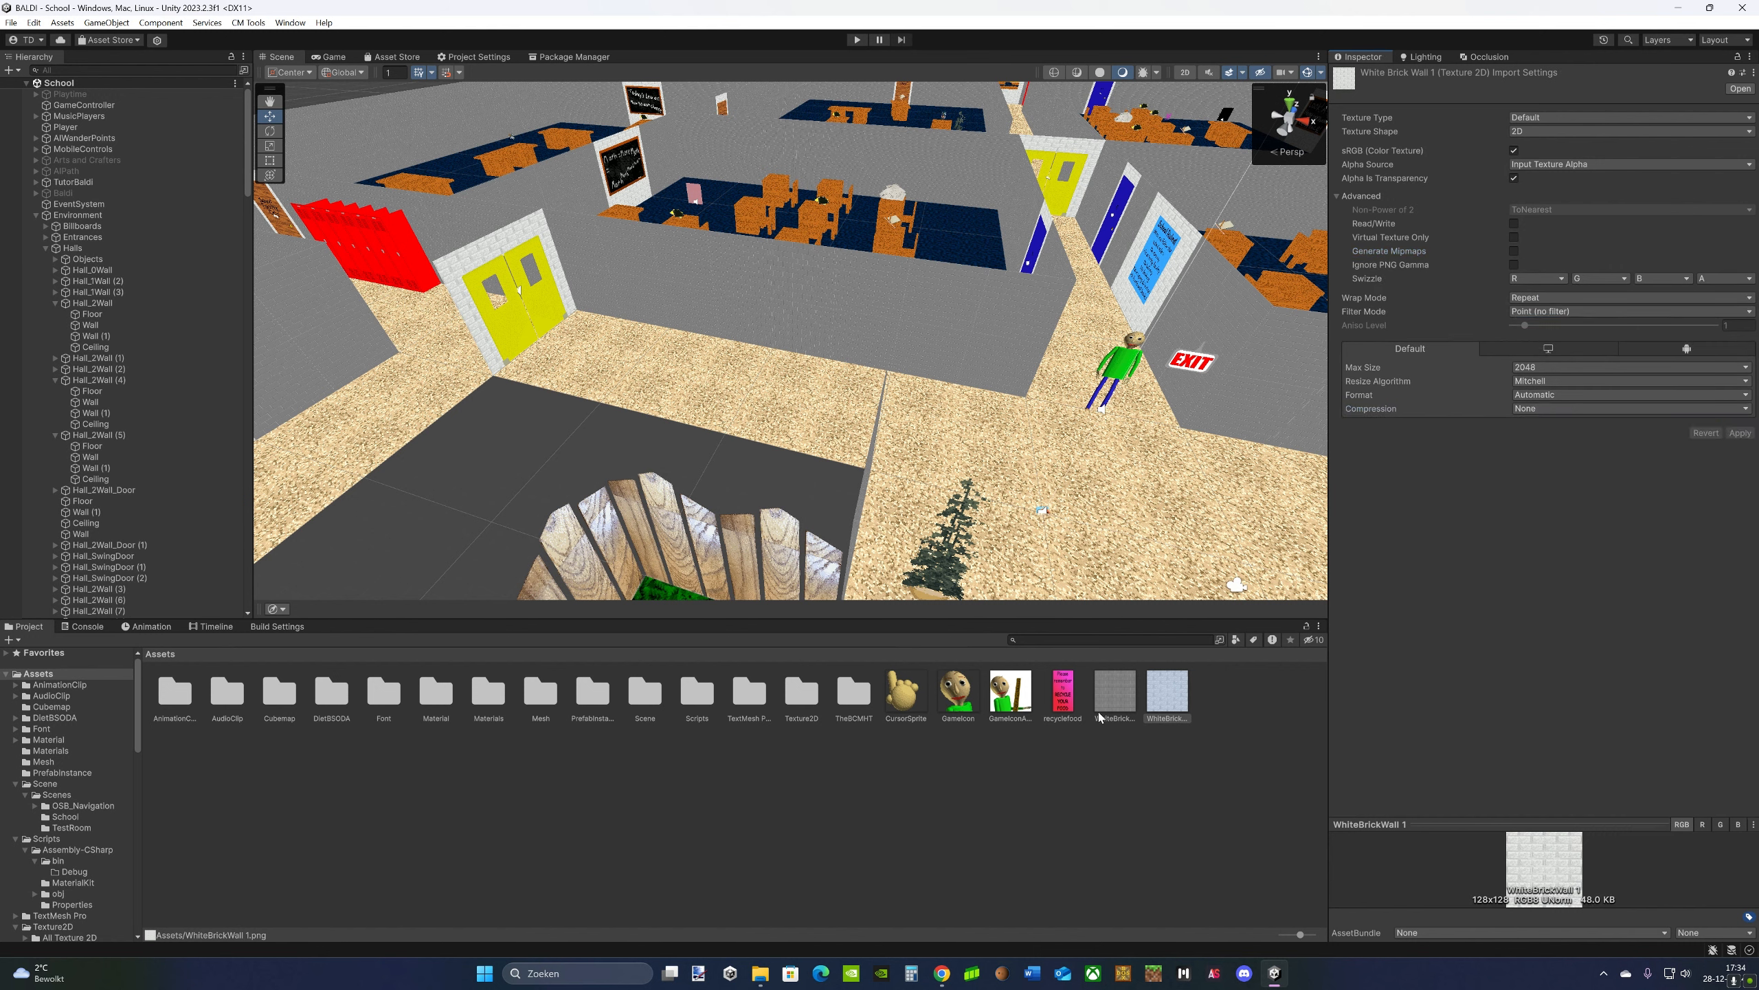
- Show the imported WhiteBrickWall 1 texture in File Explorer
{"action": "left_click", "coordinate": [1114, 704]}
{"action": "right_click", "coordinate": [1124, 697]}
{"action": "left_click", "coordinate": [1213, 687]}
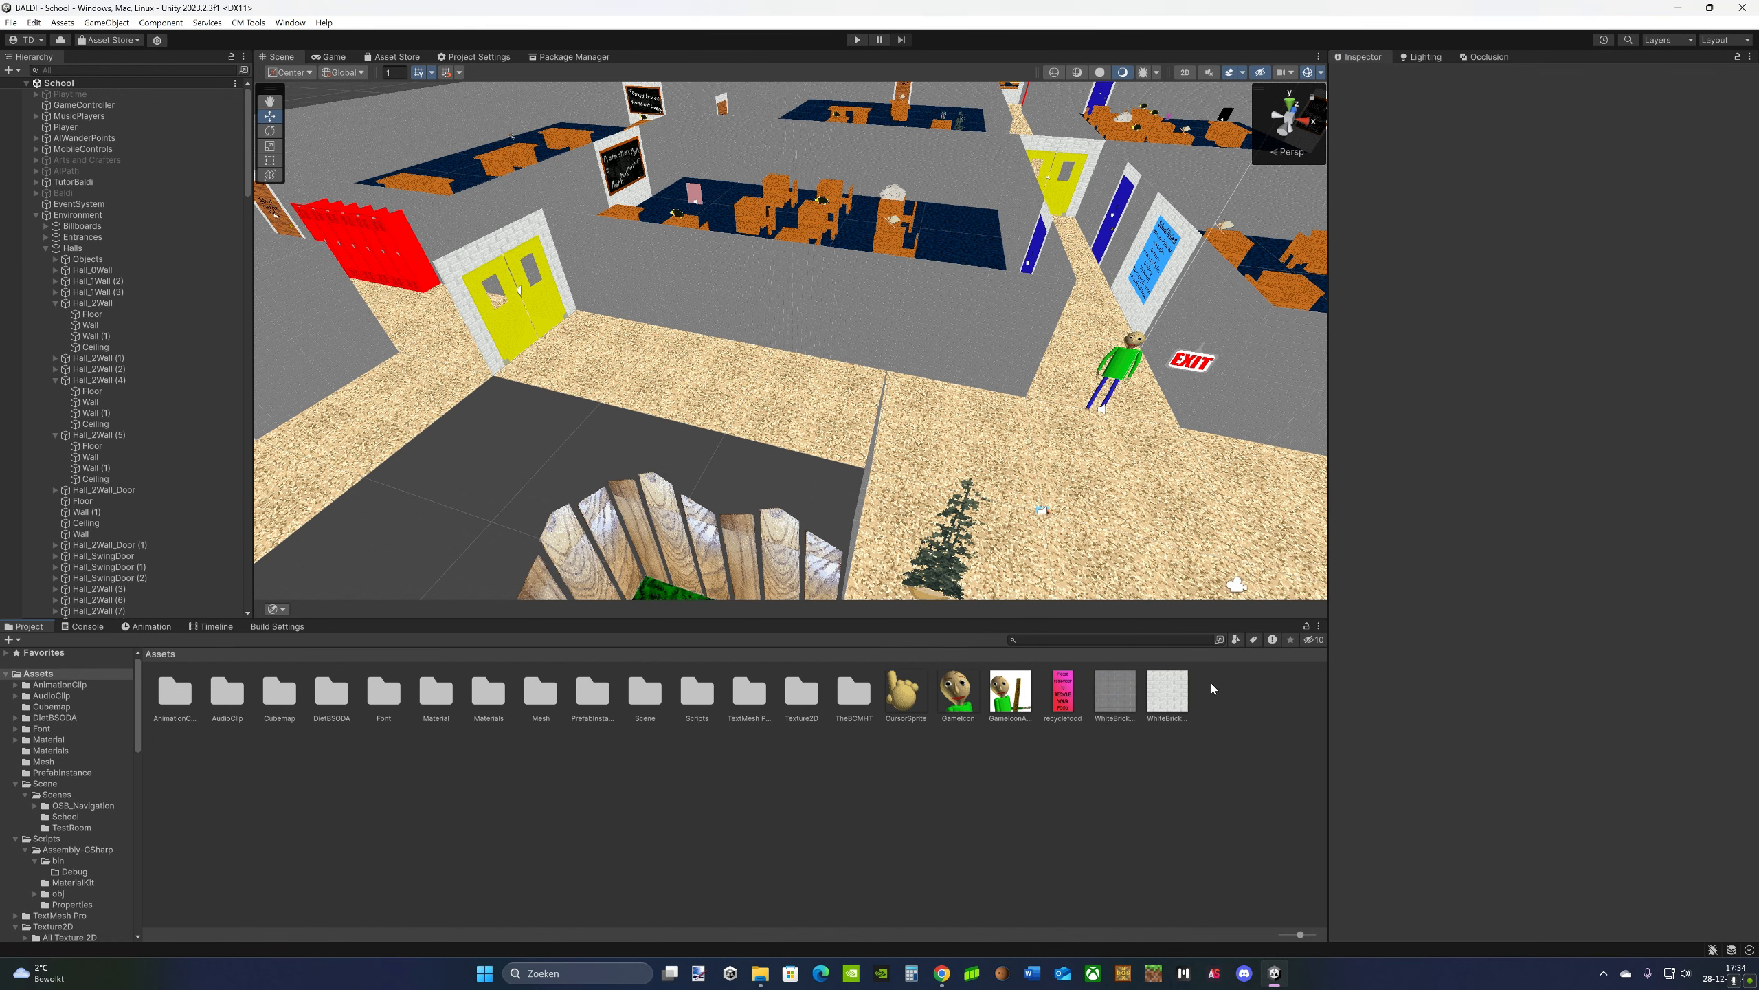
{"action": "right_click", "coordinate": [1175, 694]}
{"action": "left_click", "coordinate": [1226, 601]}
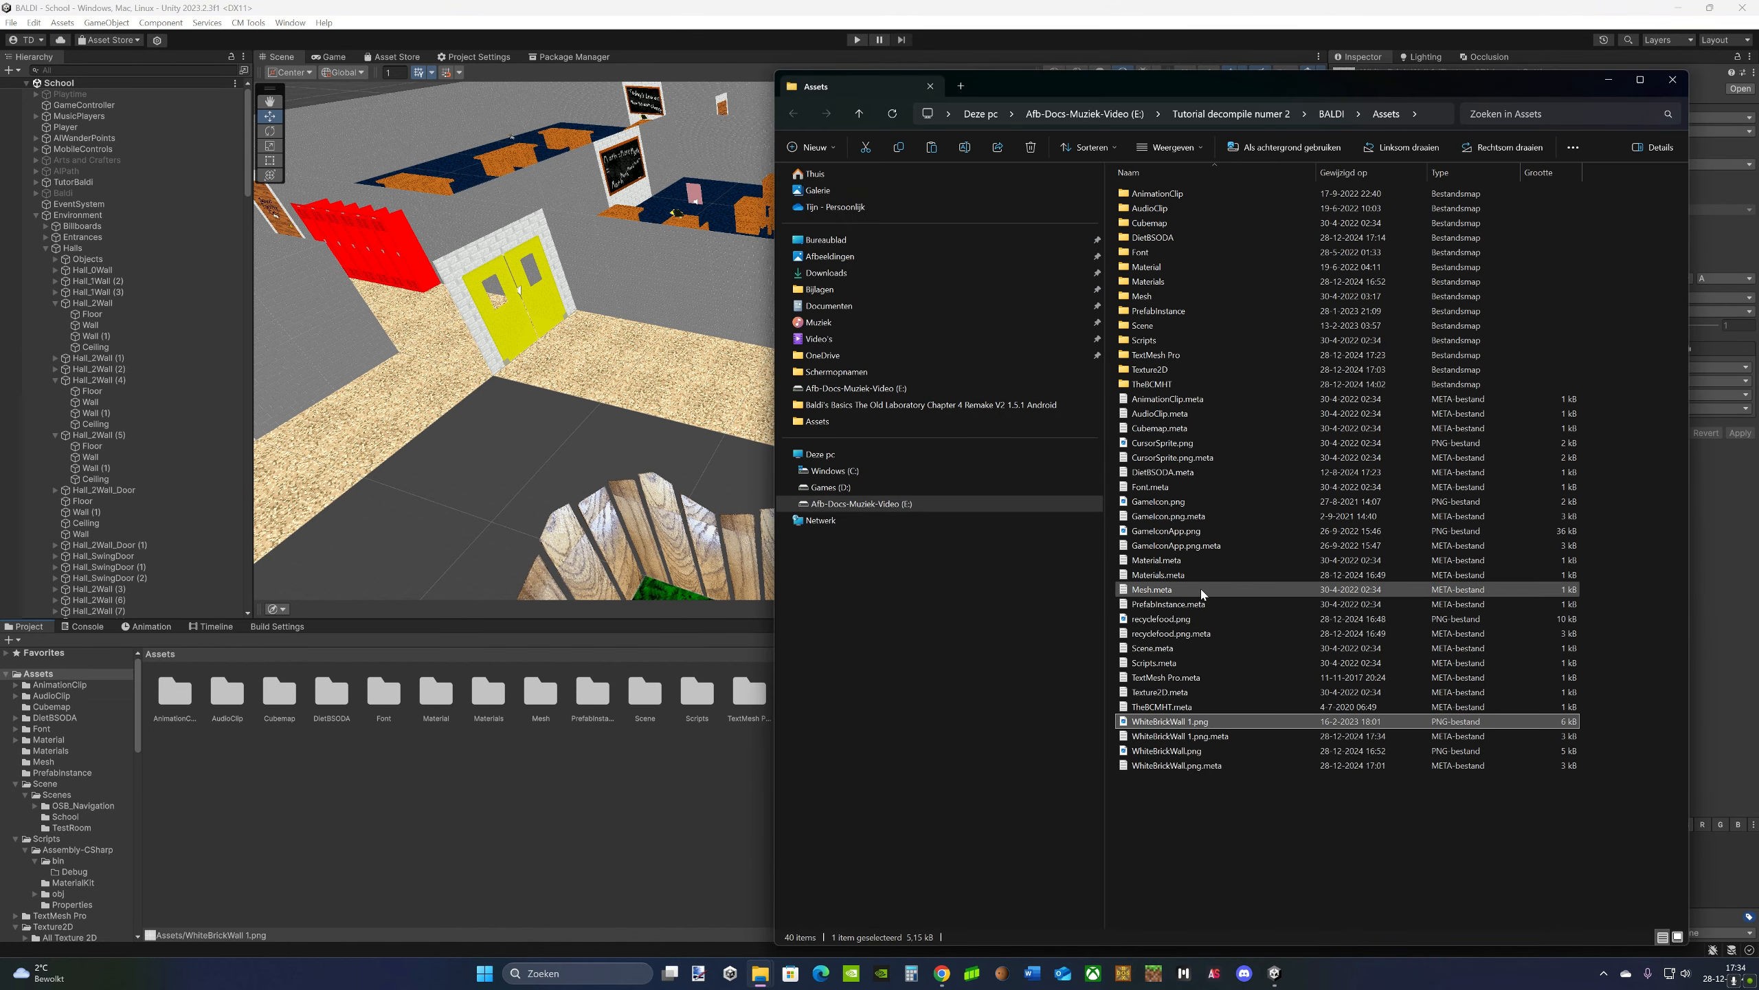
{"action": "key", "text": "F2"}
{"action": "key", "text": "Escape"}
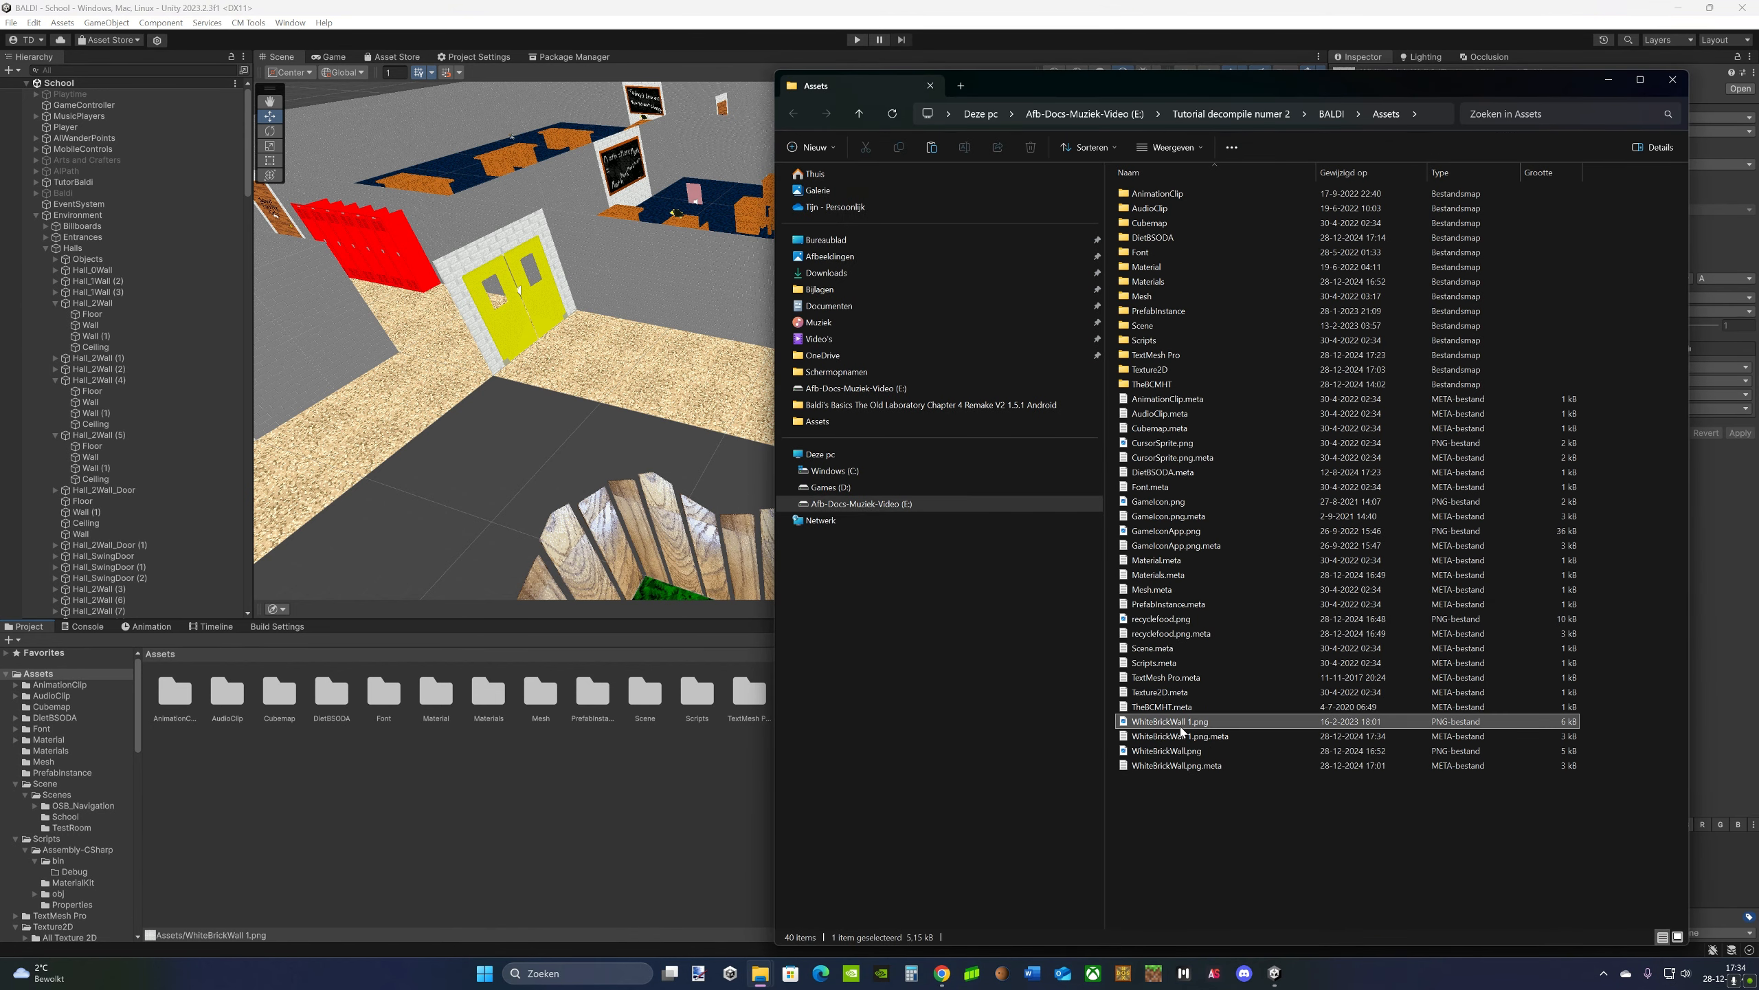
- Open the existing WhiteBrickWall.png to check it, then close the viewer and return to Unity
{"action": "double_click", "coordinate": [1173, 751]}
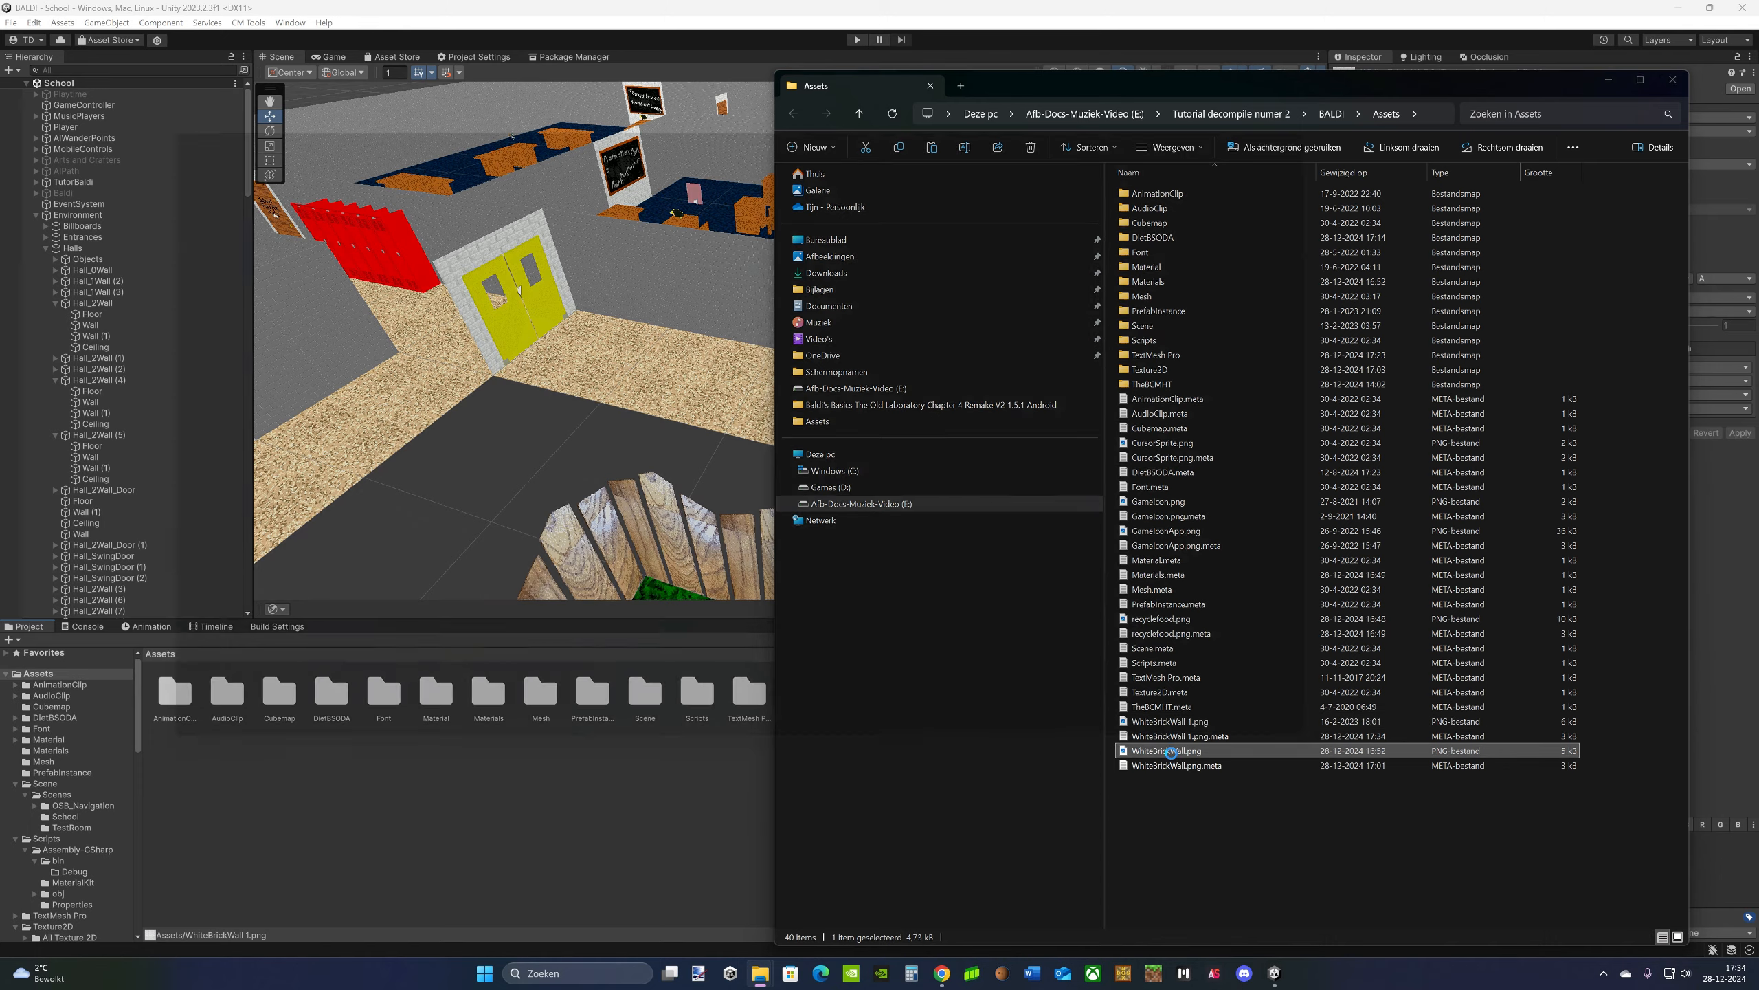
{"action": "left_click", "coordinate": [1385, 106]}
{"action": "left_click", "coordinate": [486, 842]}
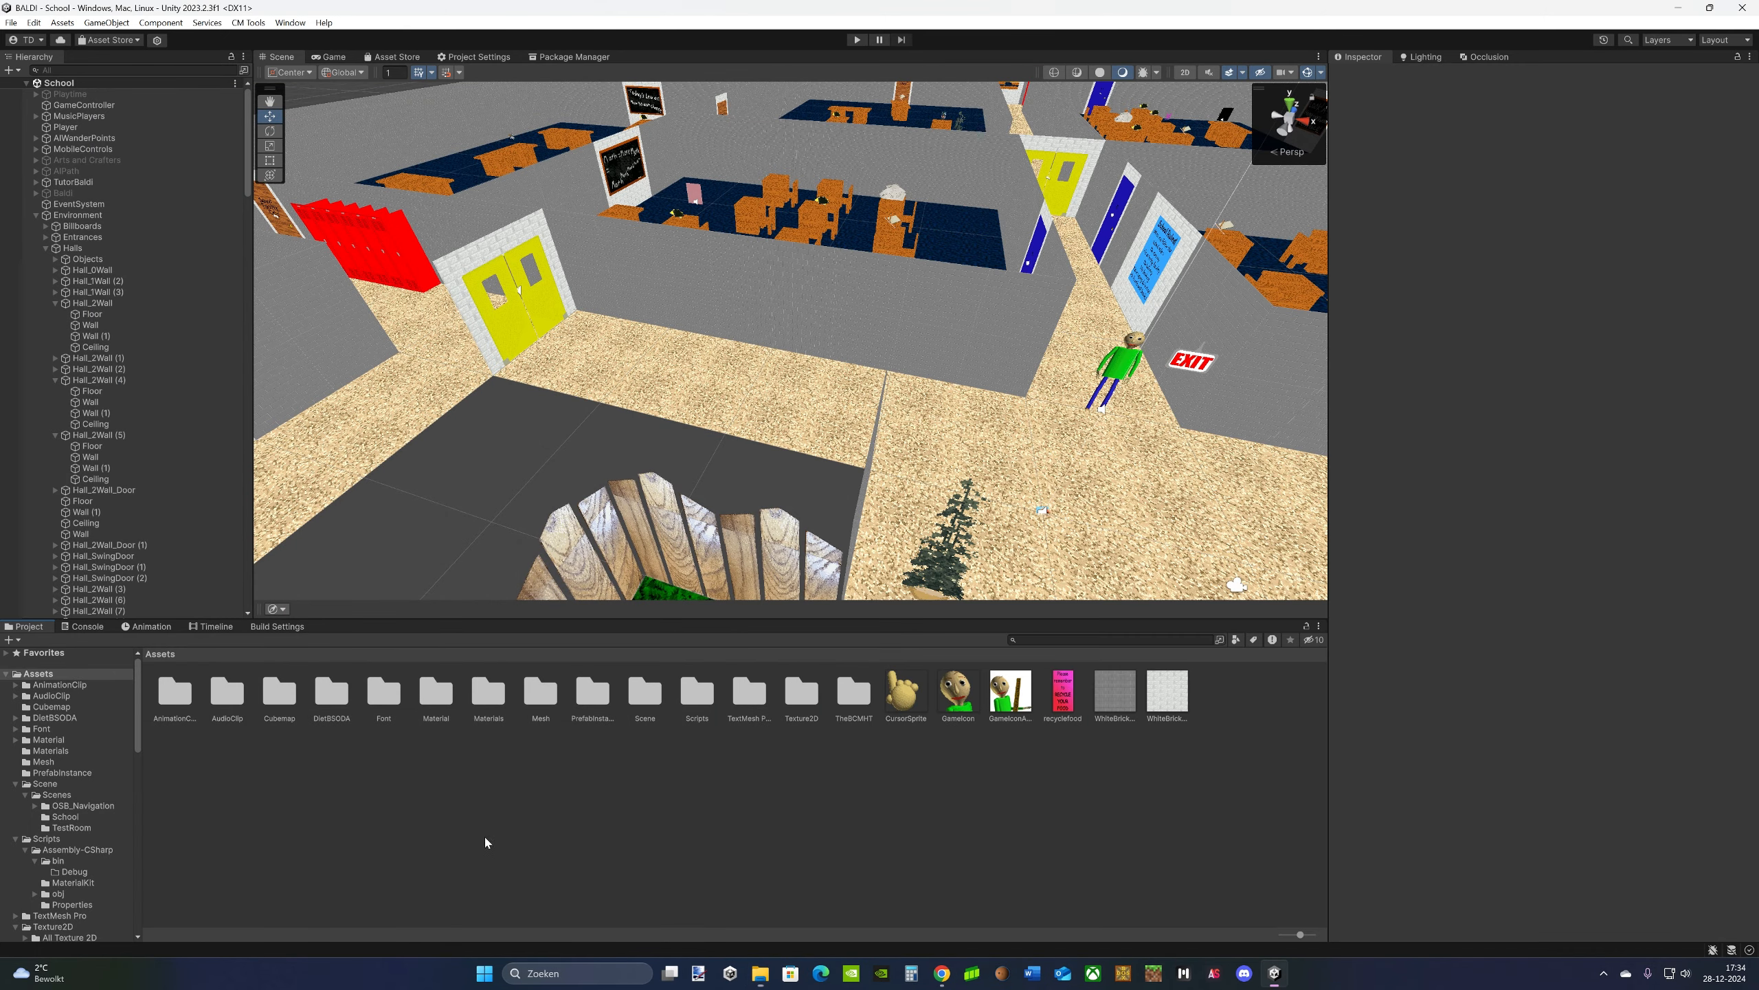
- Locate the base texture used by the hallway wall's material and show it in File Explorer
{"action": "left_click", "coordinate": [976, 316]}
{"action": "left_click", "coordinate": [1692, 632]}
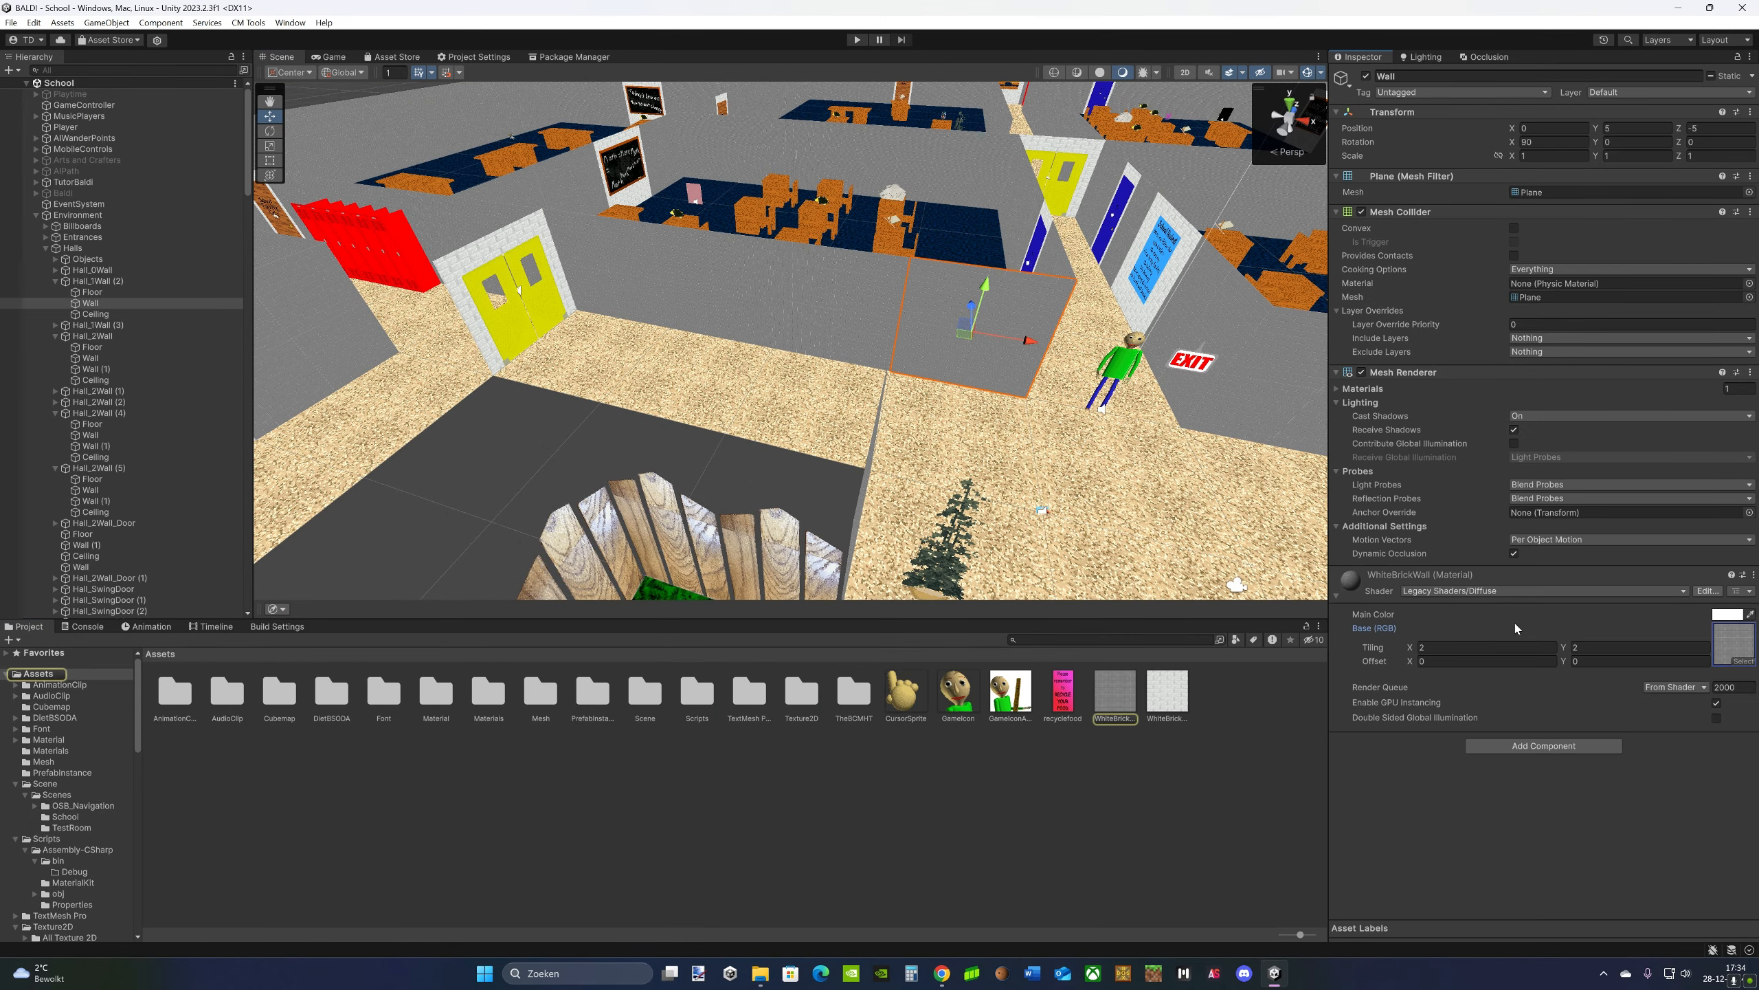
{"action": "right_click", "coordinate": [1106, 702]}
{"action": "left_click", "coordinate": [1164, 597]}
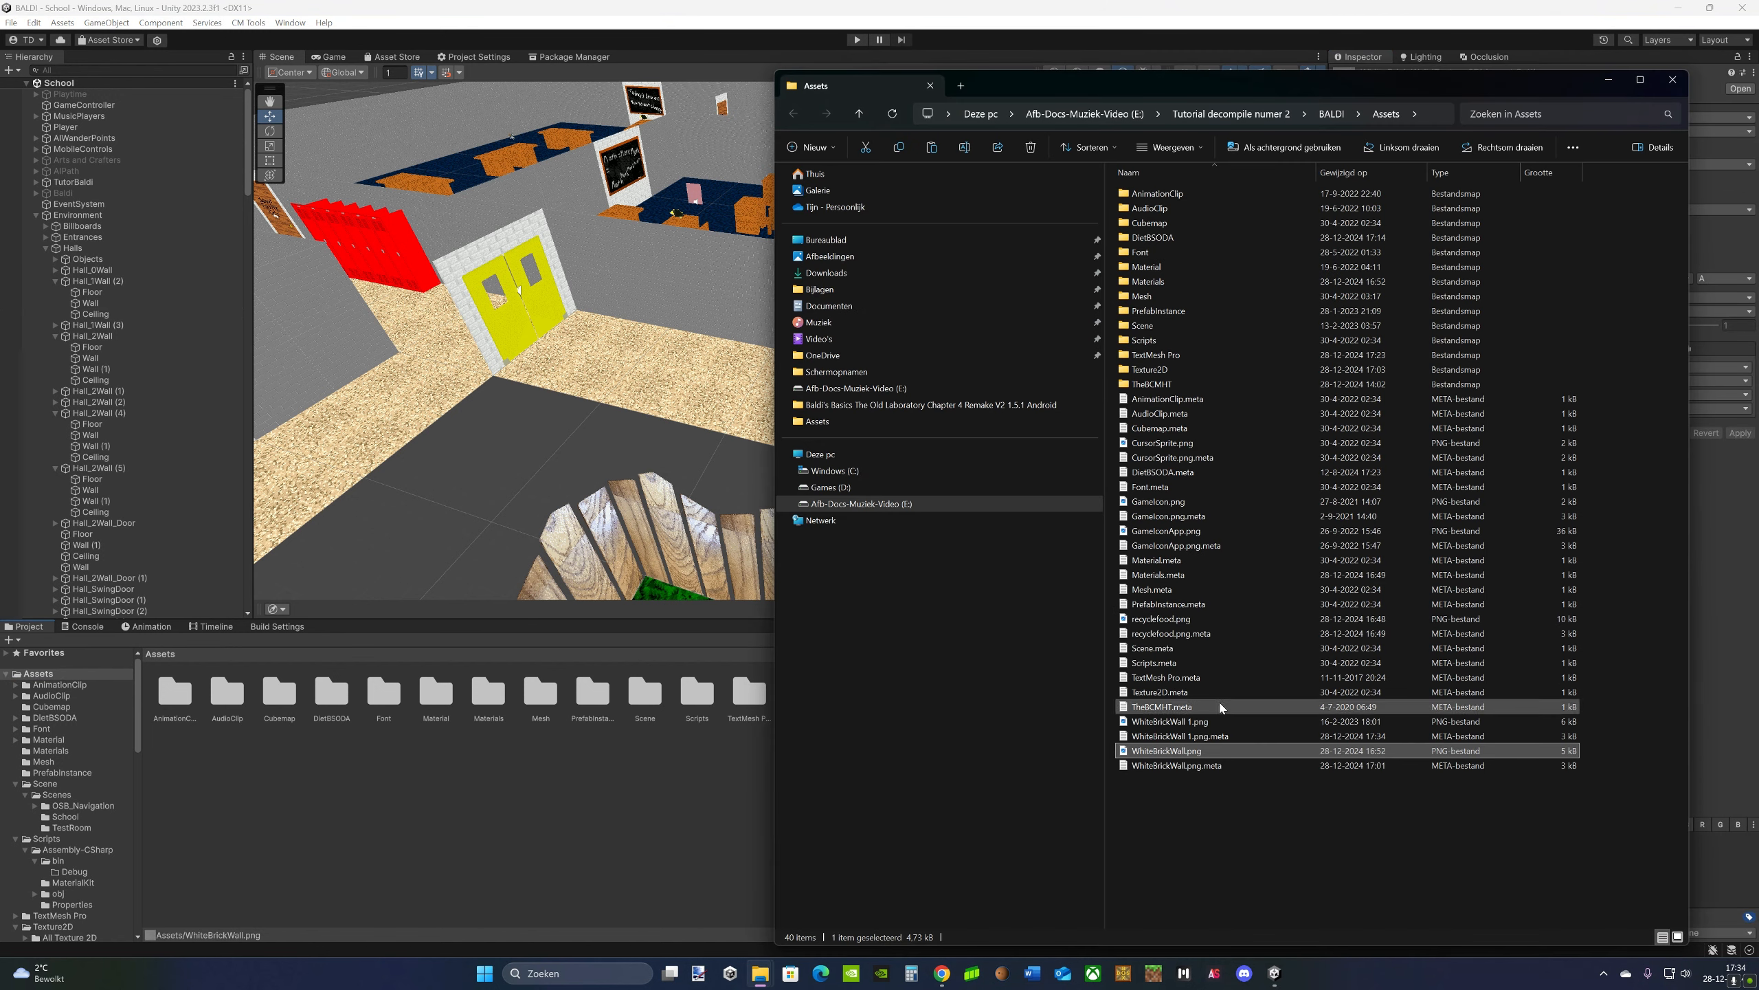
- Copy WhiteBrickWall 1.png into the Font folder and rename the copy as WhiteBrickWall.png
{"action": "left_click_drag", "start_coordinate": [1169, 721], "coordinate": [1163, 256]}
{"action": "double_click", "coordinate": [1163, 256]}
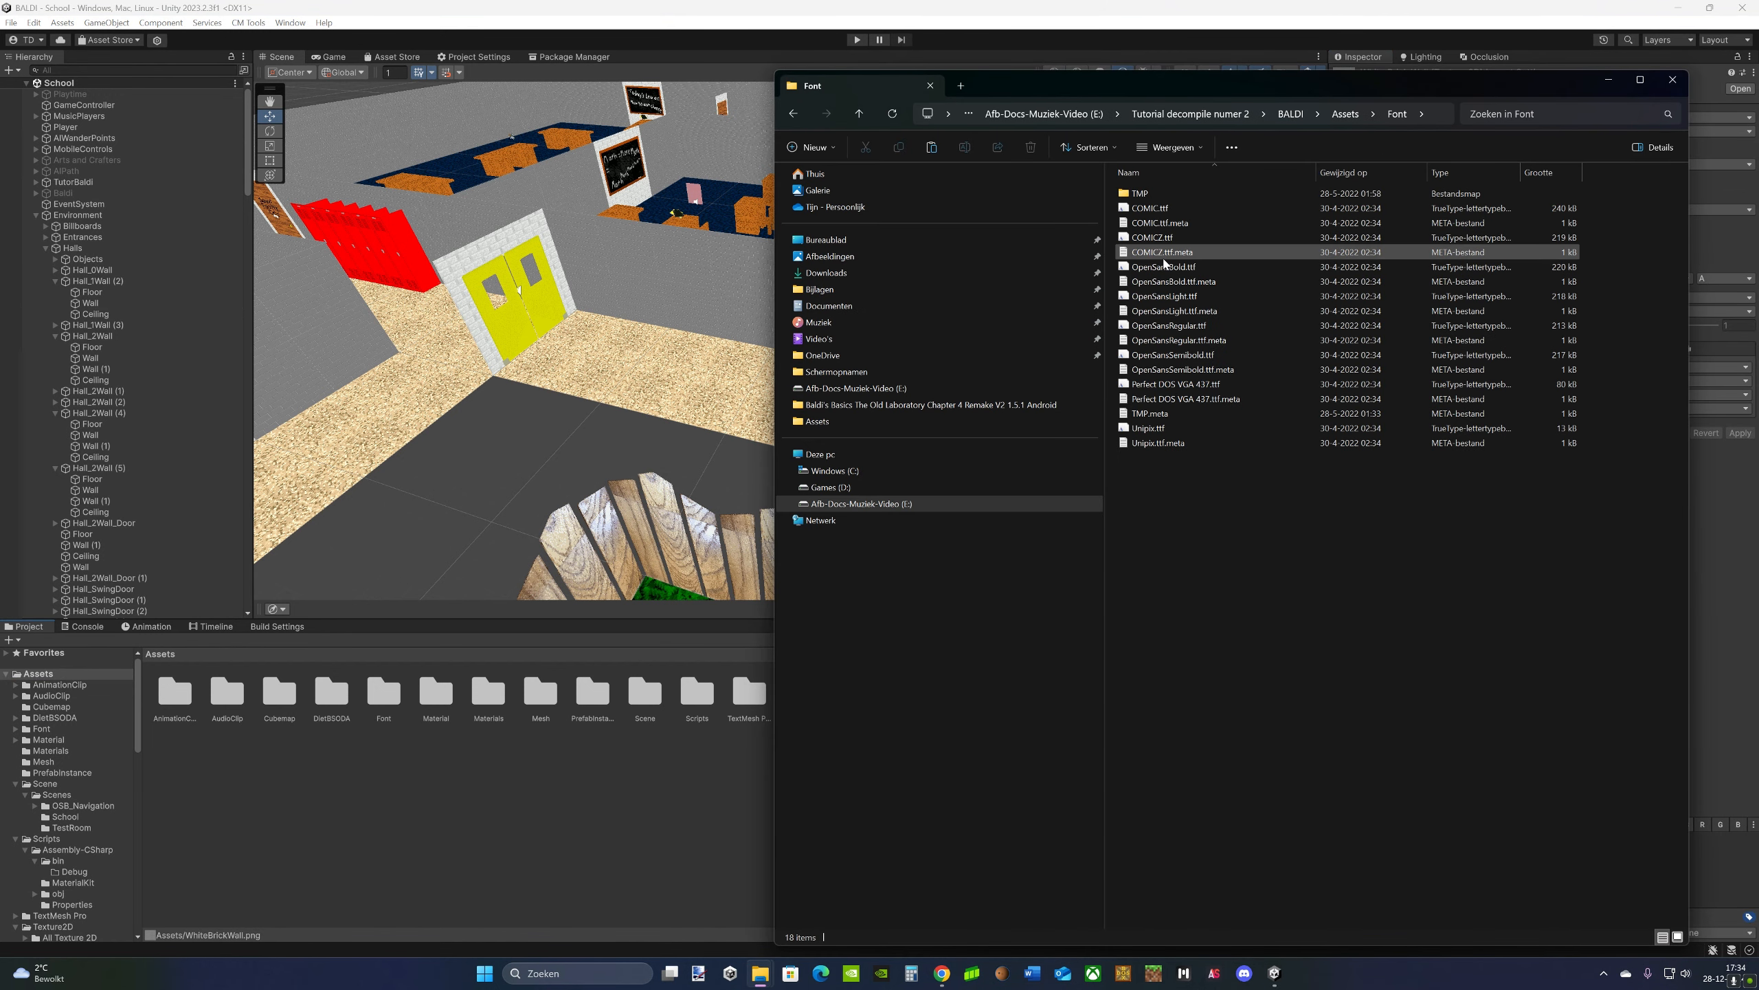
{"action": "left_click", "coordinate": [1196, 460]}
{"action": "left_click", "coordinate": [1196, 460]}
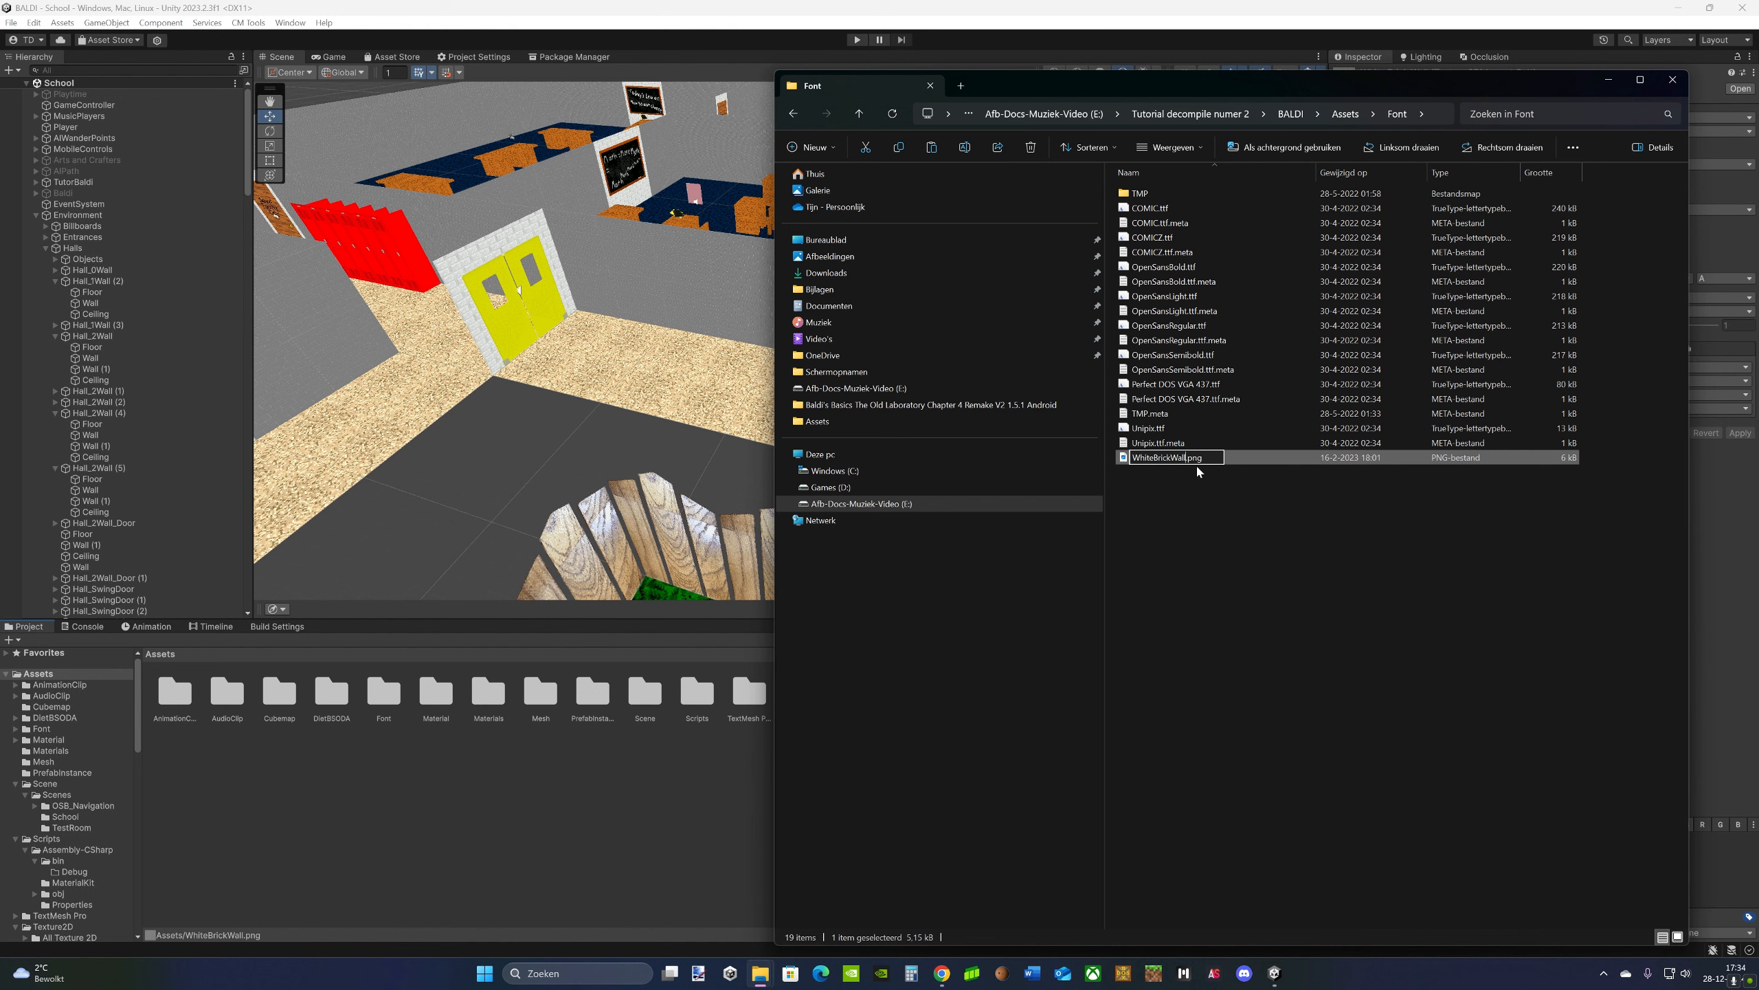
{"action": "key", "text": "Return"}
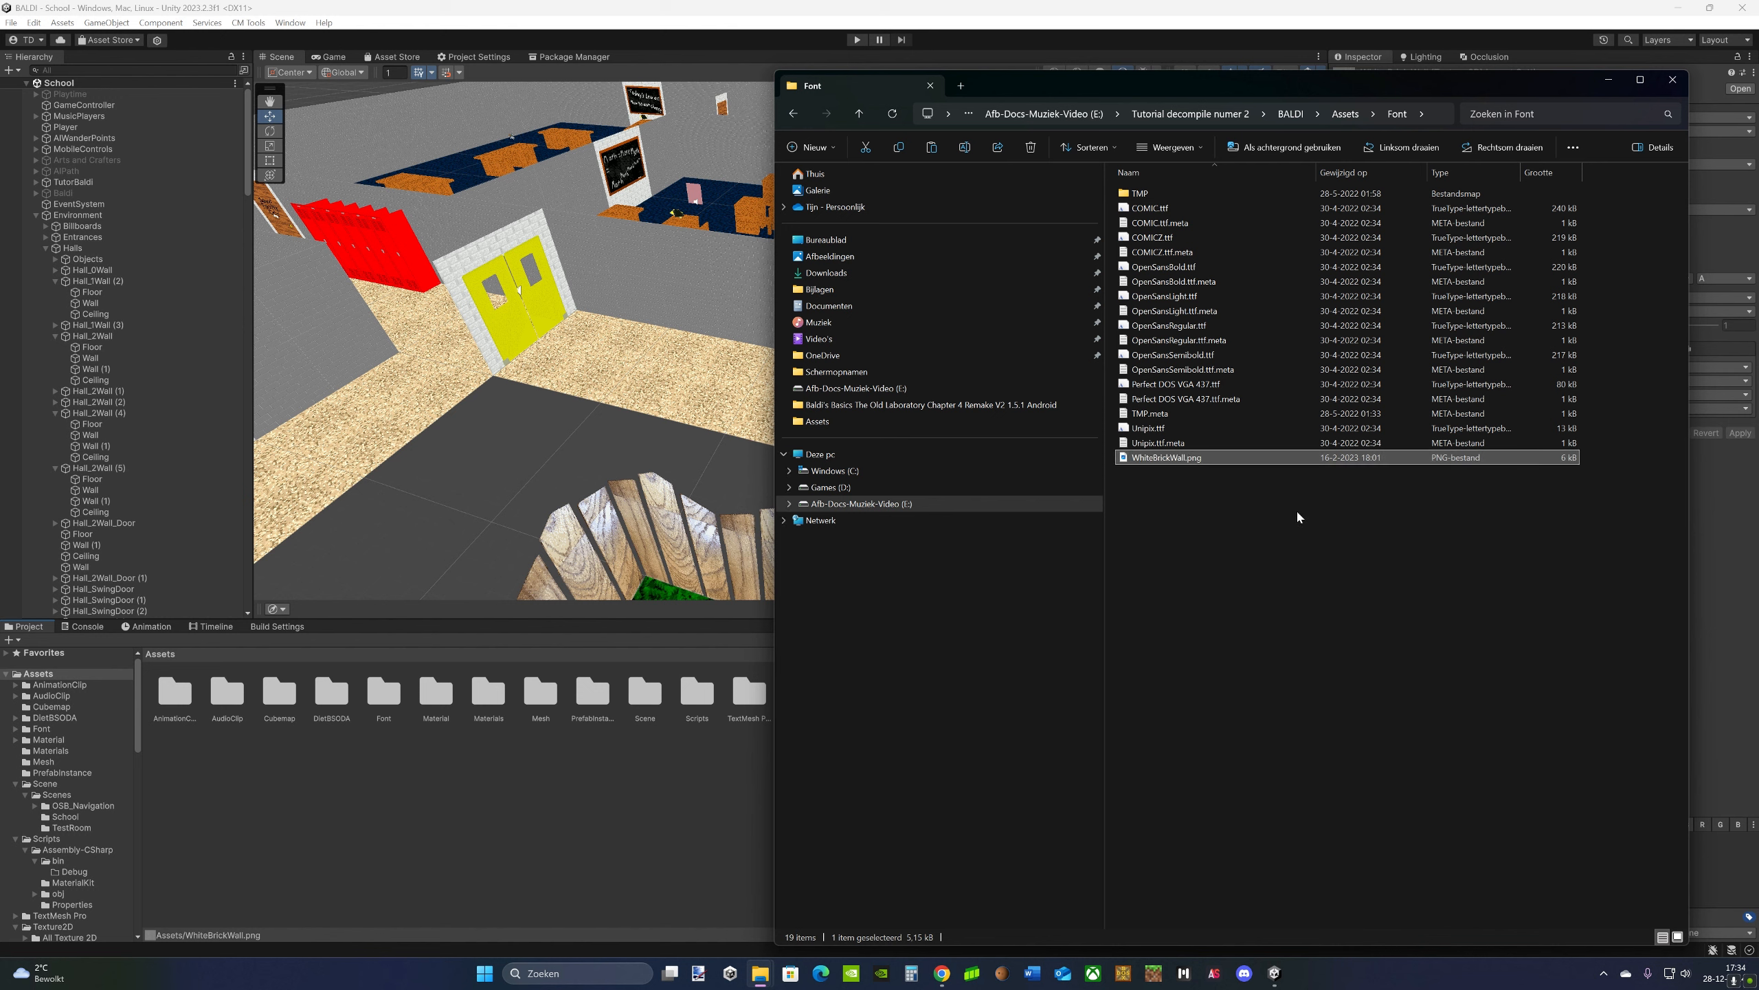
- Move the renamed WhiteBrickWall.png from the Font folder back to Assets, replacing the existing file
{"action": "left_click", "coordinate": [866, 147]}
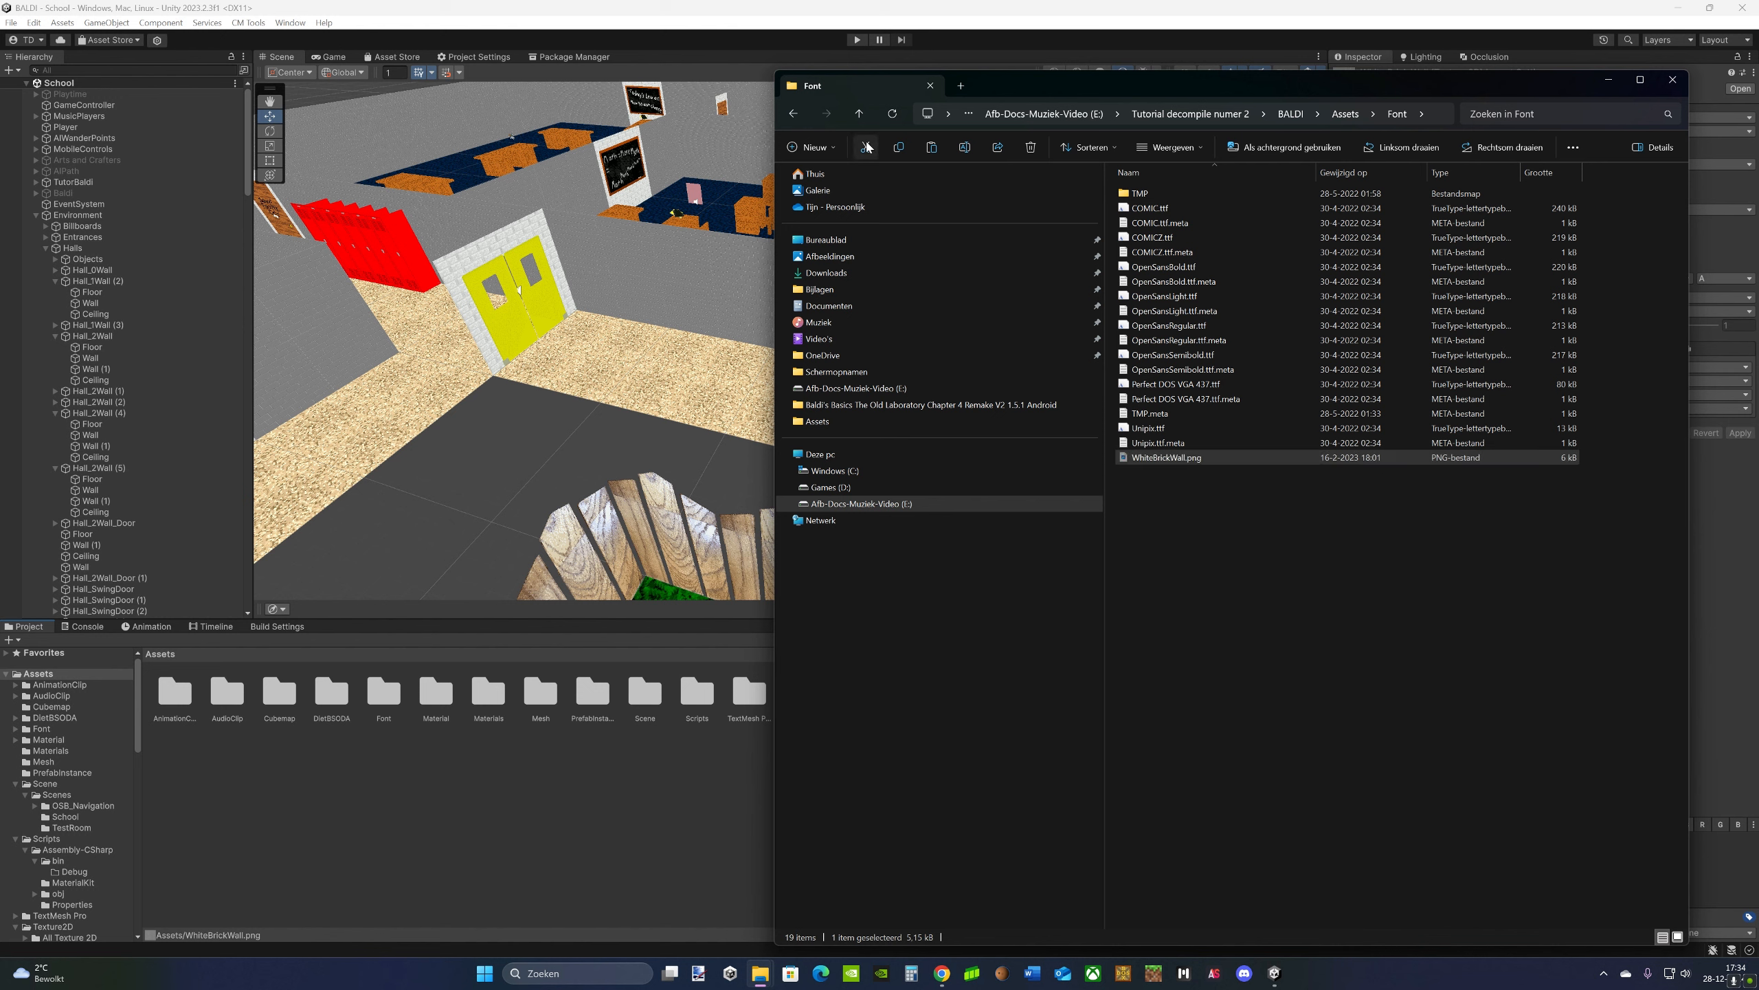
{"action": "left_click", "coordinate": [793, 113]}
{"action": "key", "text": "ctrl+v"}
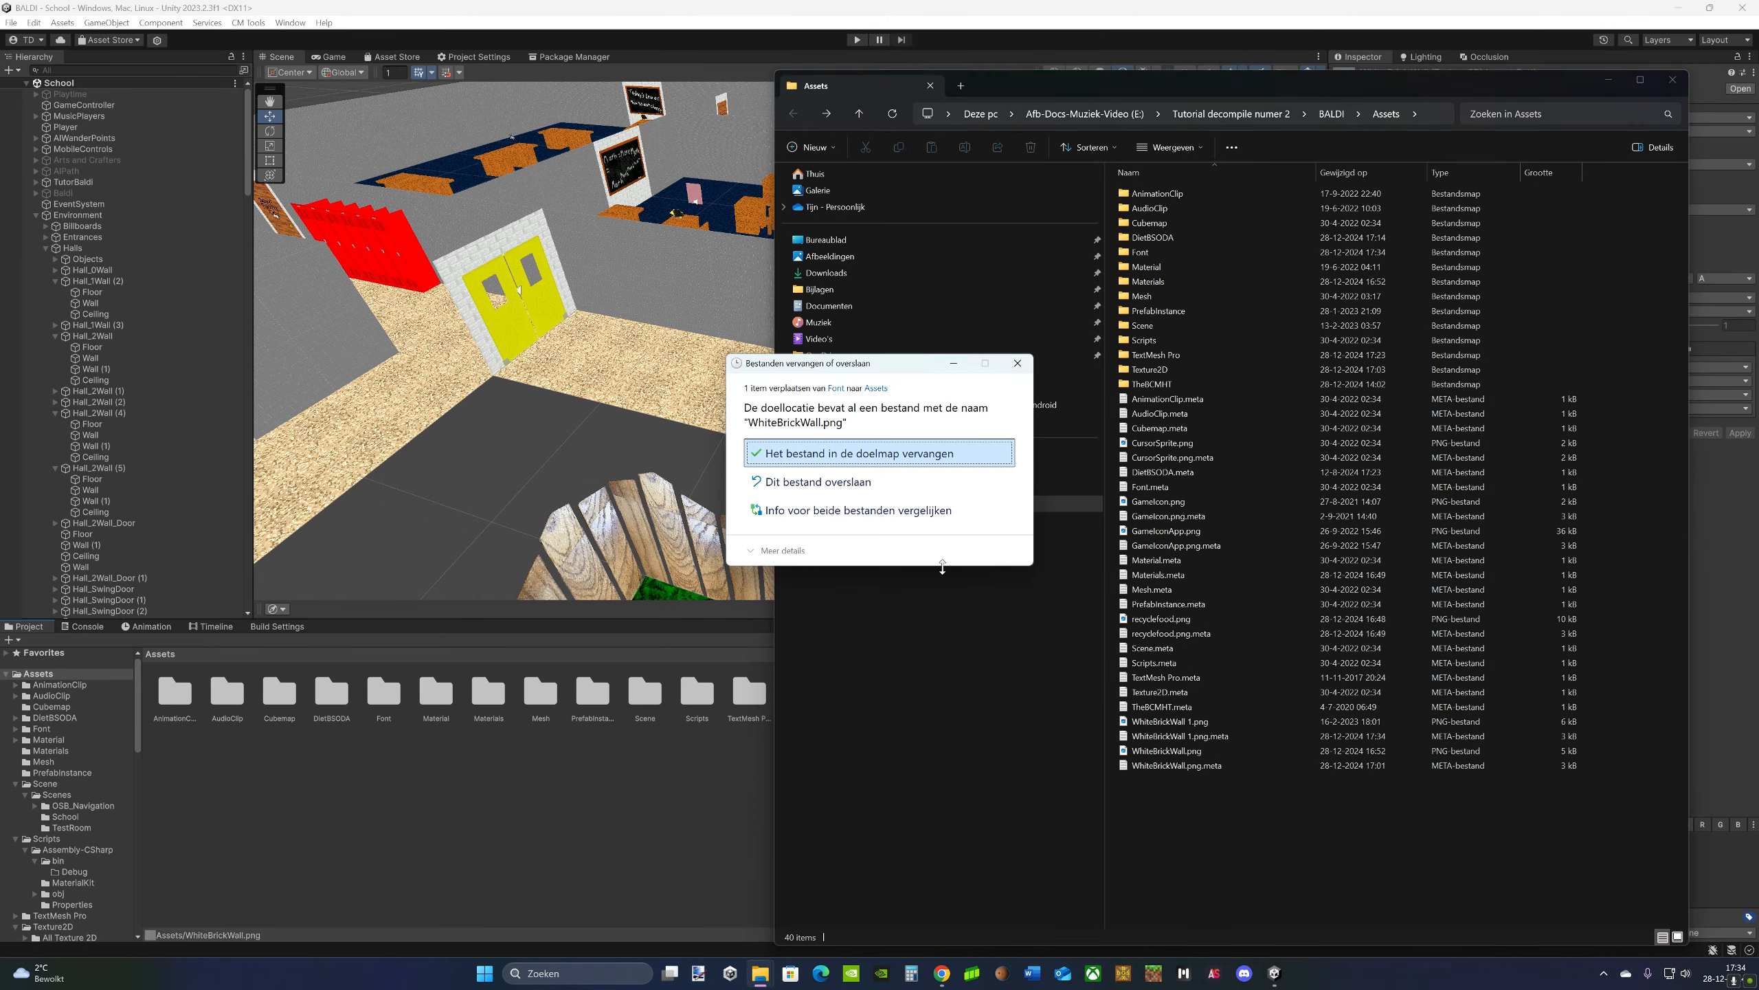
{"action": "key", "text": "Return"}
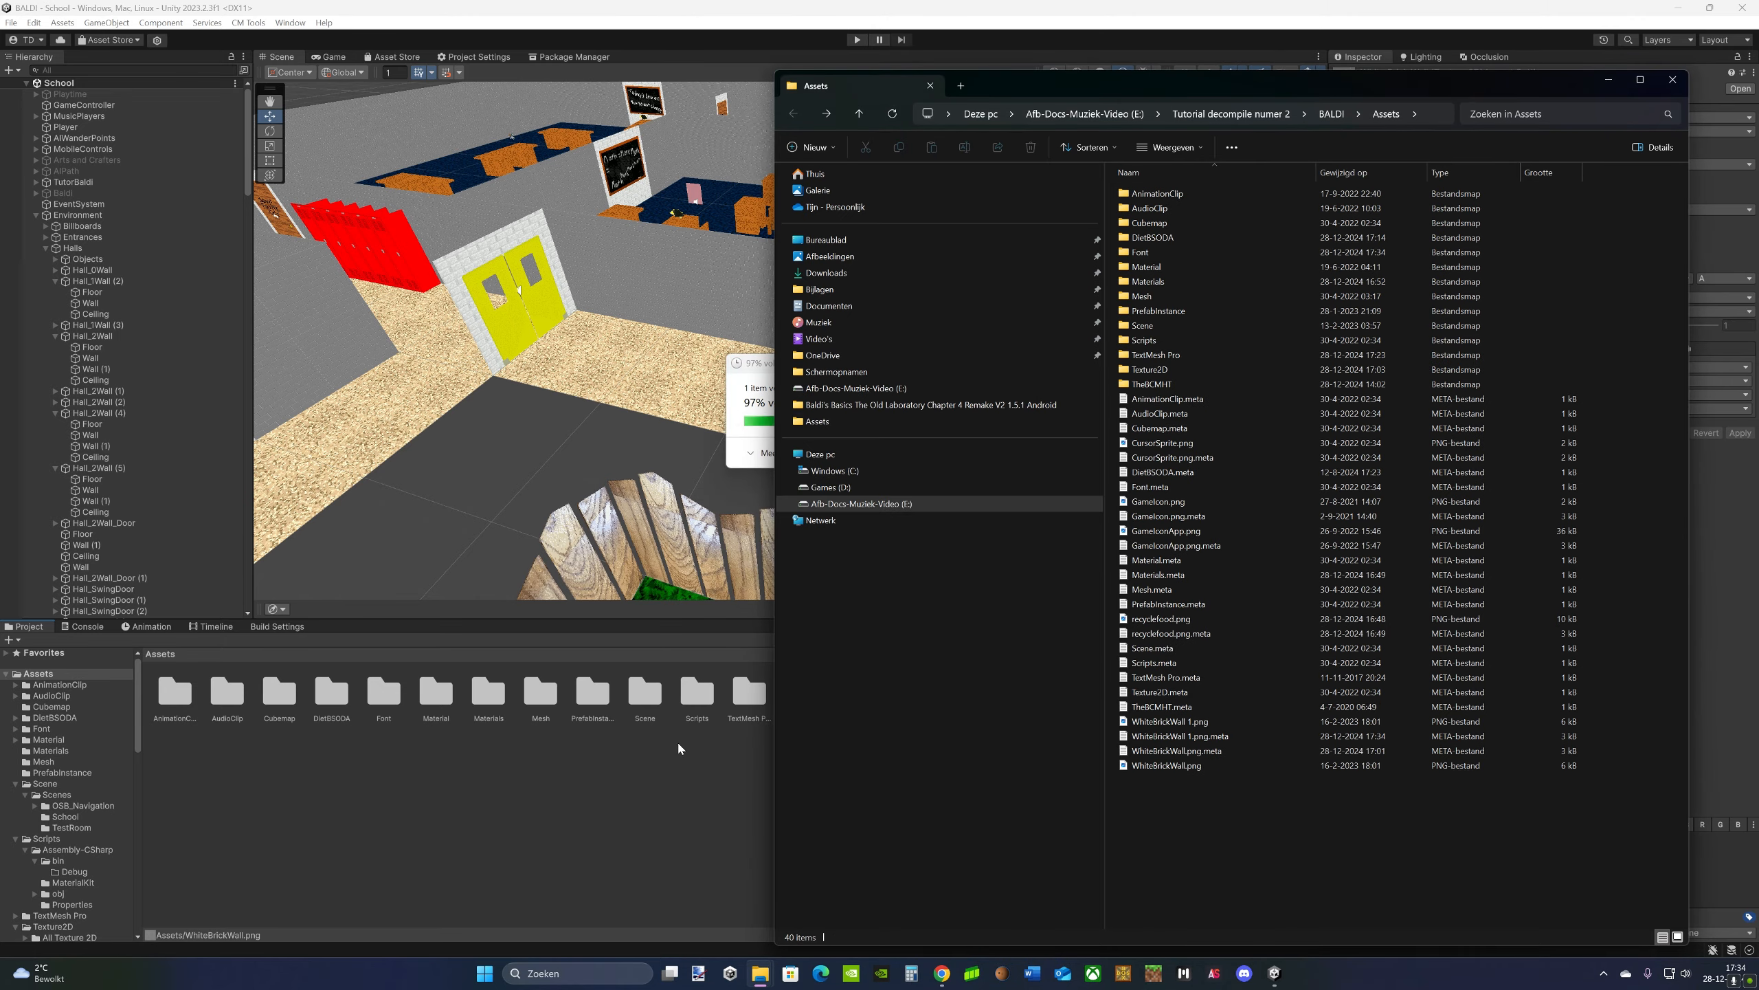
- Return to Unity to reload the replaced wall texture and save the School scene
{"action": "left_click", "coordinate": [676, 741]}
{"action": "scroll", "coordinate": [868, 327], "scroll_direction": "down", "scroll_amount": 2}
{"action": "left_click", "coordinate": [6, 24]}
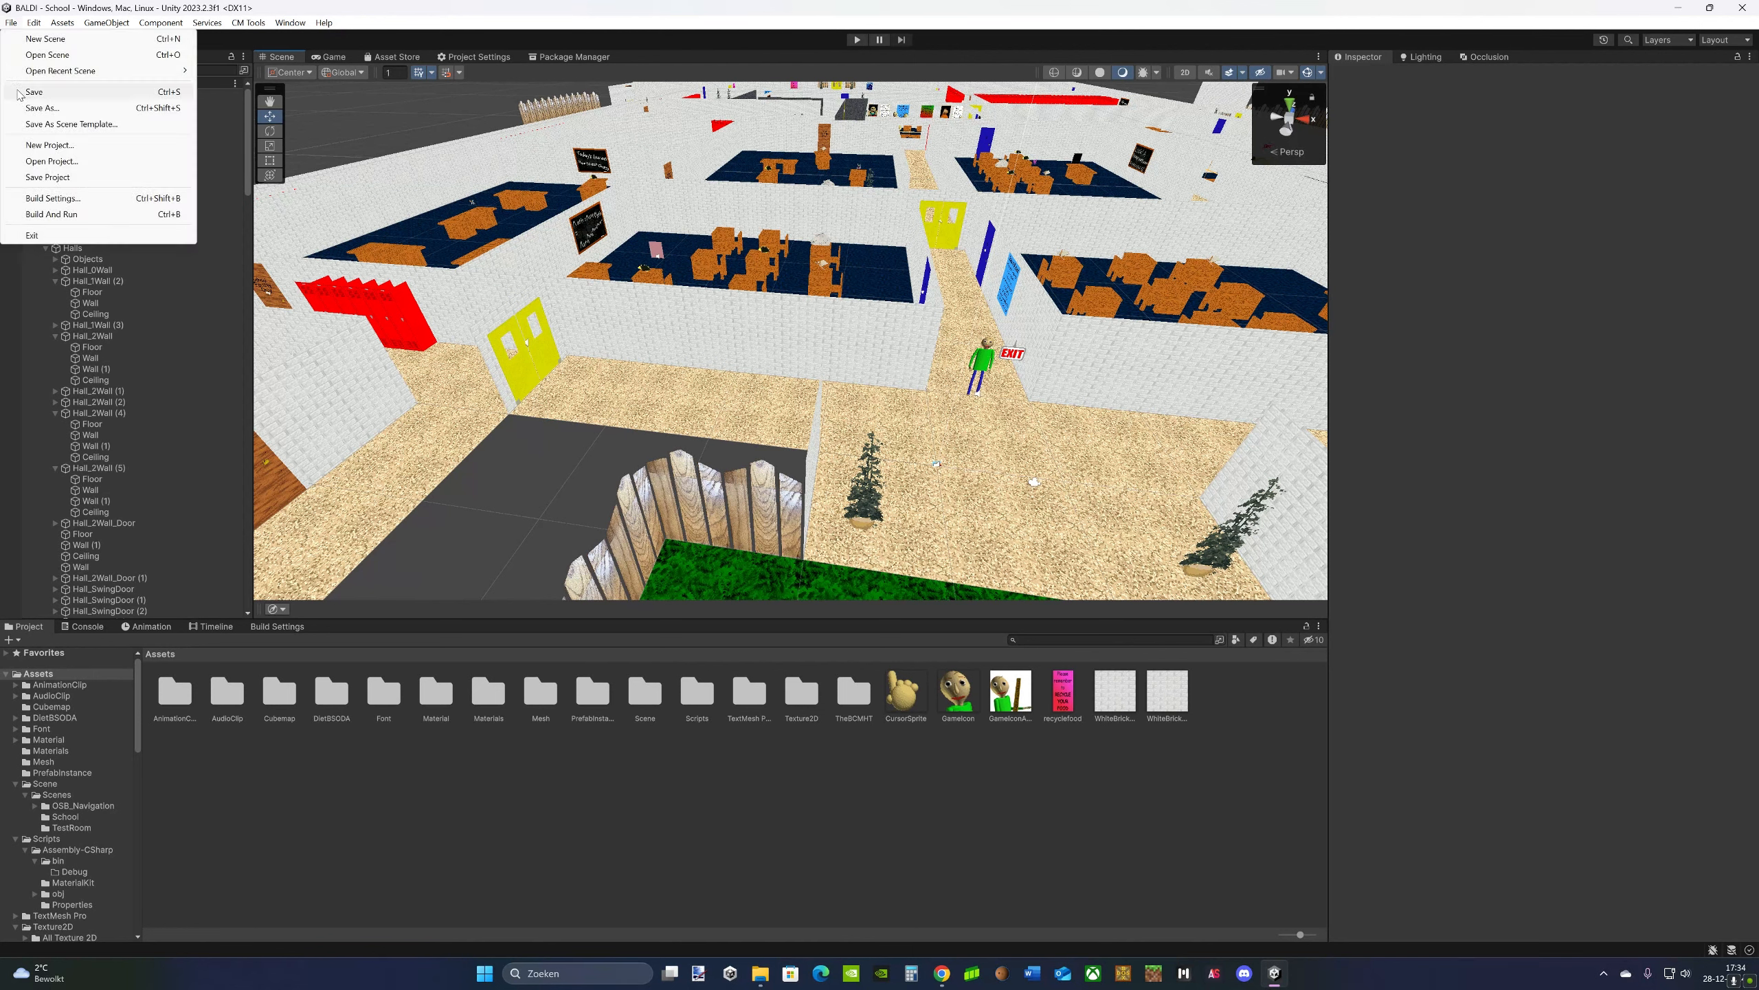
{"action": "left_click", "coordinate": [19, 91]}
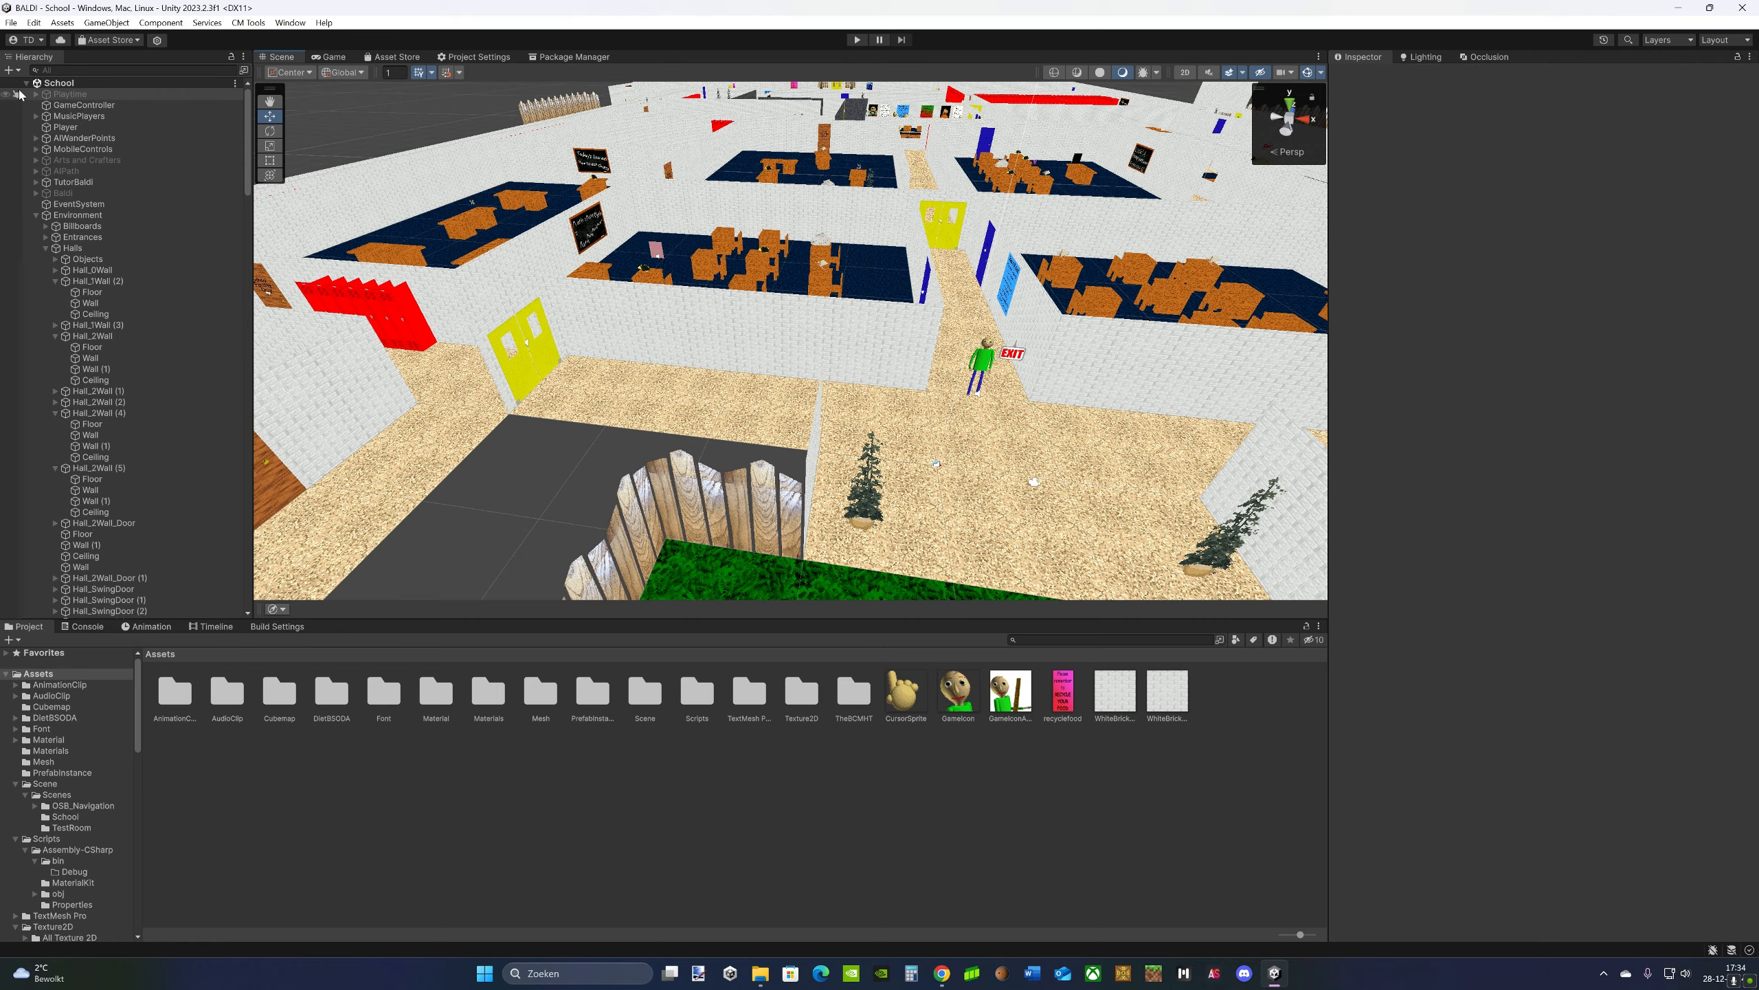
- Examine the school's walls with the replaced brick texture from several viewpoints
{"action": "key", "text": "s"}
{"action": "right_click_drag", "start_coordinate": [727, 367], "coordinate": [657, 368]}
{"action": "key", "text": "d"}
{"action": "key", "text": "w"}
{"action": "key", "text": "s"}
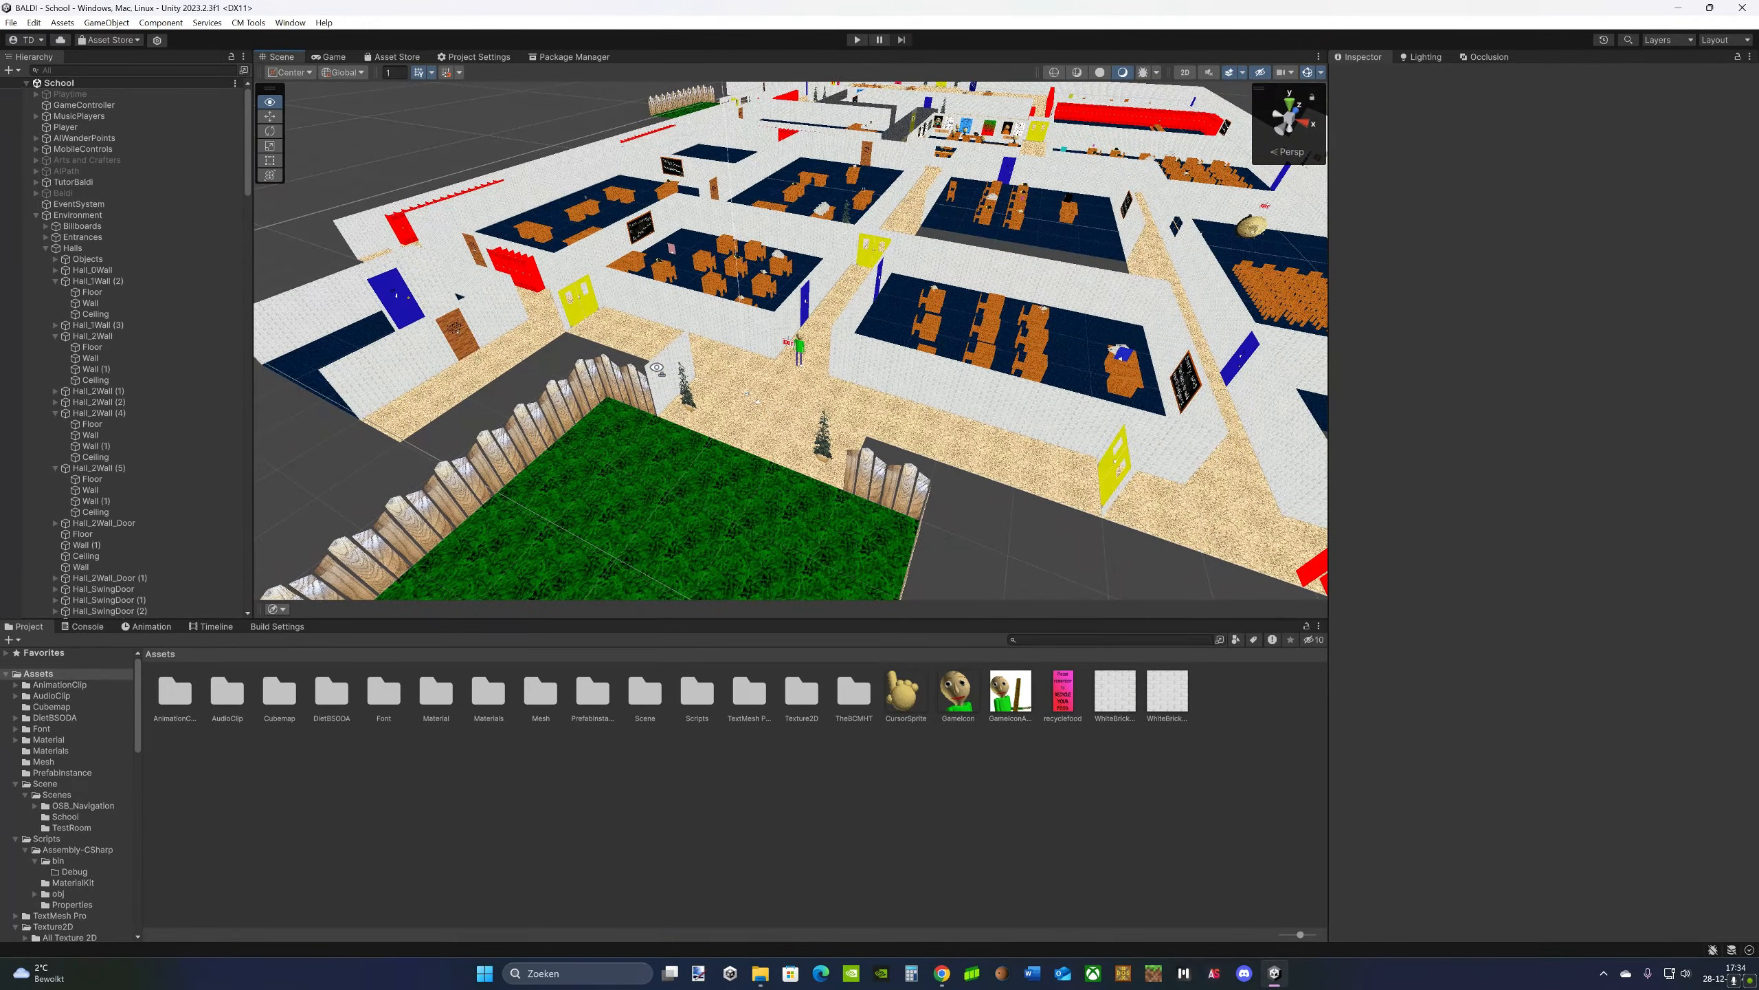
{"action": "right_click_drag", "start_coordinate": [1028, 304], "coordinate": [972, 324]}
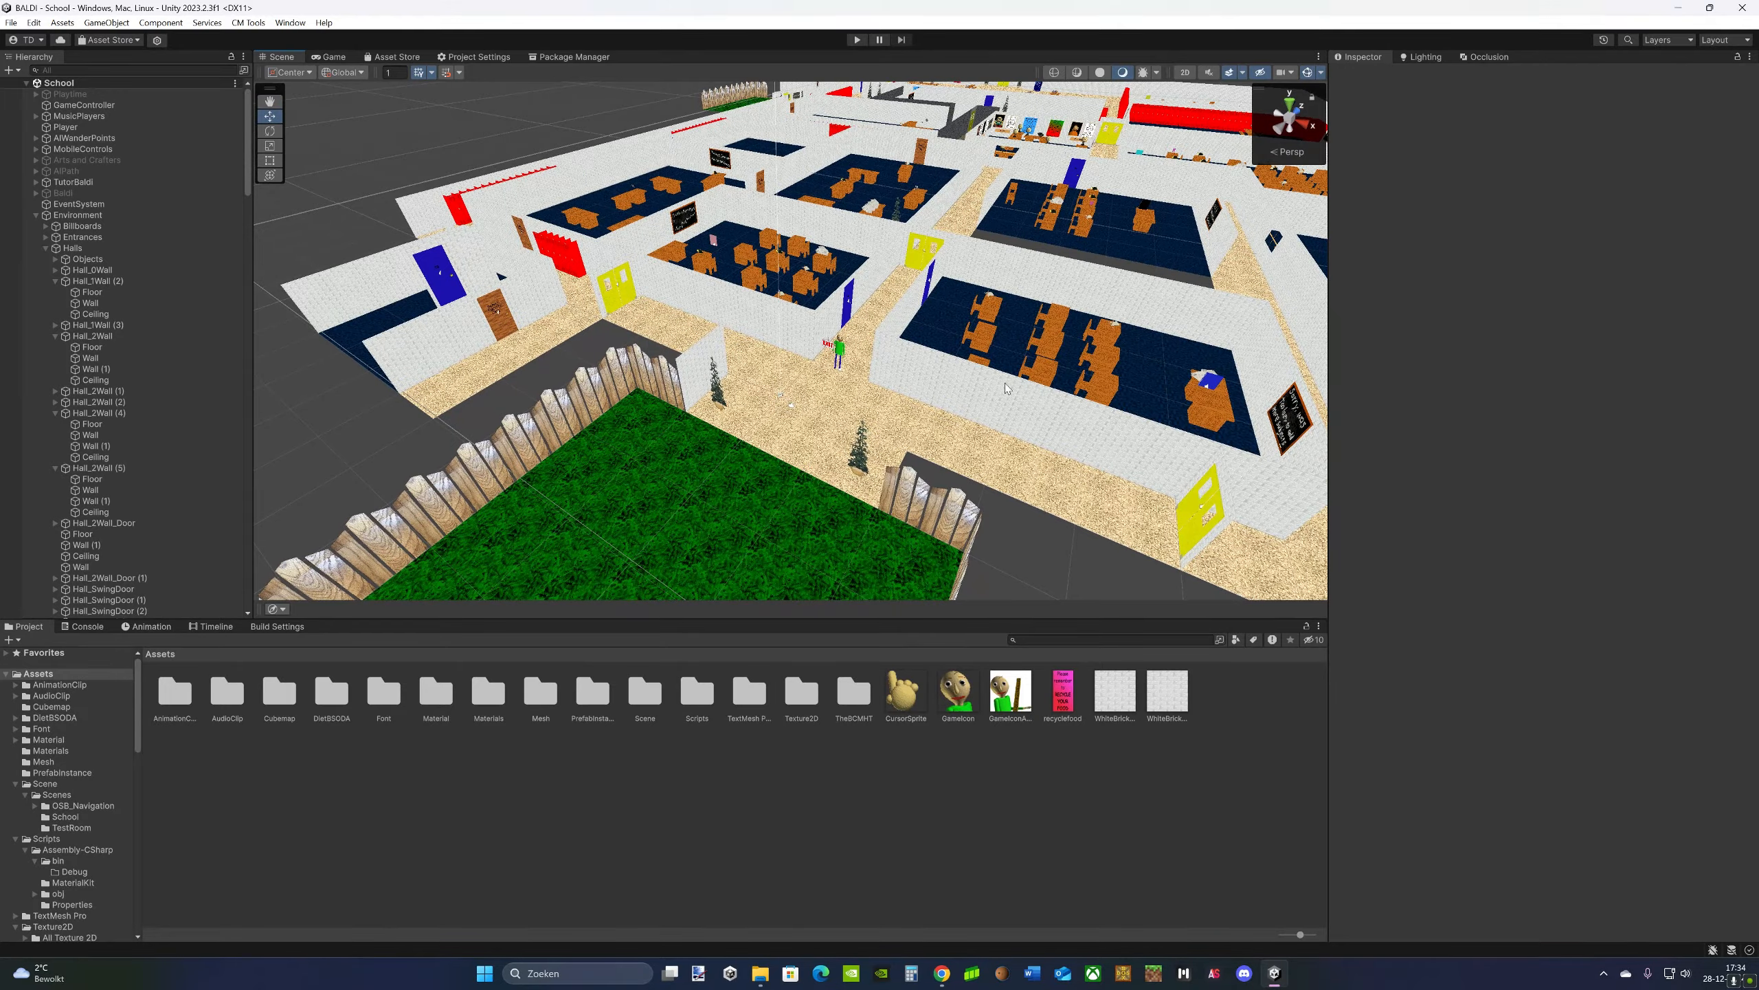
{"action": "right_click_drag", "start_coordinate": [1005, 383], "coordinate": [852, 511]}
{"action": "key", "text": "w"}
{"action": "key", "text": "s"}
- Switch to the browser and review GameBanana's How to Add Diet BSODA tutorial from its overview to the code steps
{"action": "key", "text": "alt+Tab"}
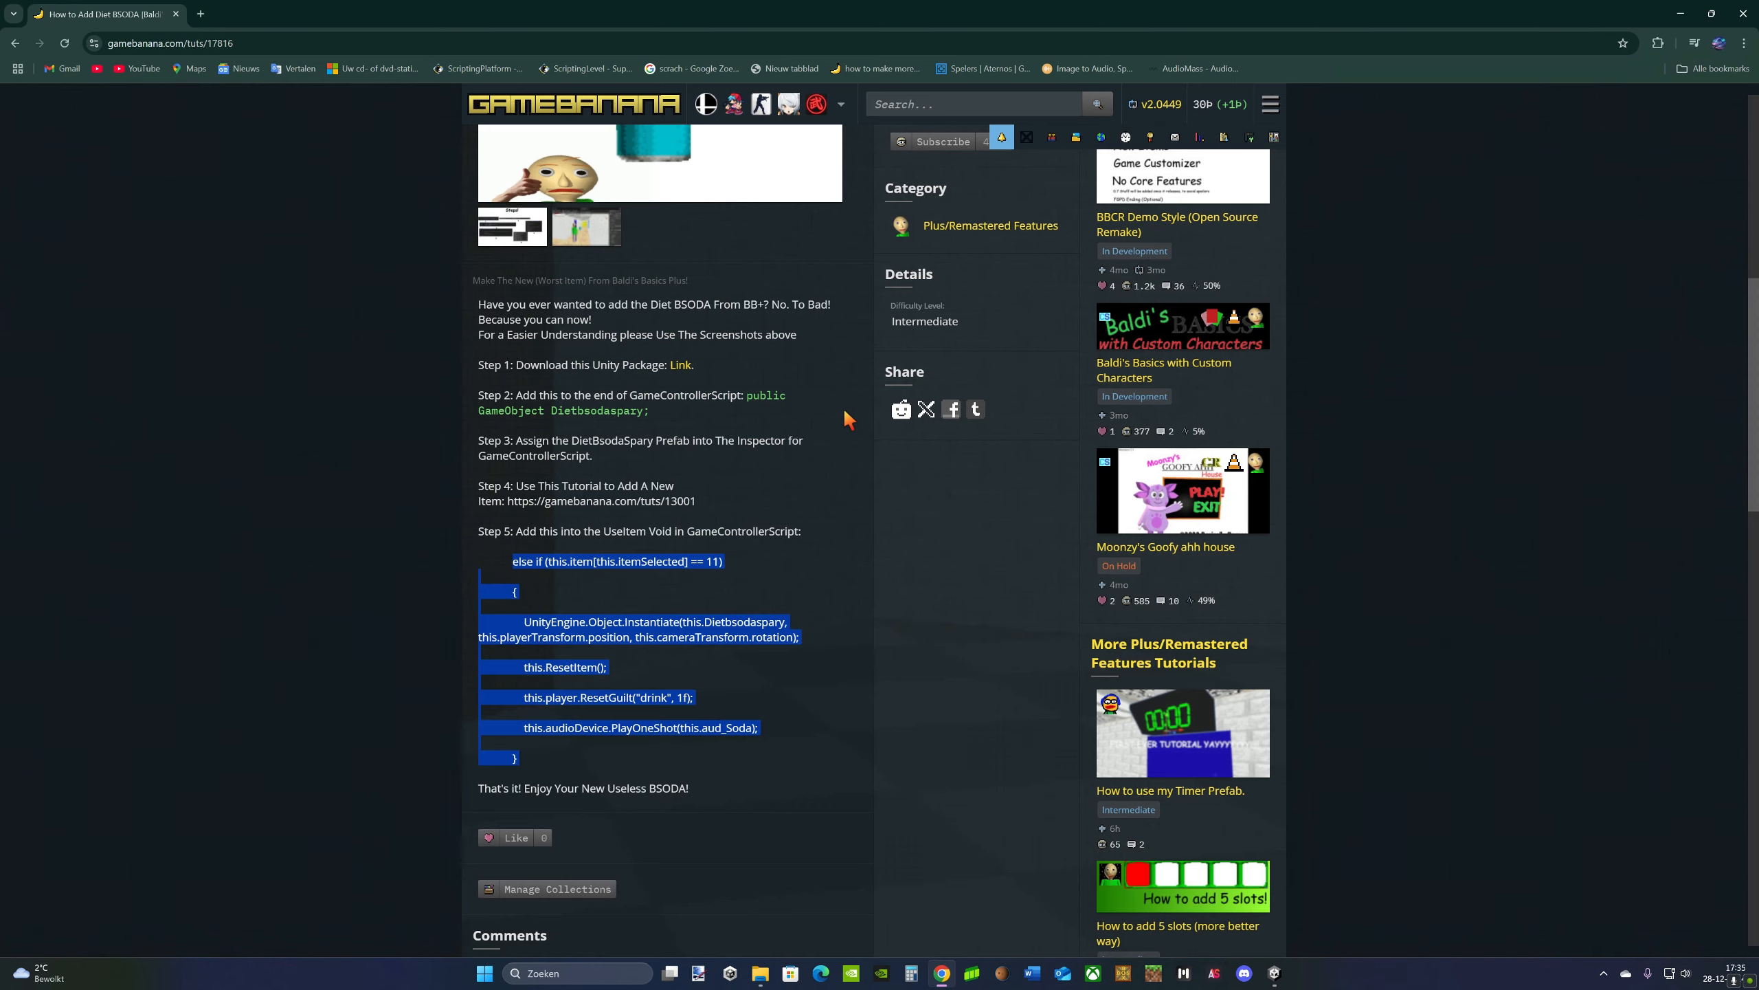
{"action": "scroll", "coordinate": [286, 247], "scroll_direction": "up", "scroll_amount": 10}
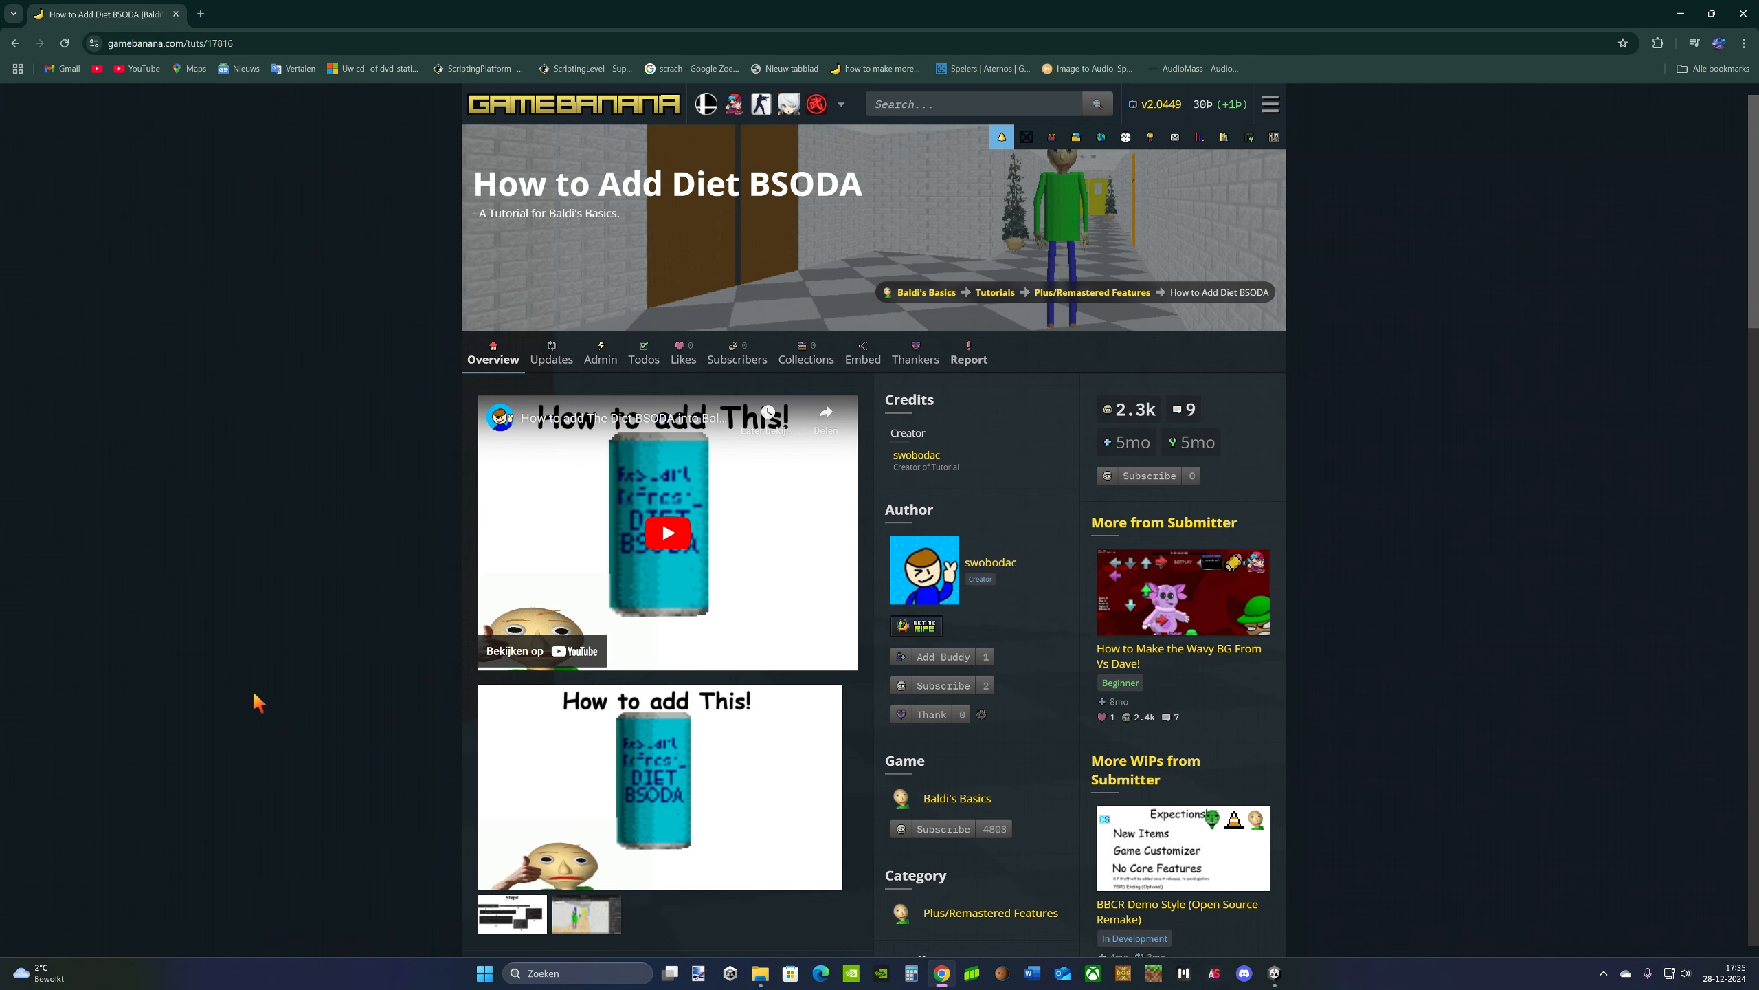
{"action": "scroll", "coordinate": [255, 702], "scroll_direction": "down", "scroll_amount": 8}
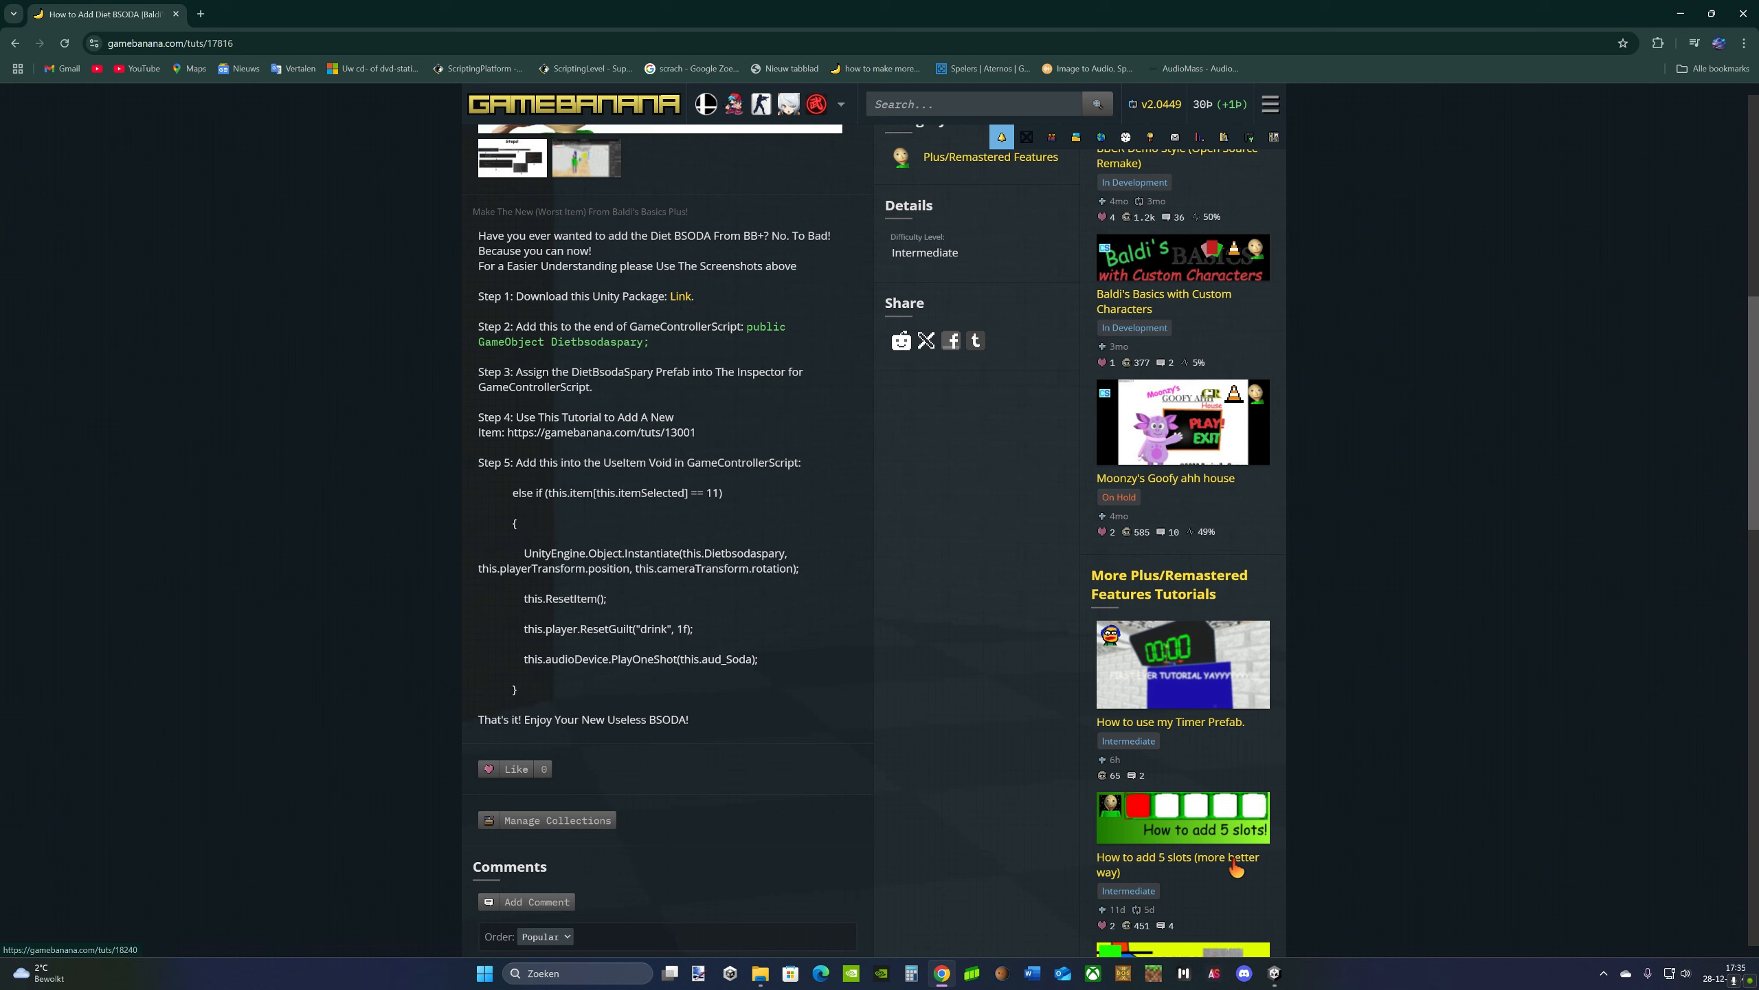
{"action": "mouse_move", "coordinate": [1272, 987]}
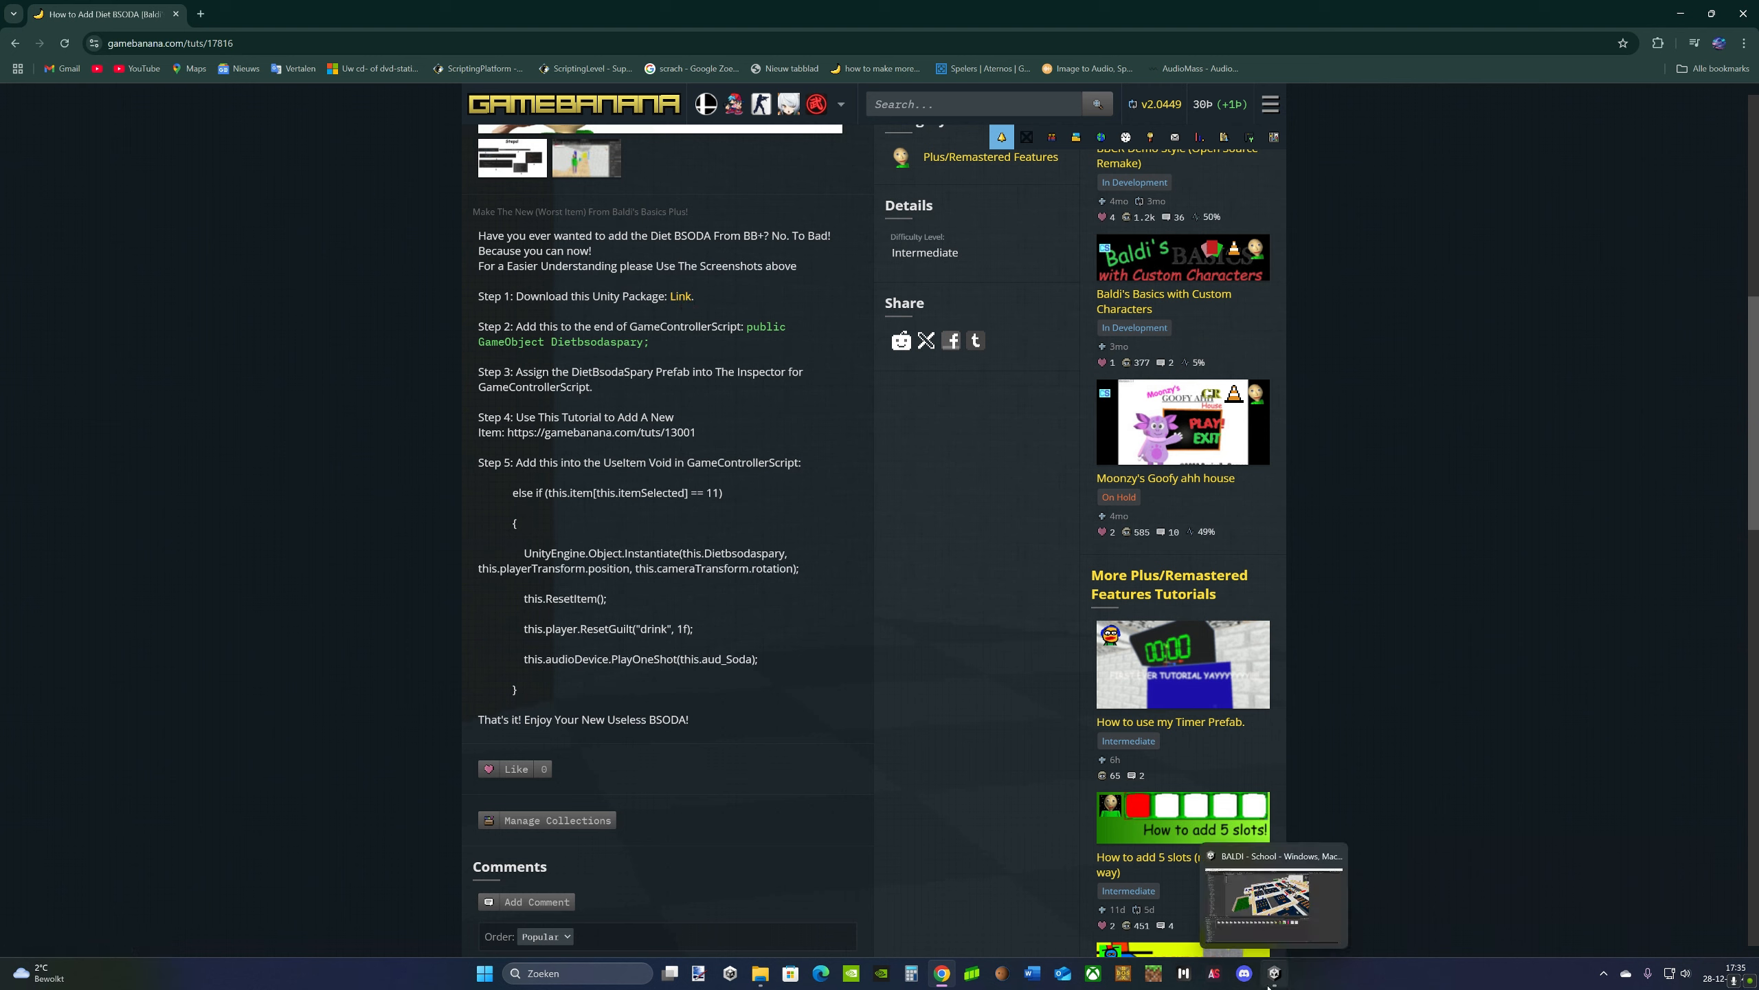
- Switch to Unity and try to import DietBSODAPackage.unitypackage from Downloads into the project's Assets
{"action": "left_click", "coordinate": [1273, 974]}
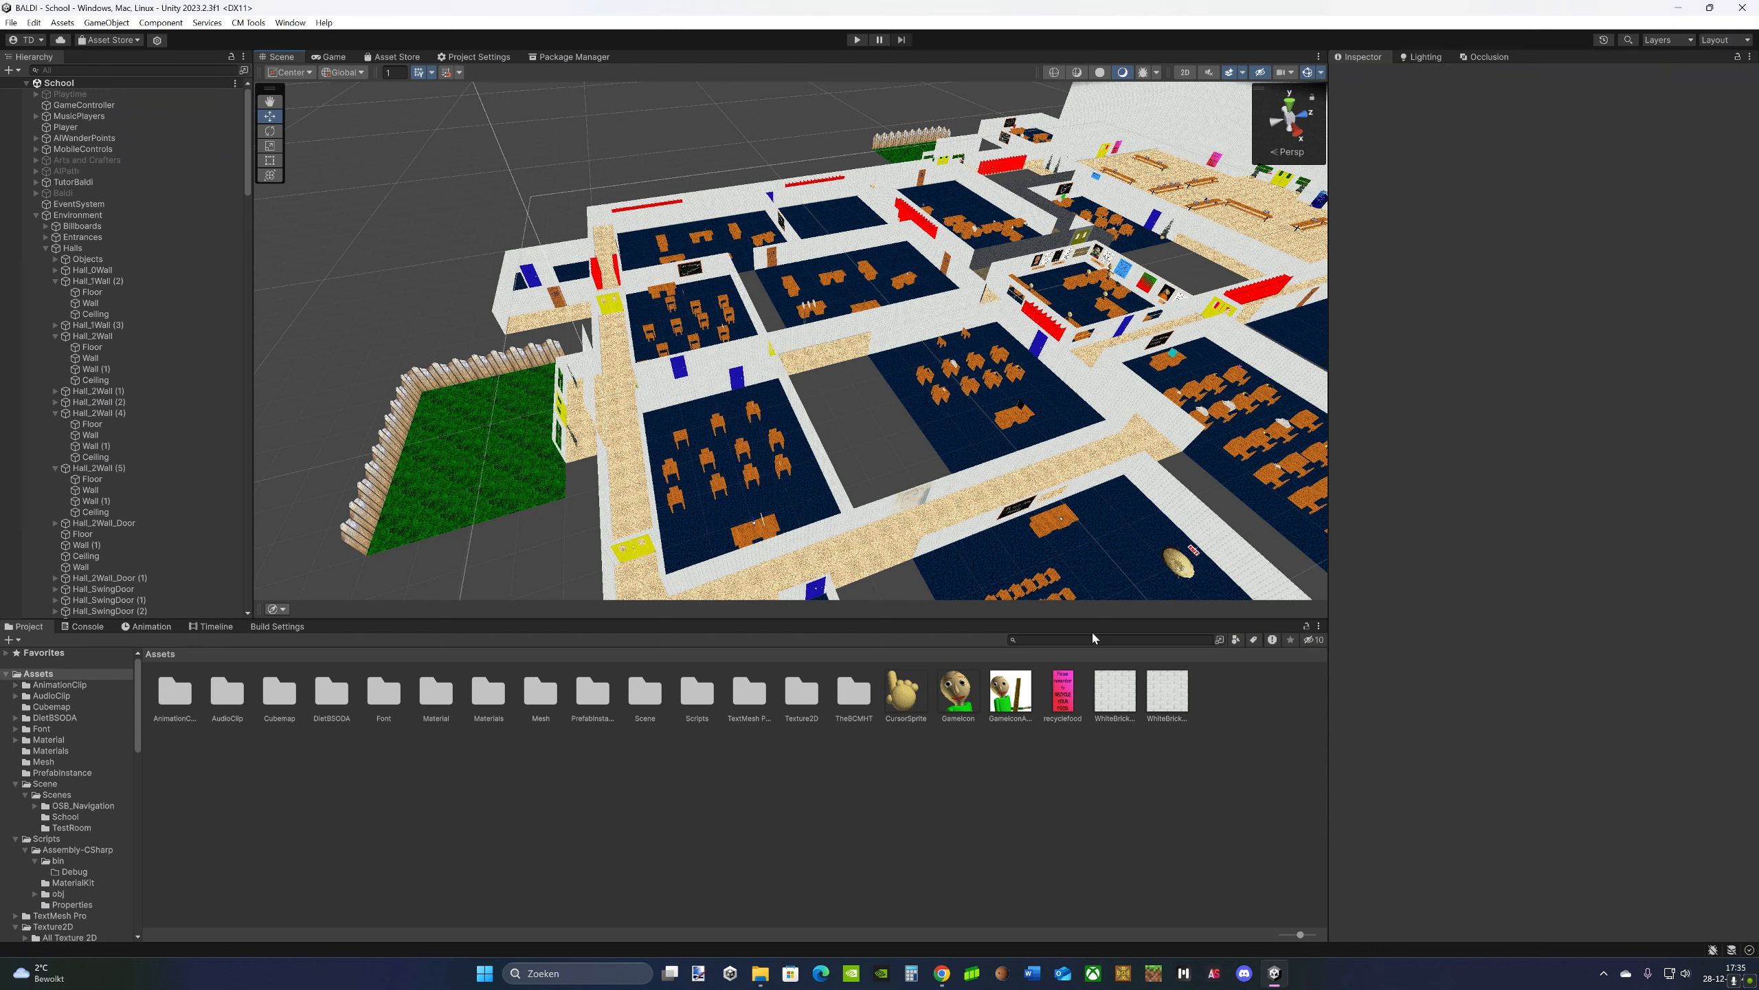
{"action": "type", "text": "gamecon"}
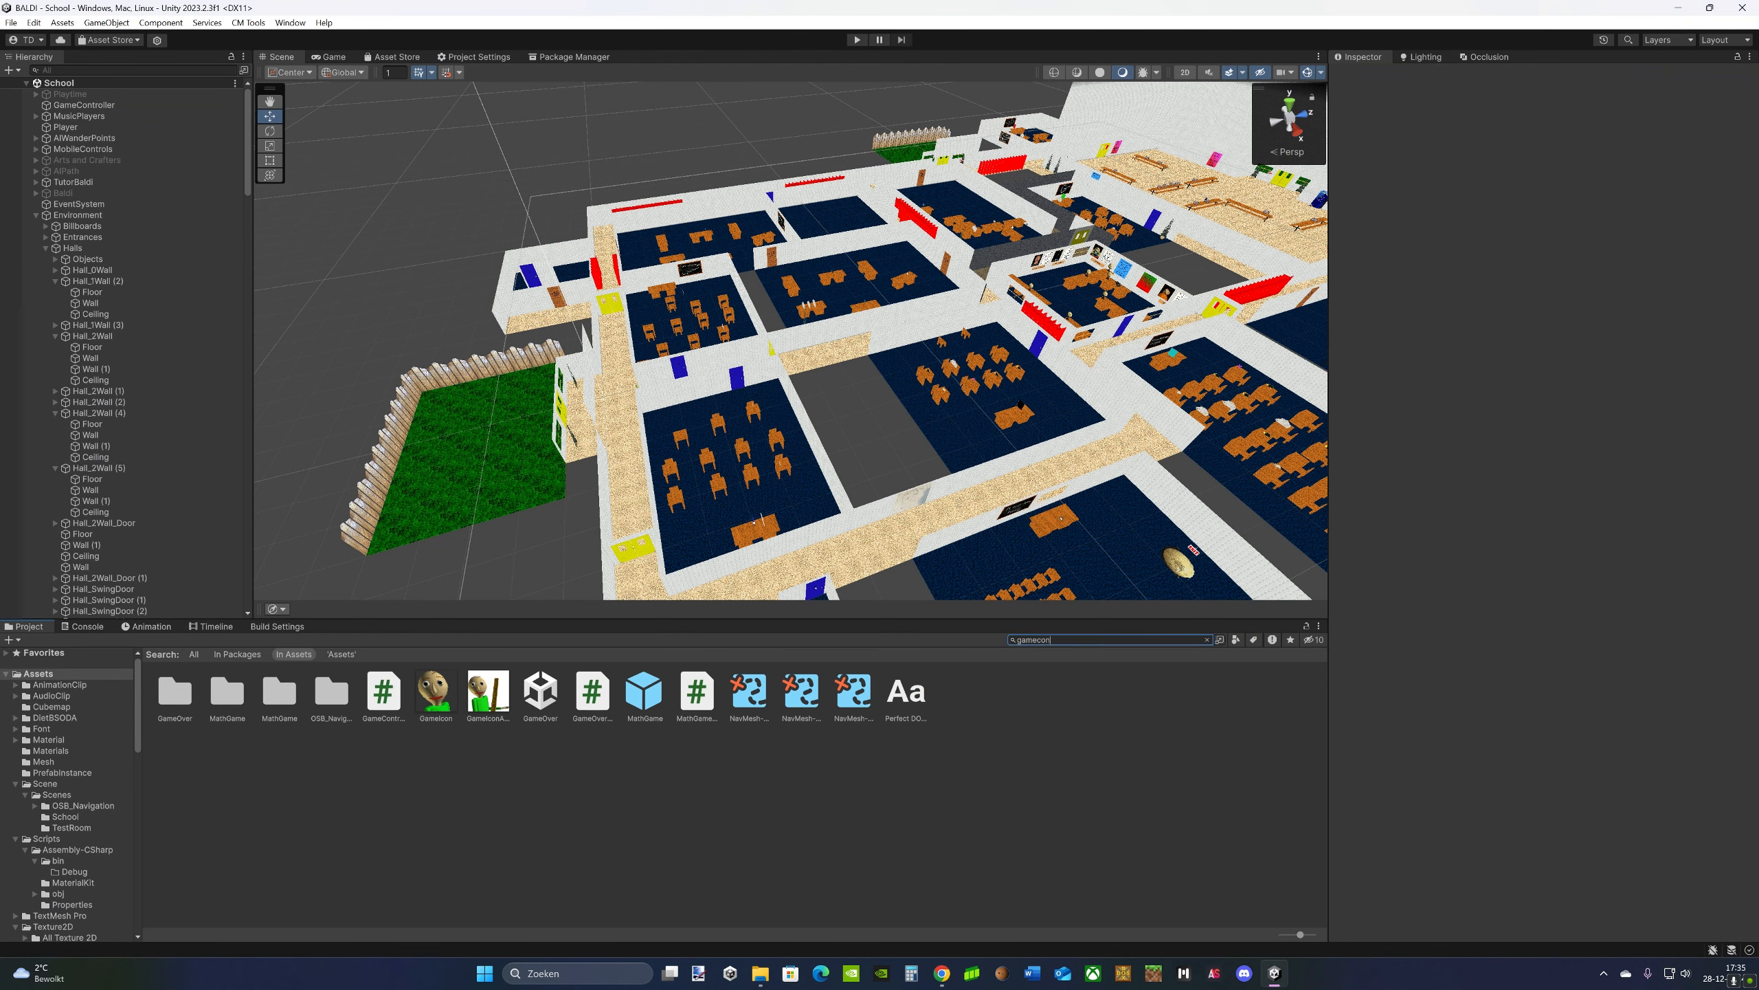
{"action": "left_click", "coordinate": [91, 675]}
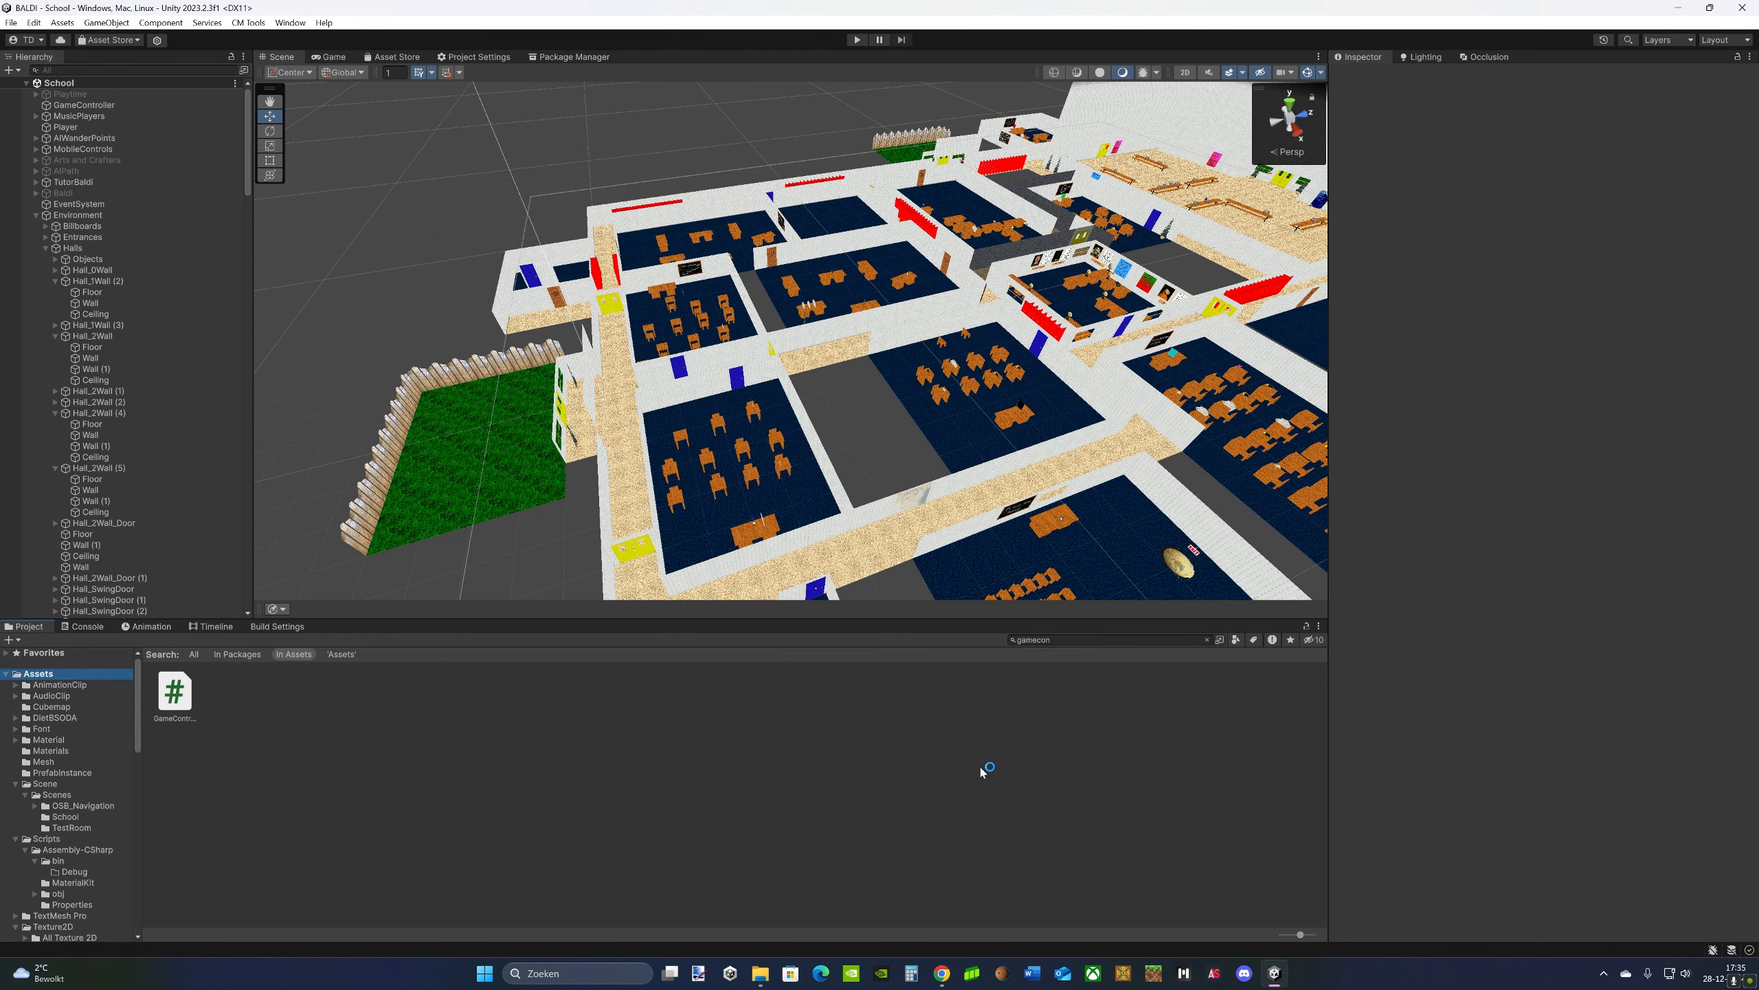
{"action": "right_click", "coordinate": [823, 789]}
{"action": "mouse_move", "coordinate": [891, 735]}
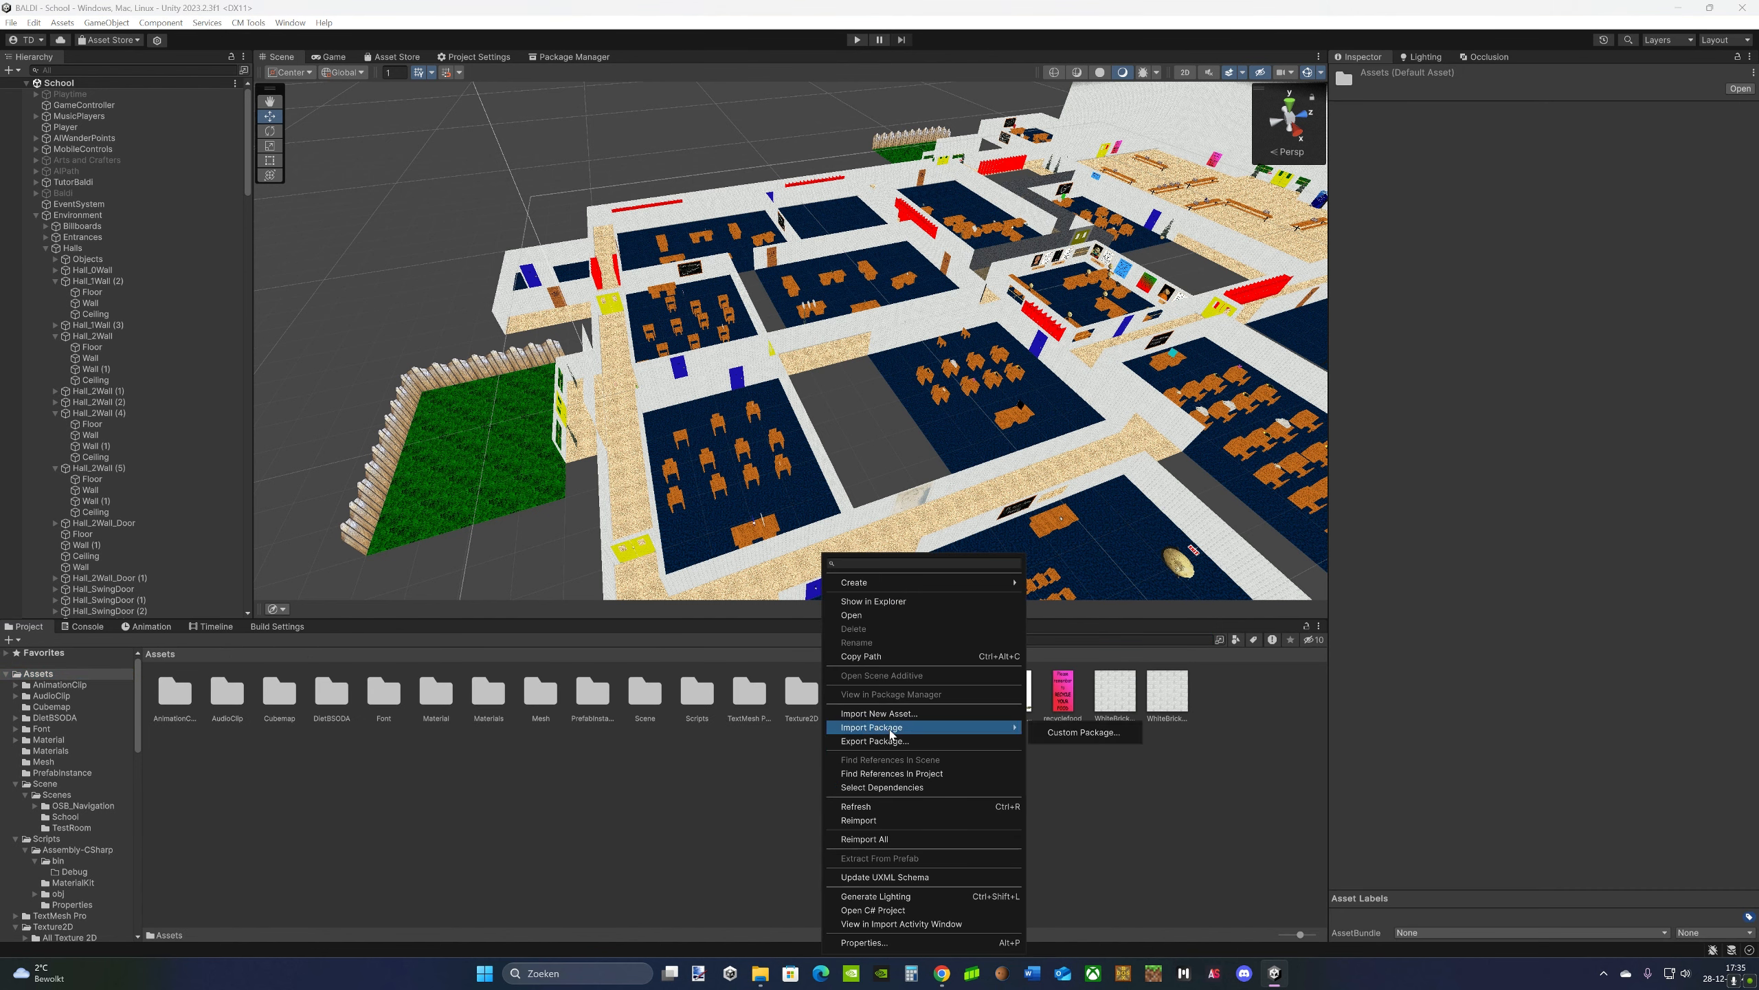
{"action": "left_click", "coordinate": [1058, 730]}
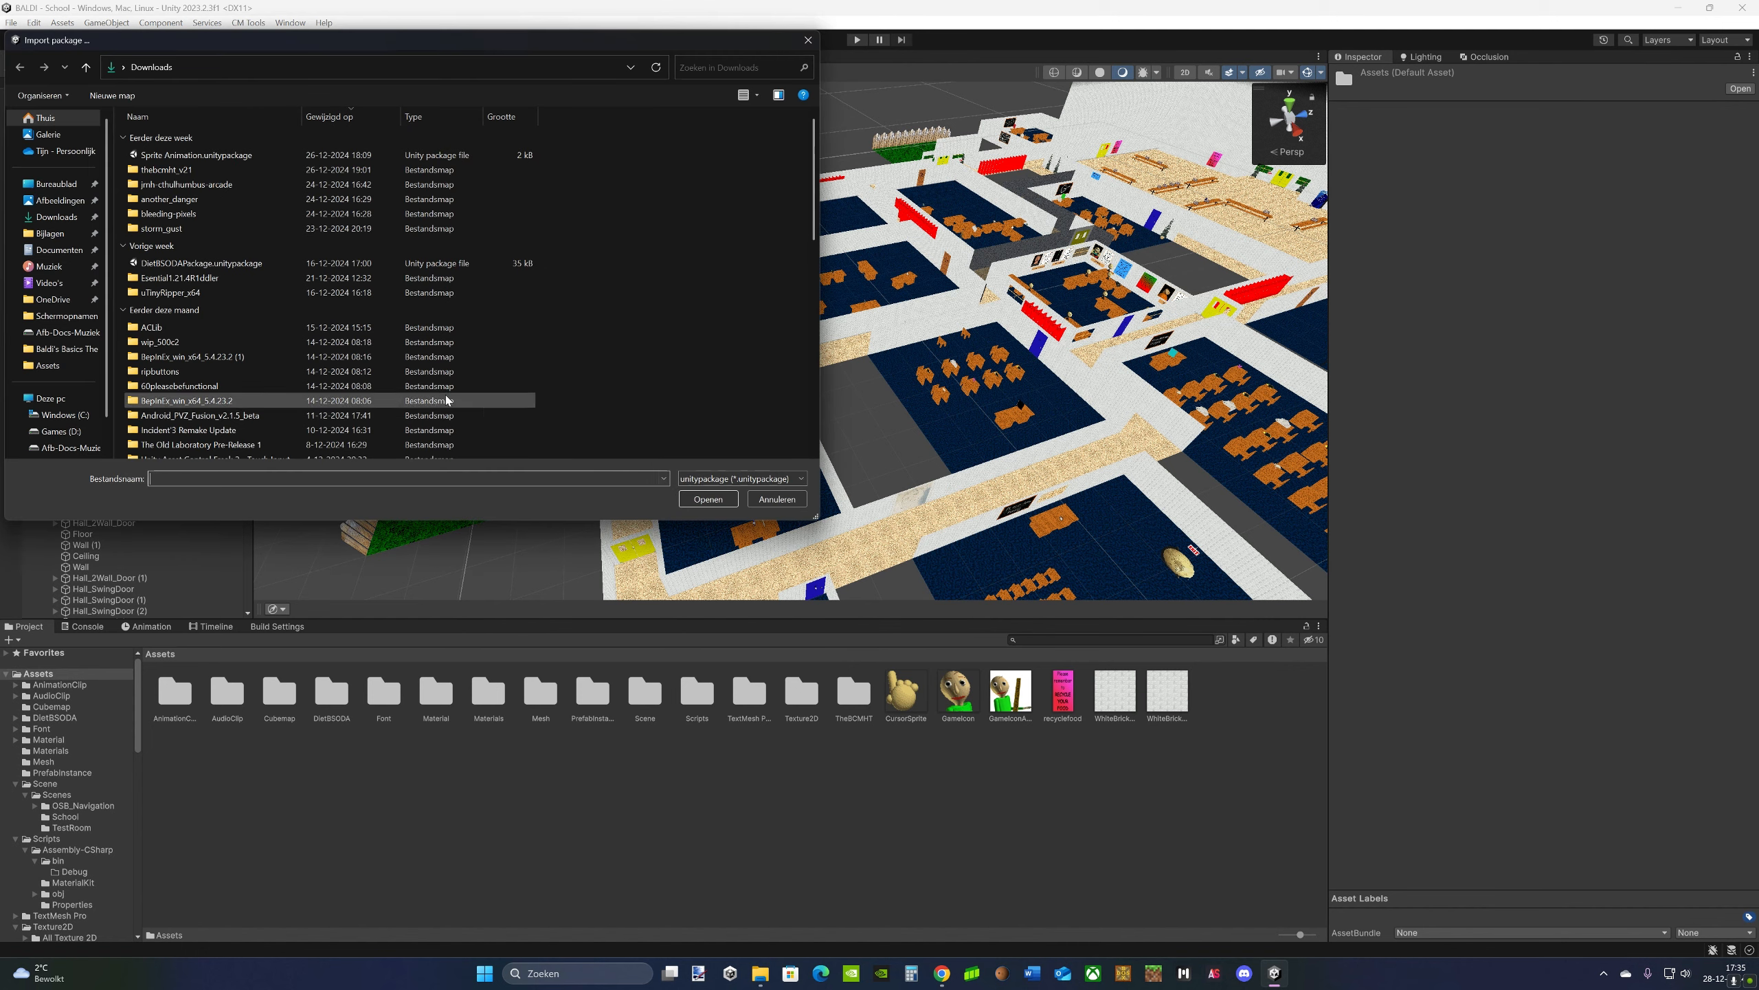
{"action": "left_click", "coordinate": [171, 265]}
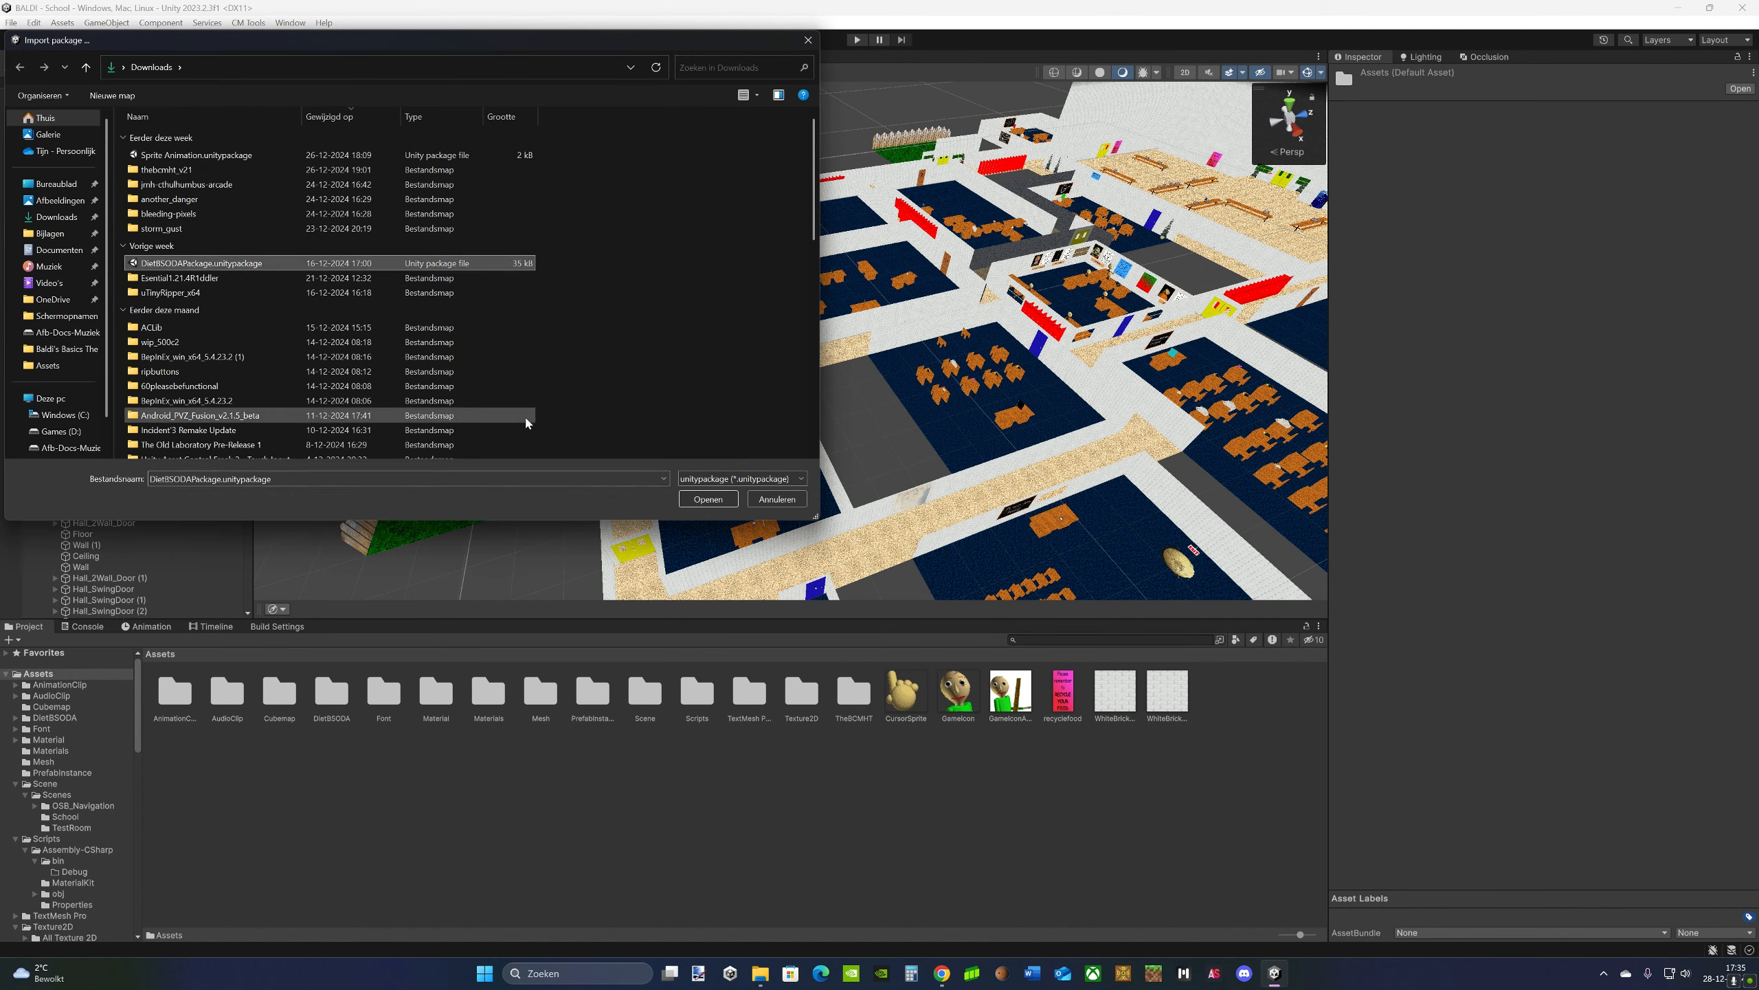
{"action": "left_click", "coordinate": [696, 503]}
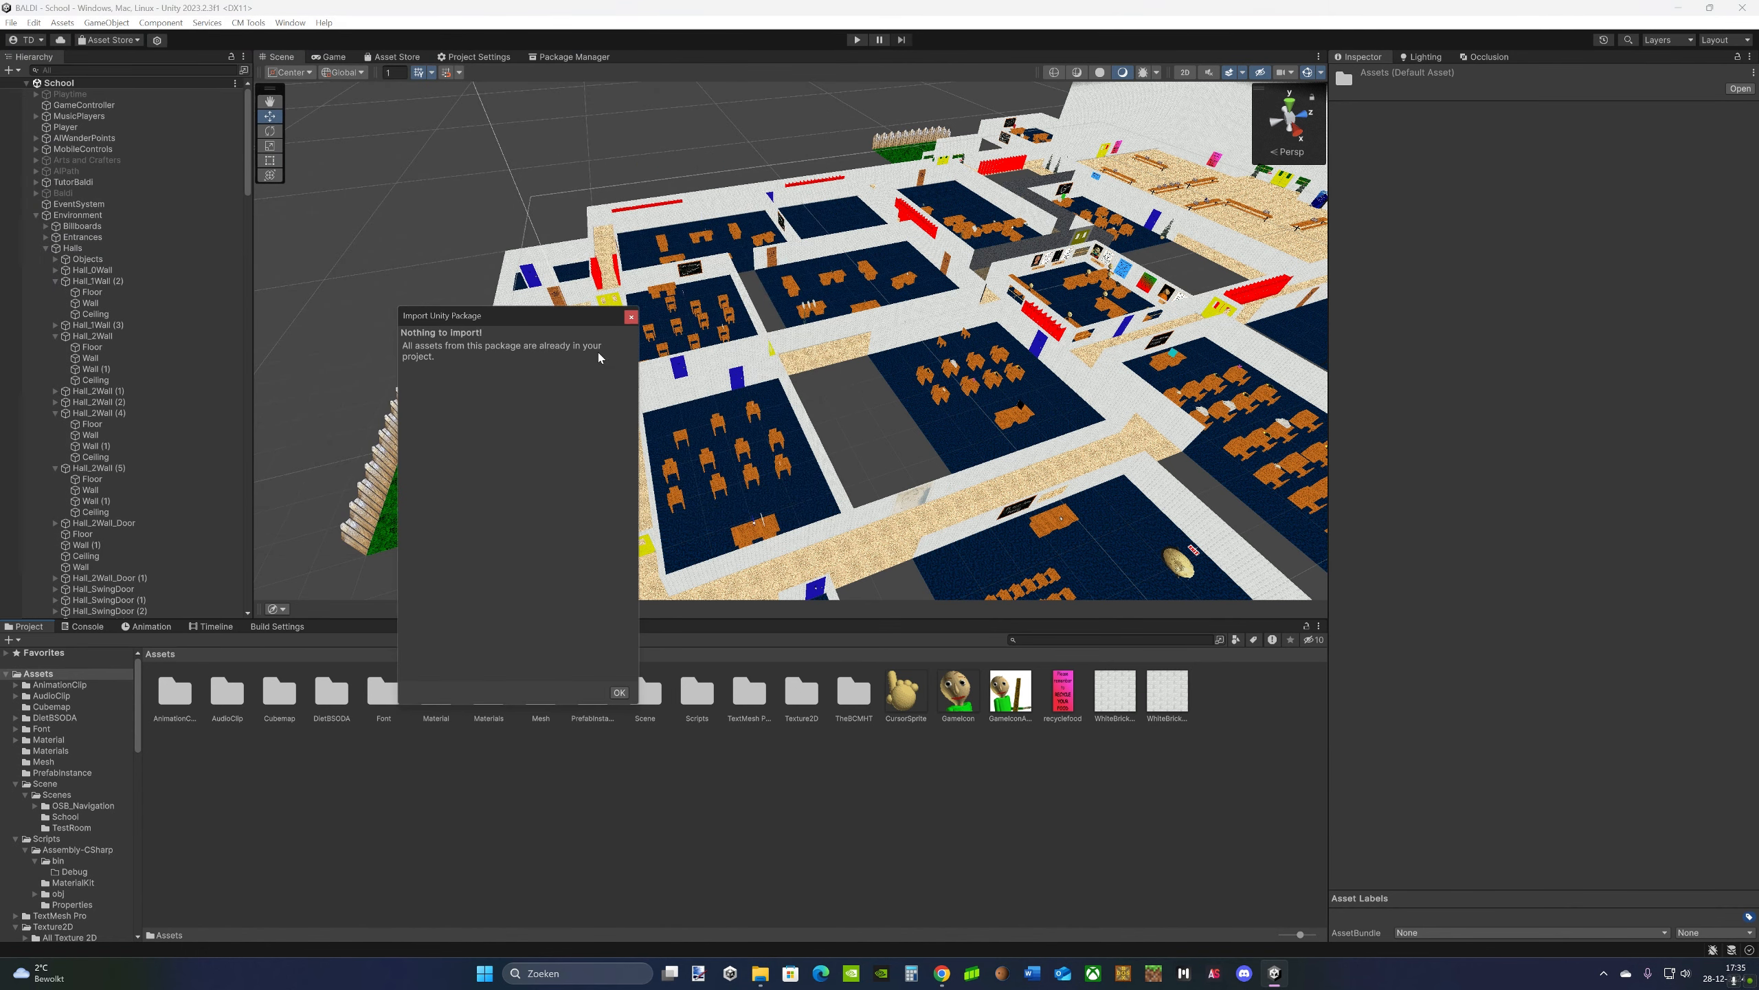
{"action": "left_click", "coordinate": [619, 693]}
{"action": "left_click", "coordinate": [870, 745]}
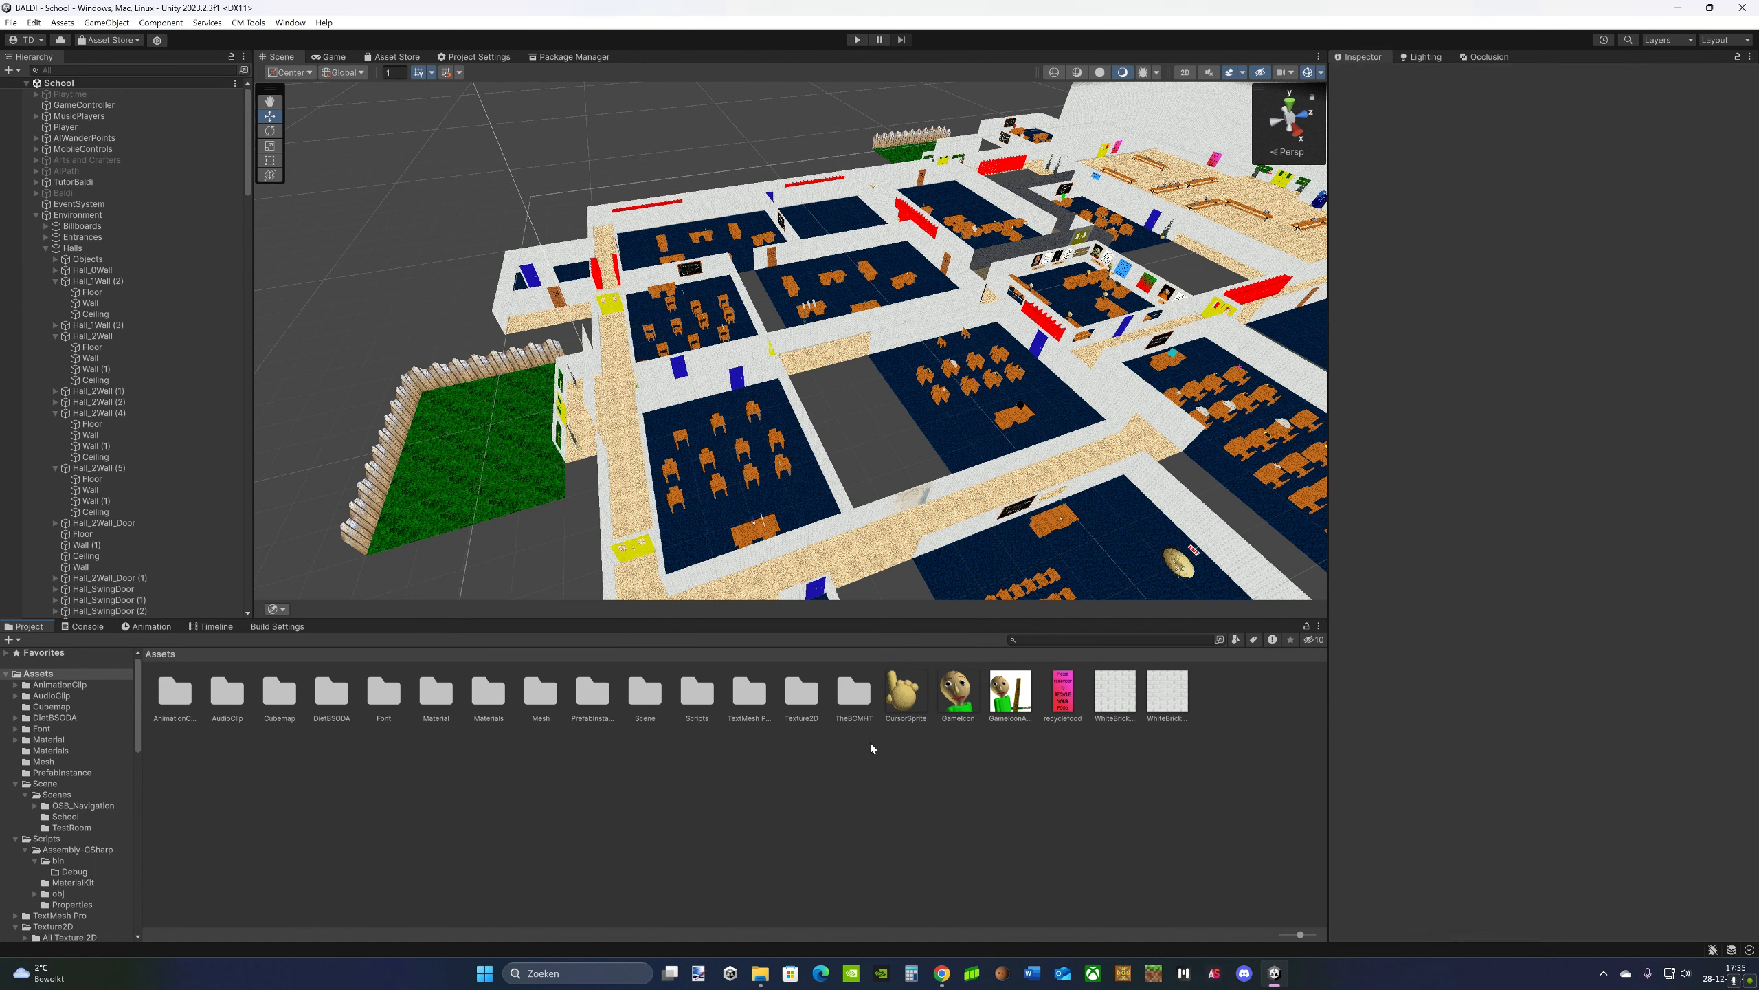
- Open GameControllerScript and examine UseItem's branches, including the Diet BSODA machine check and the itemSelected == 11 block
{"action": "key", "text": "ctrl+f"}
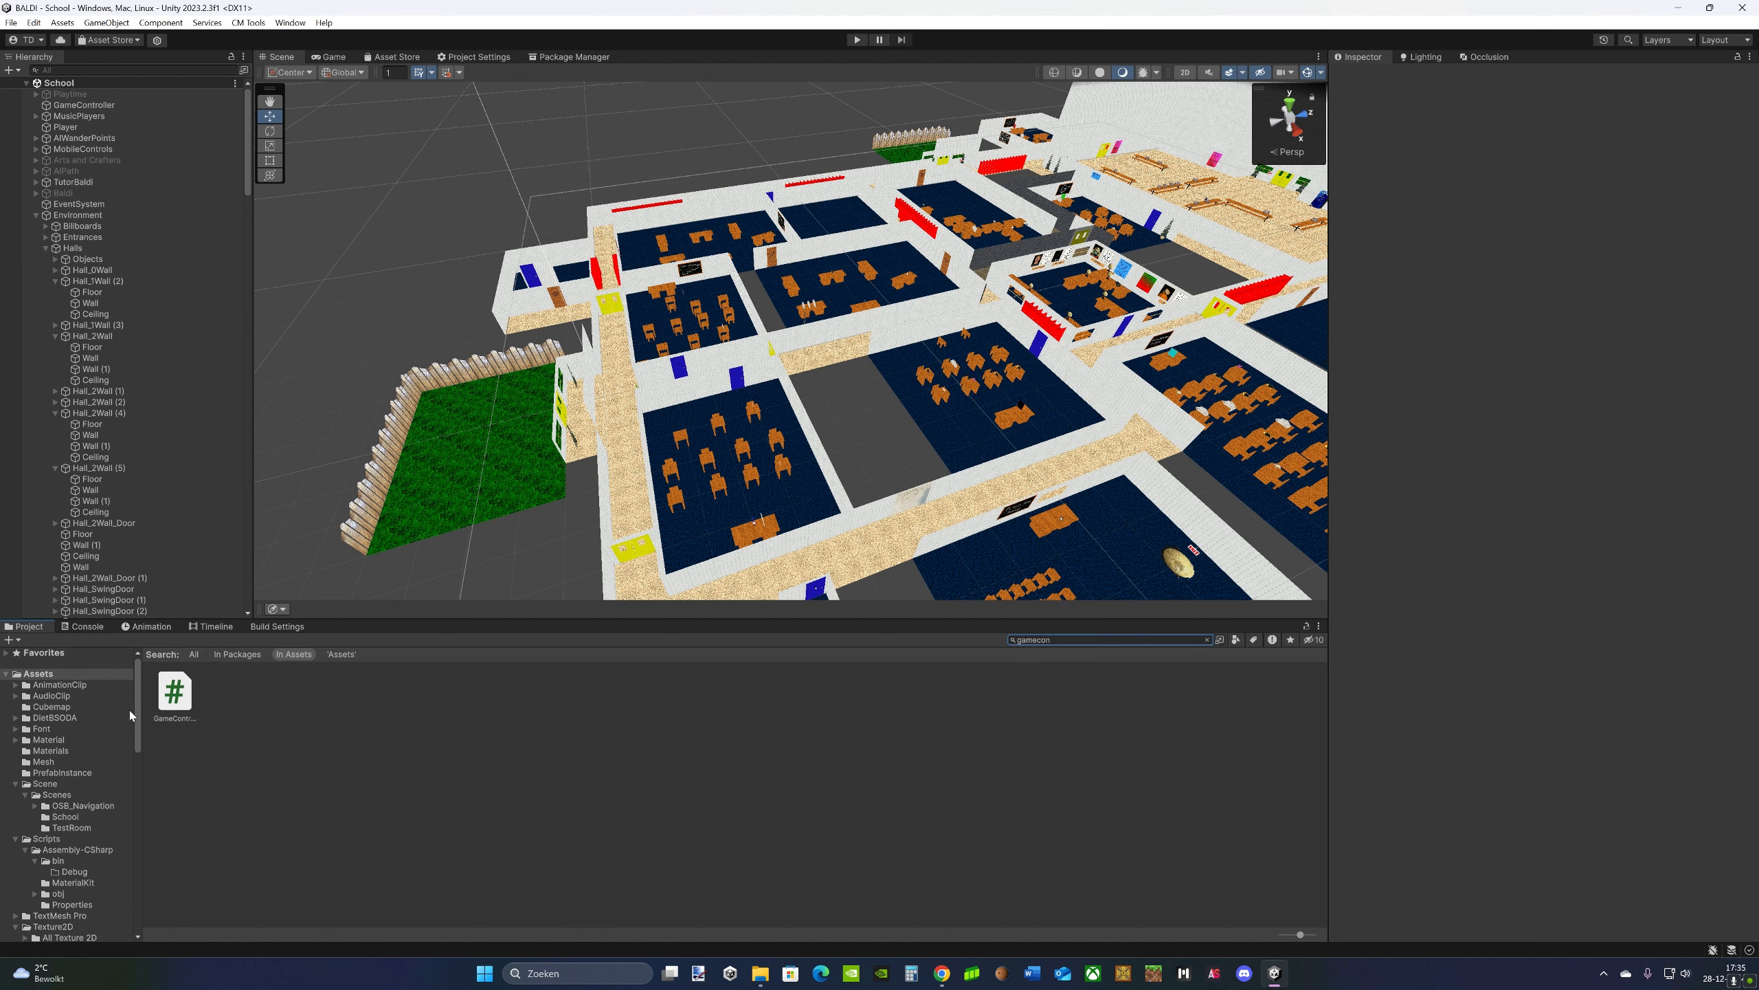
{"action": "double_click", "coordinate": [166, 708]}
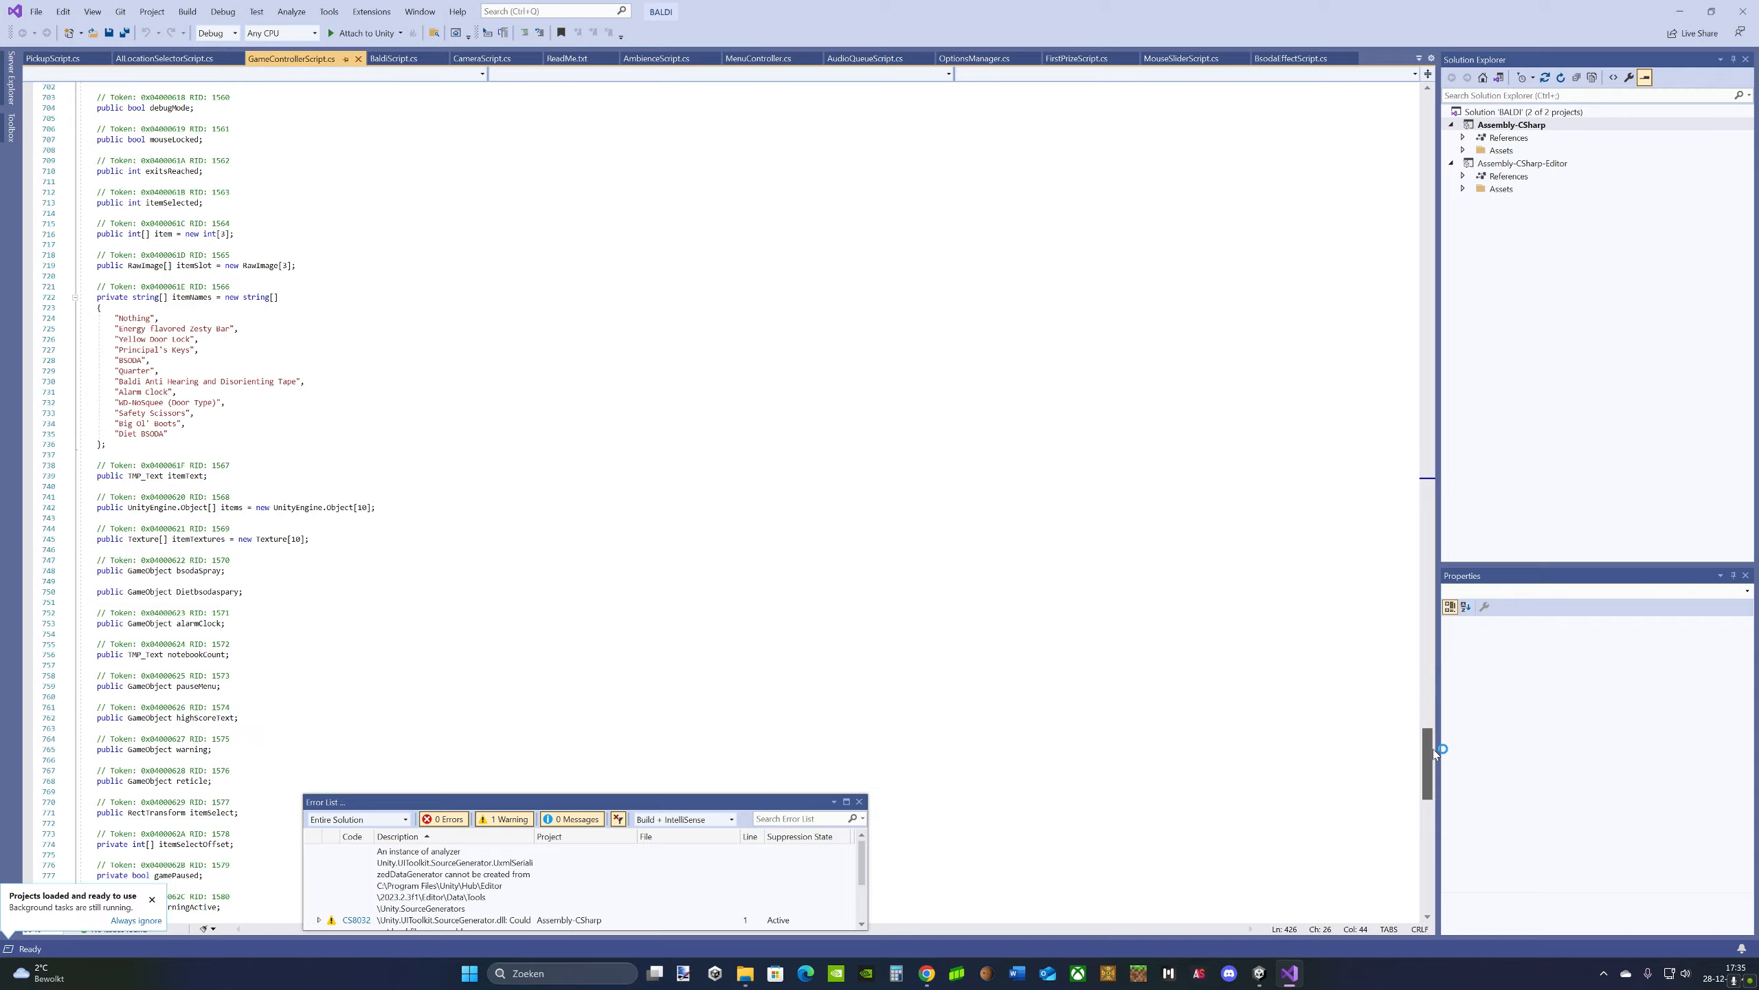
{"action": "left_click_drag", "start_coordinate": [1432, 748], "coordinate": [1443, 458]}
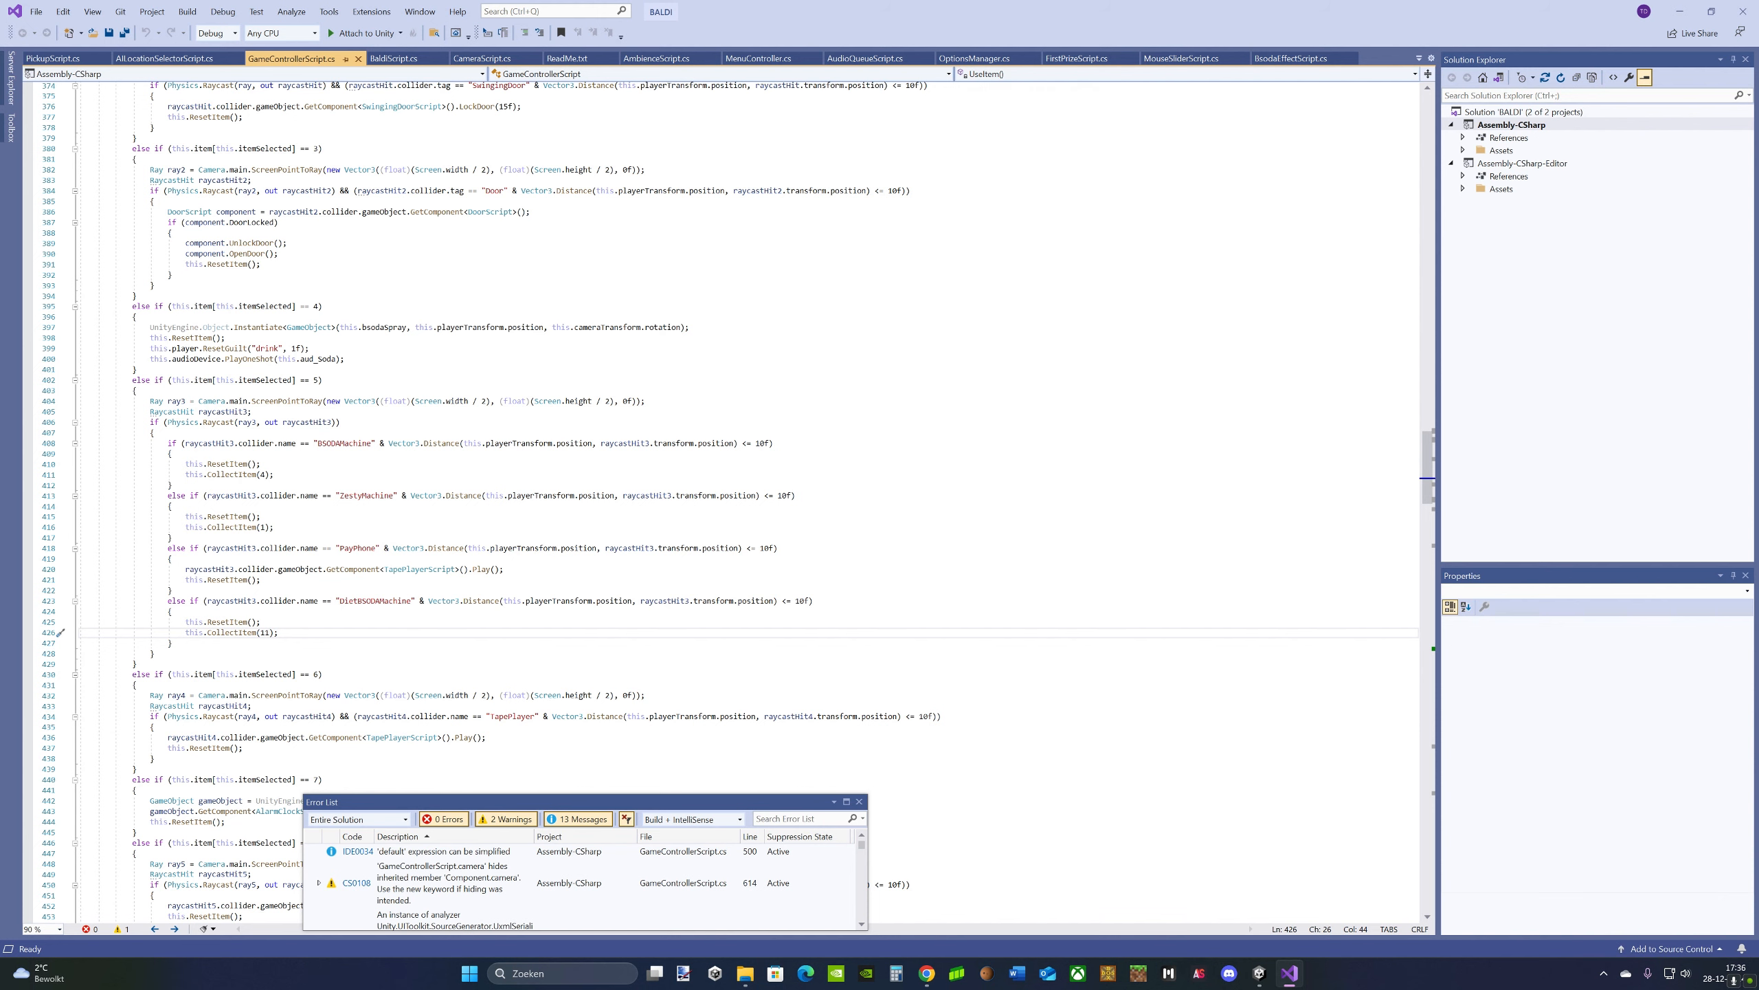
{"action": "left_click_drag", "start_coordinate": [1443, 457], "coordinate": [1443, 490]}
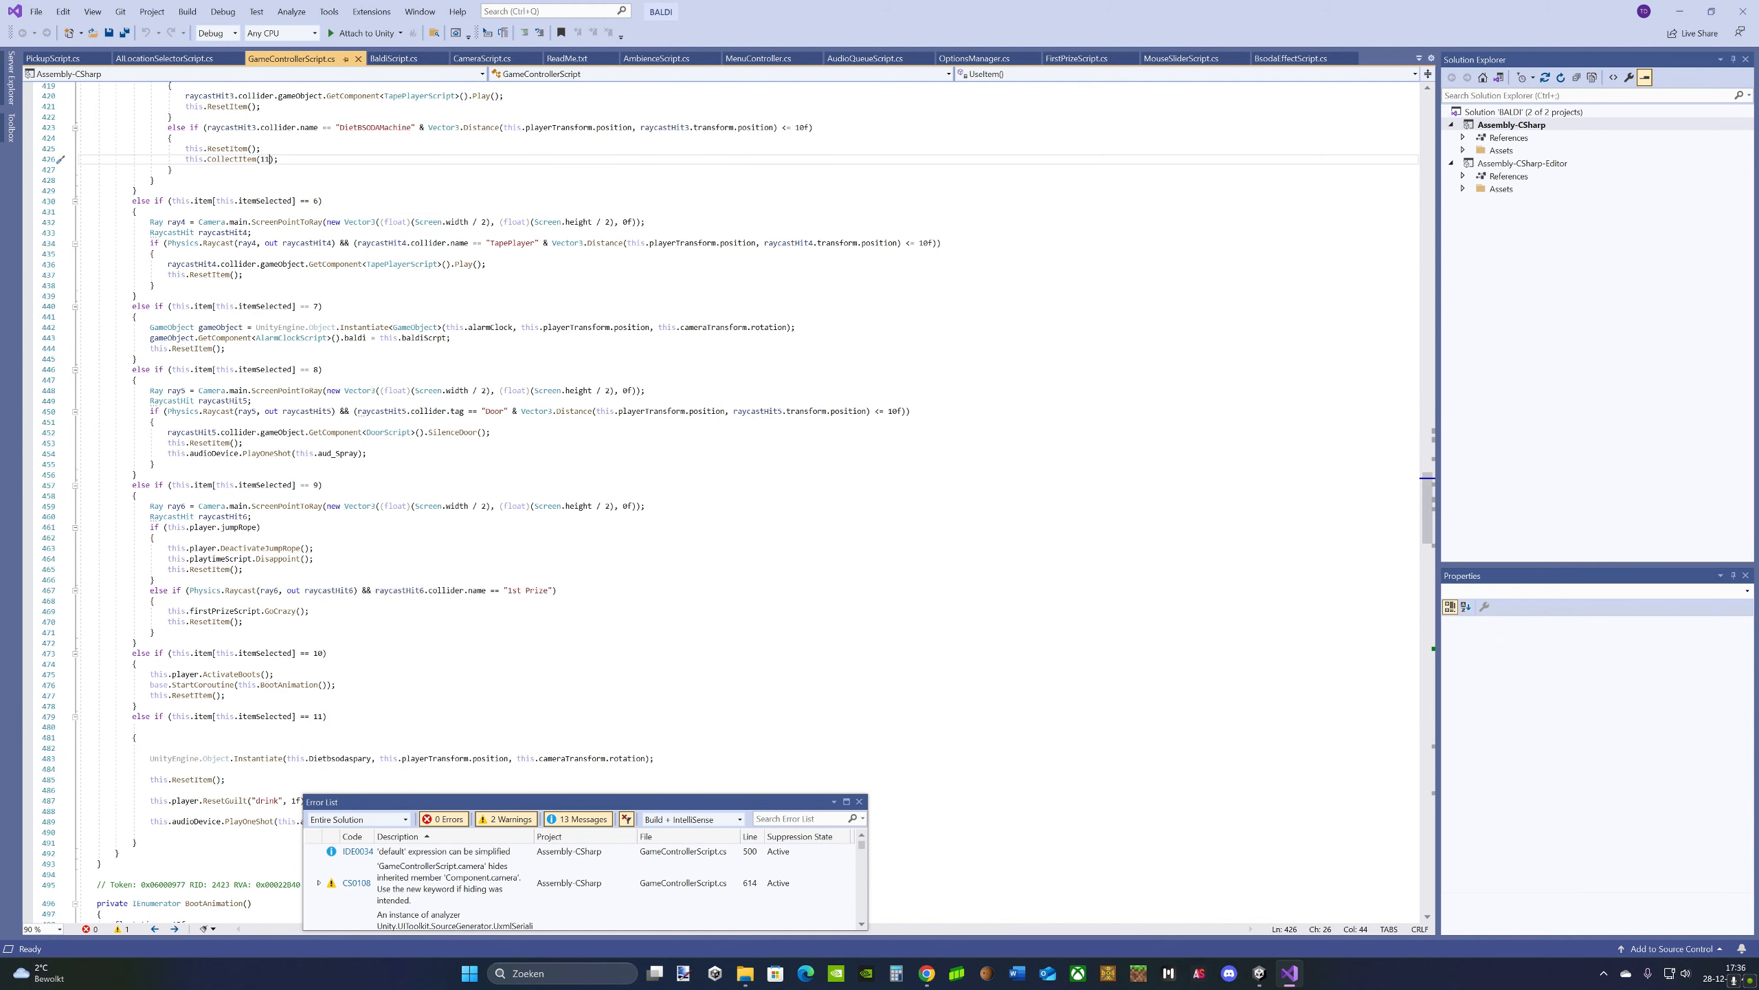
{"action": "scroll", "coordinate": [720, 502], "scroll_direction": "down", "scroll_amount": 3}
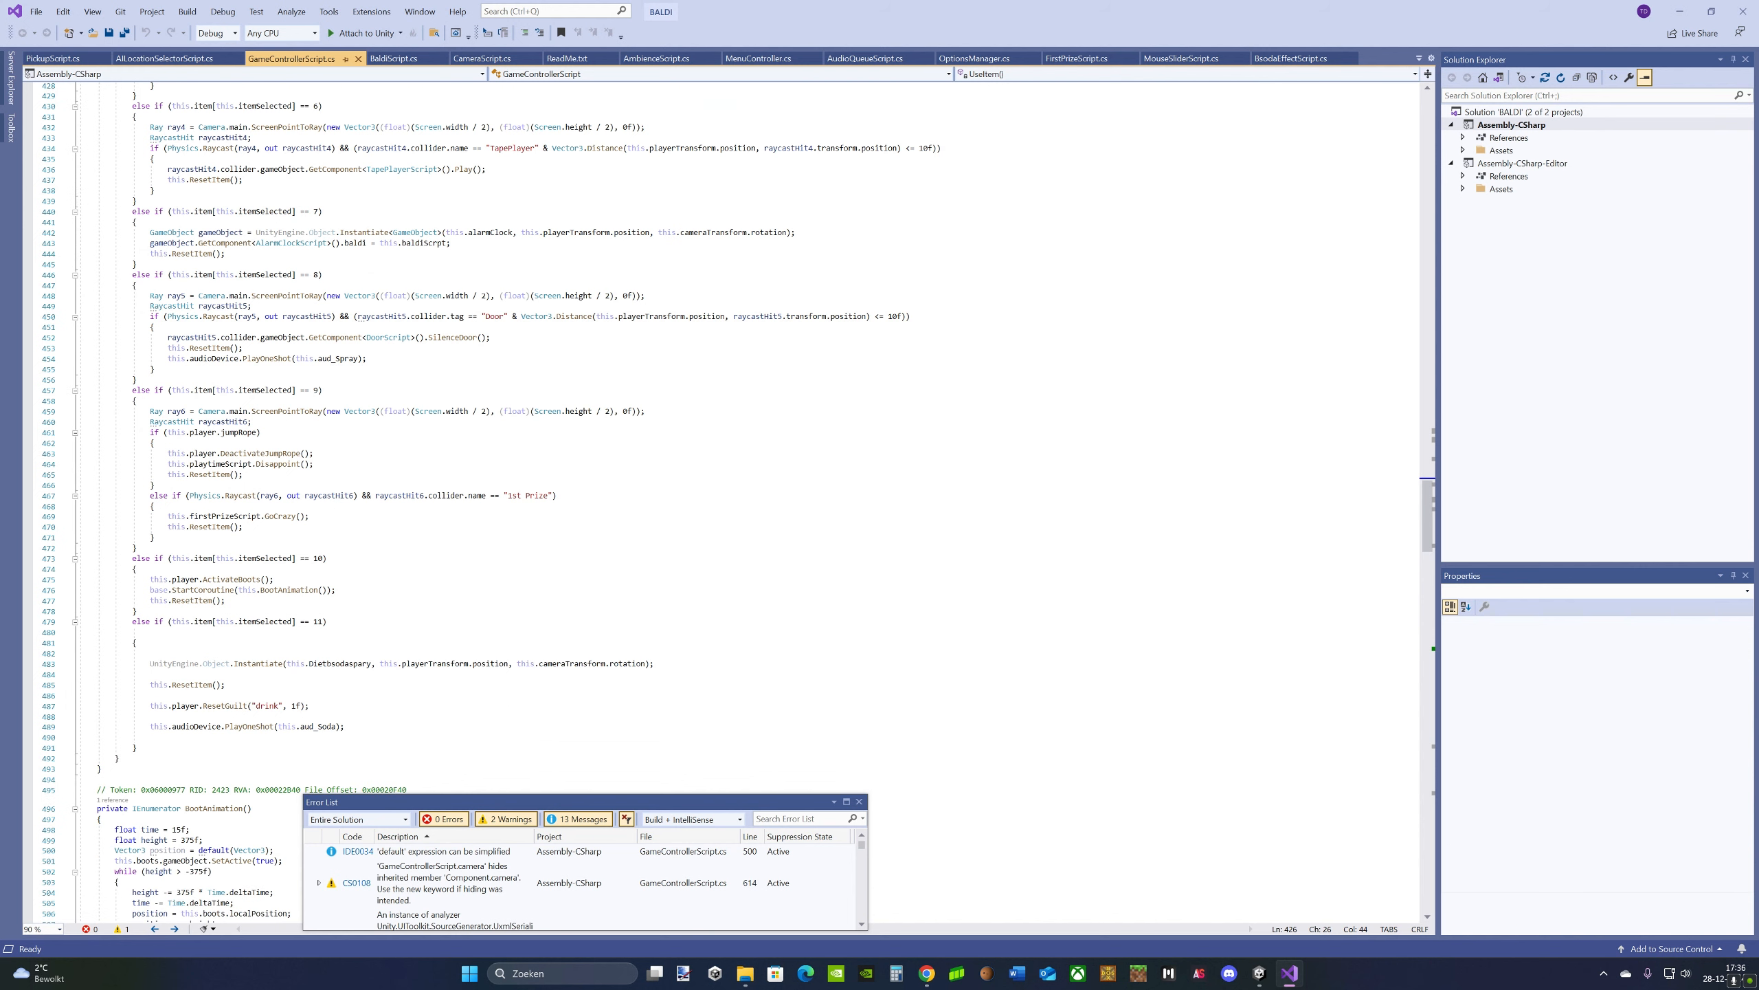
{"action": "left_click_drag", "start_coordinate": [132, 558], "coordinate": [138, 610]}
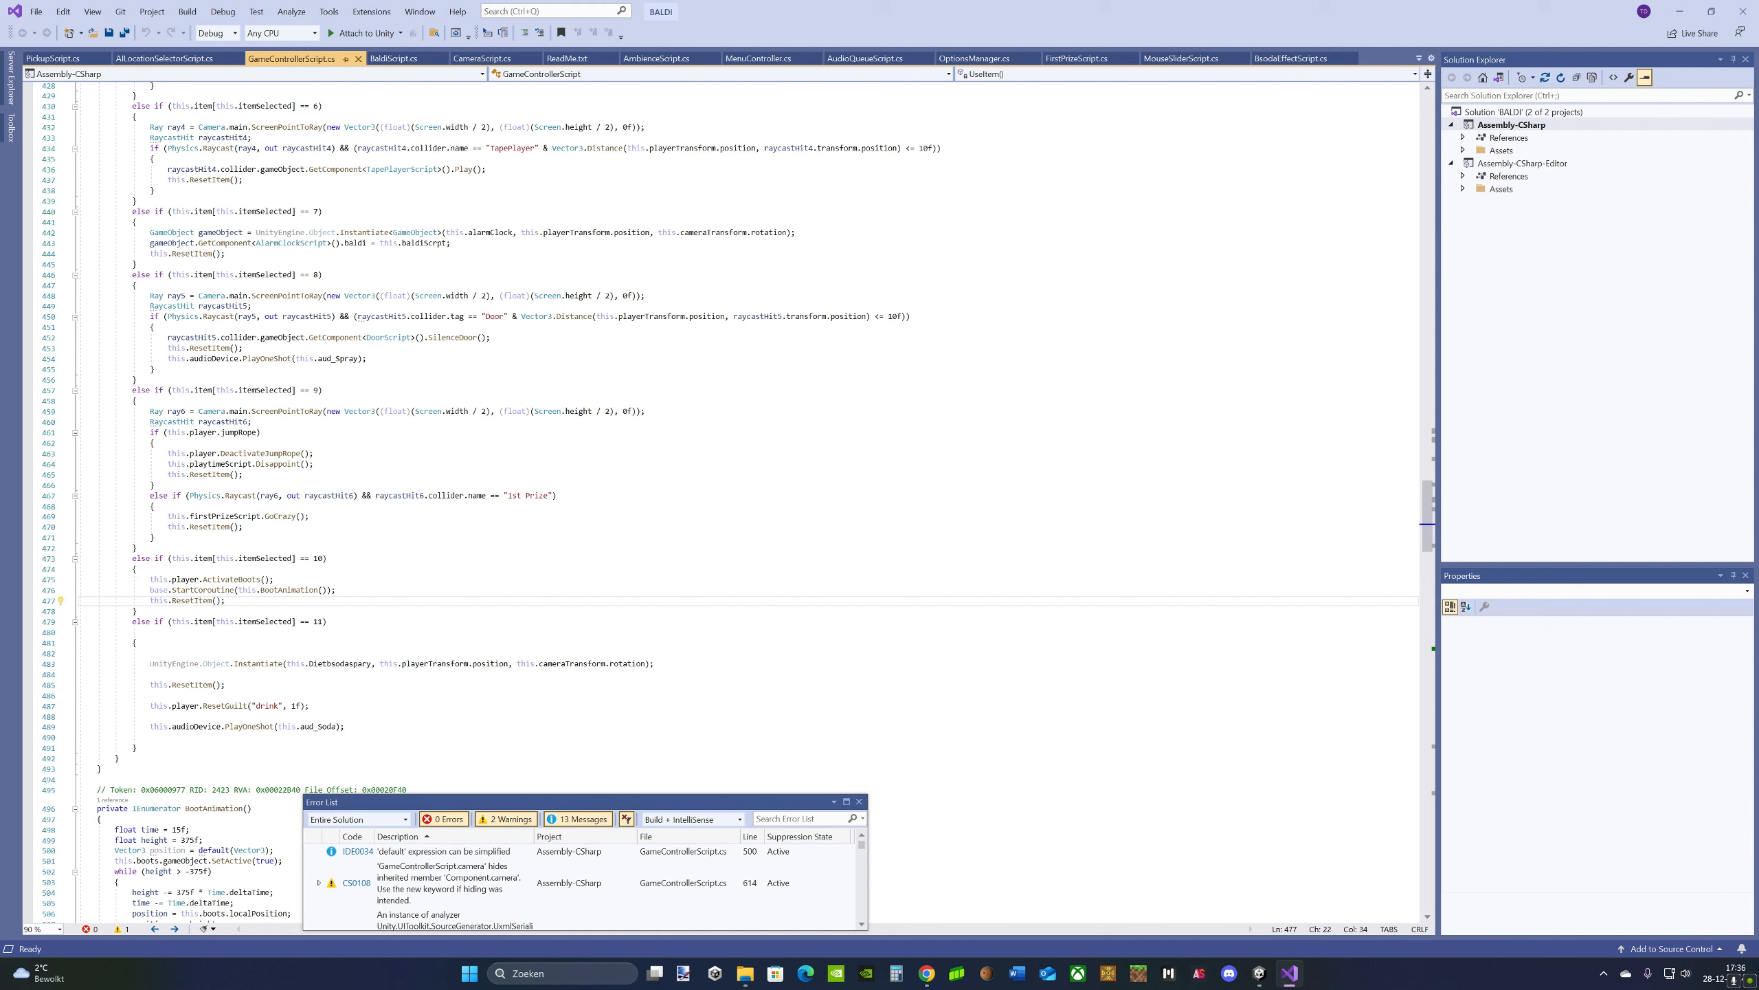
{"action": "left_click_drag", "start_coordinate": [131, 622], "coordinate": [150, 737]}
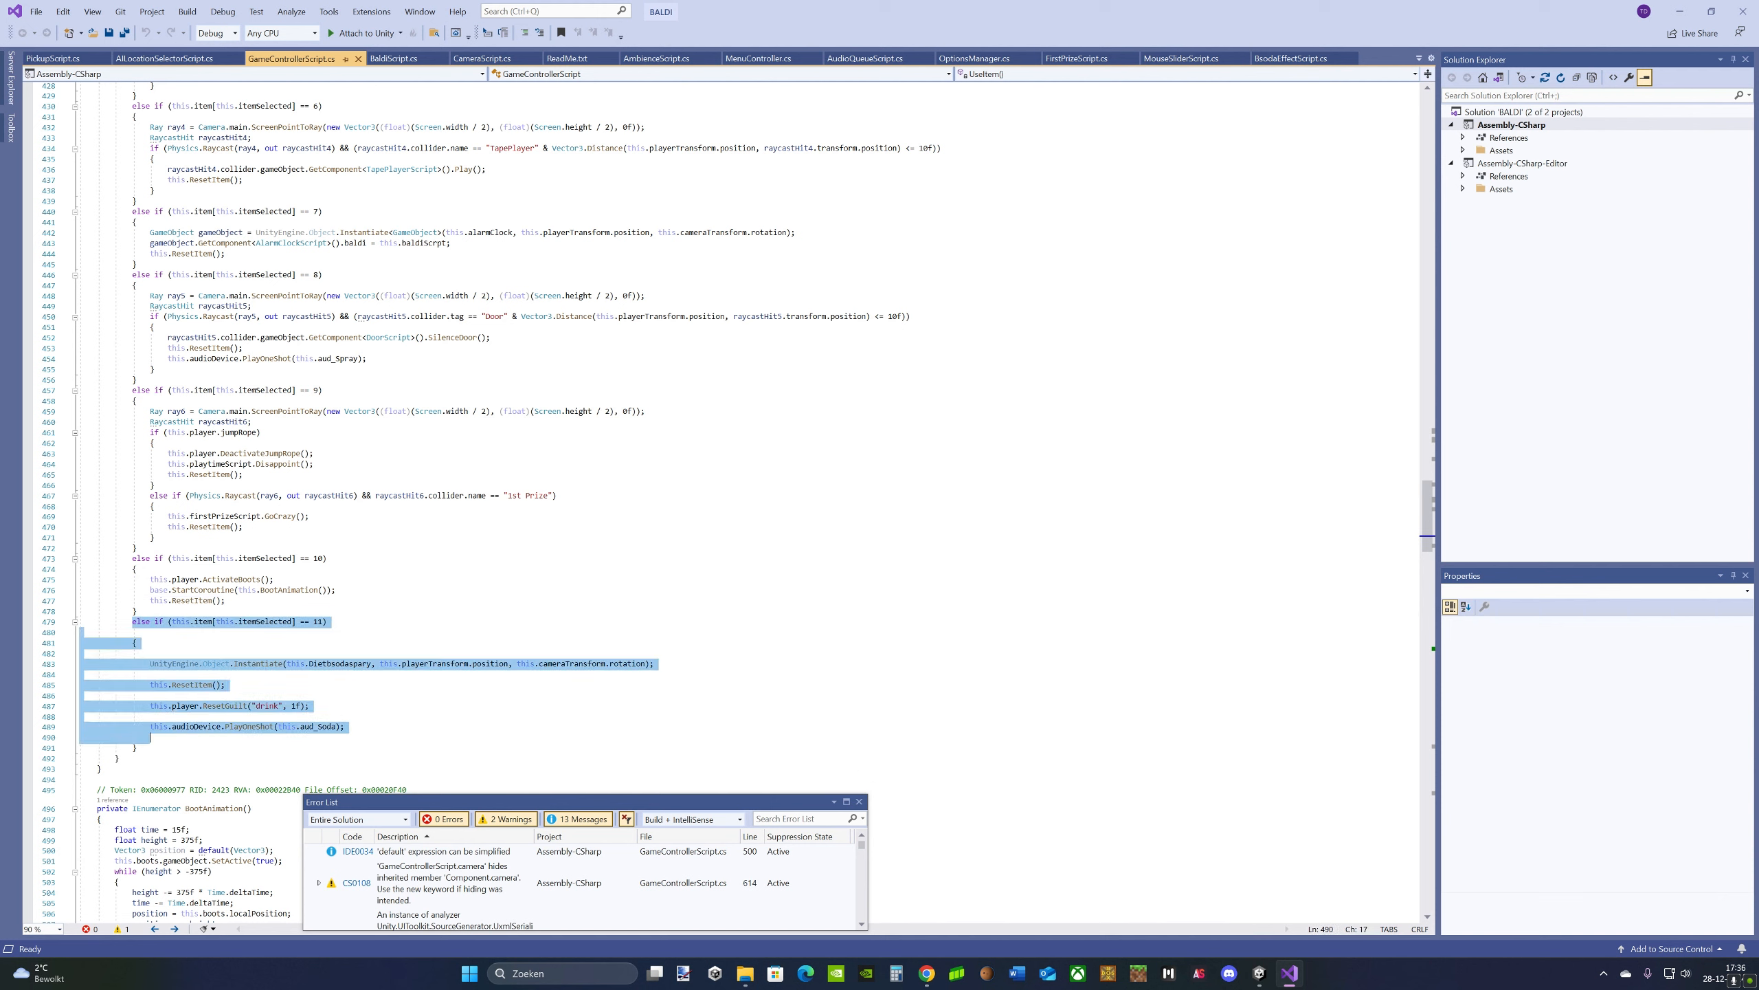
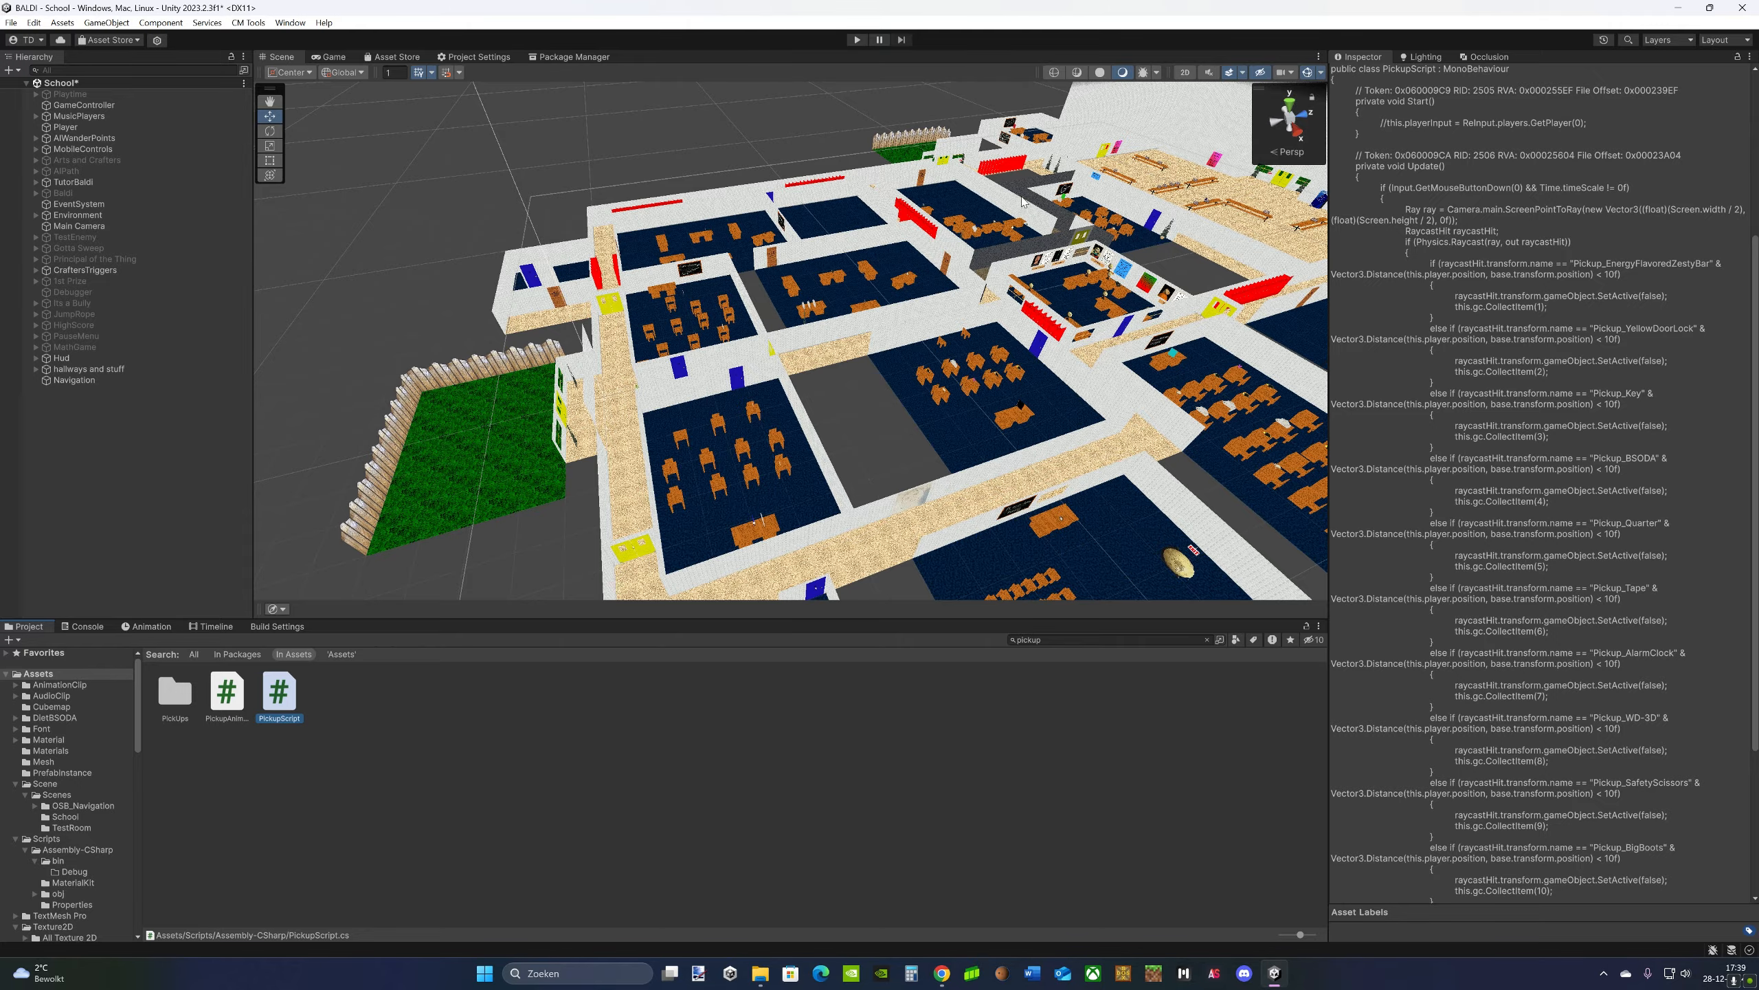
- Duplicate the BSODAMachine against the cafeteria wall and place the copy beside the original at X -5, Z 334
{"action": "scroll", "coordinate": [891, 386], "scroll_direction": "up", "scroll_amount": 3}
{"action": "left_click", "coordinate": [889, 385]}
{"action": "right_click_drag", "start_coordinate": [889, 386], "coordinate": [757, 376]}
{"action": "left_click", "coordinate": [887, 378]}
{"action": "key", "text": "ctrl+d"}
{"action": "left_click_drag", "start_coordinate": [706, 360], "coordinate": [917, 362]}
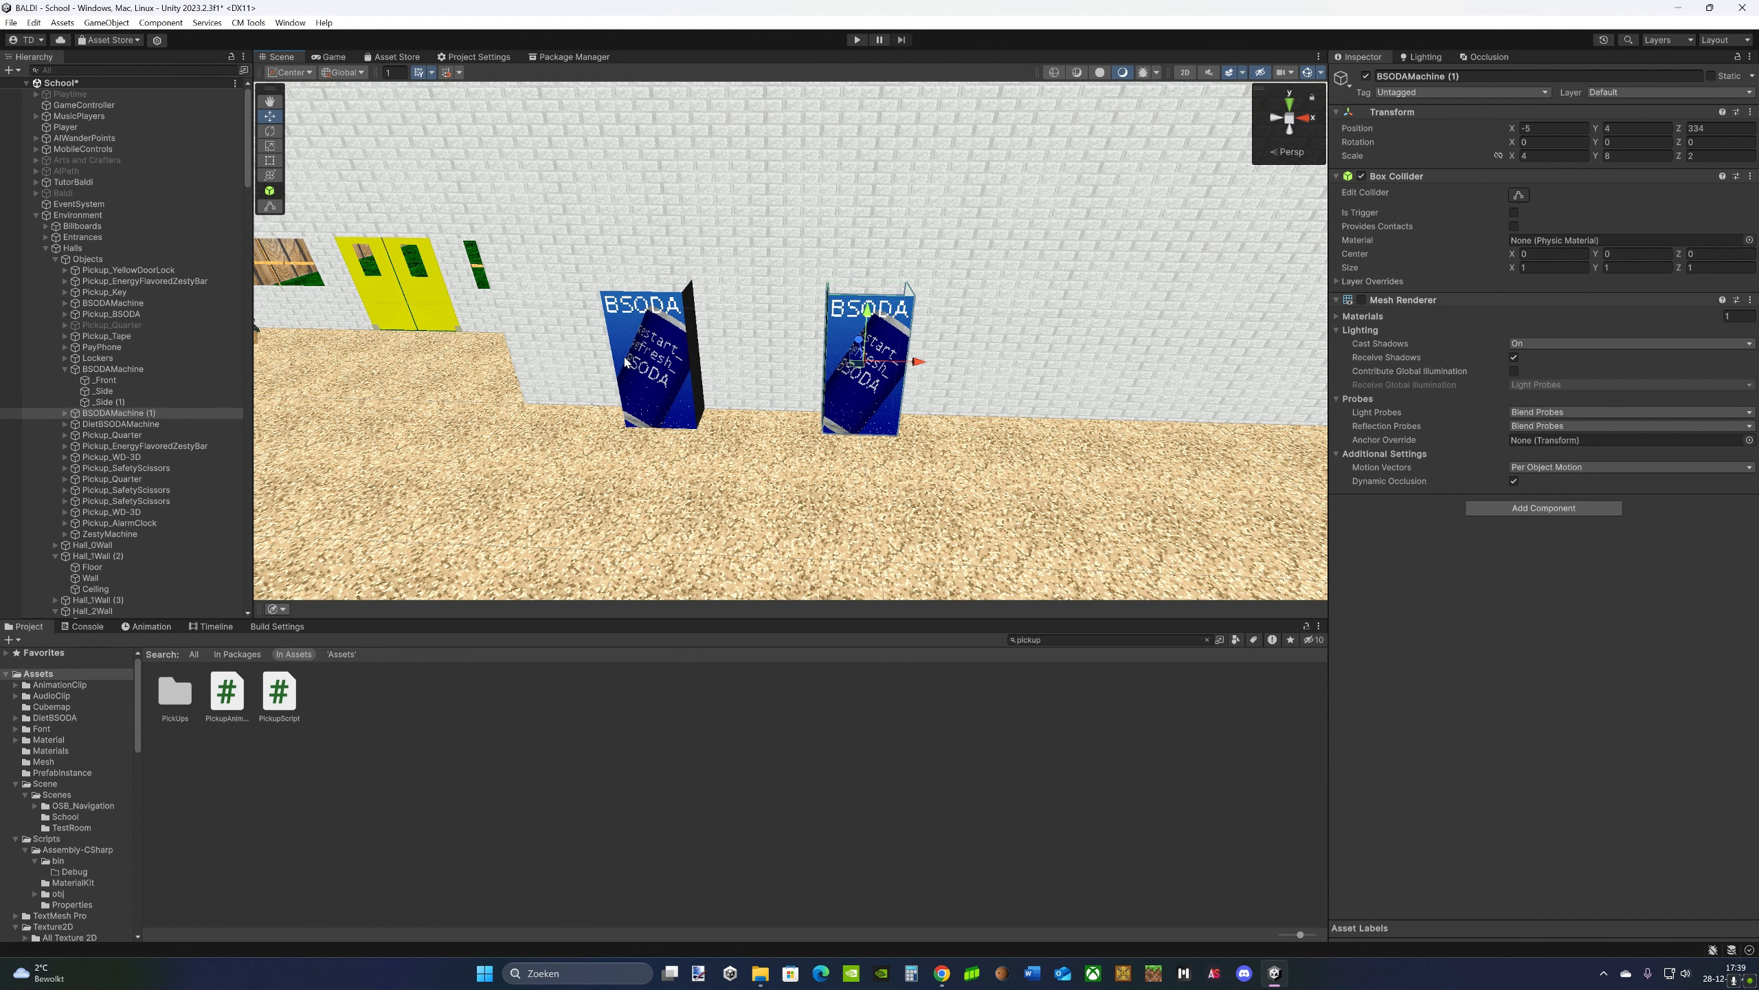
- Rename the duplicated BSODA machine as DietBSODAMachine
{"action": "left_click", "coordinate": [170, 415]}
{"action": "key", "text": "F2"}
{"action": "type", "text": "D"}
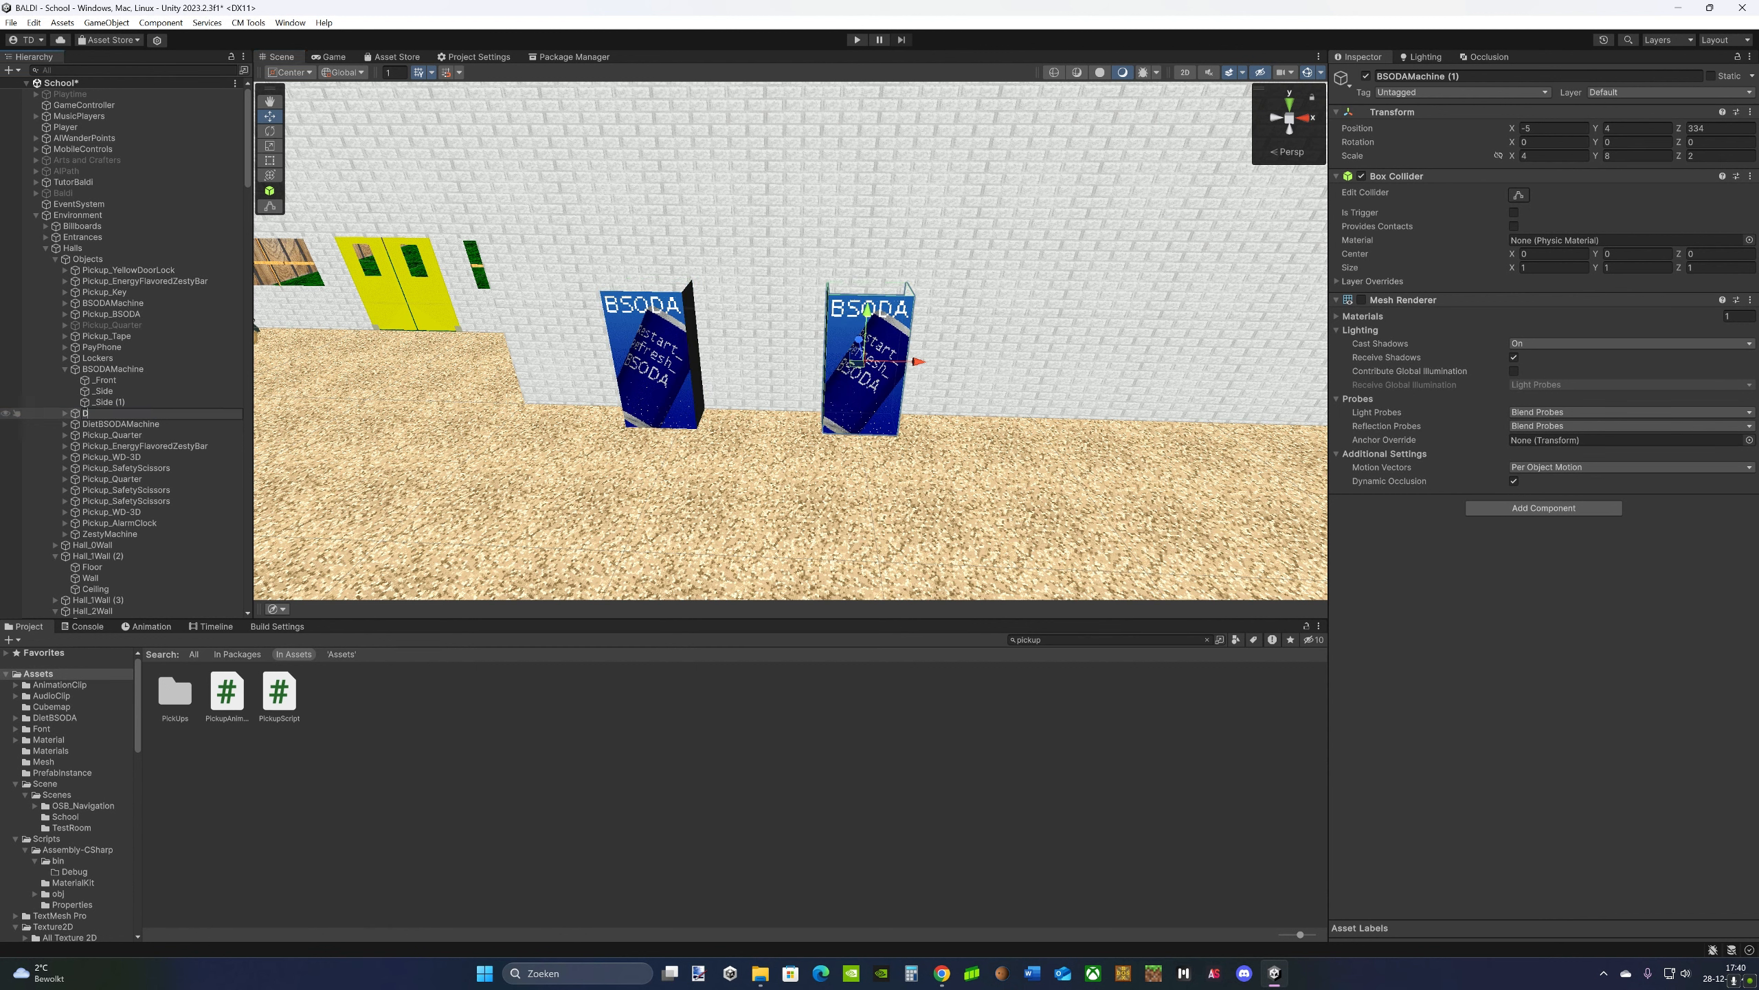
{"action": "type", "text": "ietBSODAMachine"}
{"action": "key", "text": "Return"}
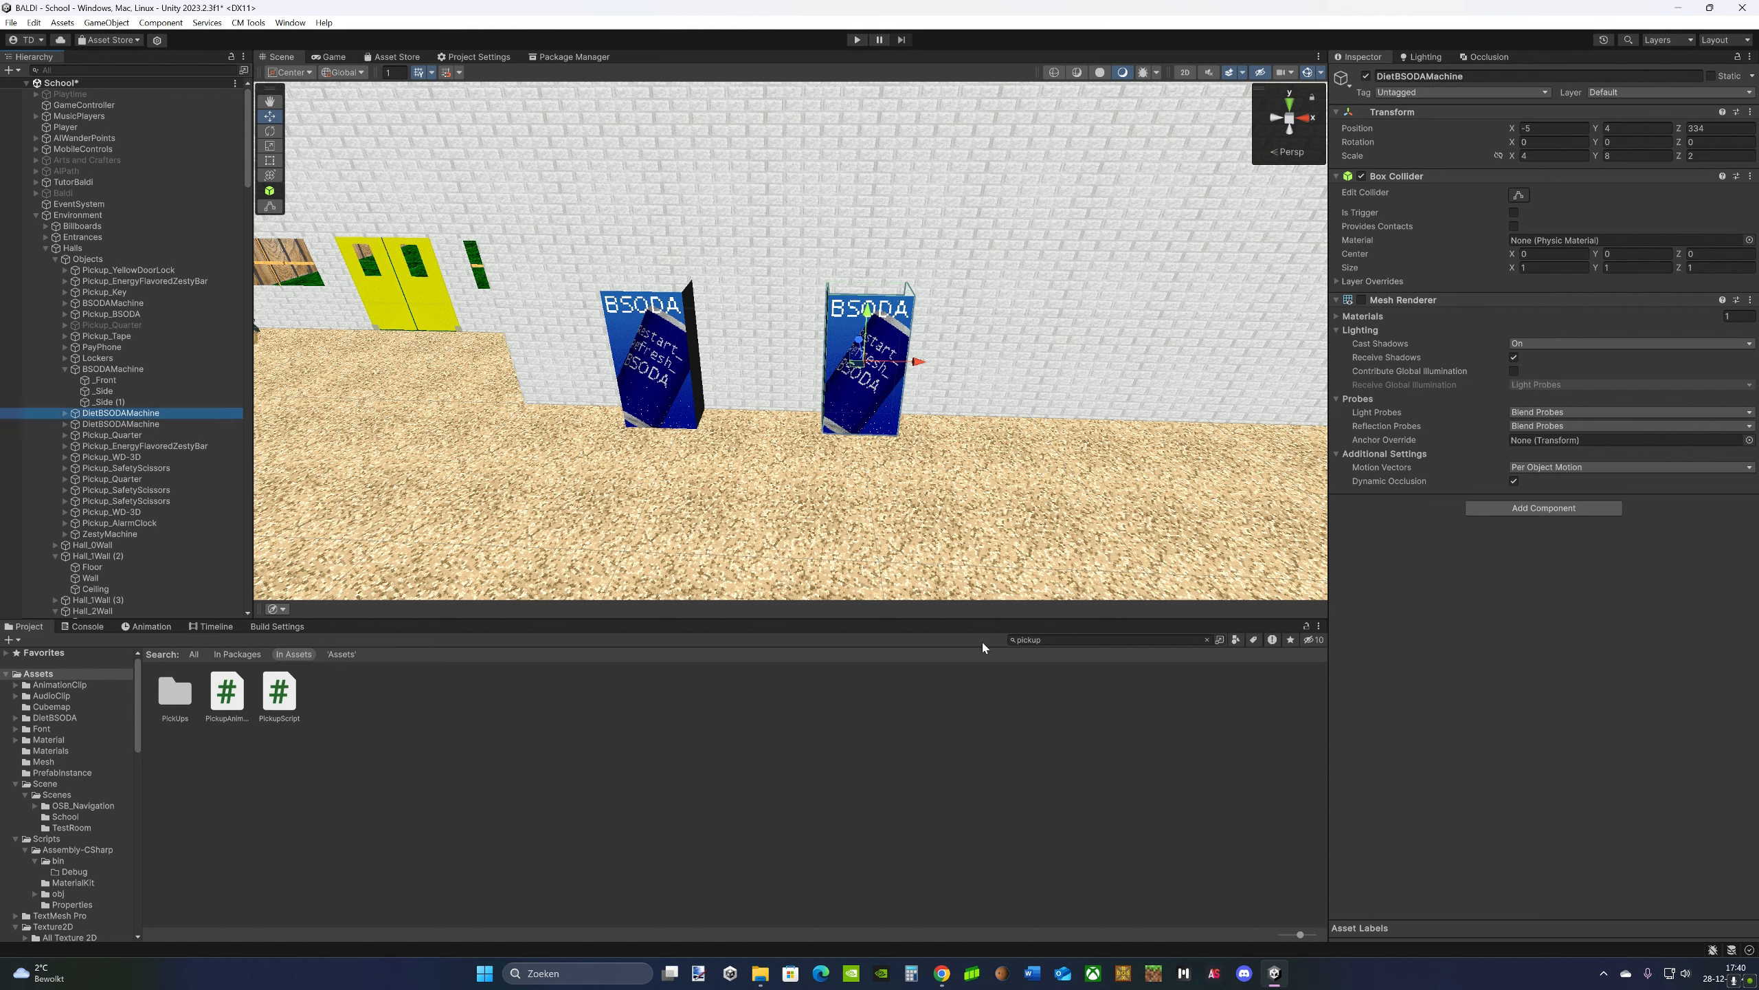
- Find the Diet BSODA assets, apply the Diet BSODA machine texture to the duplicated machine's front, and save the scene
{"action": "left_click", "coordinate": [1039, 640]}
{"action": "type", "text": "dit"}
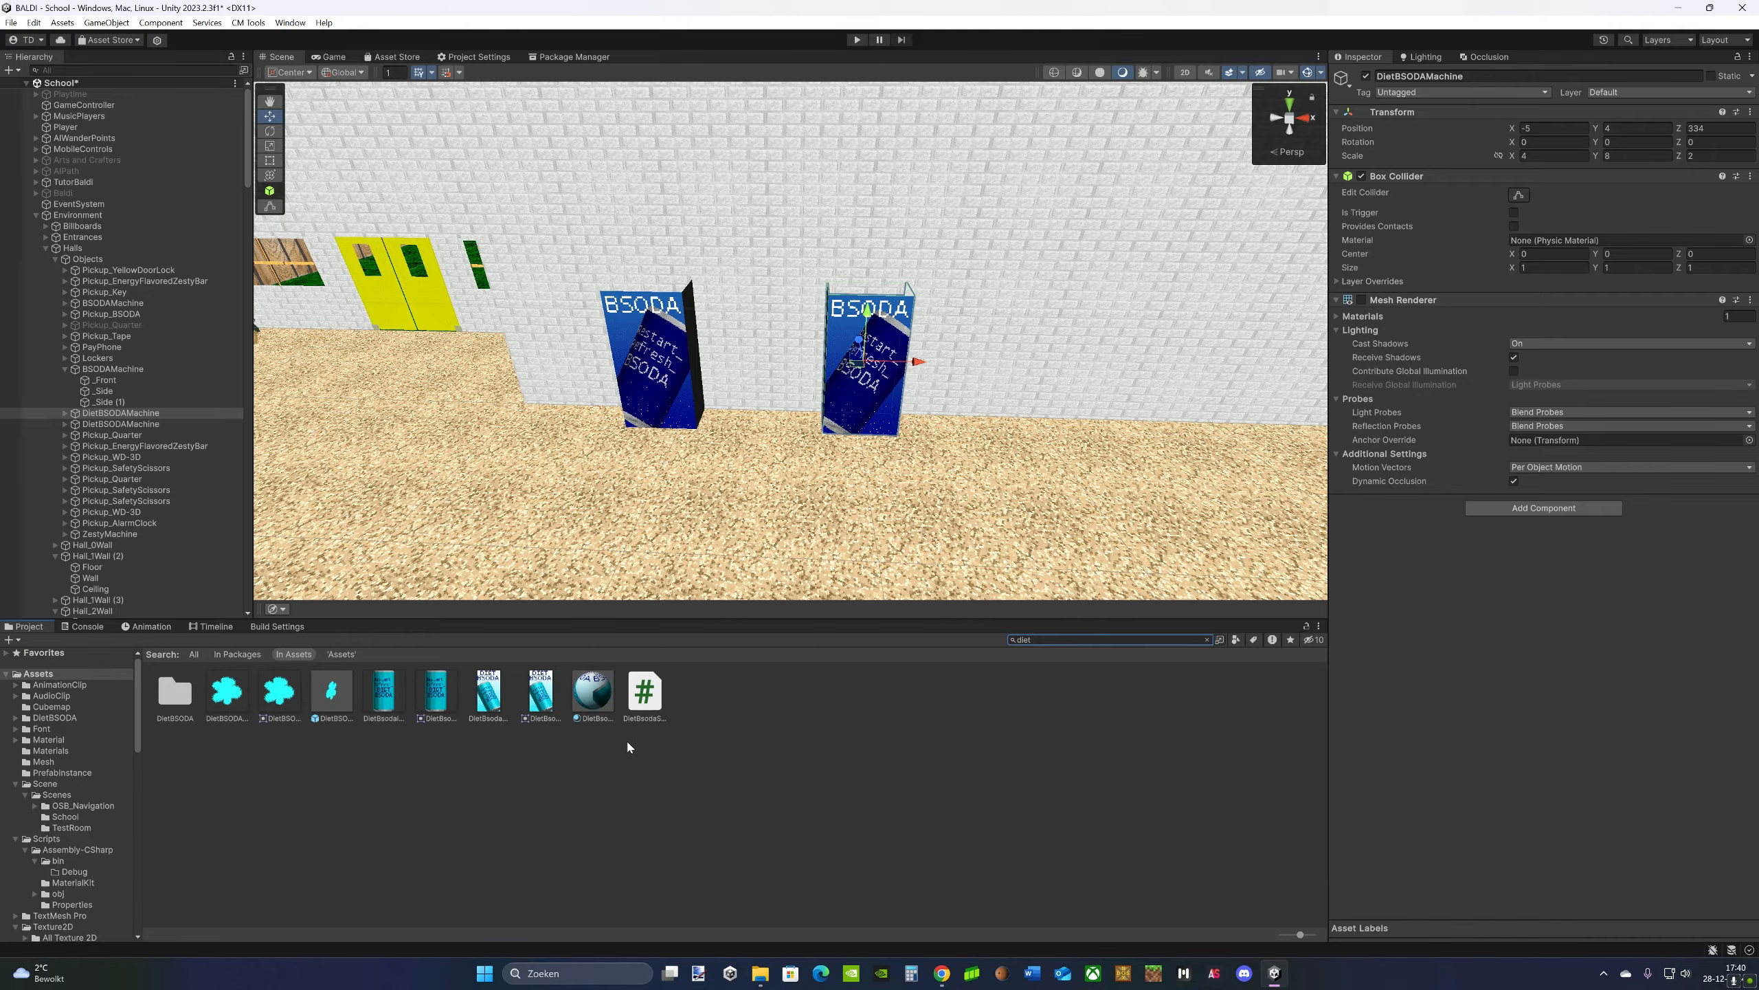
{"action": "left_click_drag", "start_coordinate": [496, 691], "coordinate": [882, 394]}
{"action": "left_click", "coordinate": [818, 485]}
{"action": "key", "text": "a"}
{"action": "right_click_drag", "start_coordinate": [817, 486], "coordinate": [898, 306]}
{"action": "key", "text": "s"}
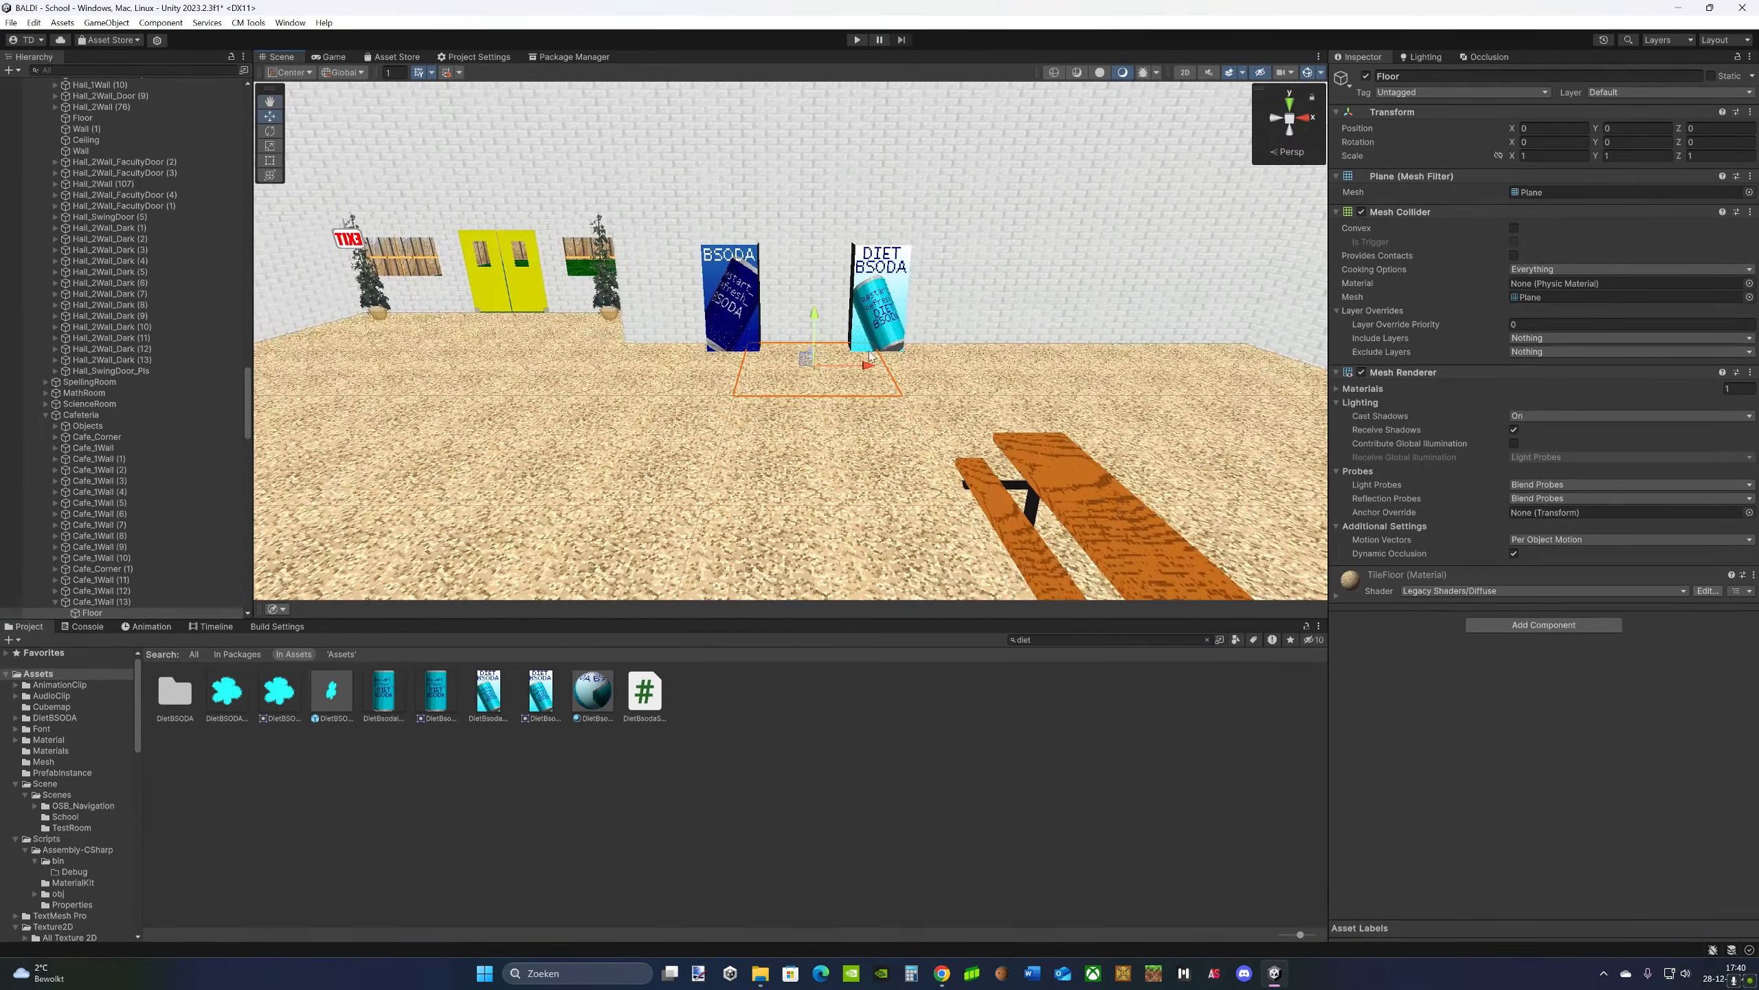
{"action": "left_click", "coordinate": [896, 301]}
{"action": "left_click", "coordinate": [487, 382]}
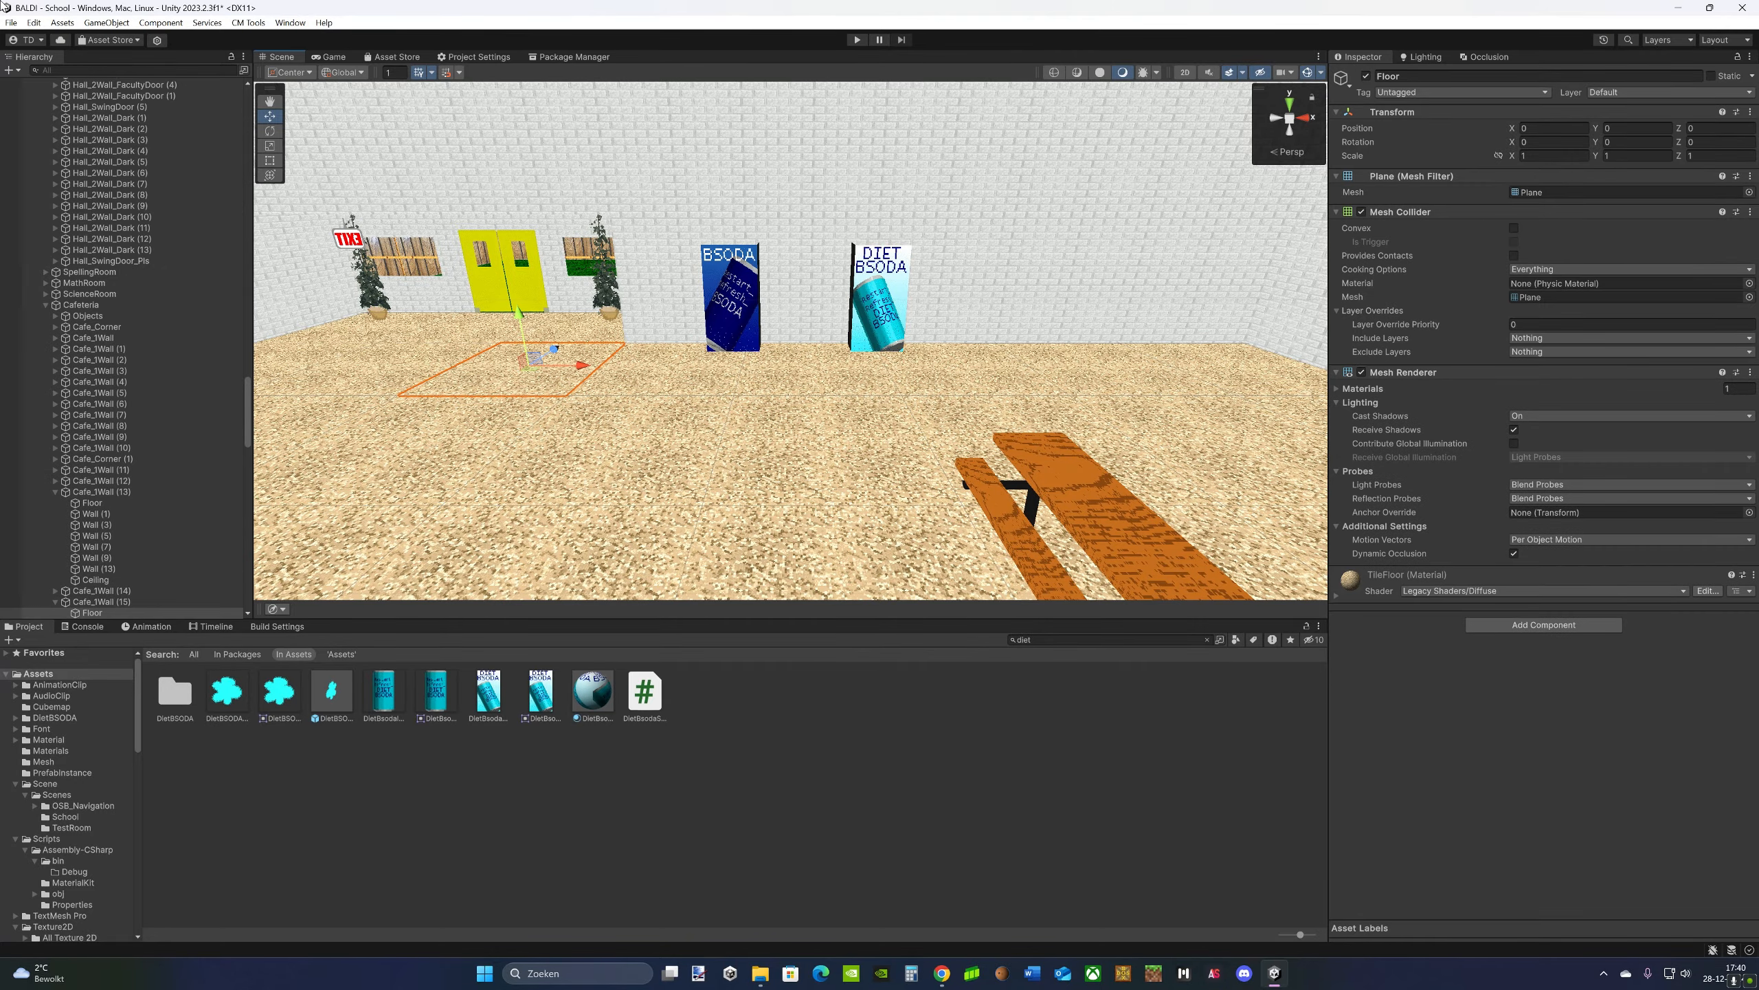
{"action": "left_click", "coordinate": [10, 22]}
{"action": "left_click", "coordinate": [34, 91]}
- Duplicate a Pickup_SafetyScissors object and place the copy on the faculty room table beside the quarter, at X -75, Z 142.33
{"action": "right_click_drag", "start_coordinate": [831, 305], "coordinate": [1559, 465]}
{"action": "key", "text": "w"}
{"action": "left_click", "coordinate": [890, 323]}
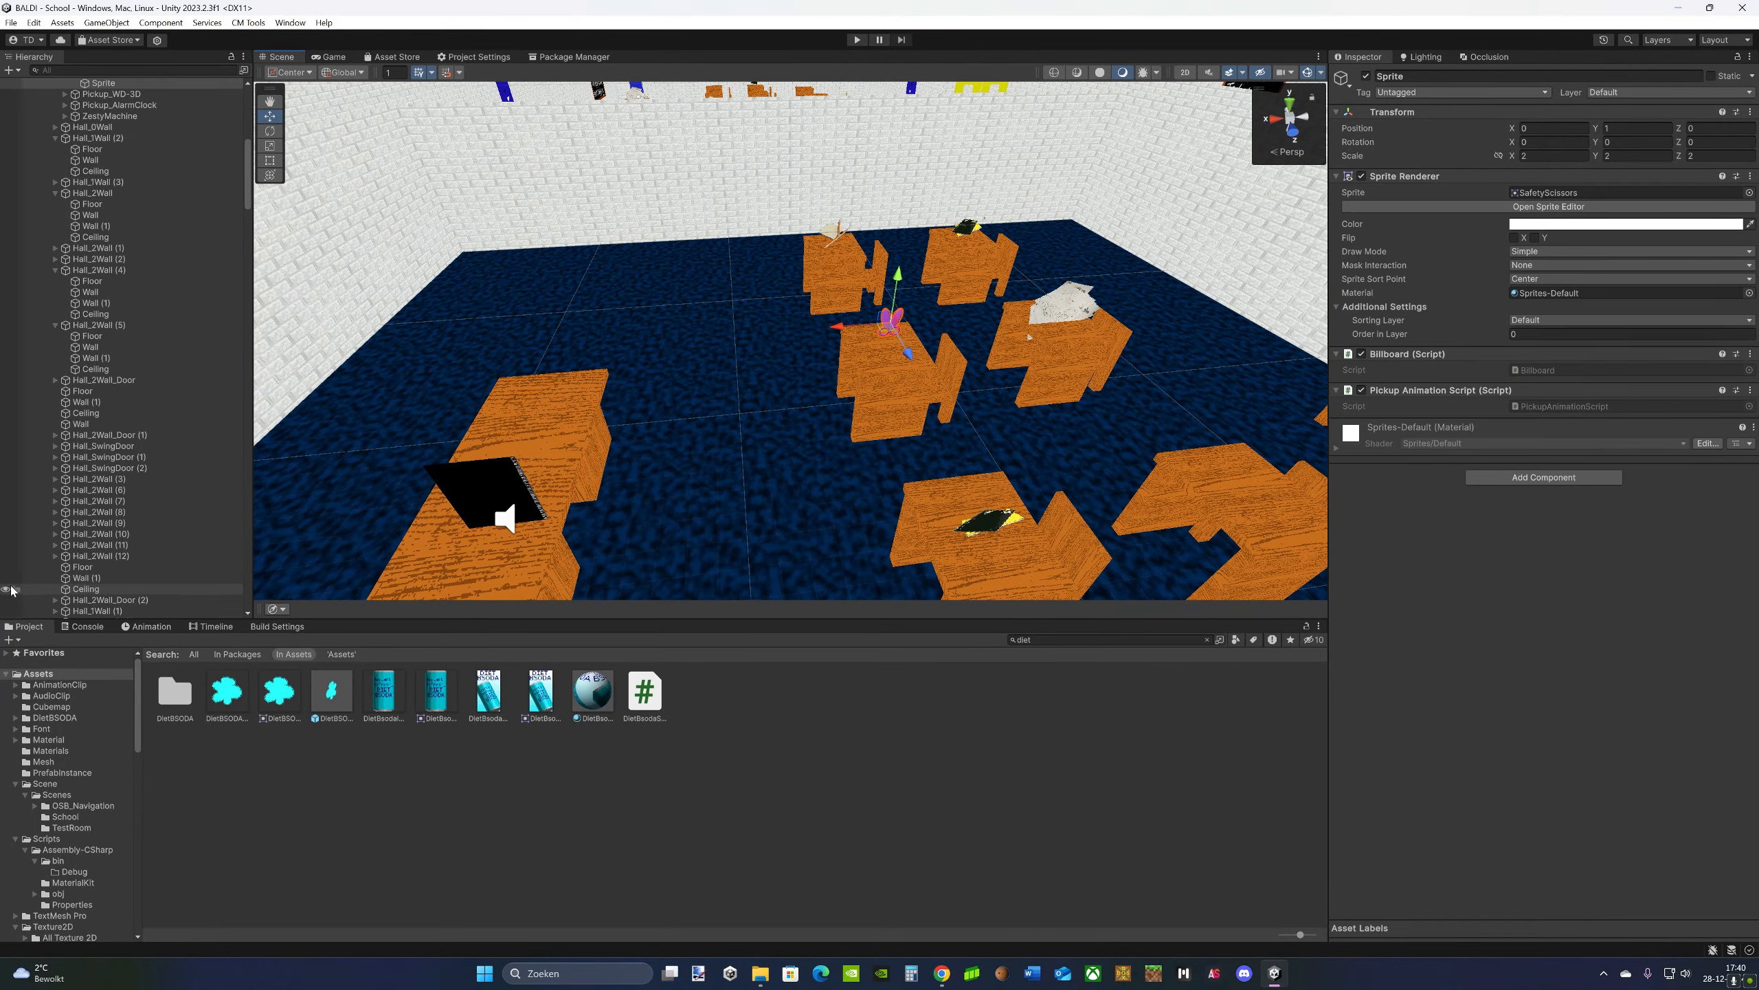
{"action": "double_click", "coordinate": [124, 196]}
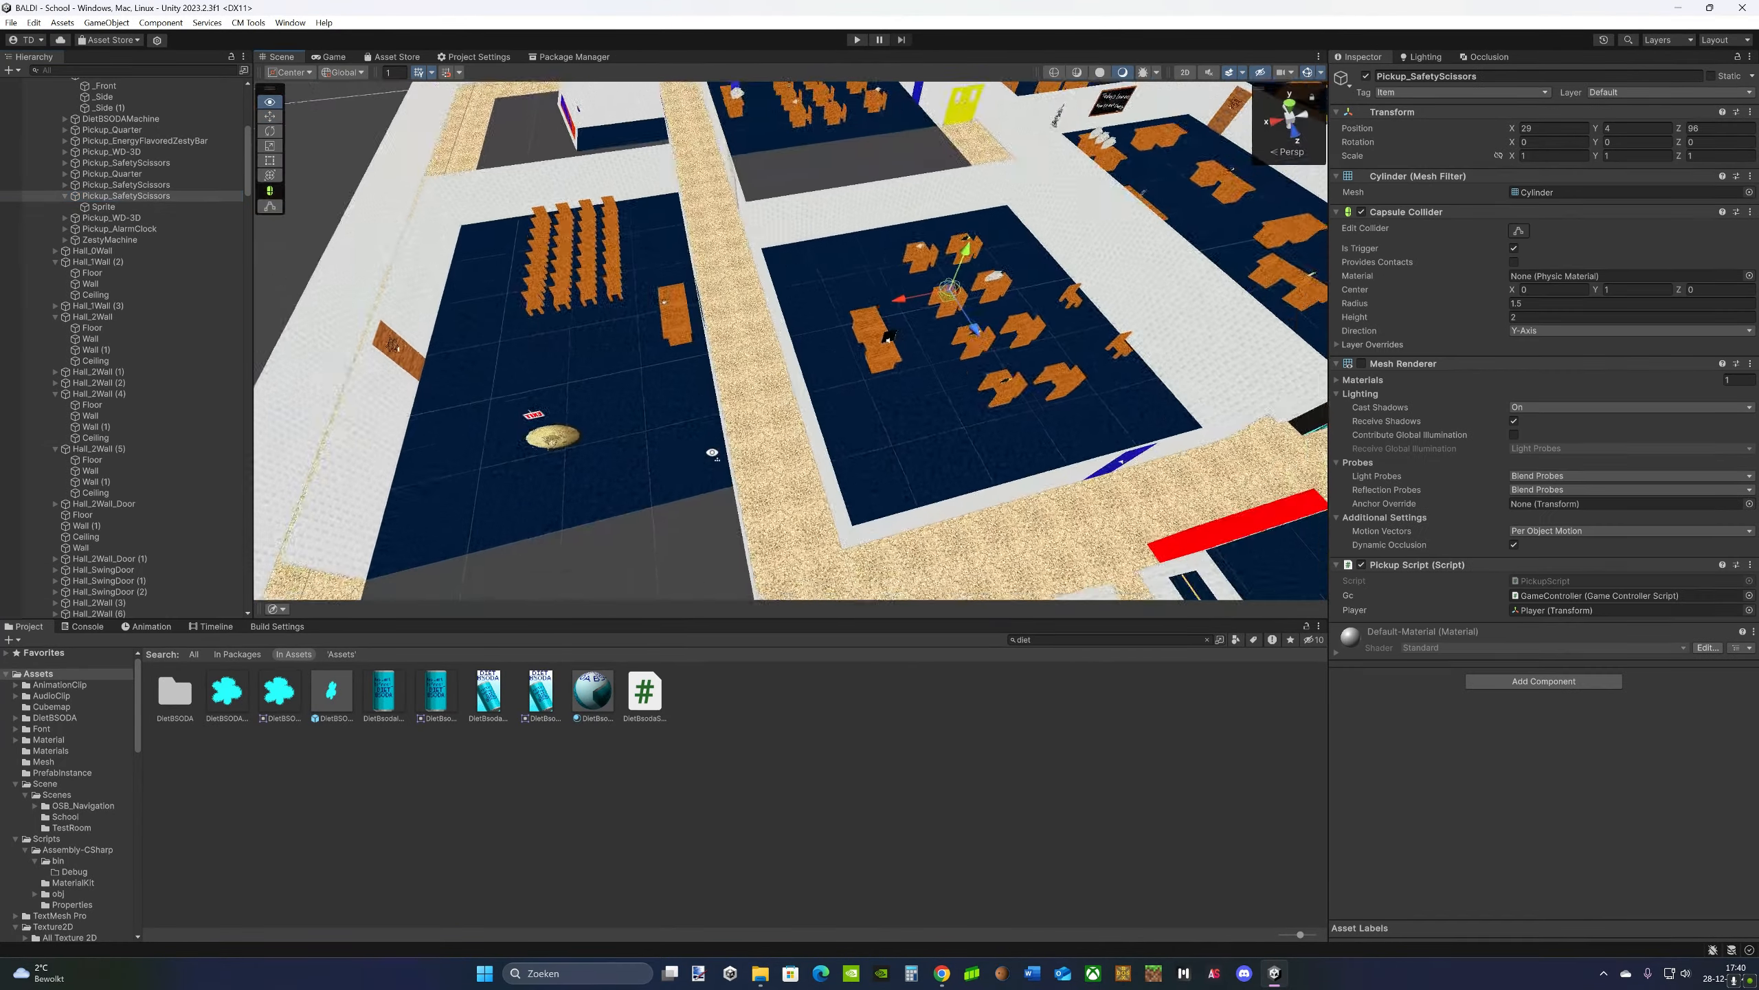
{"action": "right_click_drag", "start_coordinate": [1039, 470], "coordinate": [956, 463]}
{"action": "key", "text": "ctrl+d"}
{"action": "left_click_drag", "start_coordinate": [632, 318], "coordinate": [1042, 354]}
{"action": "right_click_drag", "start_coordinate": [932, 363], "coordinate": [1045, 404]}
{"action": "left_click_drag", "start_coordinate": [813, 230], "coordinate": [954, 336]}
{"action": "key", "text": "w"}
{"action": "right_click_drag", "start_coordinate": [954, 335], "coordinate": [911, 310]}
{"action": "left_click_drag", "start_coordinate": [903, 304], "coordinate": [889, 284]}
- Rename the duplicated scissors pickup as Pickup_DietSoda
{"action": "left_click", "coordinate": [1435, 76]}
{"action": "left_click", "coordinate": [1492, 76]}
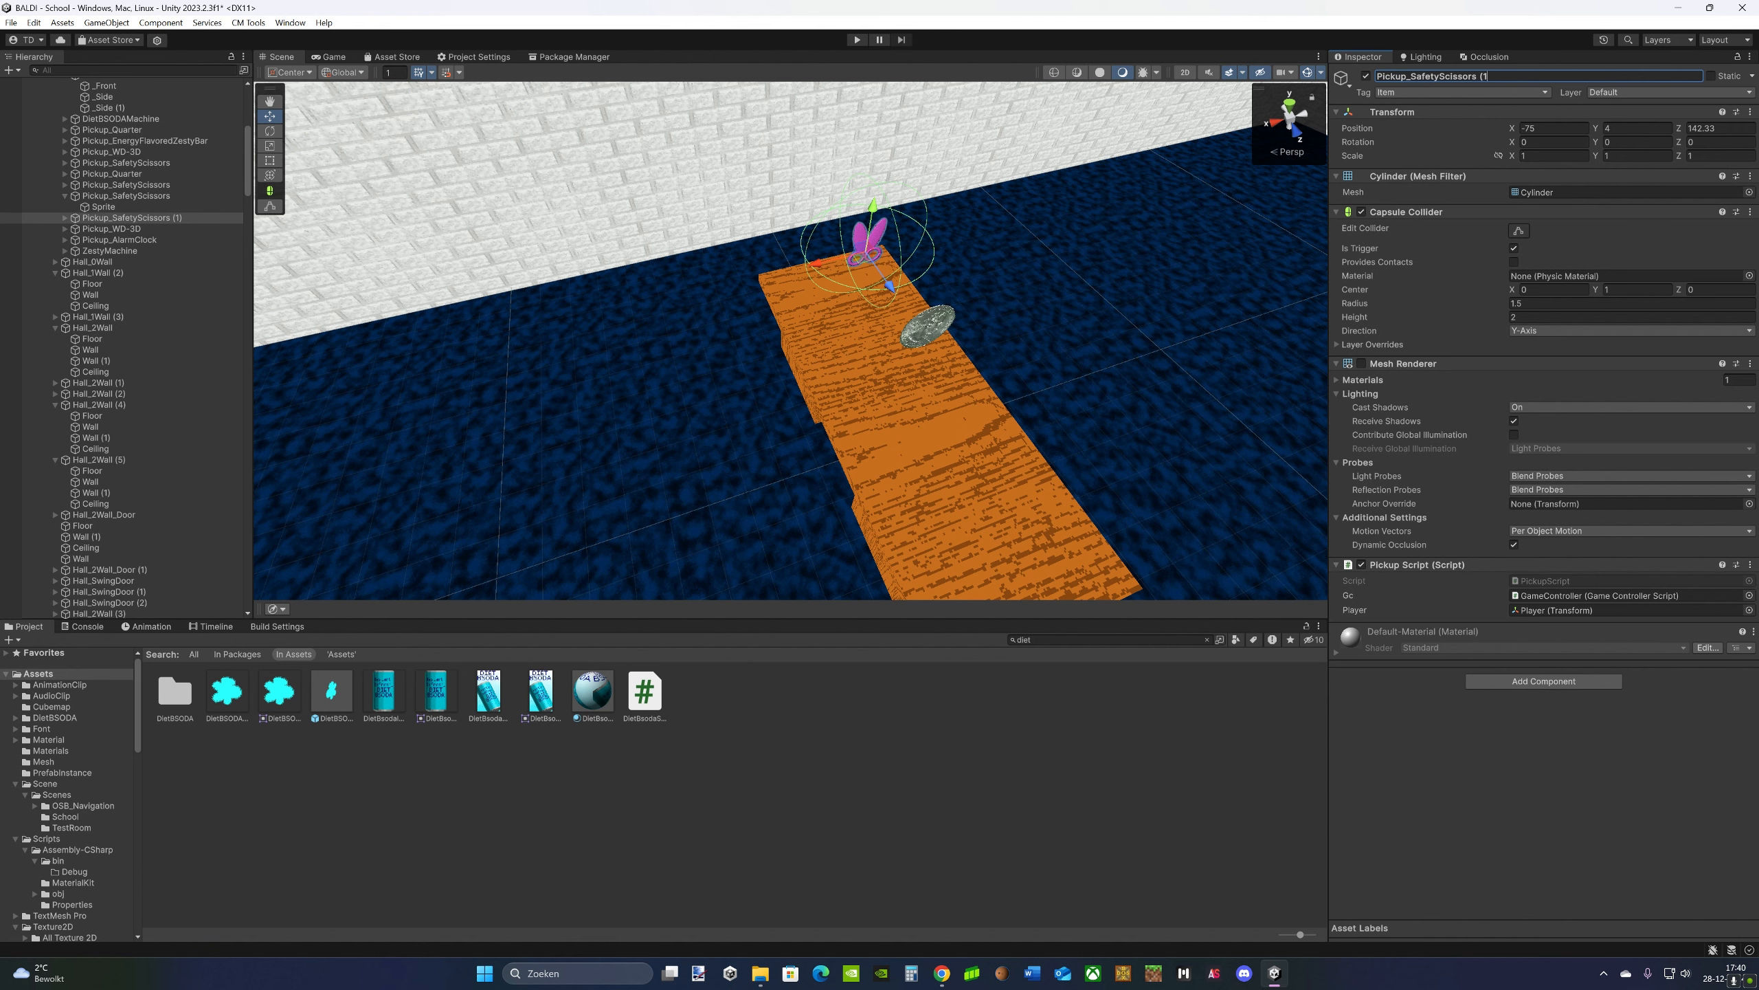
{"action": "key", "text": "BackSpace"}
{"action": "key", "text": "BackSpace"}
{"action": "key", "text": "BackSpace"}
{"action": "key", "text": "BackSpace"}
{"action": "key", "text": "BackSpace"}
{"action": "key", "text": "BackSpace"}
{"action": "key", "text": "BackSpace"}
{"action": "key", "text": "BackSpace"}
{"action": "key", "text": "BackSpace"}
{"action": "key", "text": "BackSpace"}
{"action": "key", "text": "BackSpace"}
{"action": "key", "text": "BackSpace"}
{"action": "key", "text": "BackSpace"}
{"action": "key", "text": "BackSpace"}
{"action": "key", "text": "BackSpace"}
{"action": "key", "text": "BackSpace"}
{"action": "key", "text": "BackSpace"}
{"action": "type", "text": "Dietsod"}
{"action": "key", "text": "BackSpace"}
{"action": "type", "text": "Soda"}
{"action": "key", "text": "Return"}
- Open PickupScript from the project, check its Pickup_DietSoda branch with CollectItem(11), and return to Unity
{"action": "left_click", "coordinate": [1088, 652]}
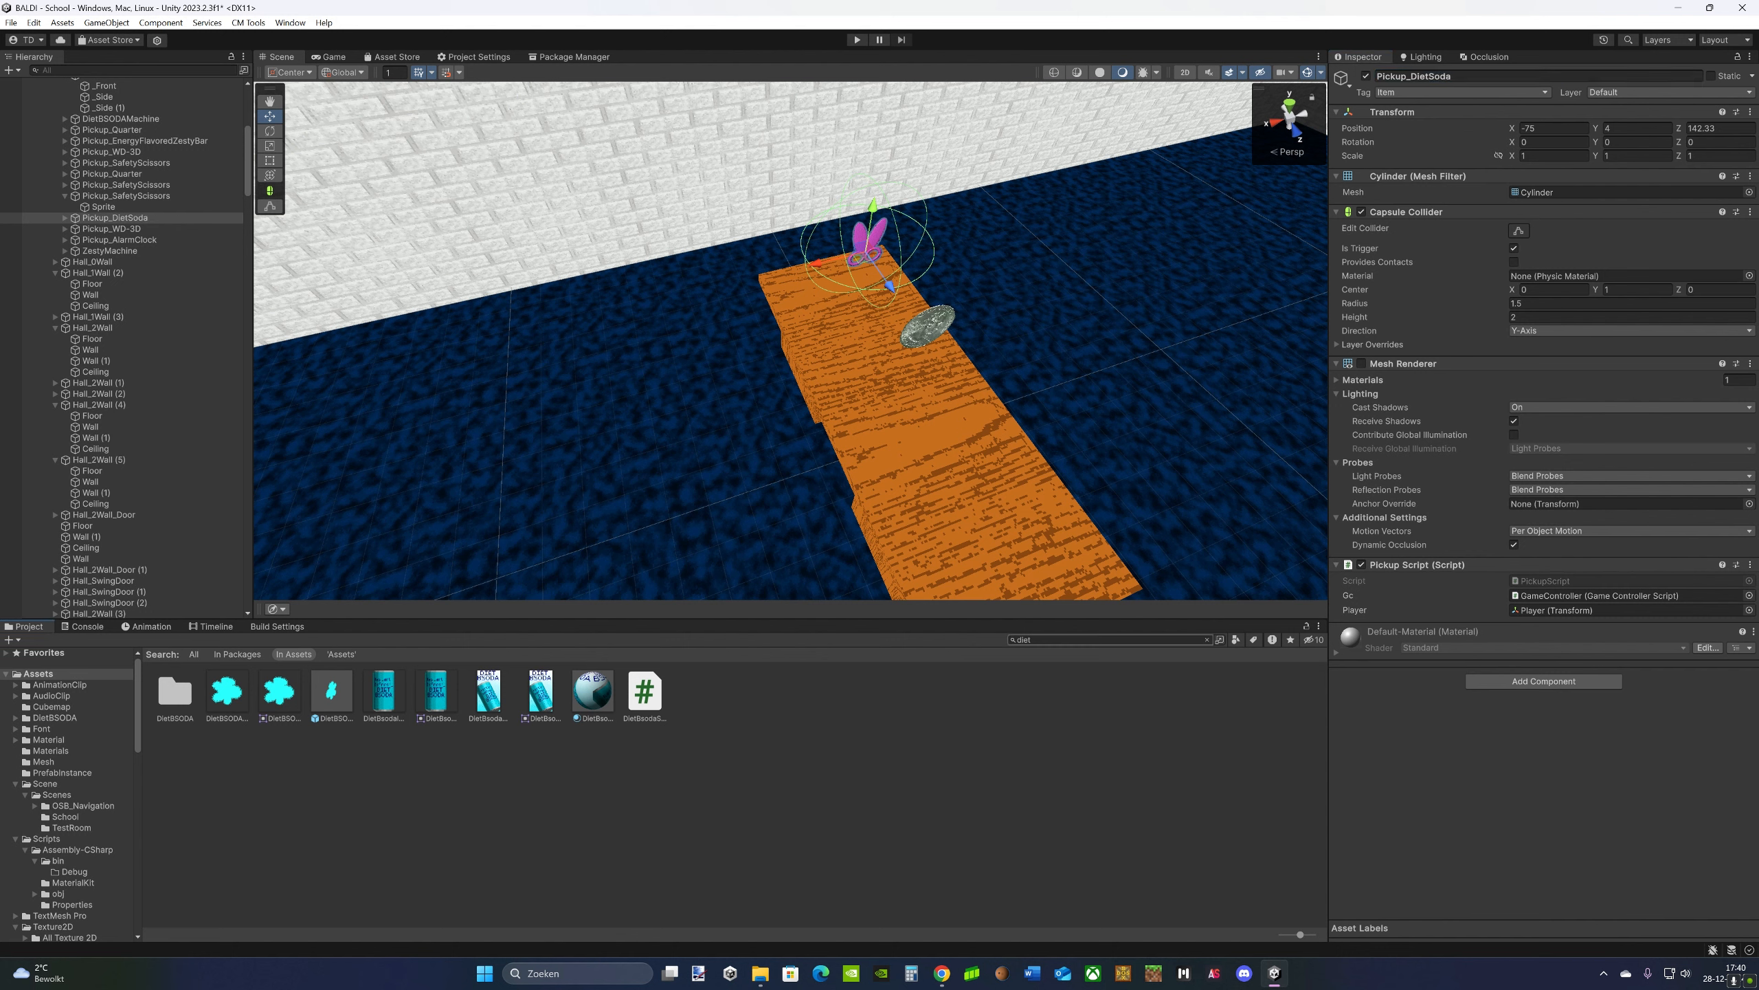
{"action": "type", "text": "picku"}
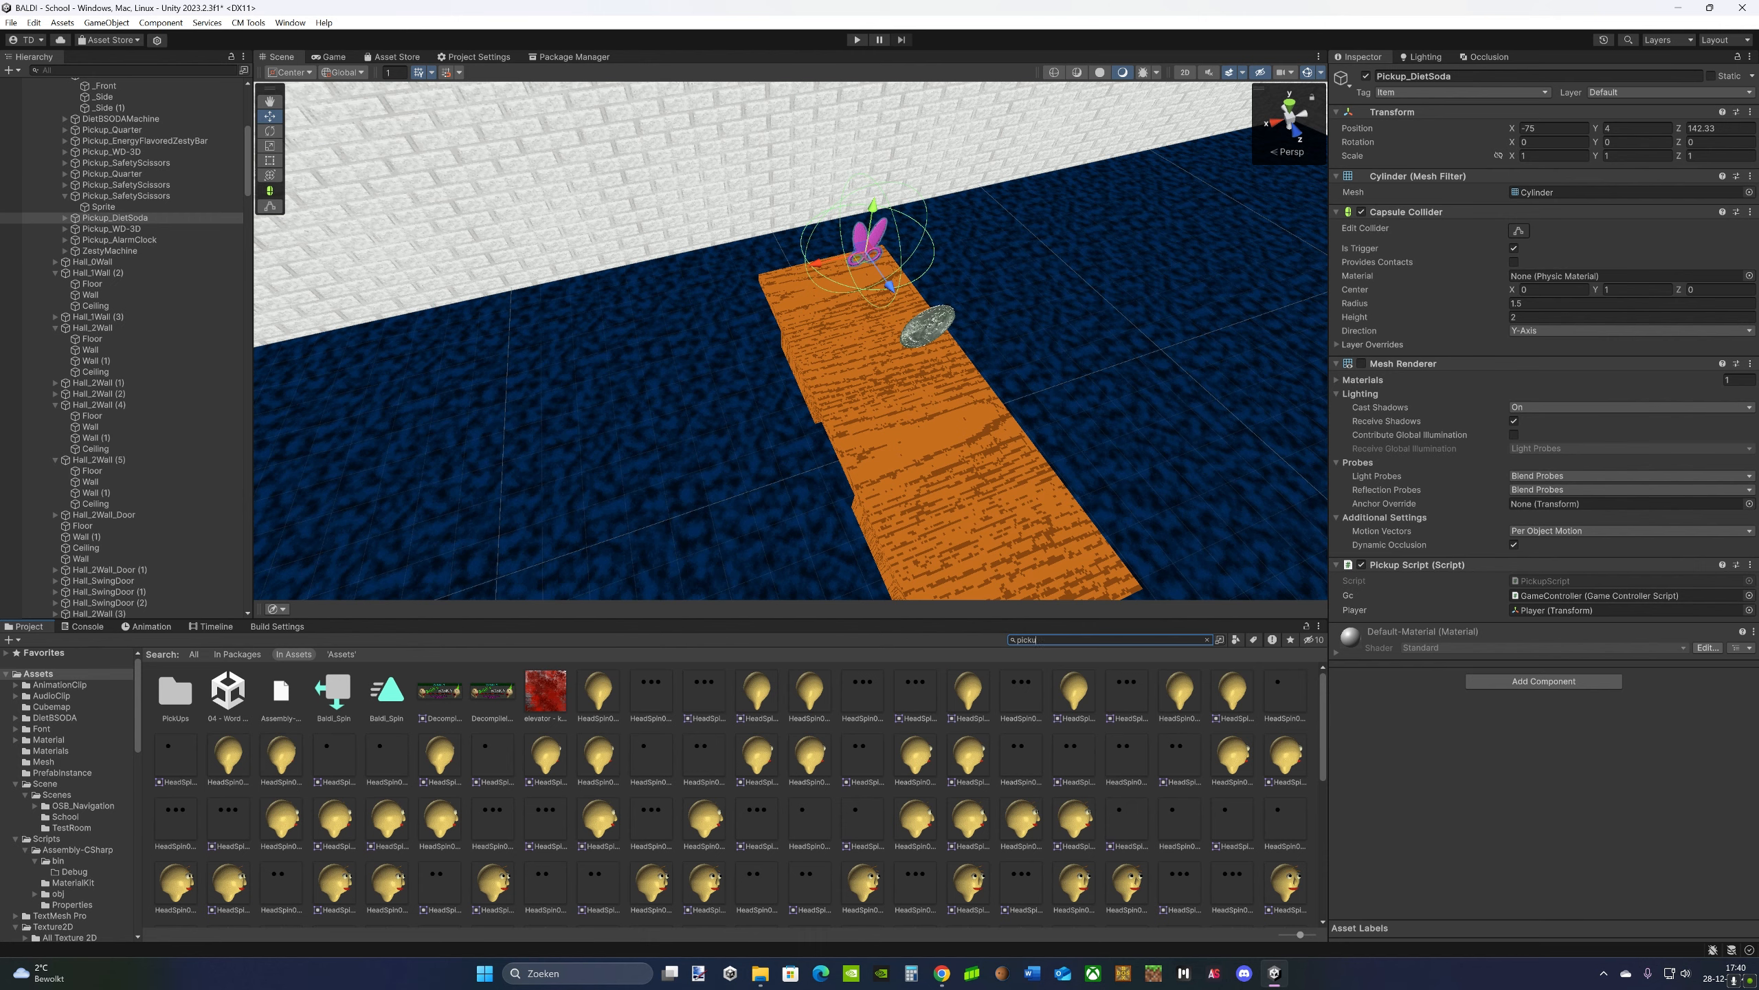
{"action": "type", "text": "p"}
{"action": "double_click", "coordinate": [290, 688]}
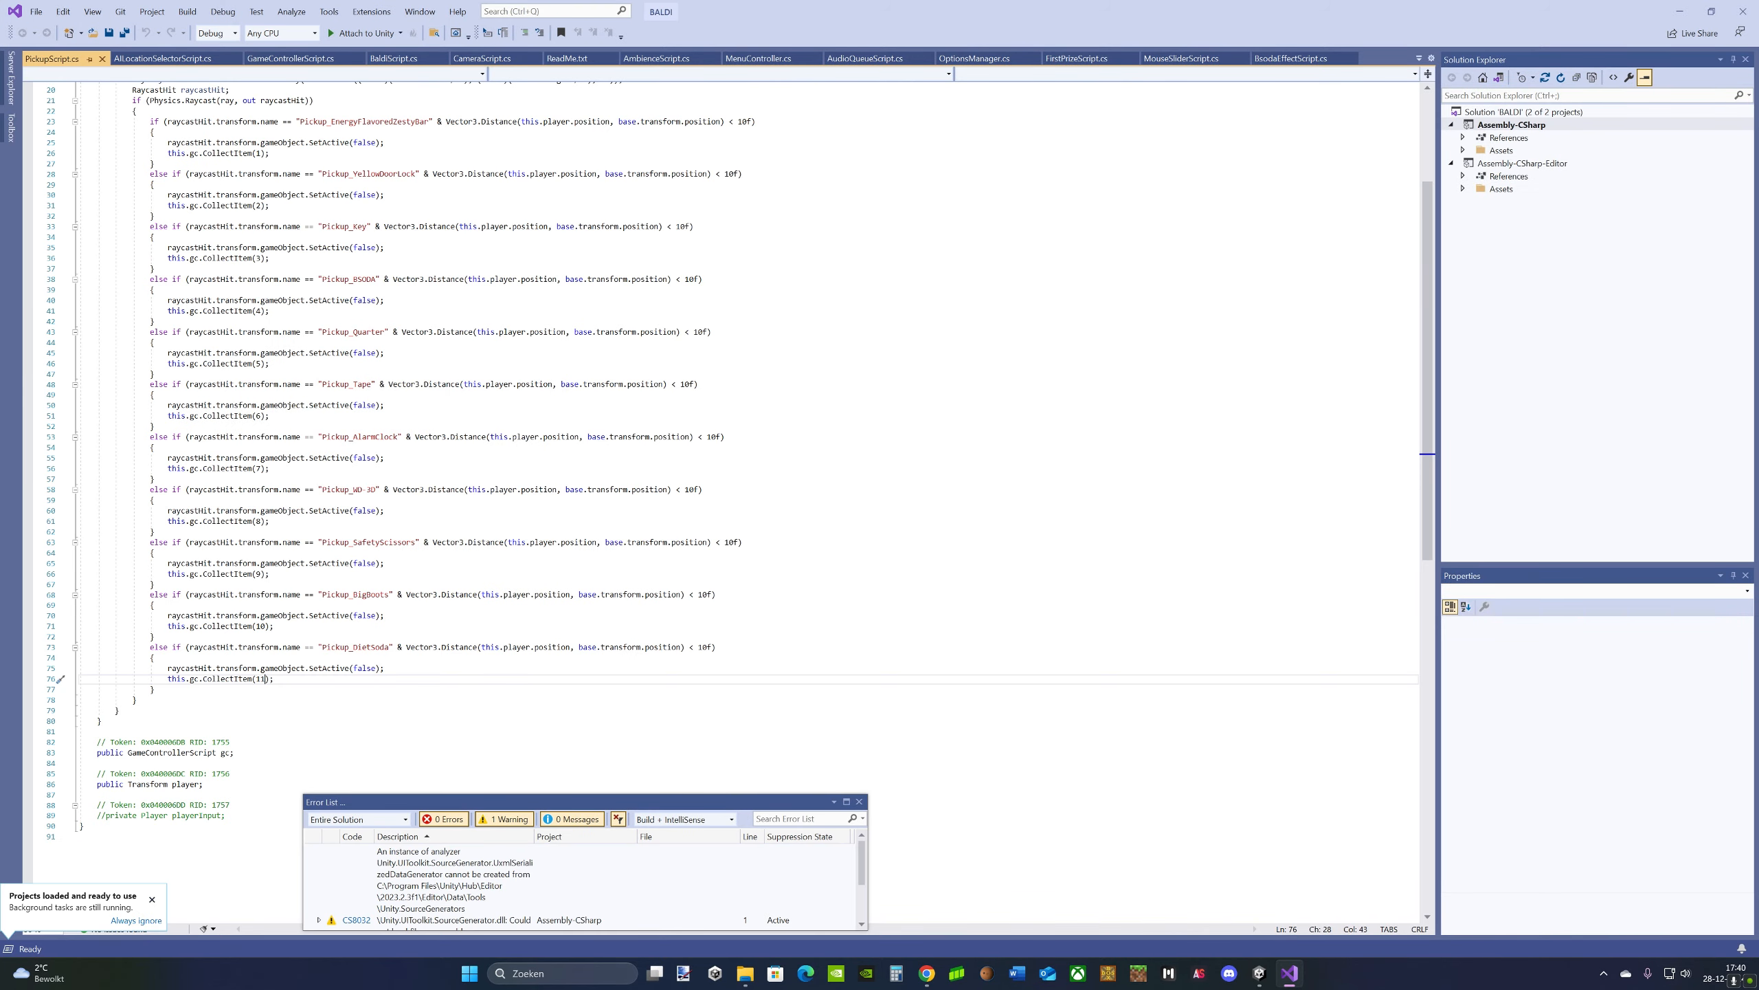
{"action": "left_click", "coordinate": [1680, 10]}
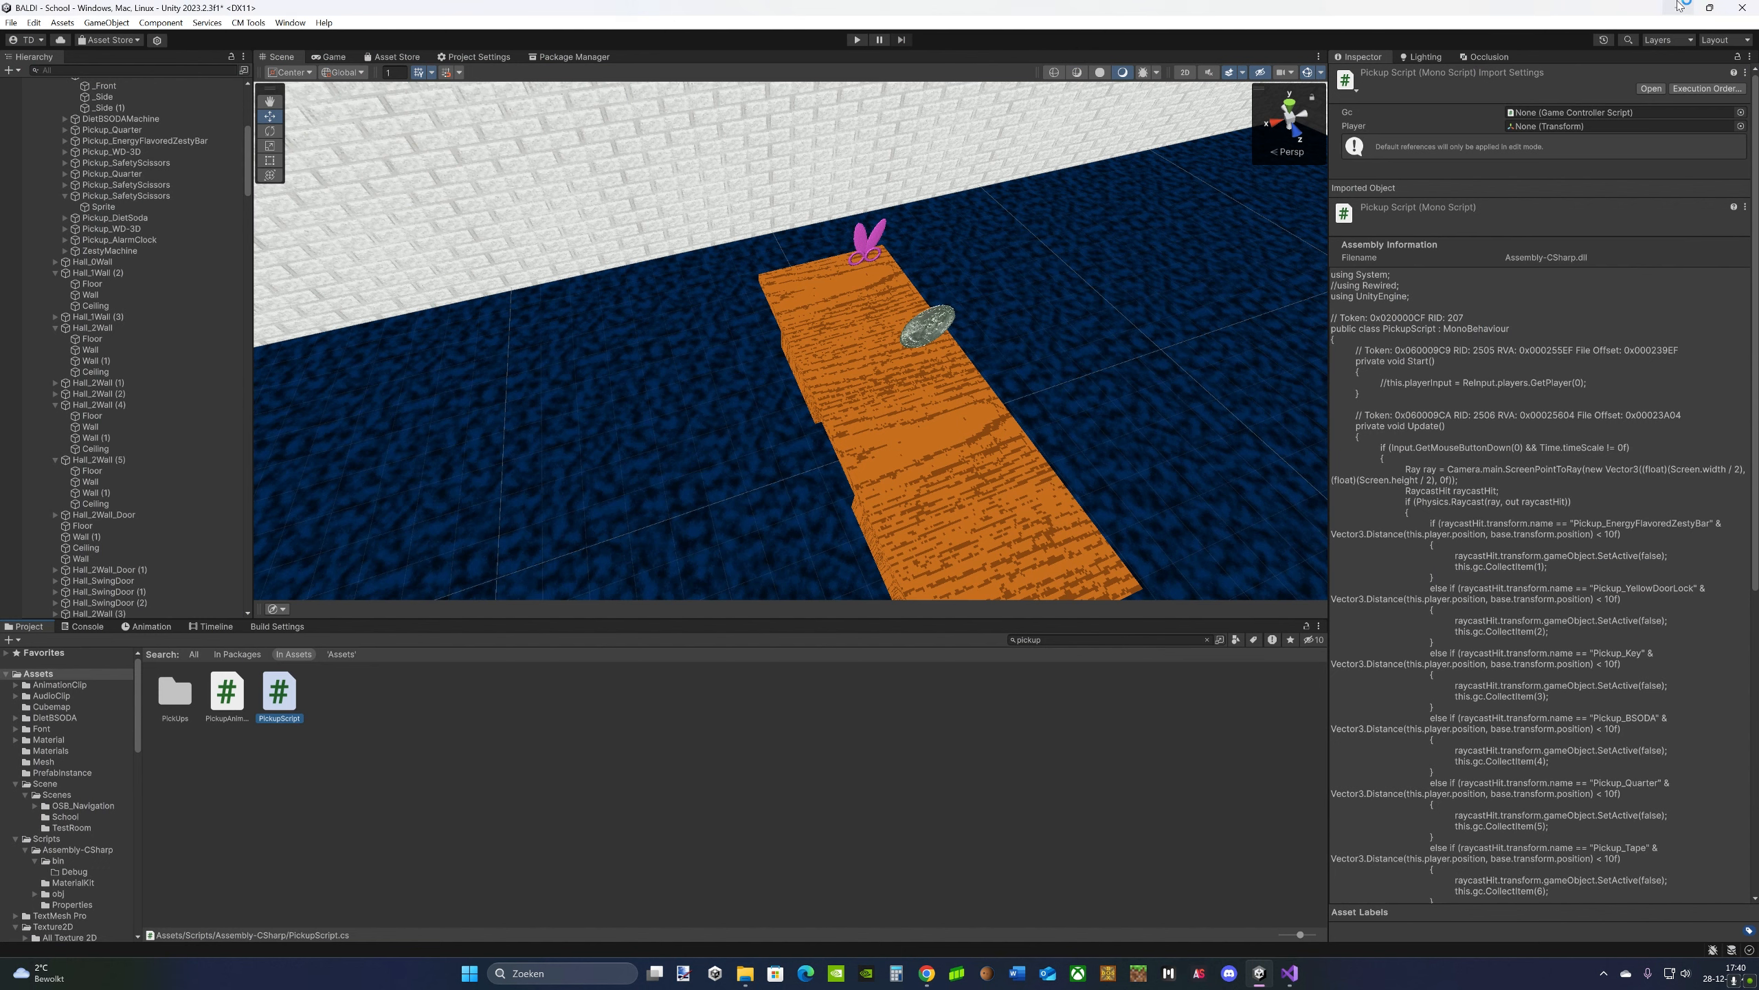
- Replace the Pickup_DietSoda child's sprite with the Diet BSODA can sprite and save the scene
{"action": "left_click", "coordinate": [876, 246]}
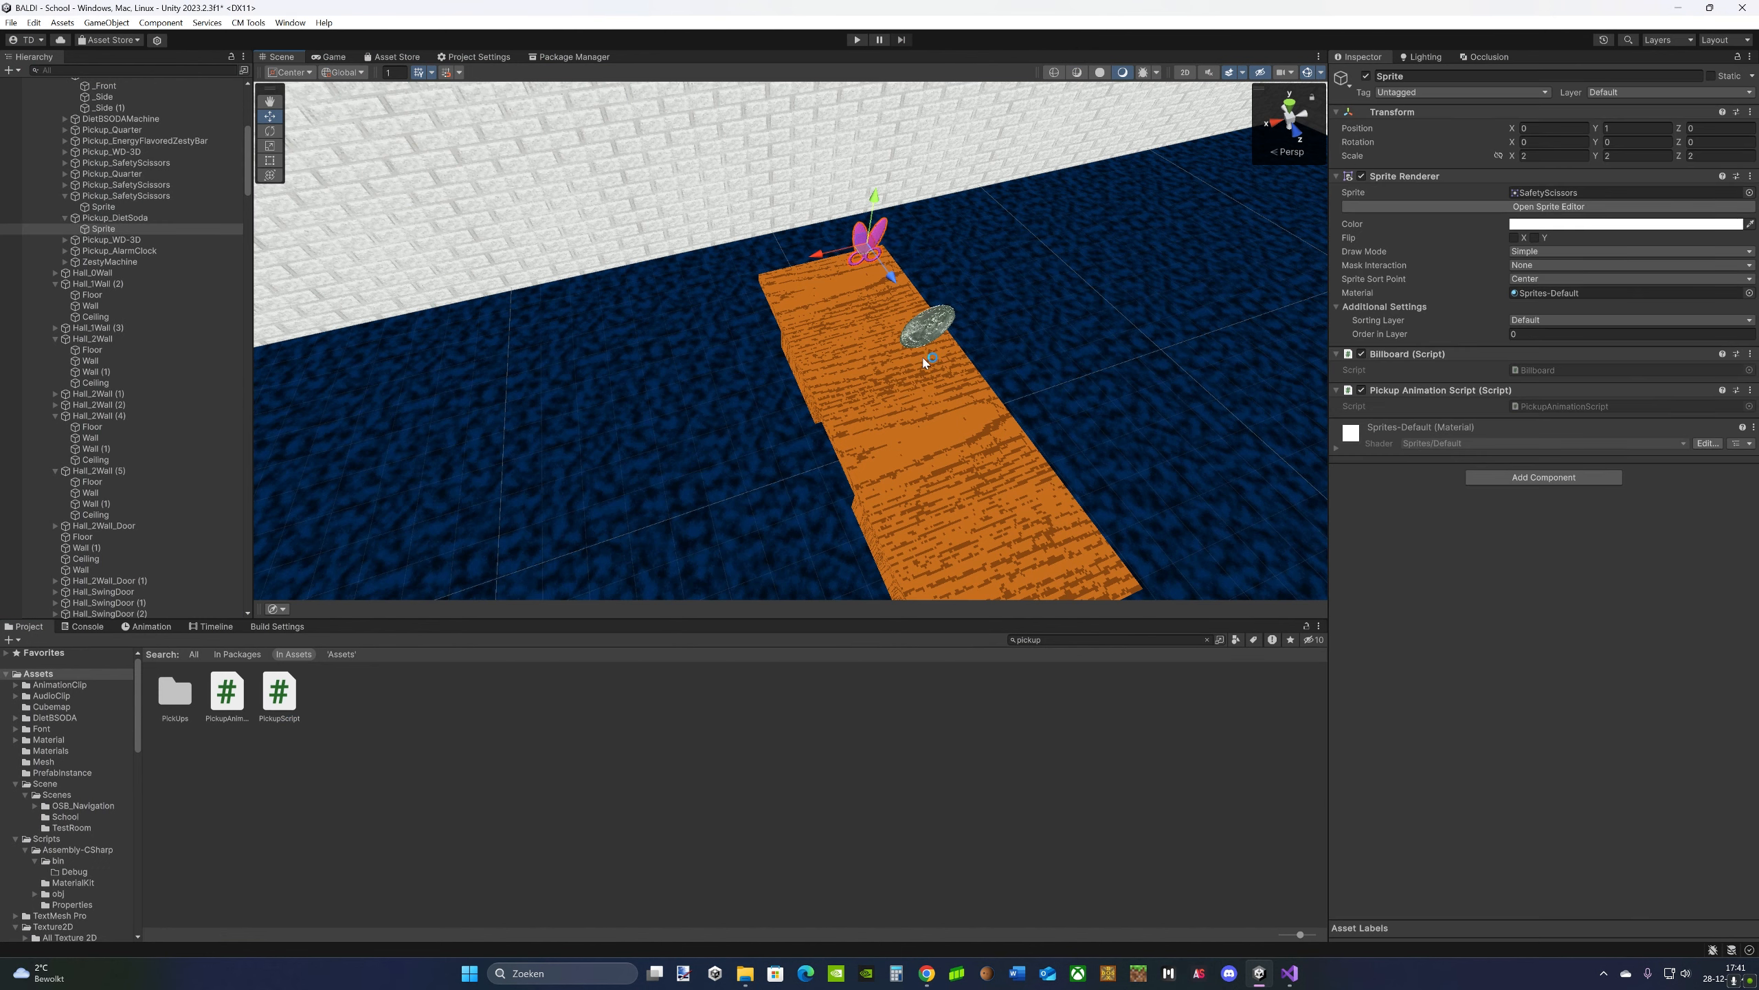
{"action": "left_click", "coordinate": [146, 231]}
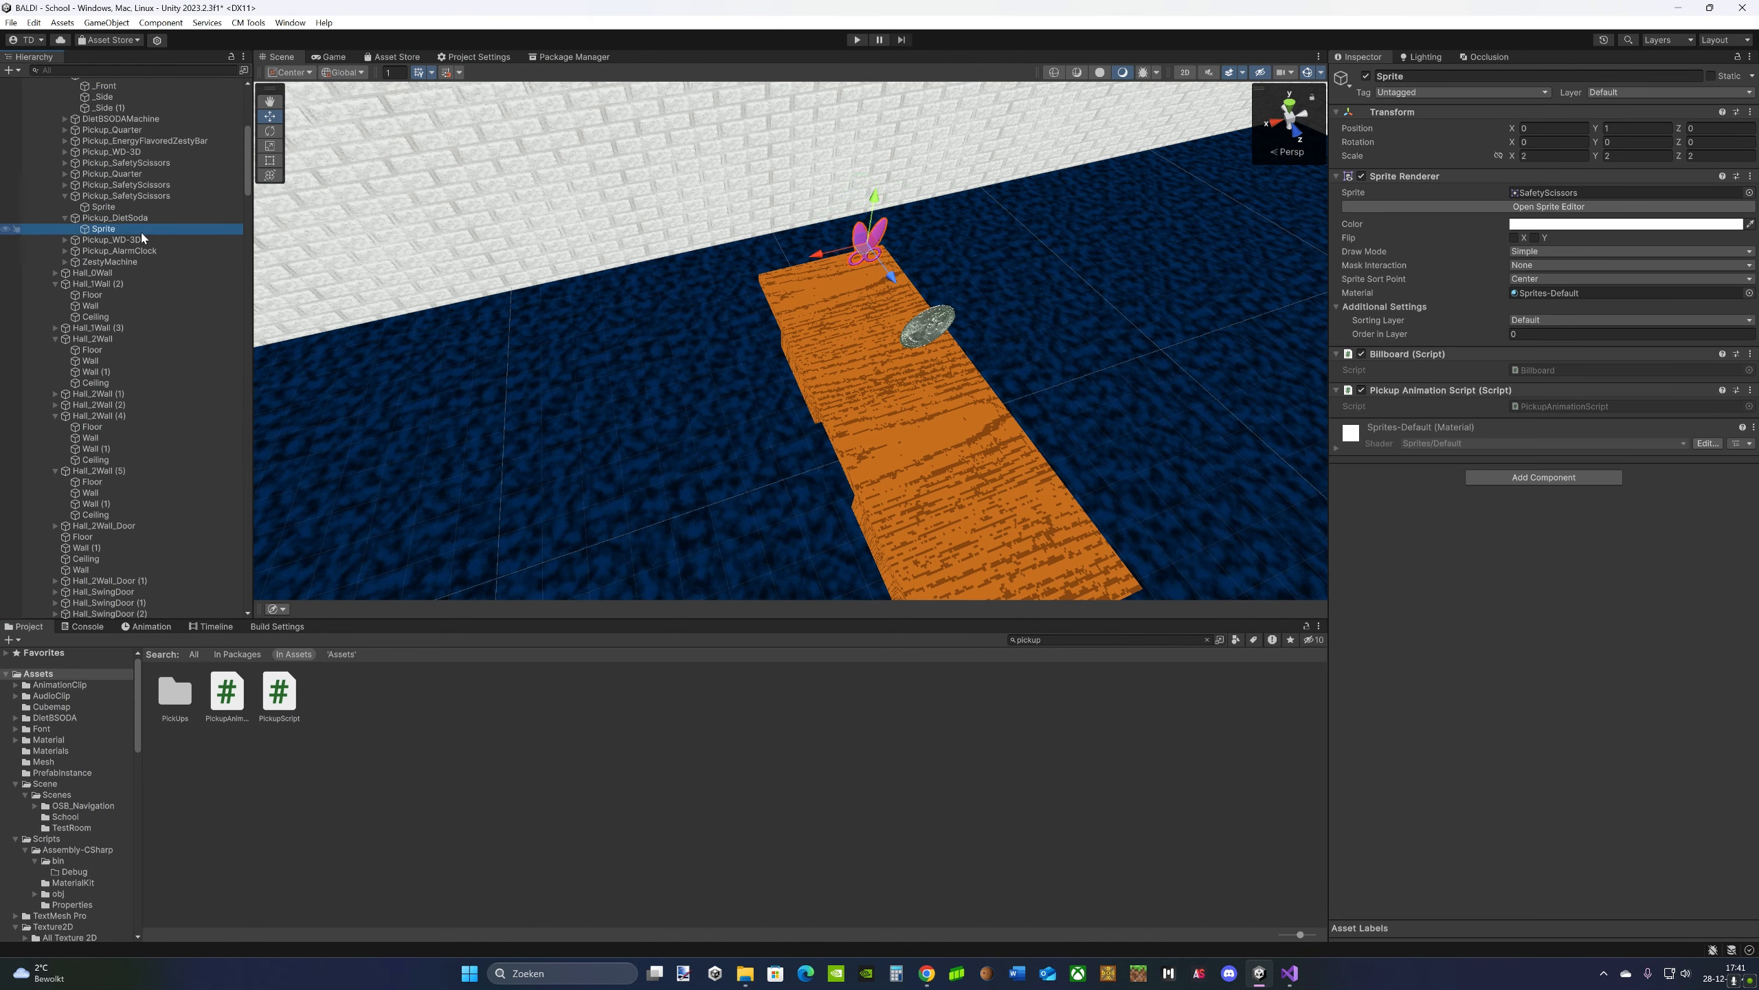
{"action": "left_click", "coordinate": [1207, 640]}
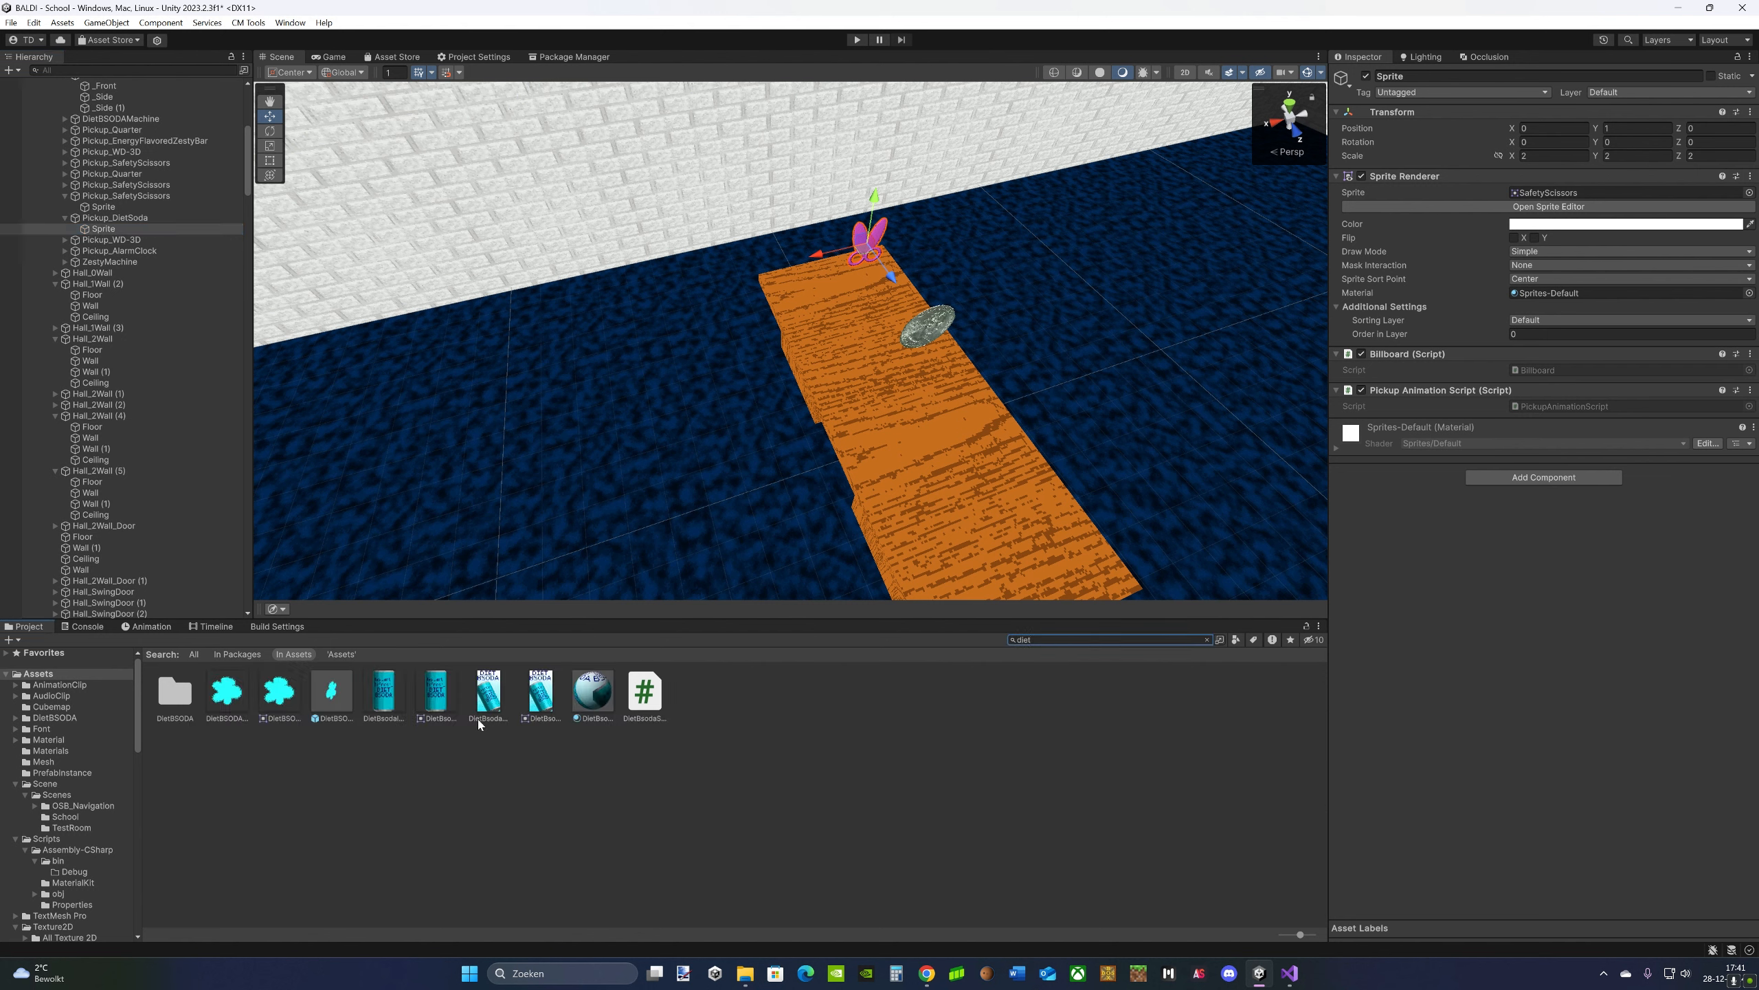
{"action": "left_click_drag", "start_coordinate": [439, 703], "coordinate": [1534, 194]}
{"action": "left_click_drag", "start_coordinate": [675, 398], "coordinate": [970, 393], "text": "alt"}
{"action": "left_click", "coordinate": [969, 393]}
{"action": "left_click", "coordinate": [11, 22]}
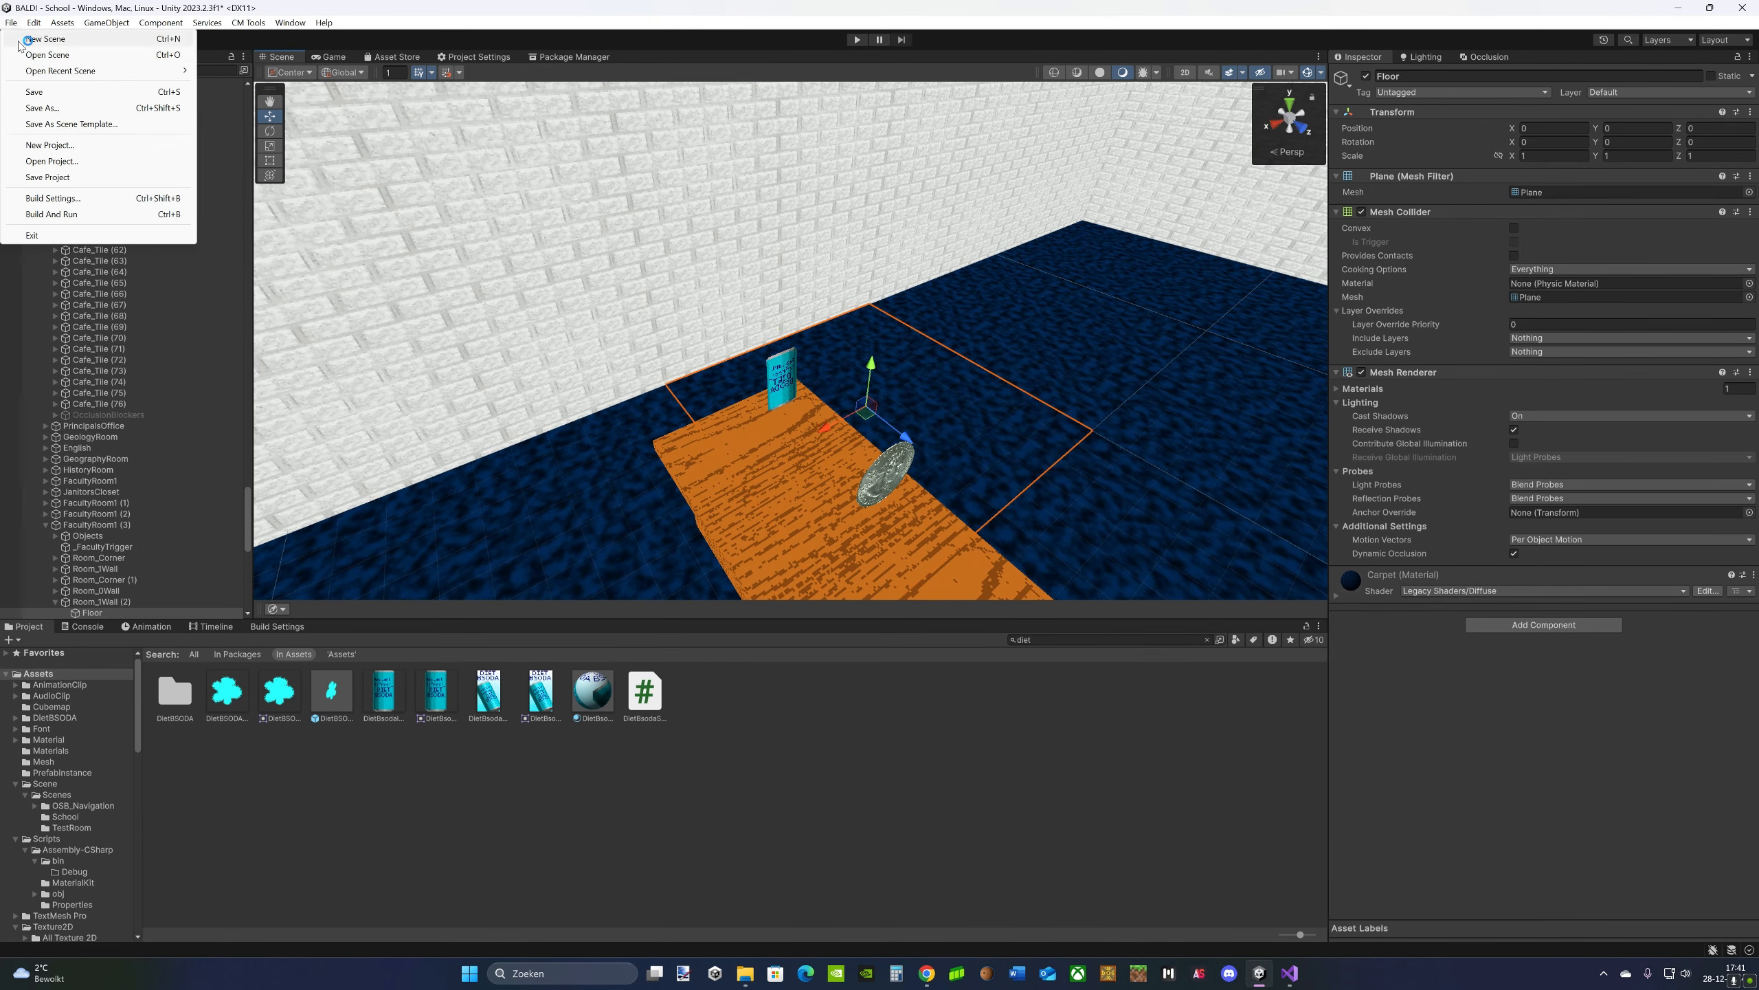
{"action": "left_click", "coordinate": [43, 90]}
- Start a play test of the School scene and walk to the notebook in the first classroom
{"action": "left_click_drag", "start_coordinate": [769, 243], "coordinate": [1034, 310], "text": "alt"}
{"action": "key", "text": "s"}
{"action": "right_click_drag", "start_coordinate": [1035, 310], "coordinate": [990, 310]}
{"action": "left_click", "coordinate": [859, 39]}
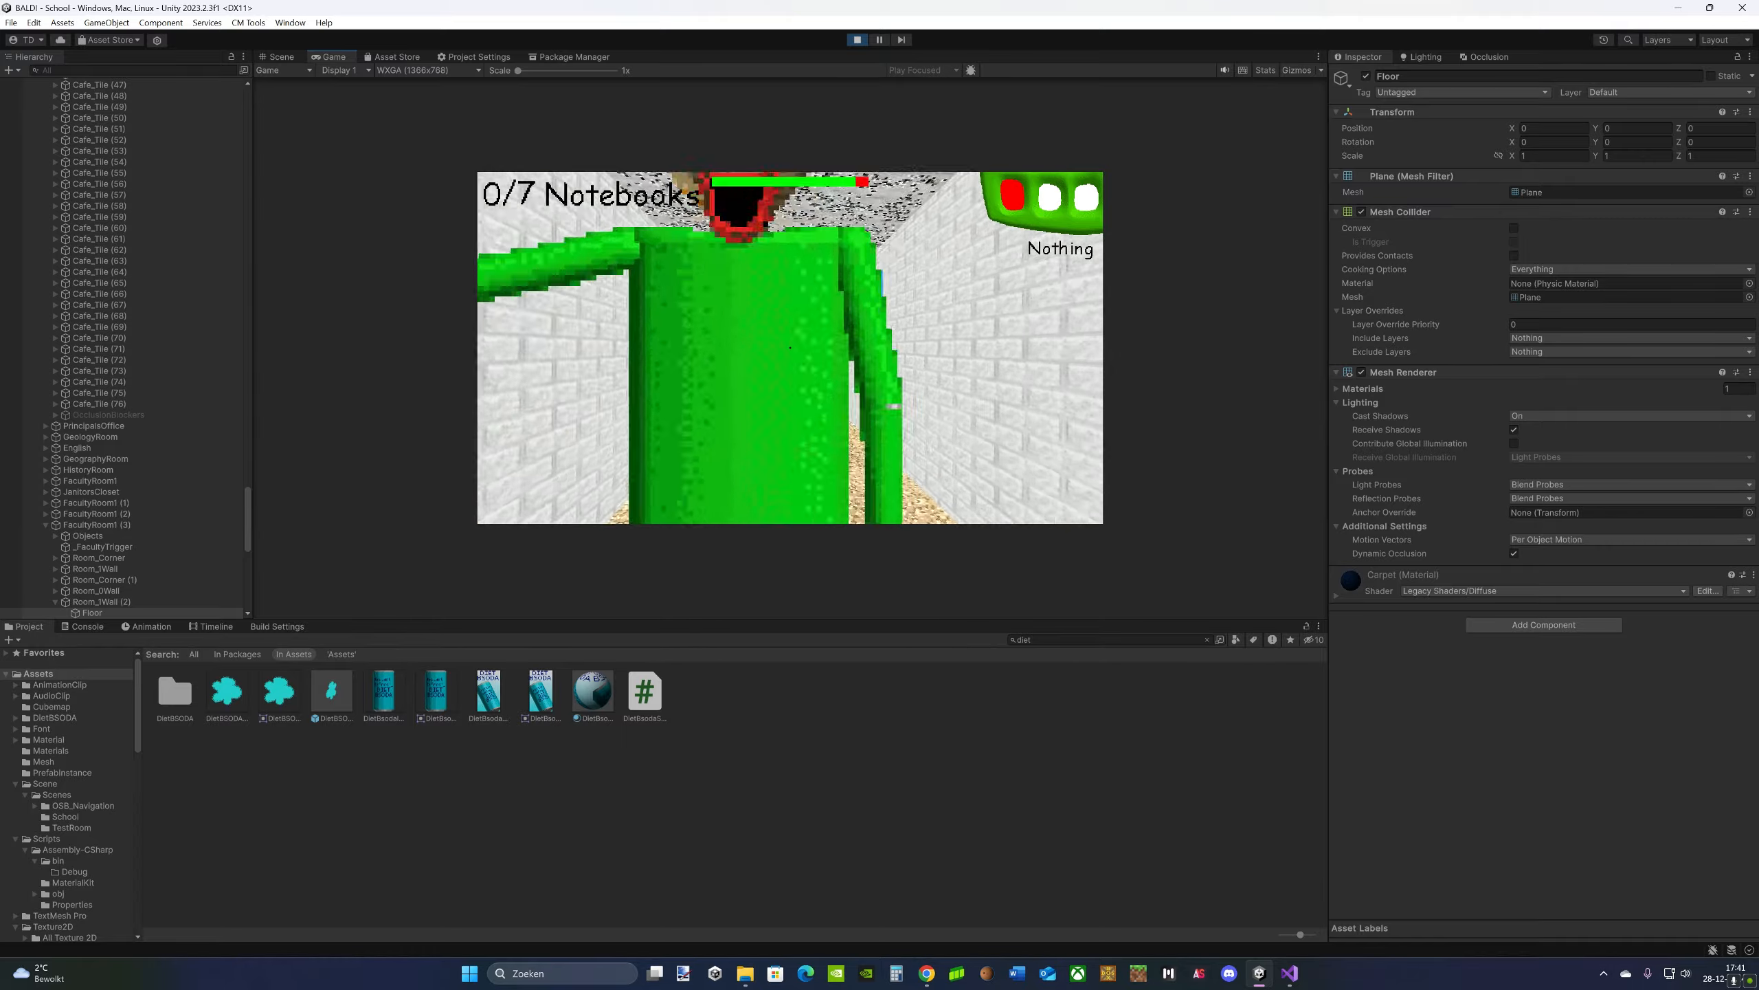
{"action": "key", "text": "shift+w"}
{"action": "left_click", "coordinate": [790, 347]}
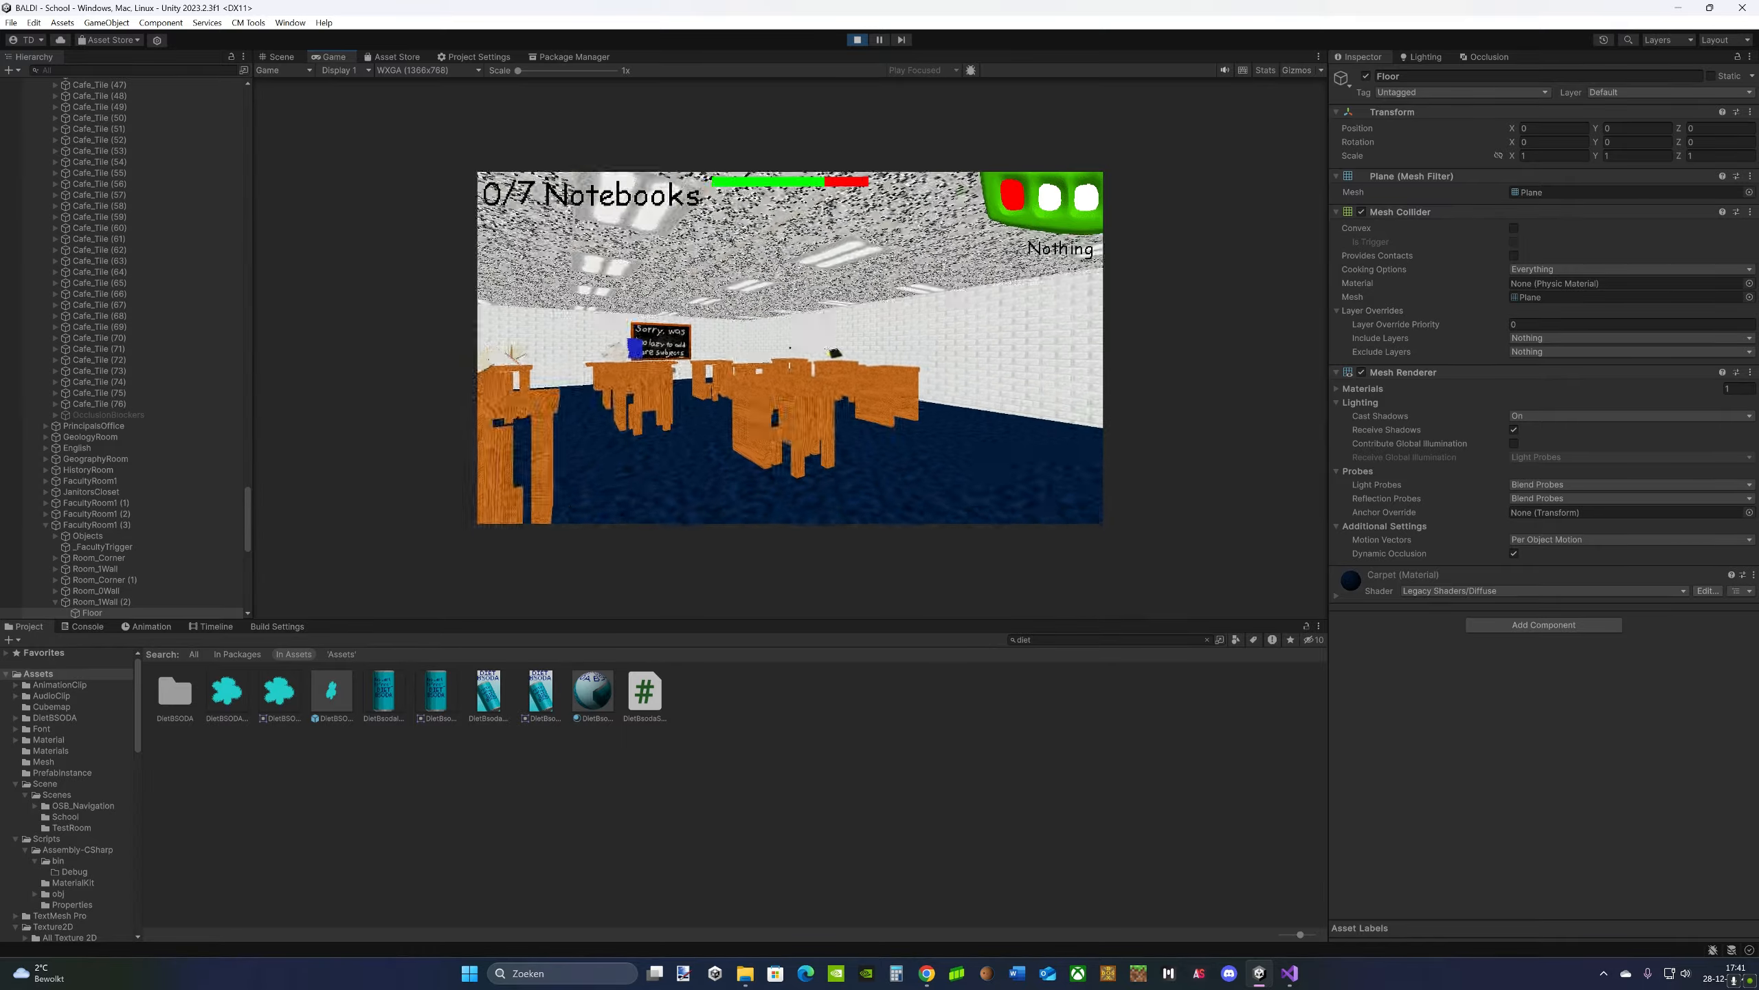
{"action": "key", "text": "shift+w"}
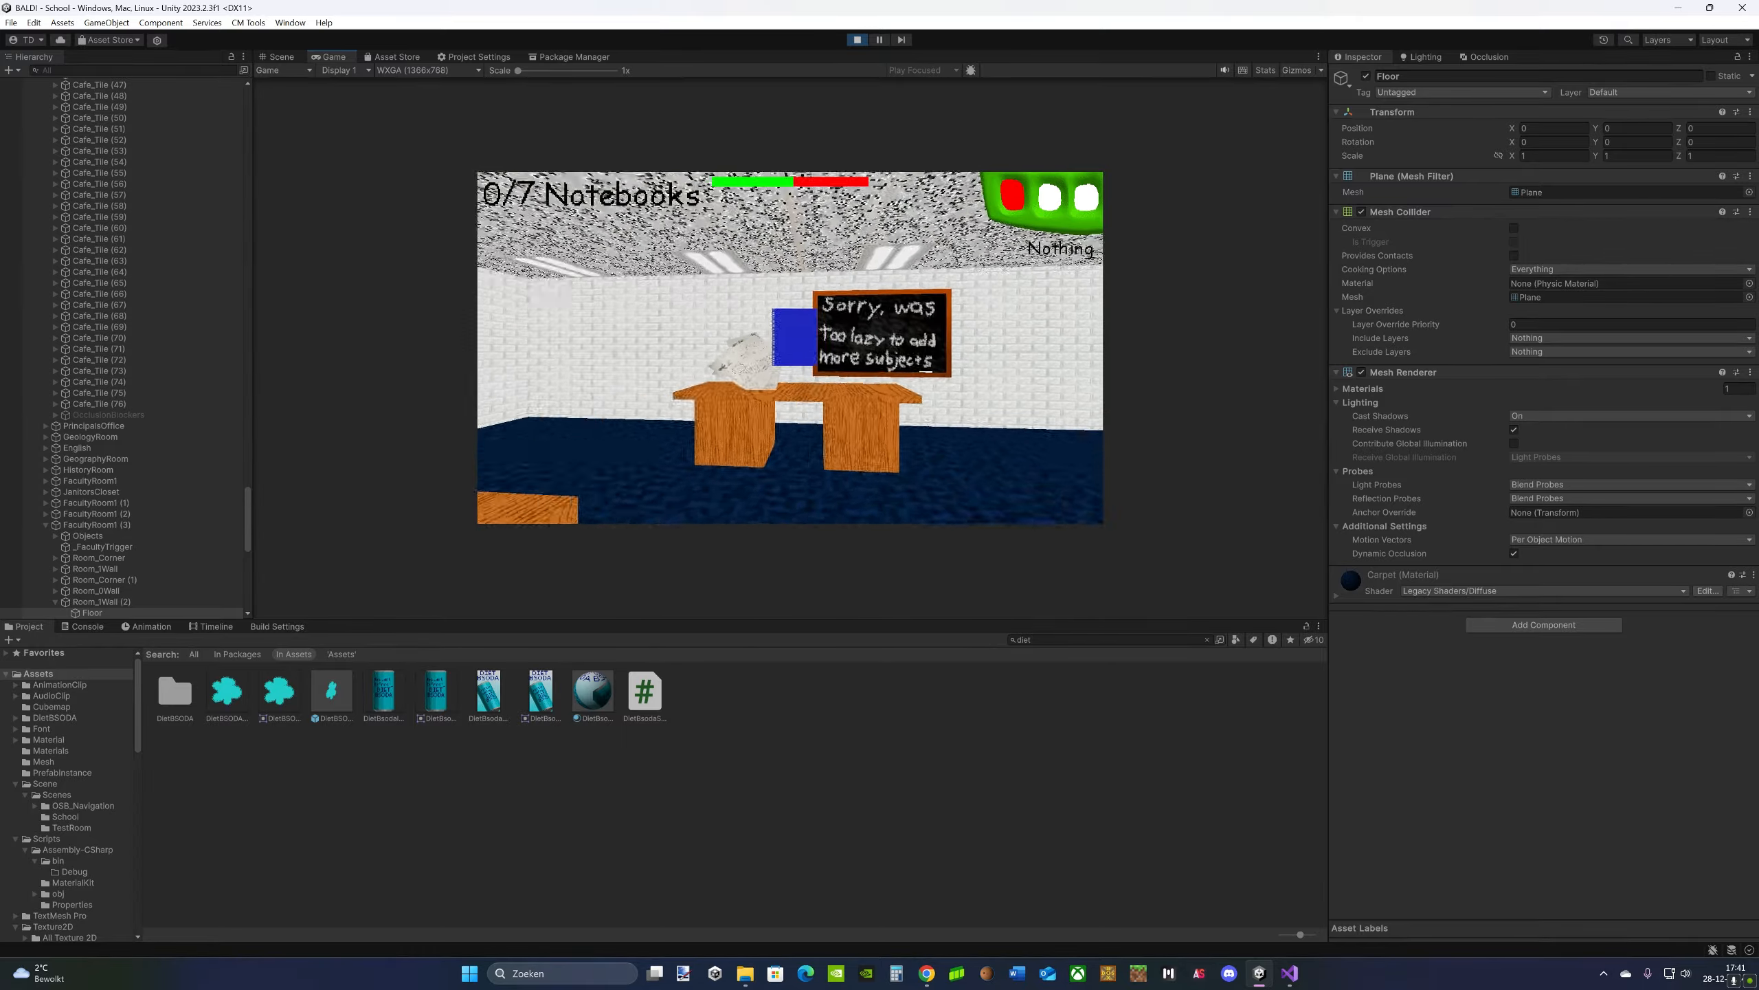
- Collect the first notebook in the play test, answering its math problems with 13, -2 and -1
{"action": "left_click", "coordinate": [795, 350]}
{"action": "type", "text": "13"}
{"action": "key", "text": "Return"}
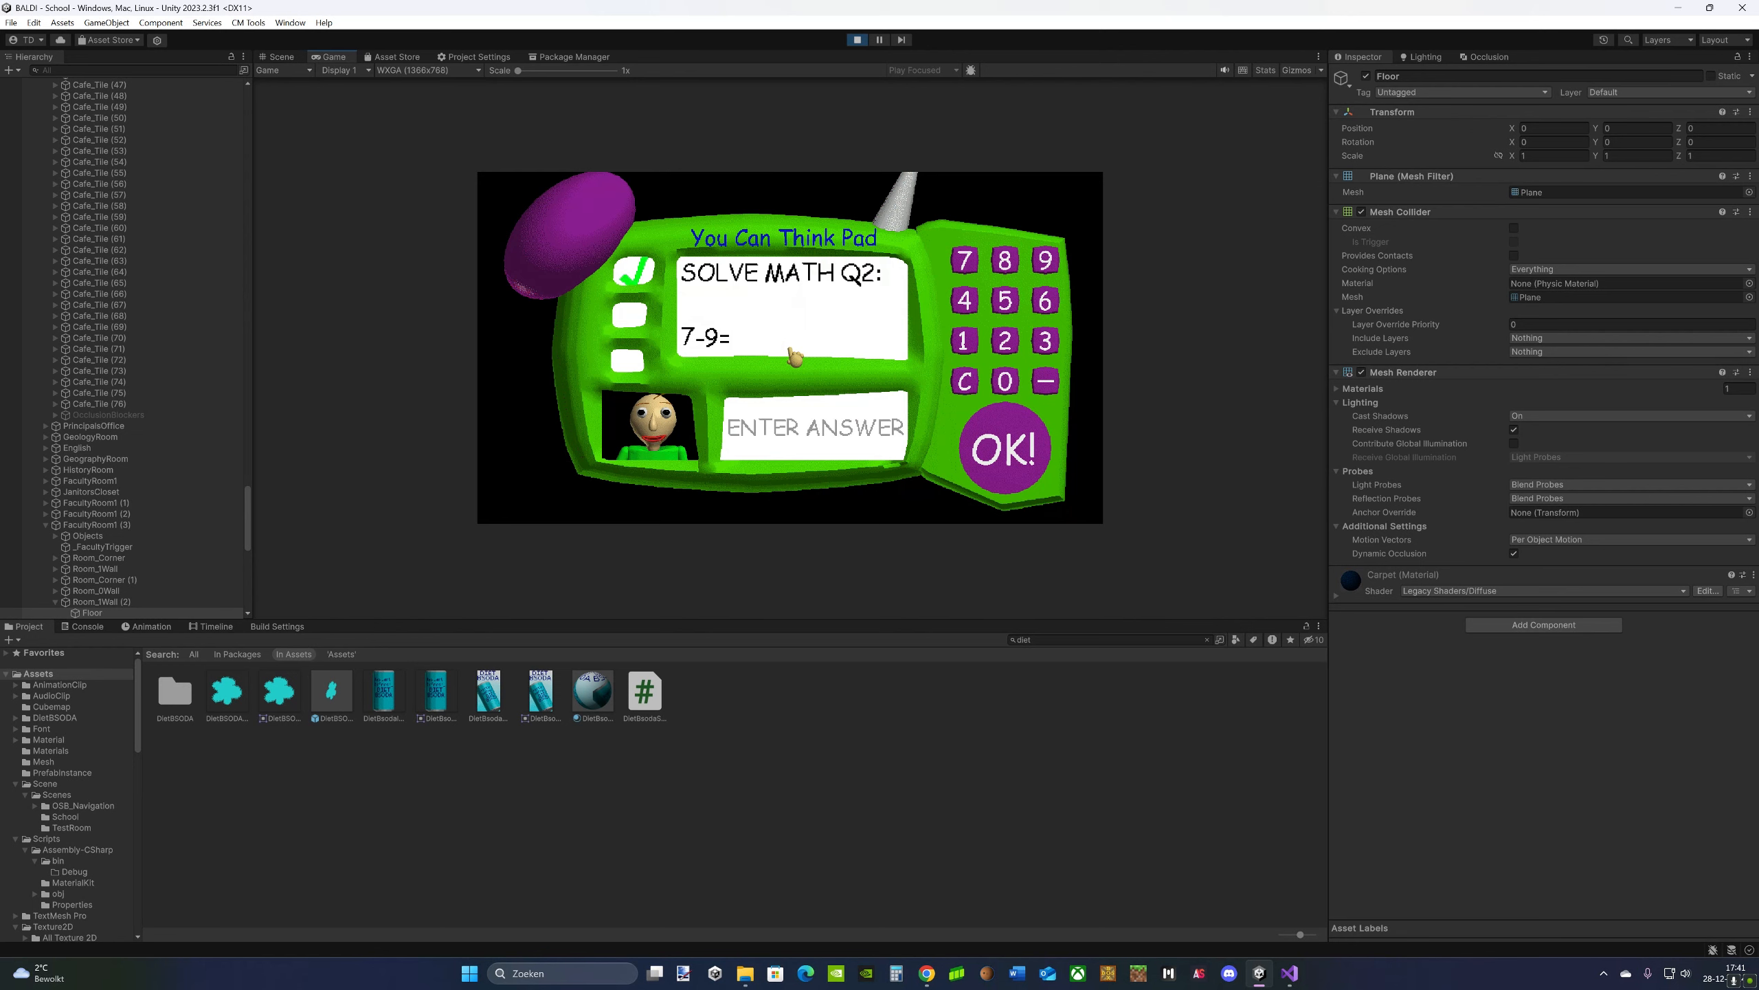
{"action": "type", "text": "-2"}
{"action": "key", "text": "Return"}
{"action": "type", "text": "-1"}
{"action": "key", "text": "Return"}
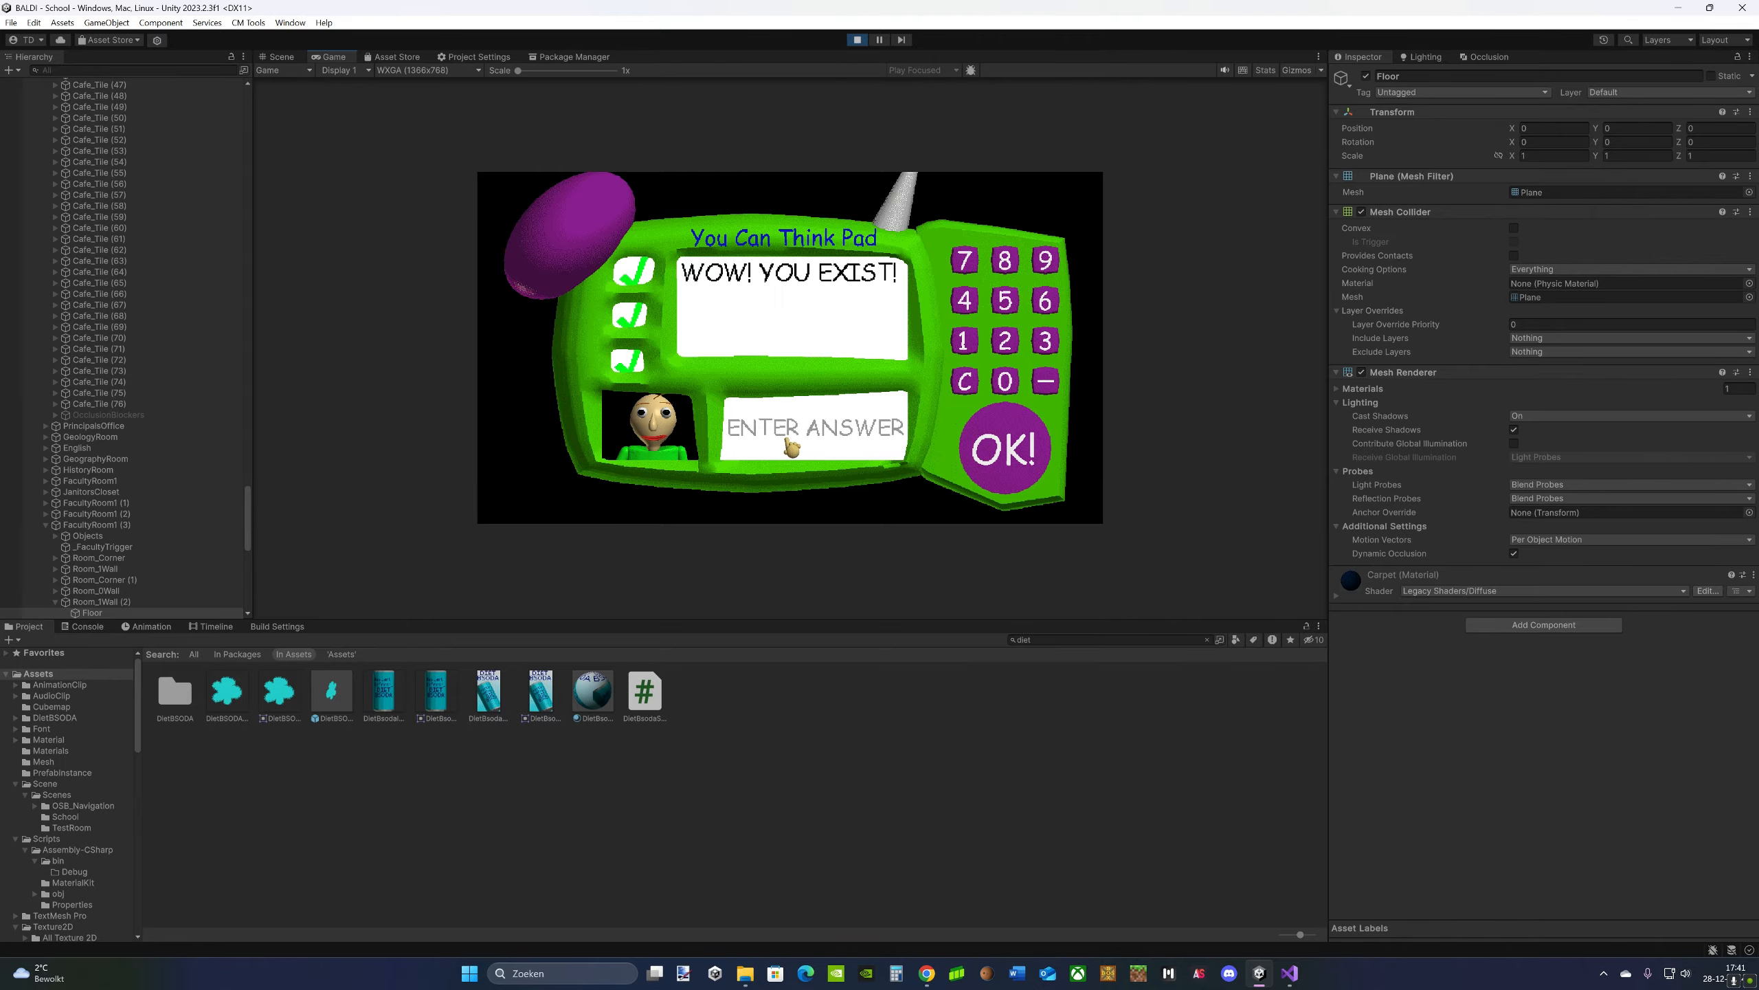
- Pick up the quarter, open the notebook in the second classroom and answer its first problem with 10
{"action": "key", "text": "w"}
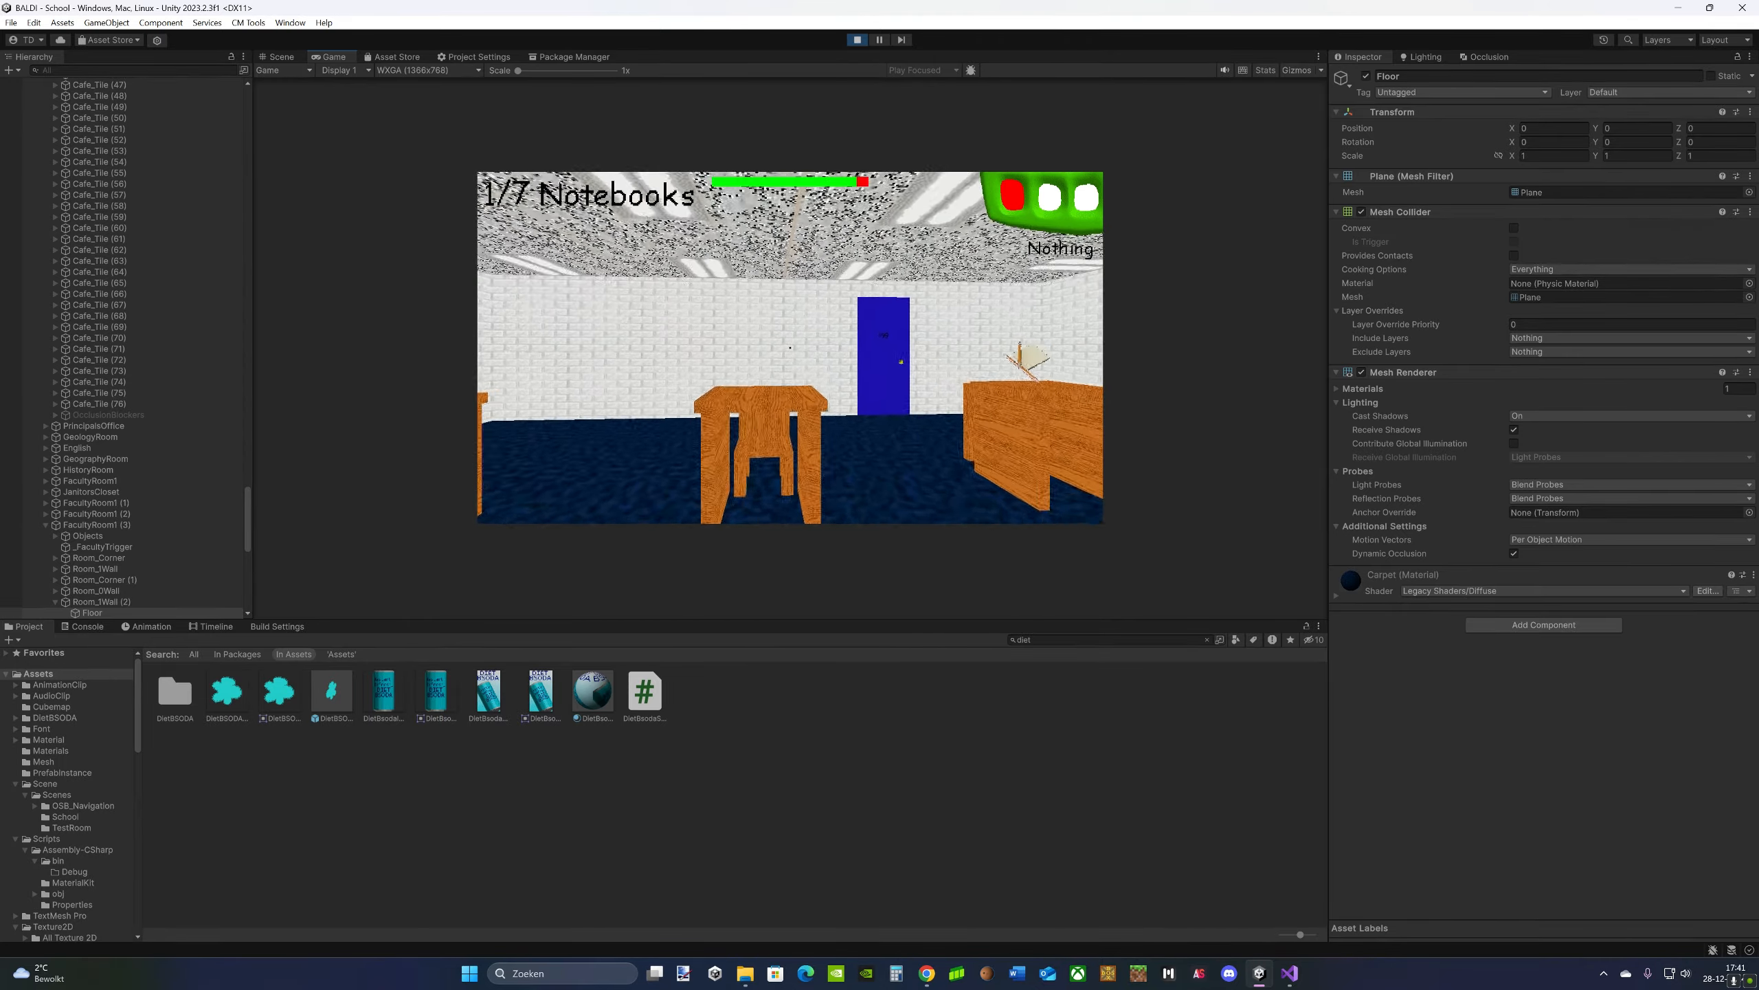
{"action": "left_click", "coordinate": [790, 347]}
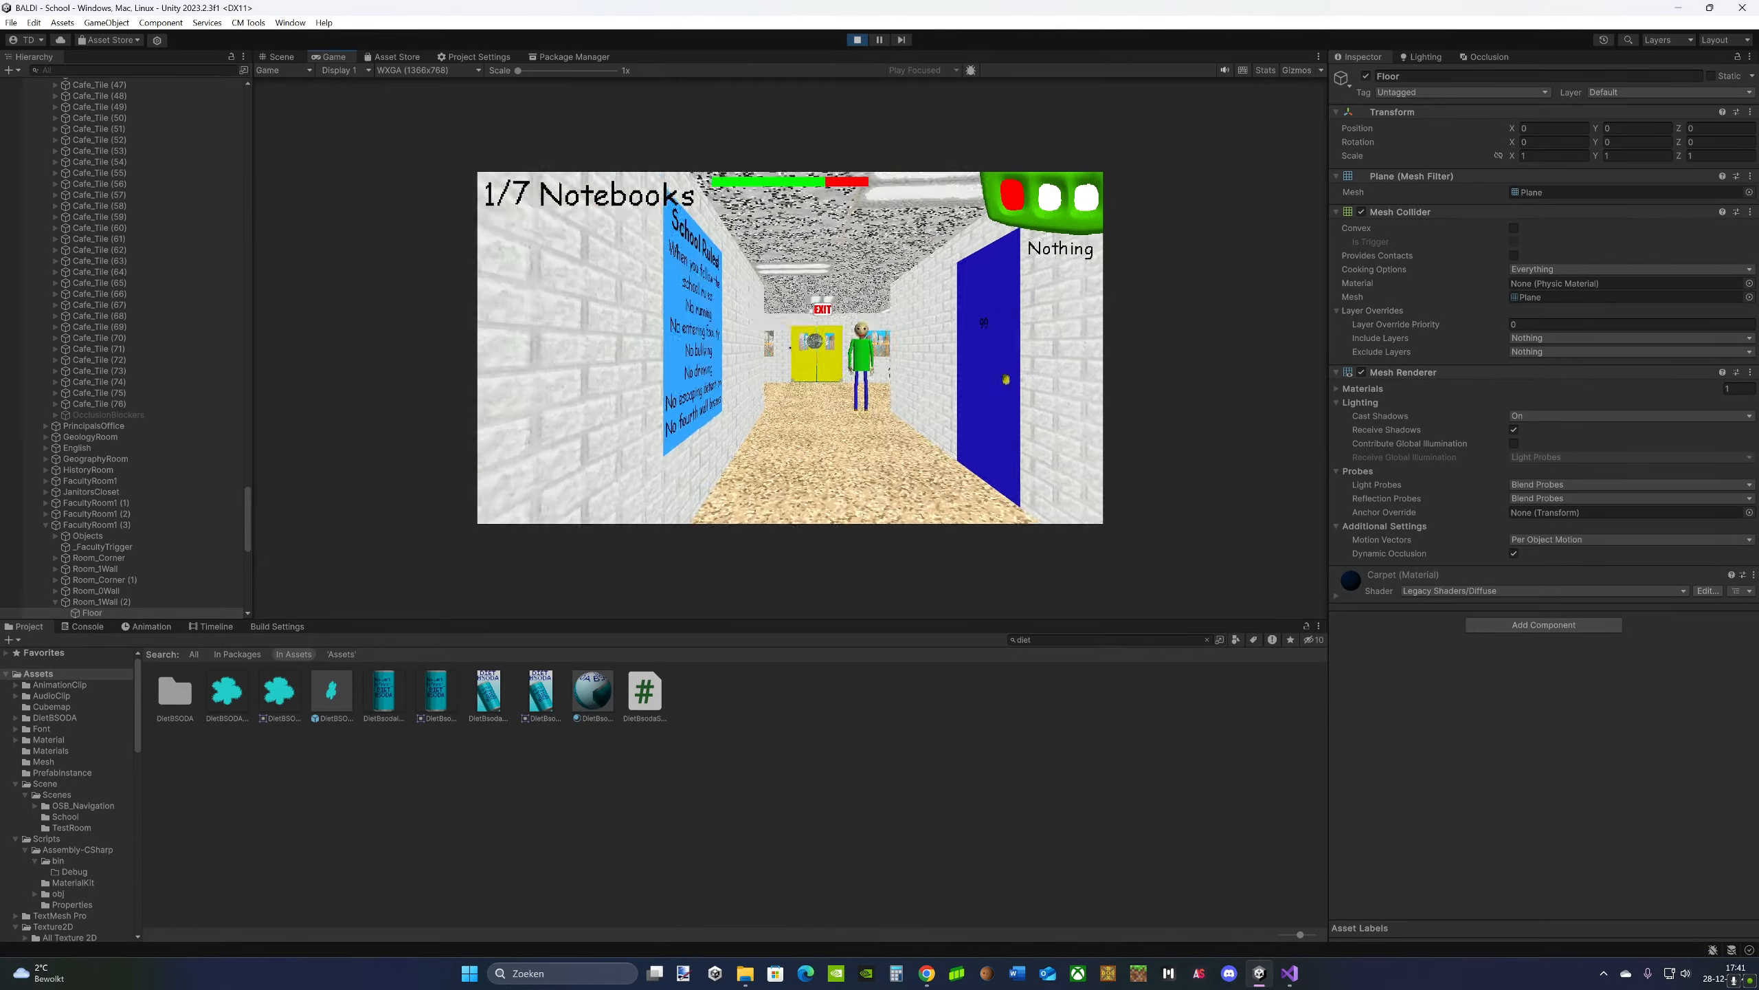
{"action": "left_click", "coordinate": [791, 347]}
{"action": "key", "text": "w"}
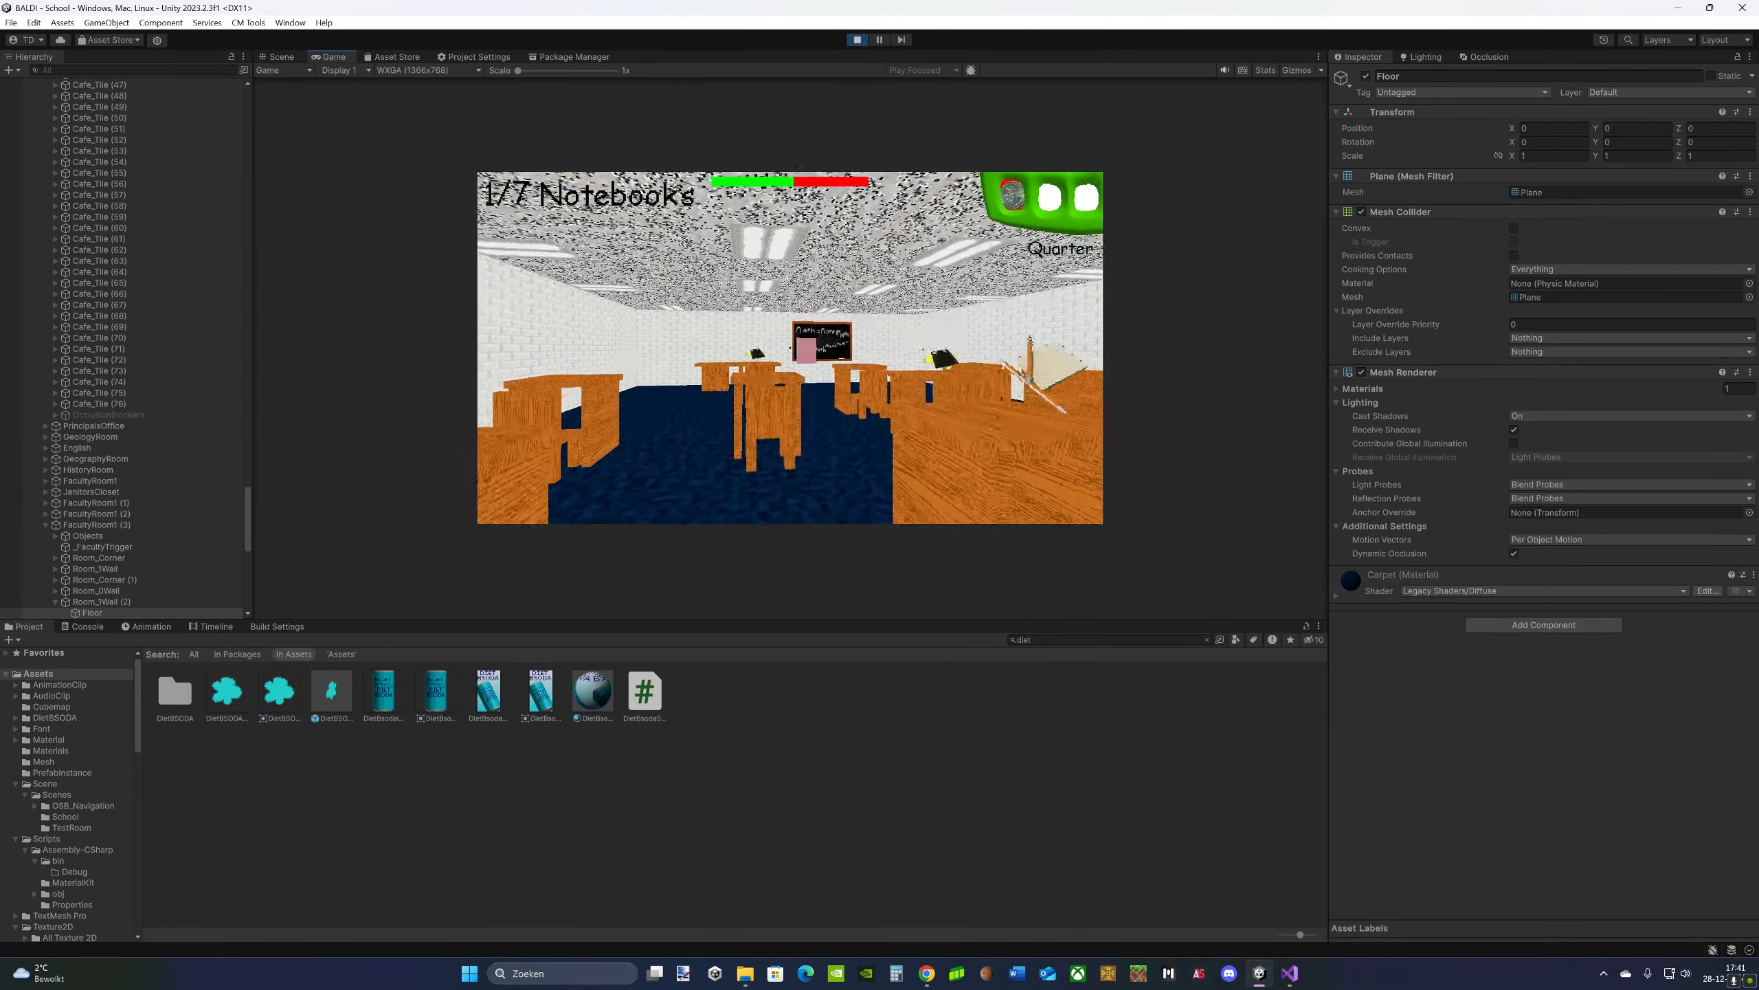
{"action": "left_click", "coordinate": [791, 347]}
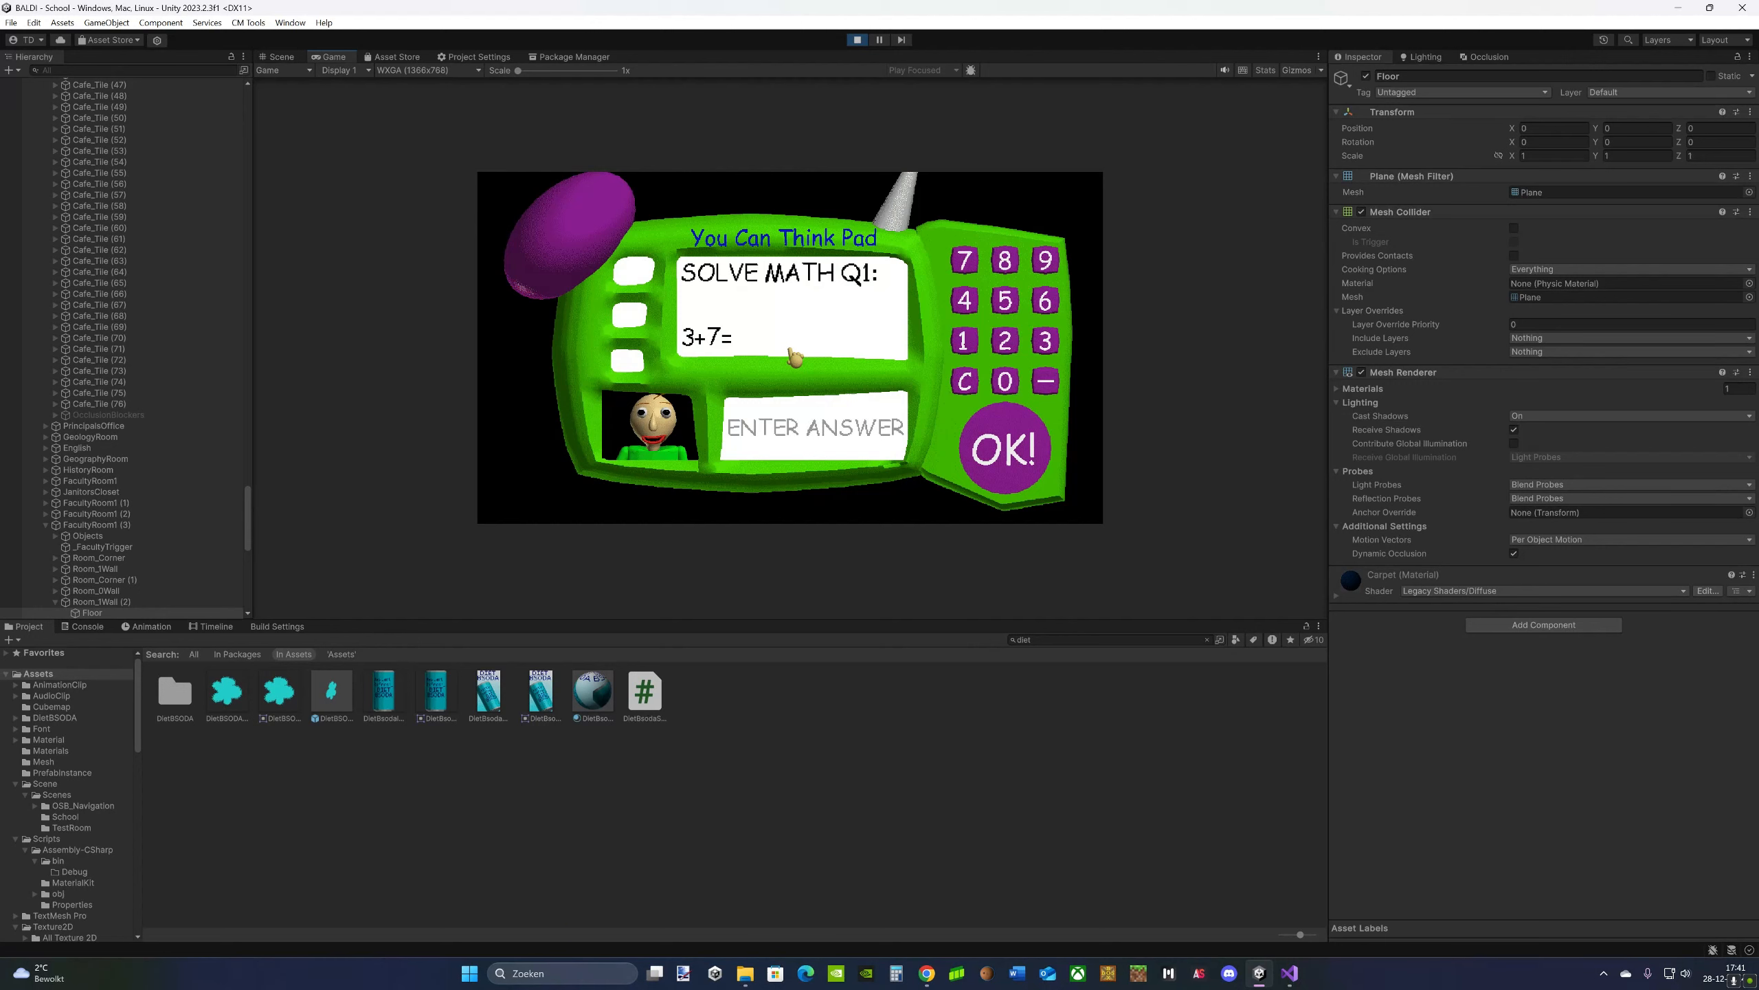
{"action": "type", "text": "10"}
{"action": "key", "text": "Return"}
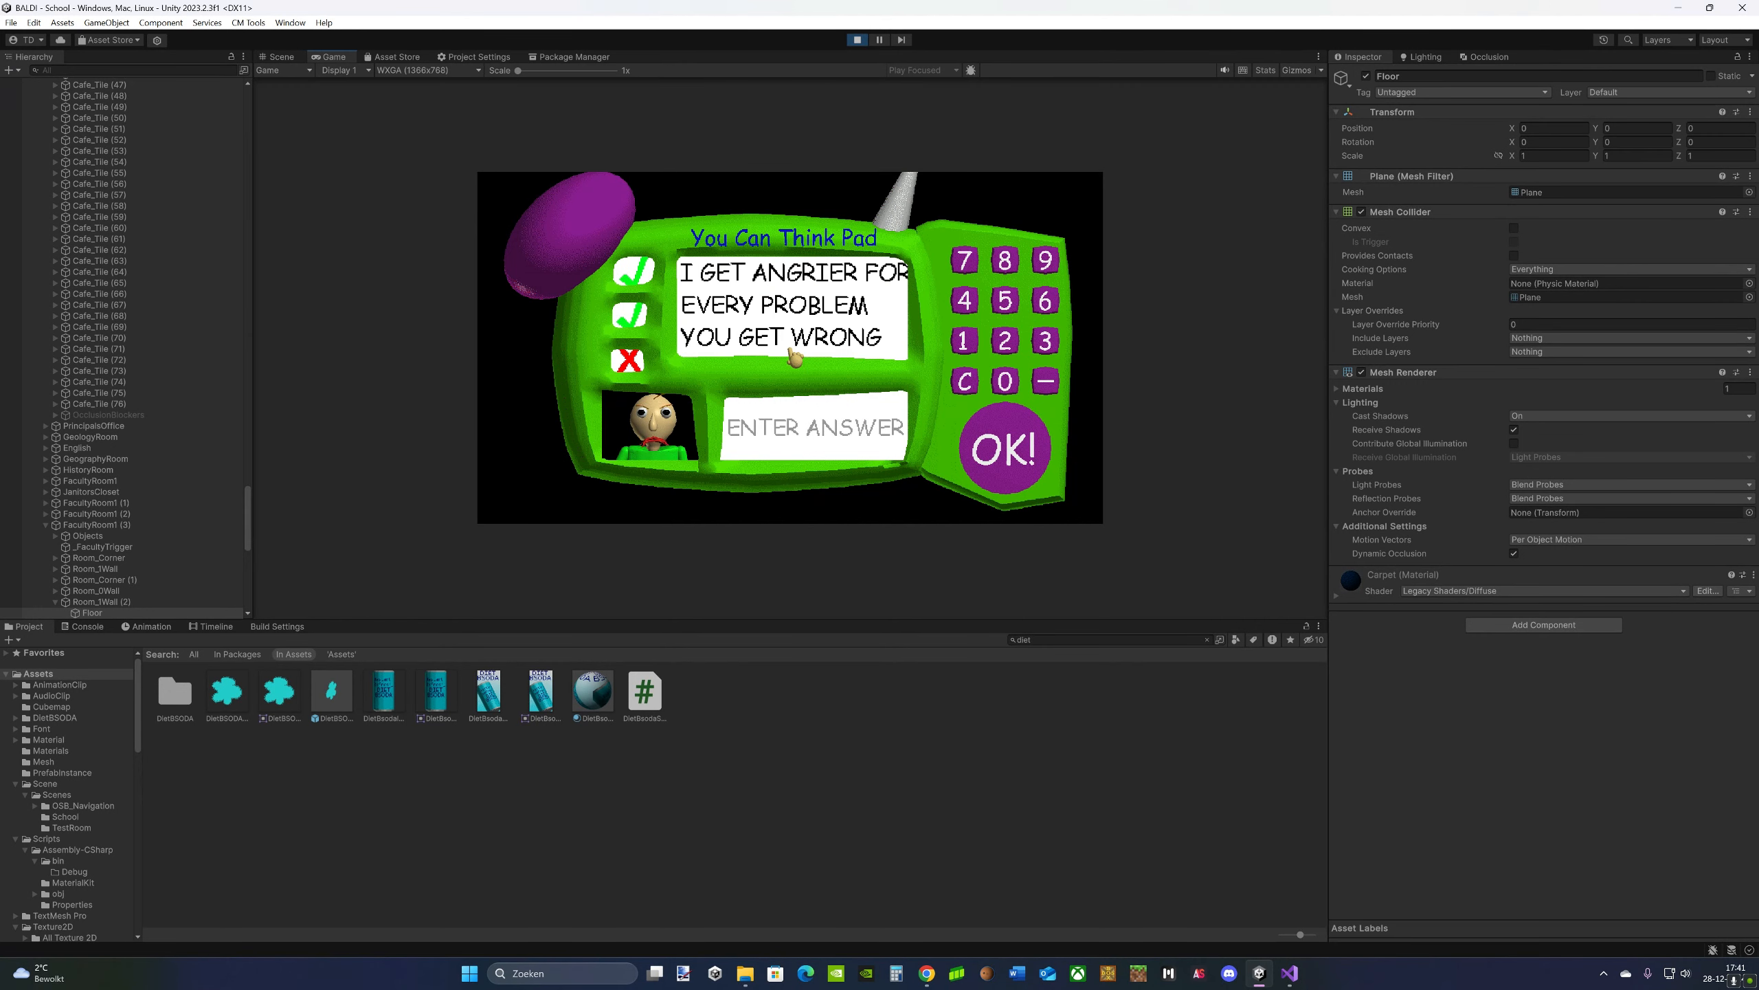
- Deactivate the Baldi object in the running scene and return to playing the game
{"action": "left_click_drag", "start_coordinate": [248, 495], "coordinate": [294, 83]}
{"action": "left_click", "coordinate": [36, 215]}
{"action": "left_click", "coordinate": [62, 192]}
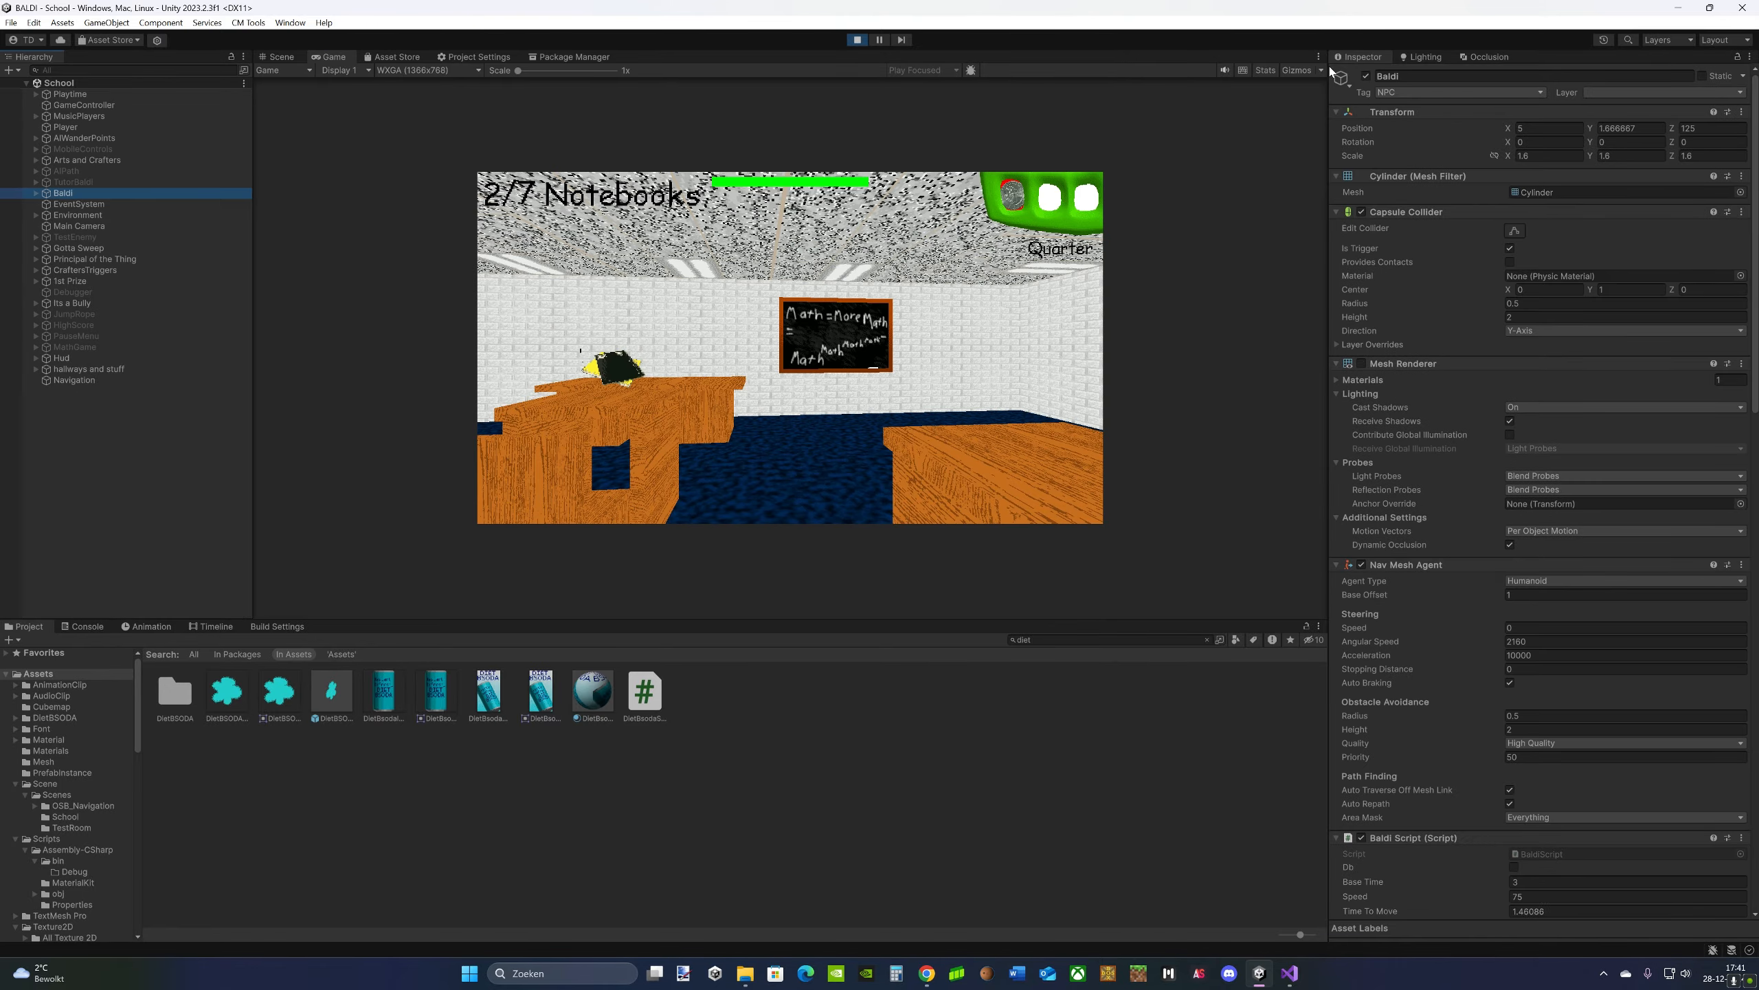
{"action": "left_click", "coordinate": [1205, 169]}
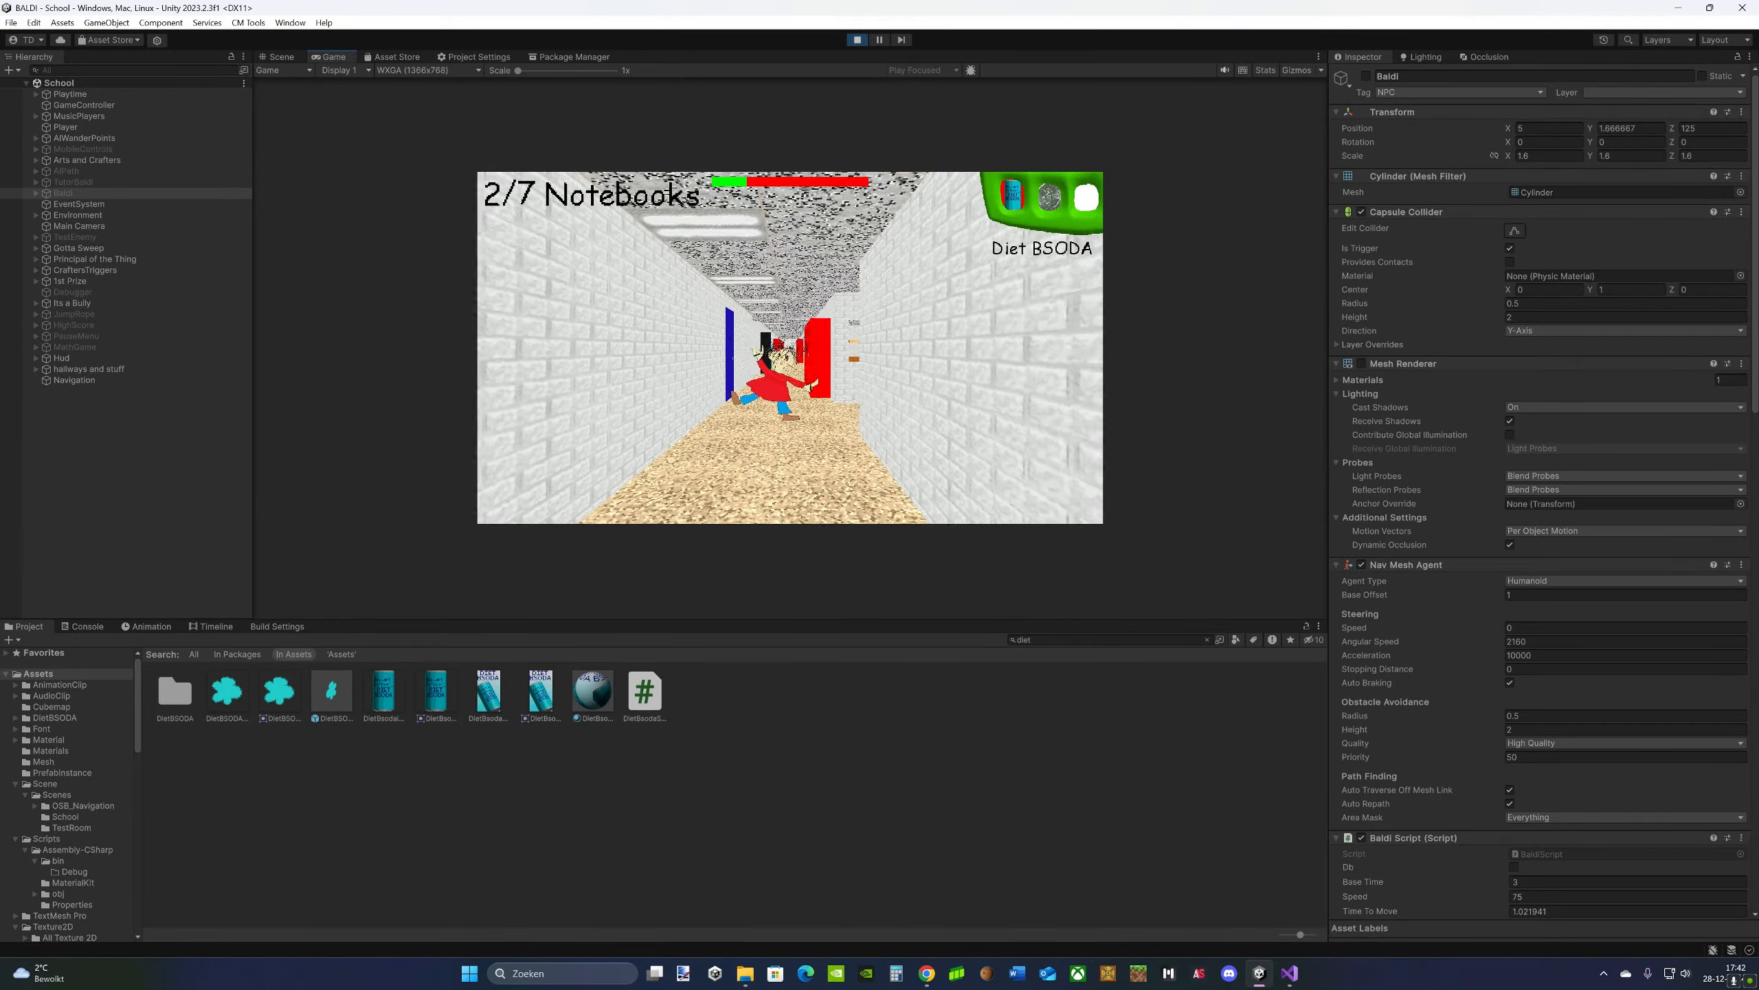
- Spray the Diet BSODA at Playtime in the hallway and open the third notebook in the classroom
{"action": "left_click", "coordinate": [790, 347]}
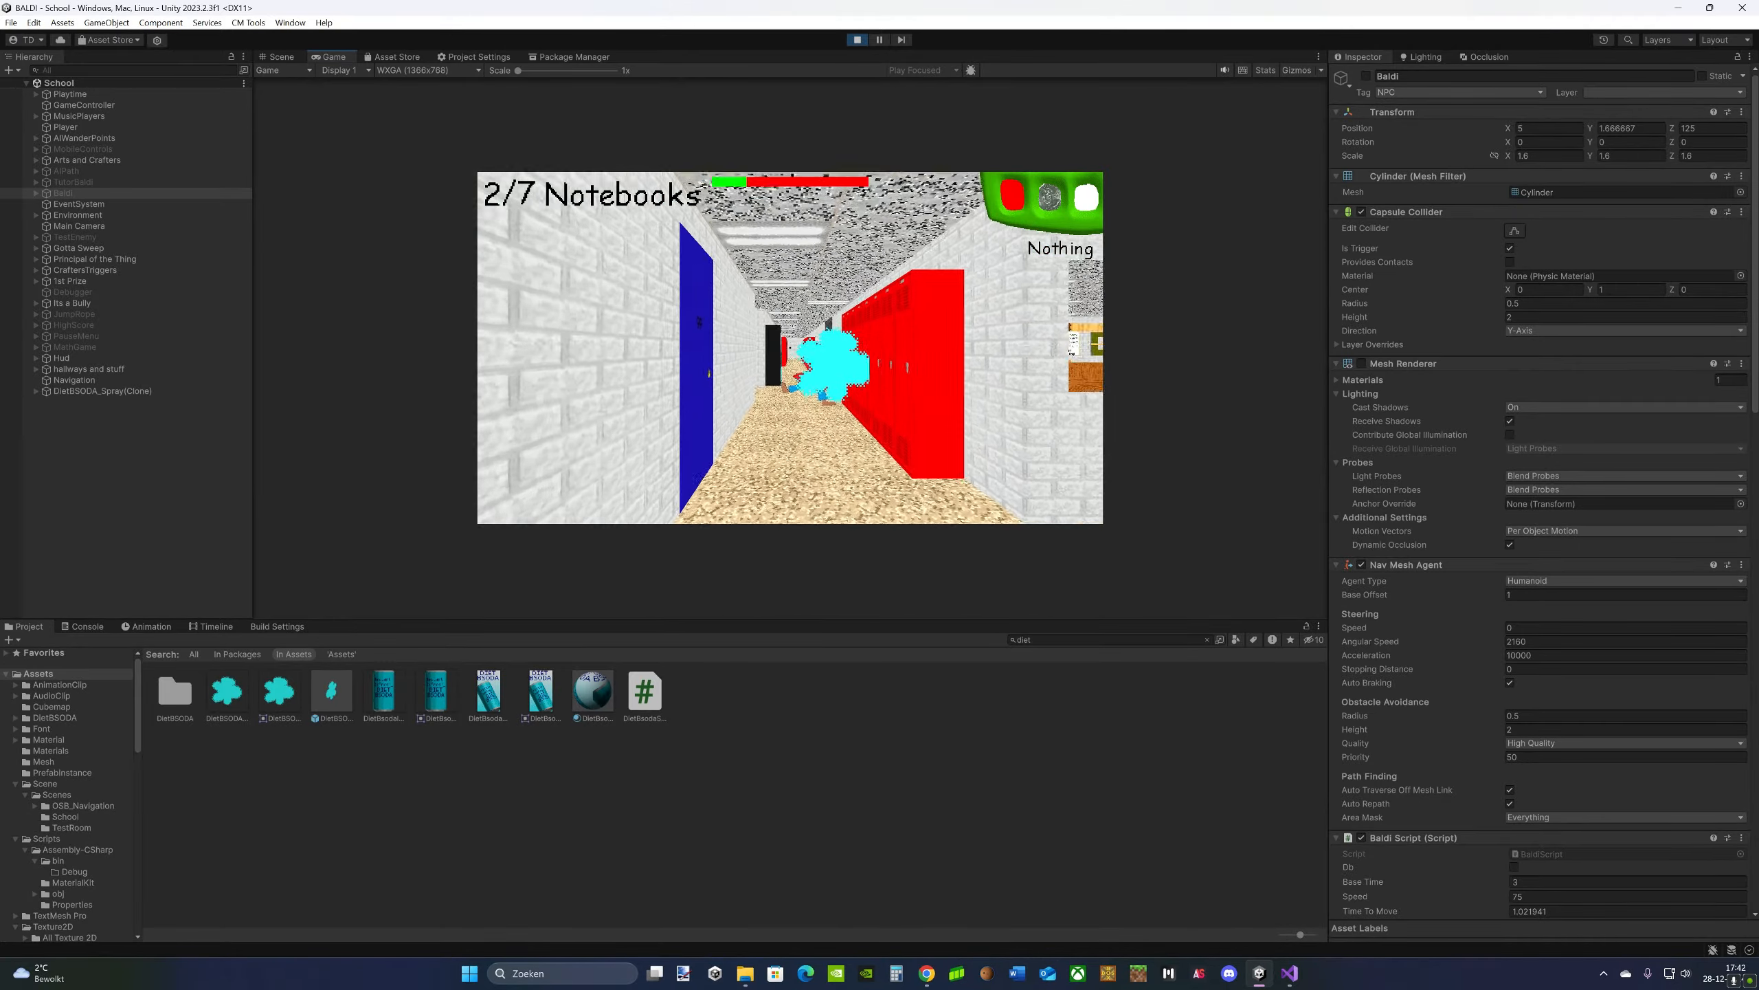
{"action": "key", "text": "d"}
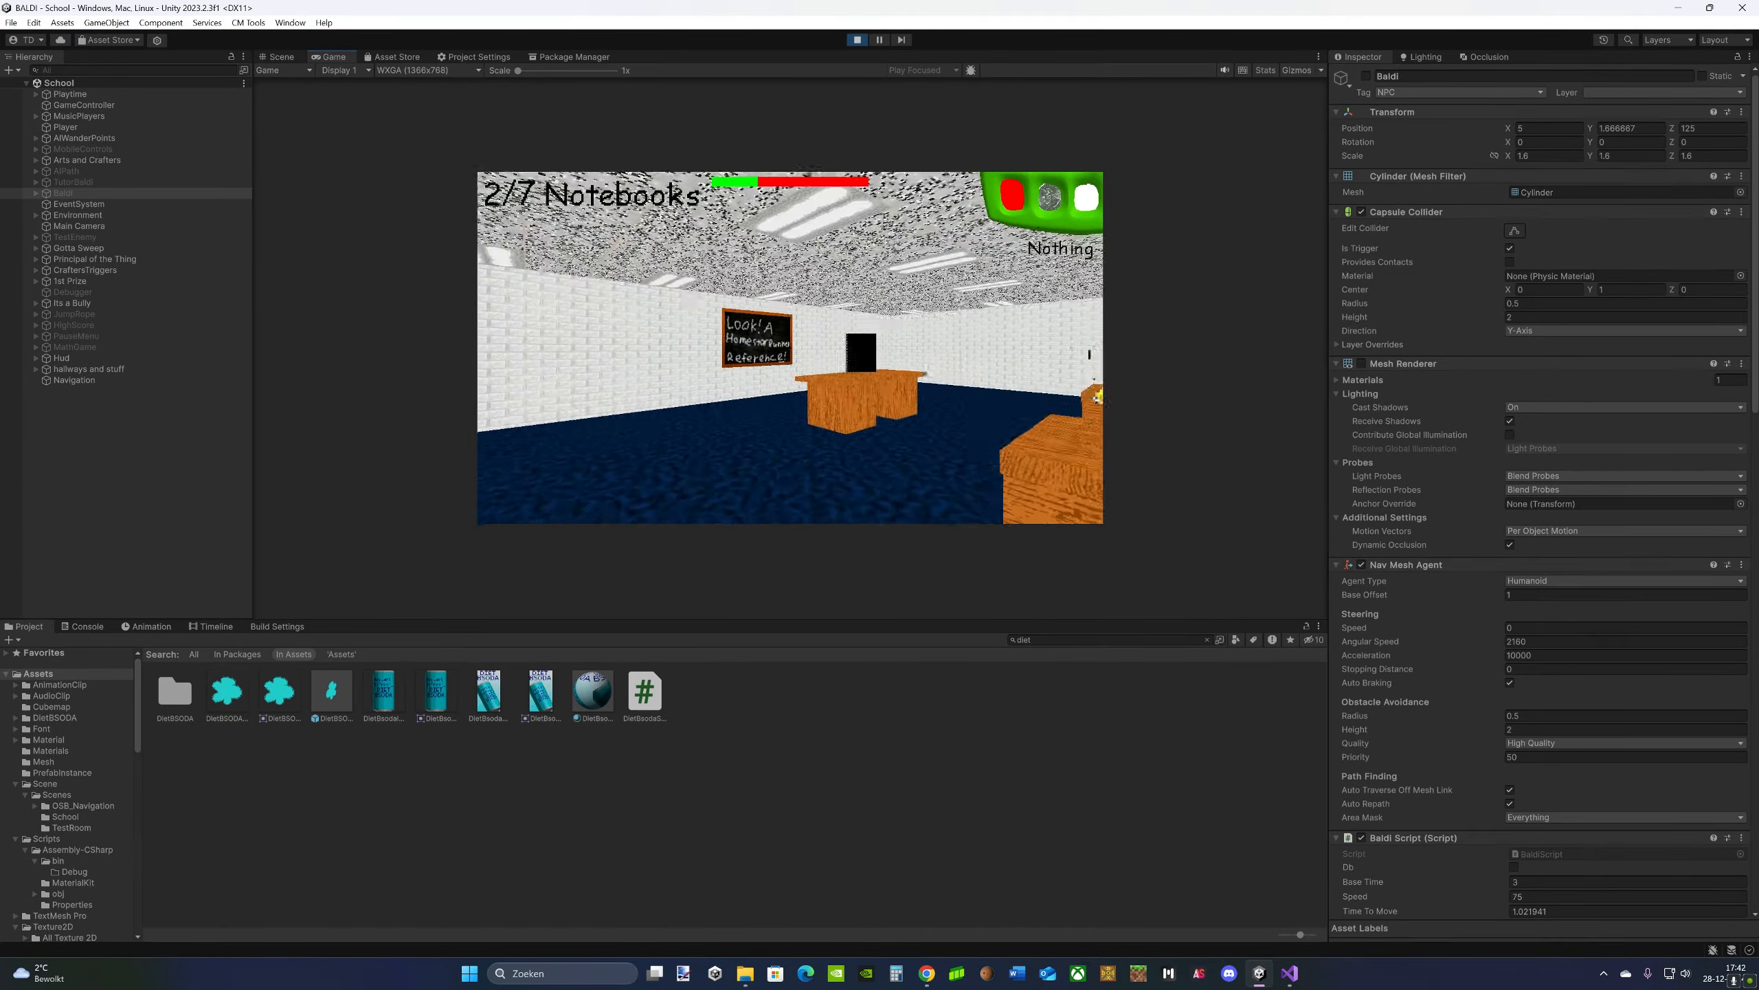
{"action": "left_click", "coordinate": [790, 347]}
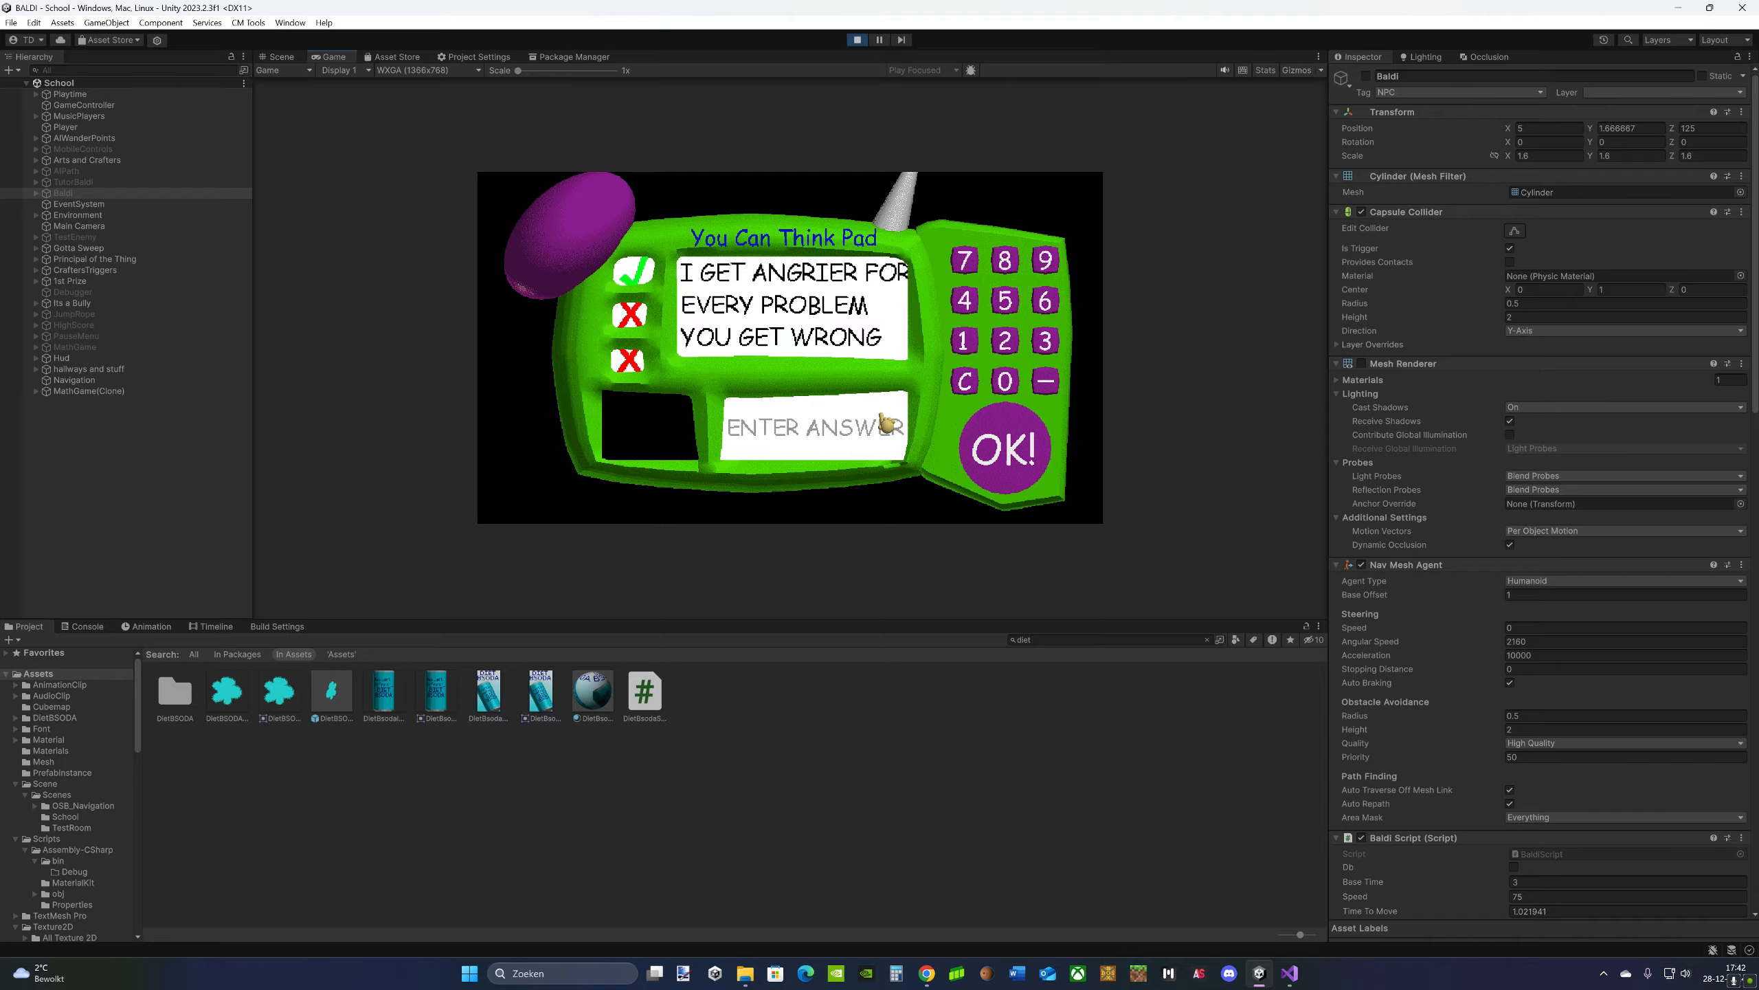
- Leave the classroom and spend the quarter on another Diet BSODA
{"action": "key", "text": "1"}
{"action": "right_click", "coordinate": [790, 347]}
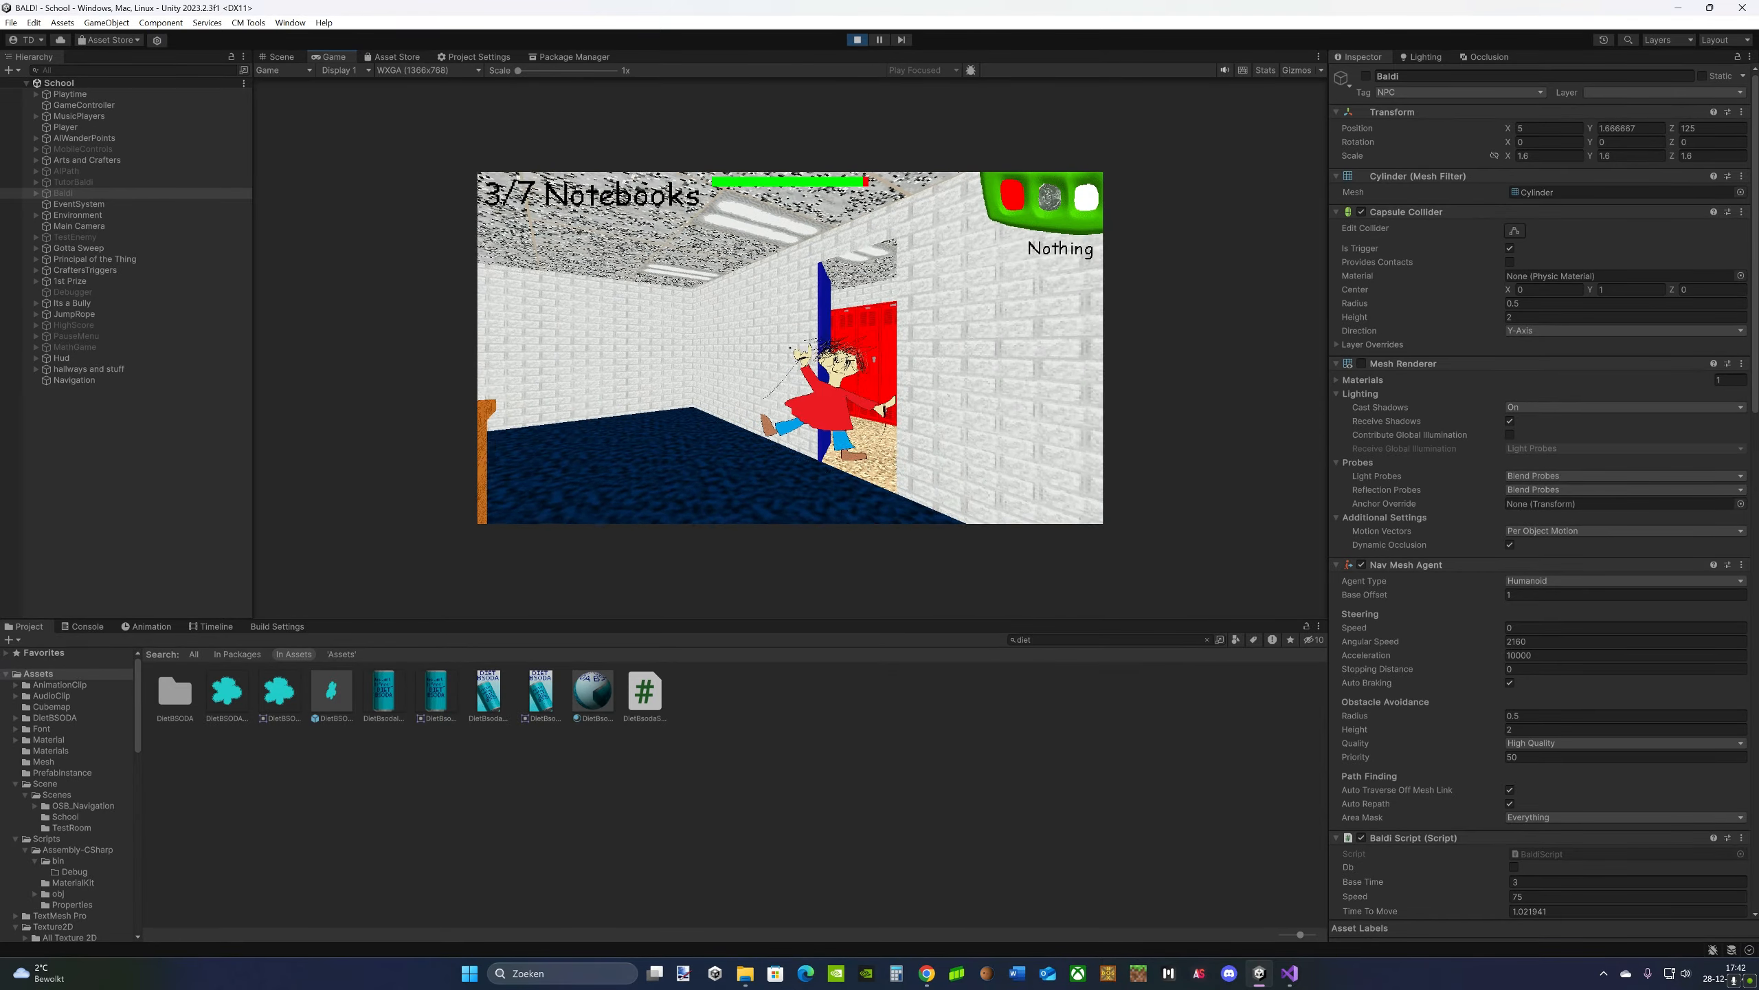
{"action": "key", "text": "w"}
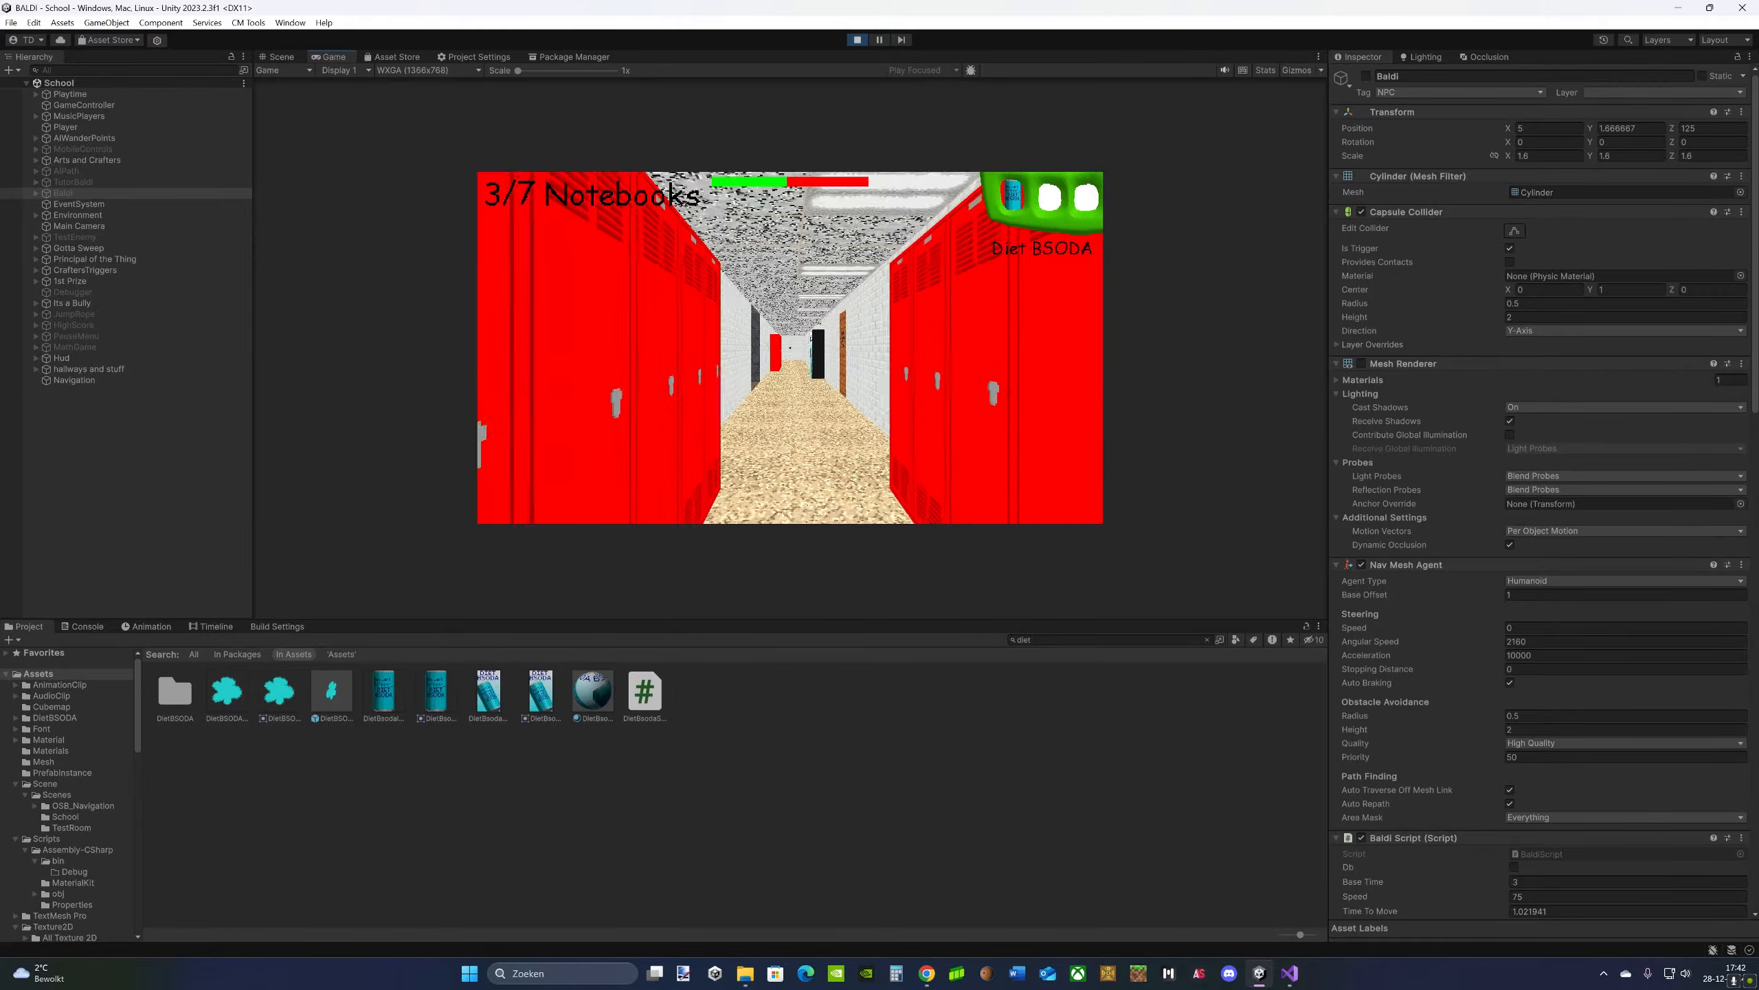
- Run down the hallway into the faculty room and collect the quarter and the Diet BSODA pickup from its table
{"action": "key", "text": "shift+w"}
{"action": "key", "text": "space"}
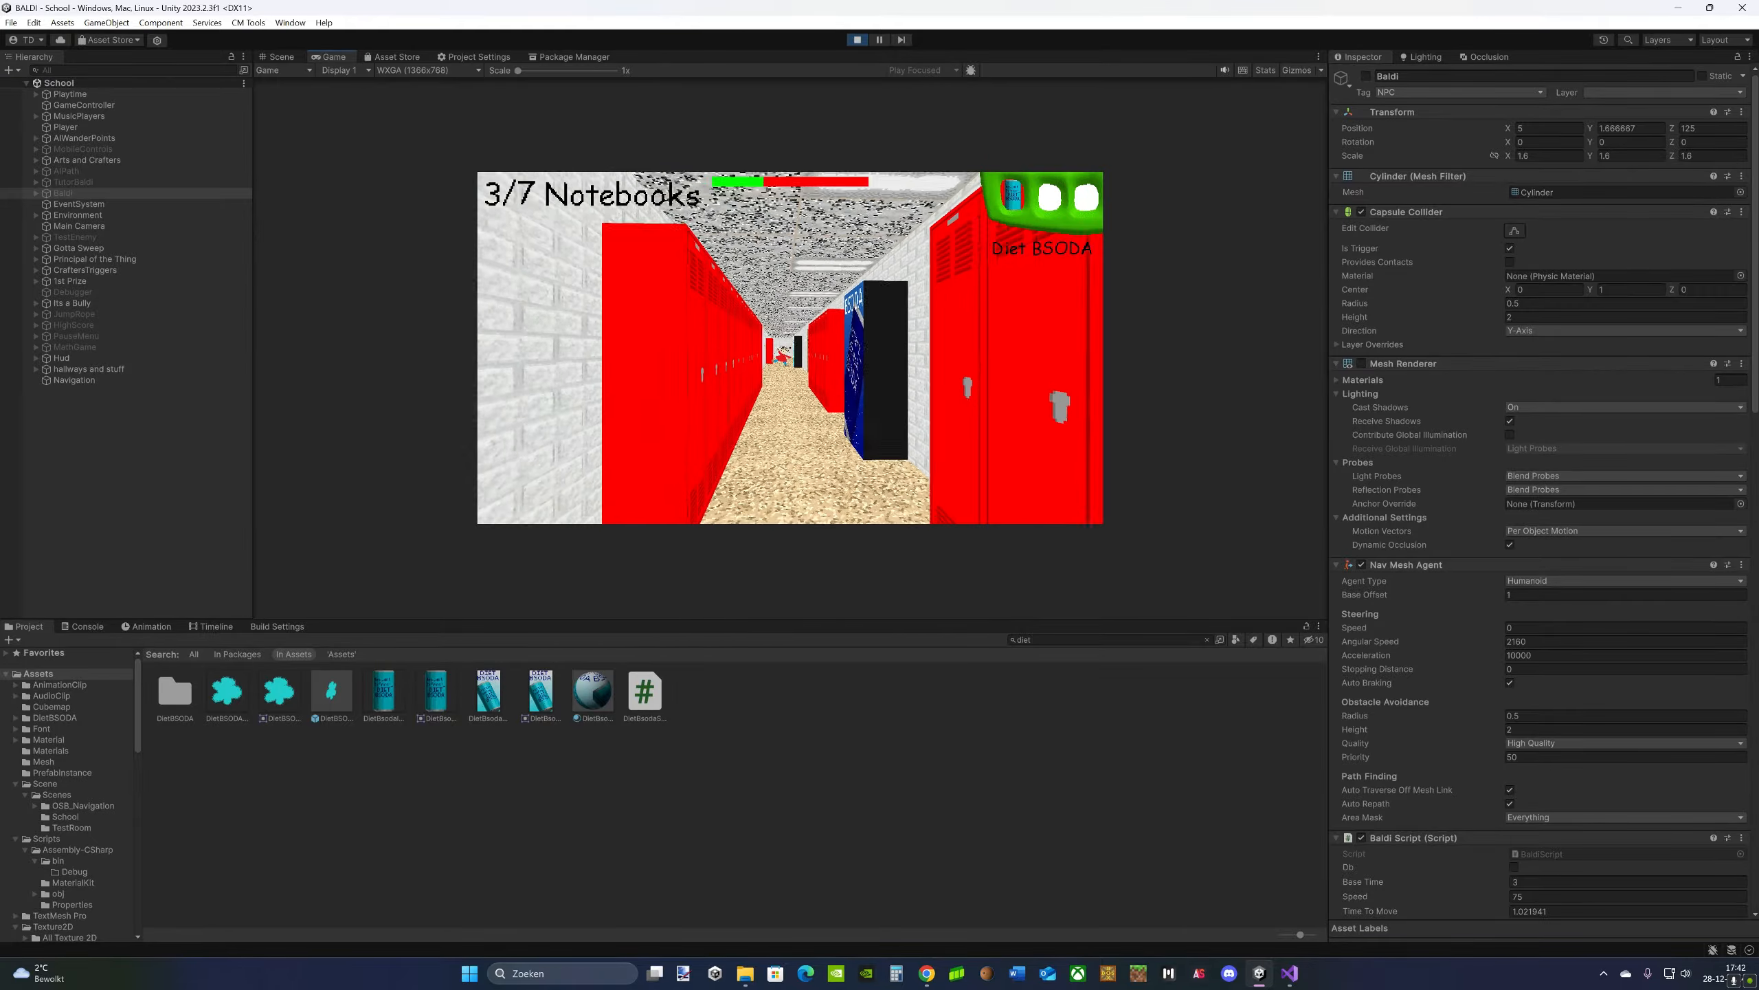
{"action": "key", "text": "shift+w"}
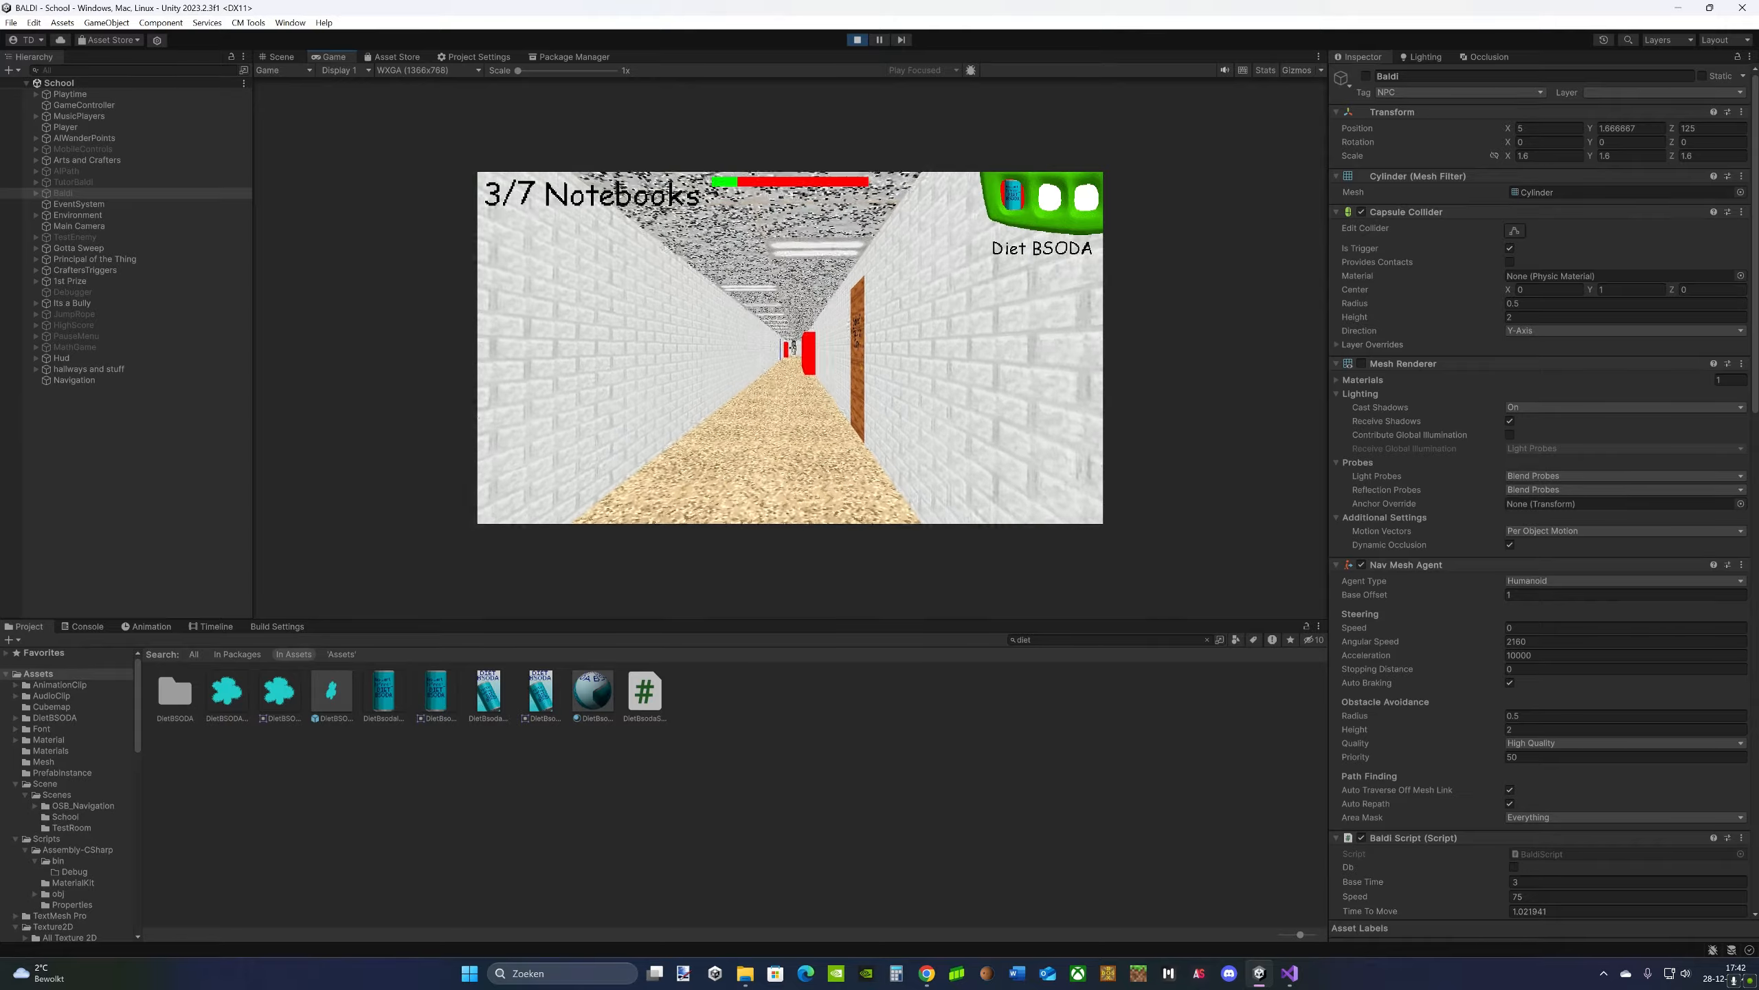
{"action": "key", "text": "shift+w"}
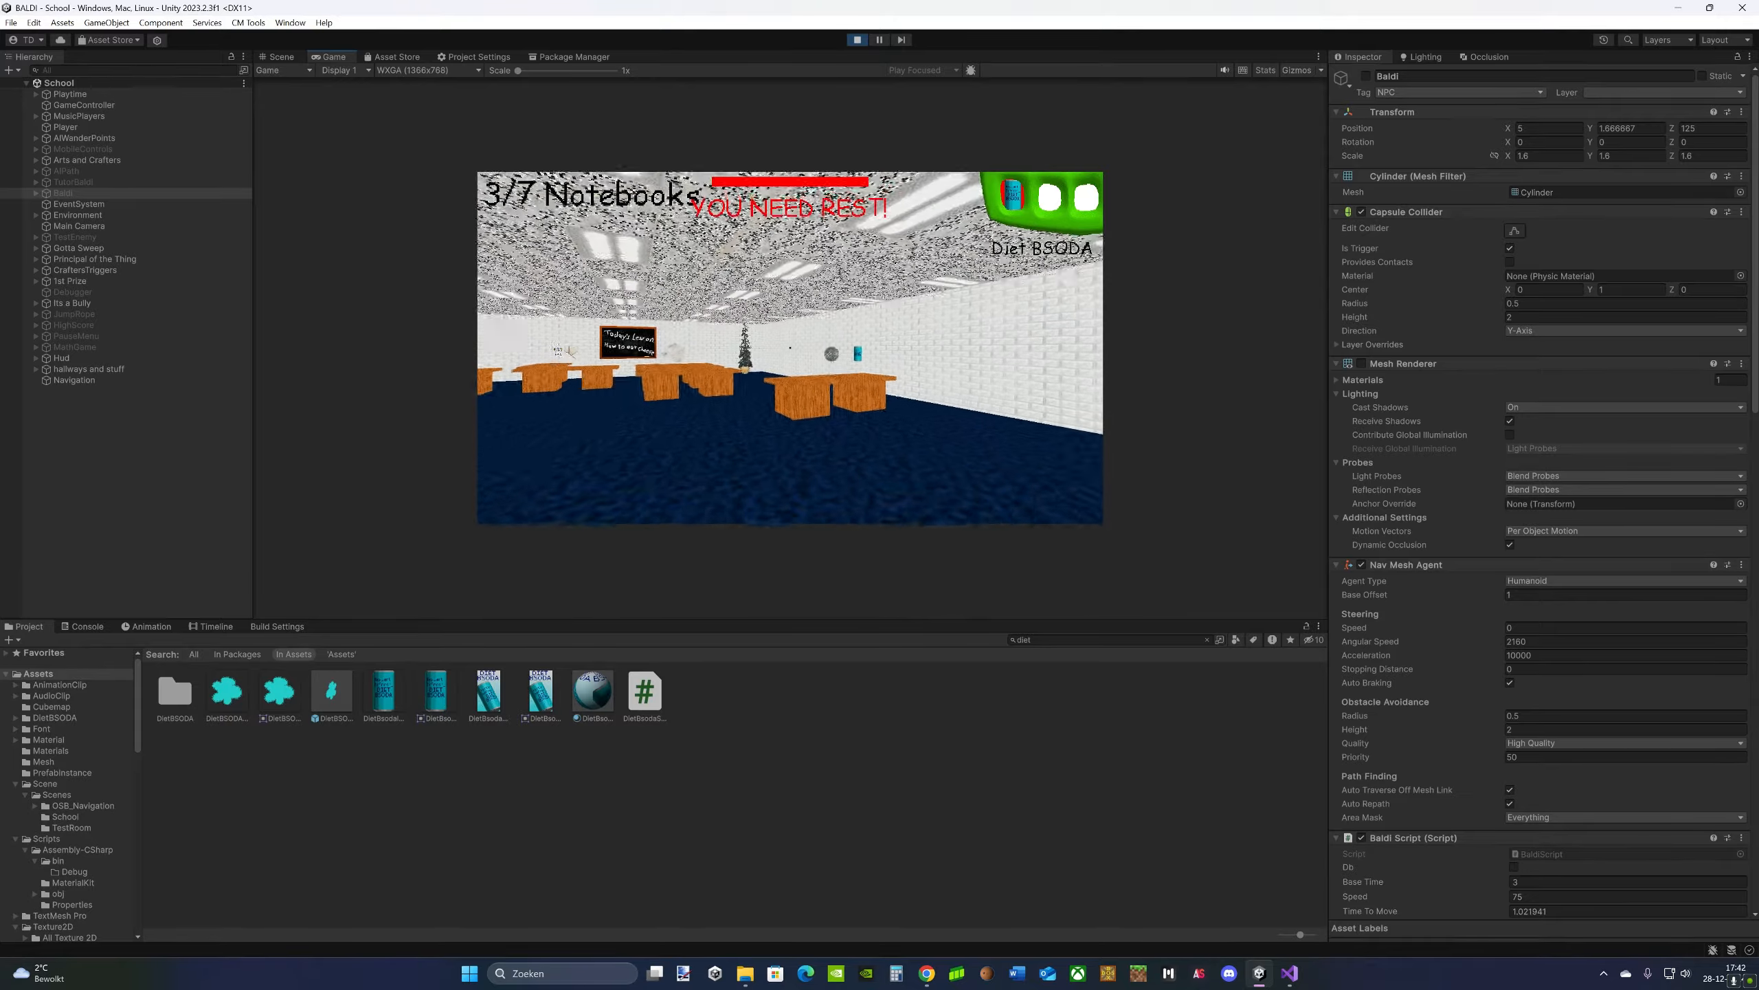
{"action": "key", "text": "2"}
{"action": "key", "text": "w"}
{"action": "left_click", "coordinate": [790, 347]}
{"action": "left_click", "coordinate": [791, 347]}
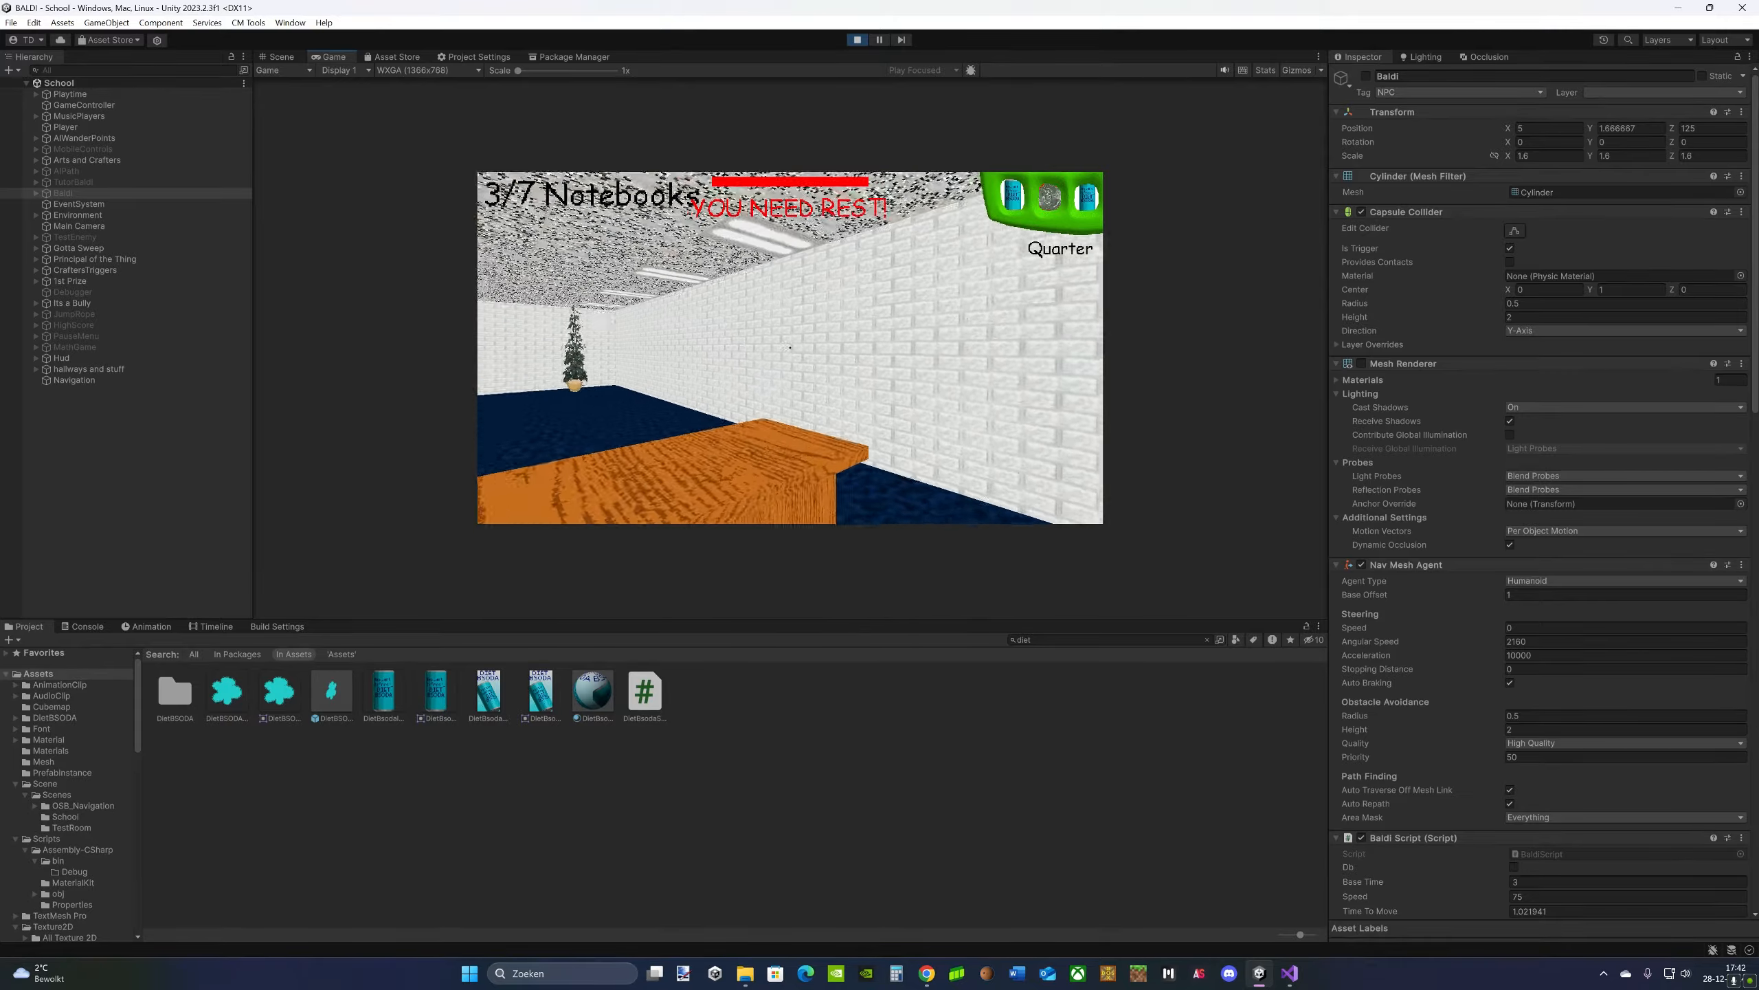
- Test both collected Diet BSODA cans by spraying them, and stop the play test
{"action": "key", "text": "1"}
{"action": "key", "text": "w"}
{"action": "right_click", "coordinate": [791, 347]}
{"action": "key", "text": "3"}
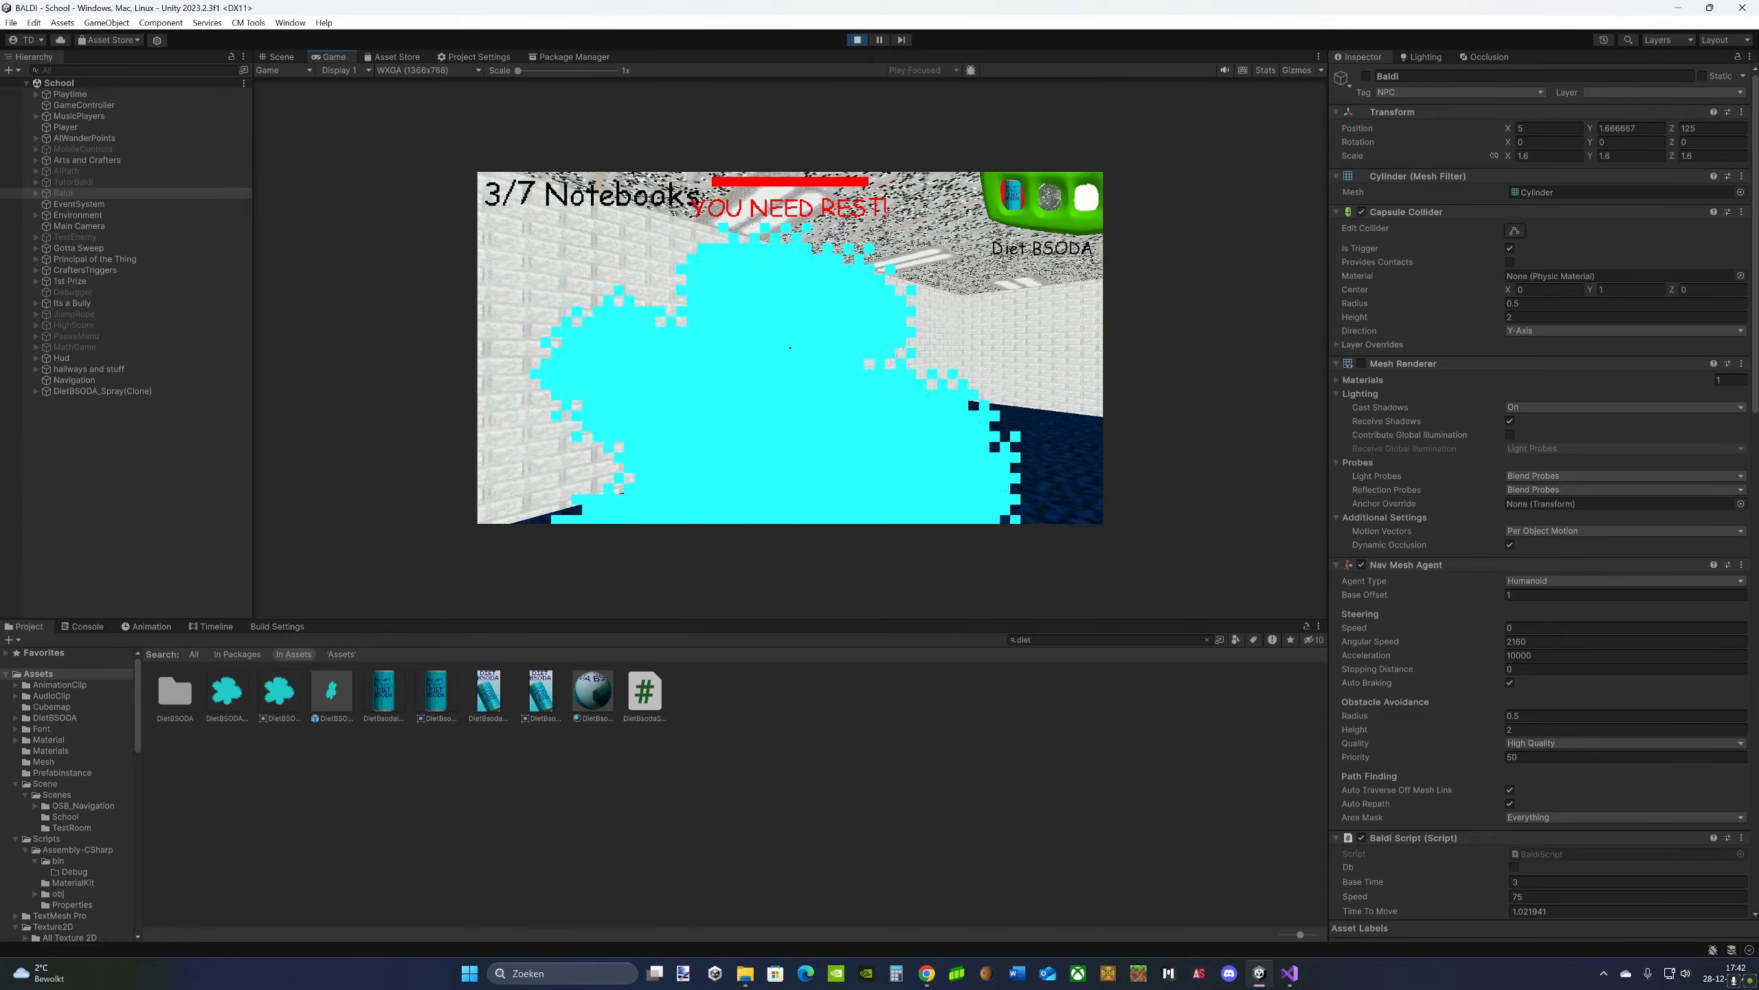
{"action": "right_click", "coordinate": [790, 347]}
{"action": "key", "text": "1"}
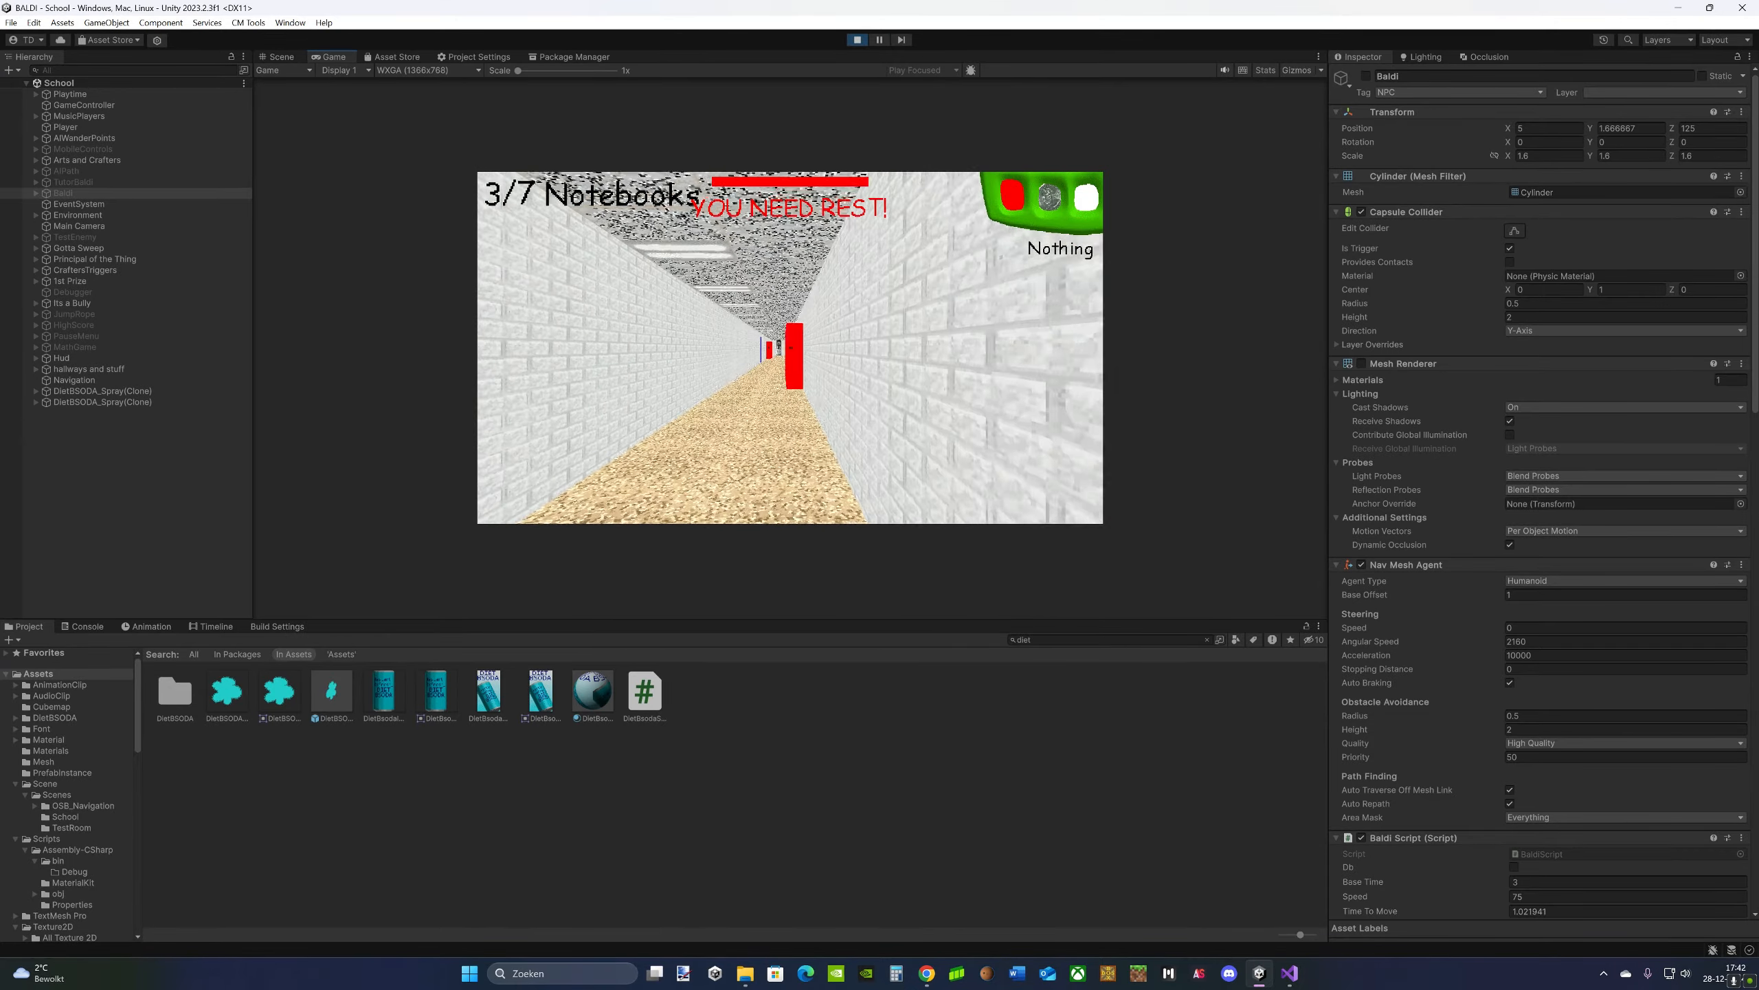
{"action": "key", "text": "Escape"}
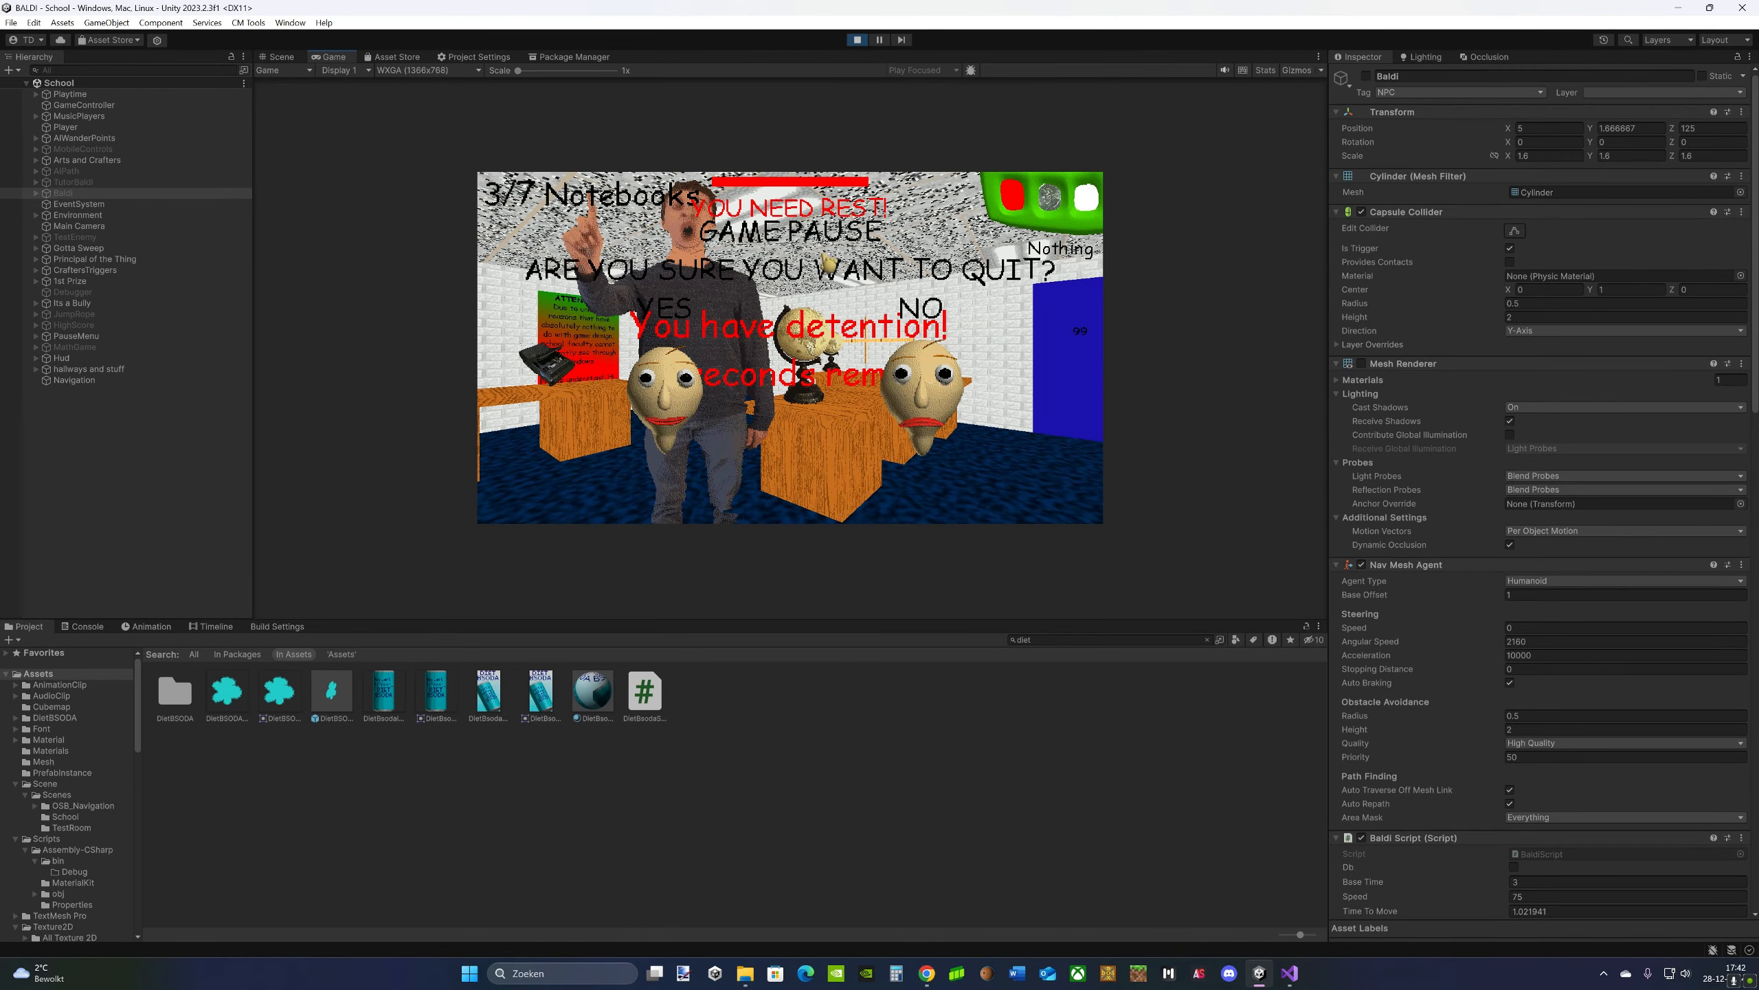
{"action": "left_click", "coordinate": [850, 37]}
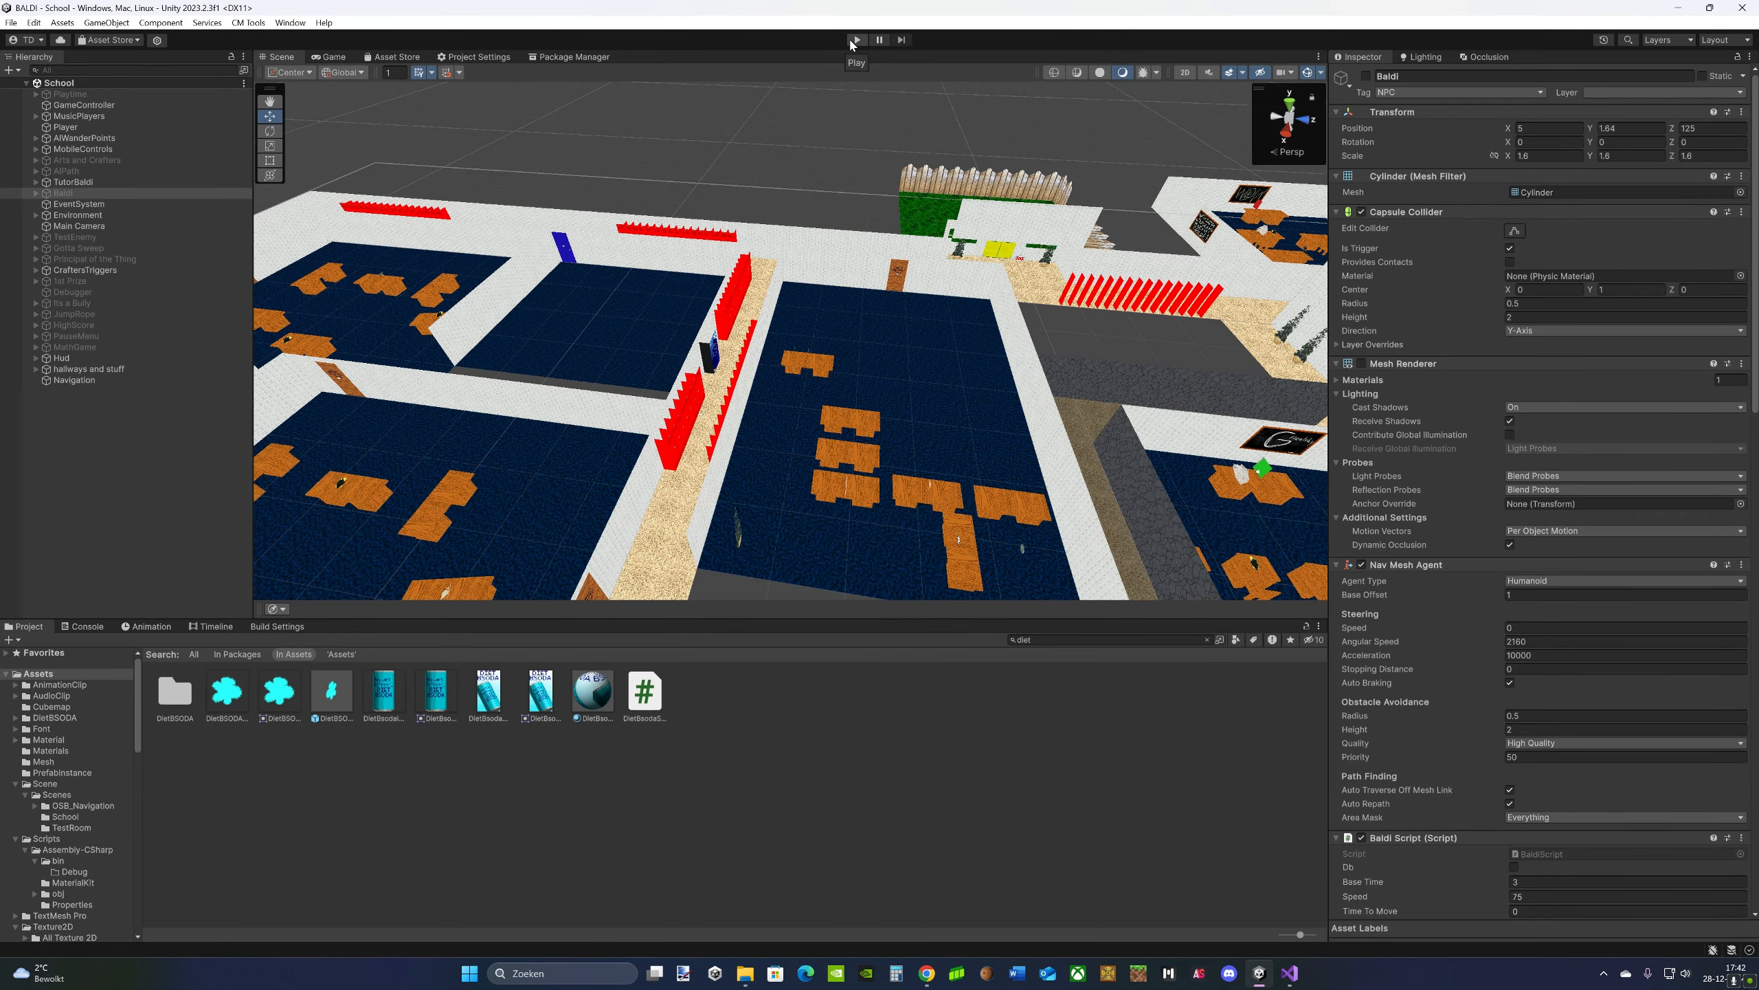
- Duplicate the hallway DietBSODAMachine and place the copy beside it along the wall at X -17
{"action": "right_click_drag", "start_coordinate": [945, 409], "coordinate": [615, 473]}
{"action": "key", "text": "w"}
{"action": "left_click", "coordinate": [962, 418]}
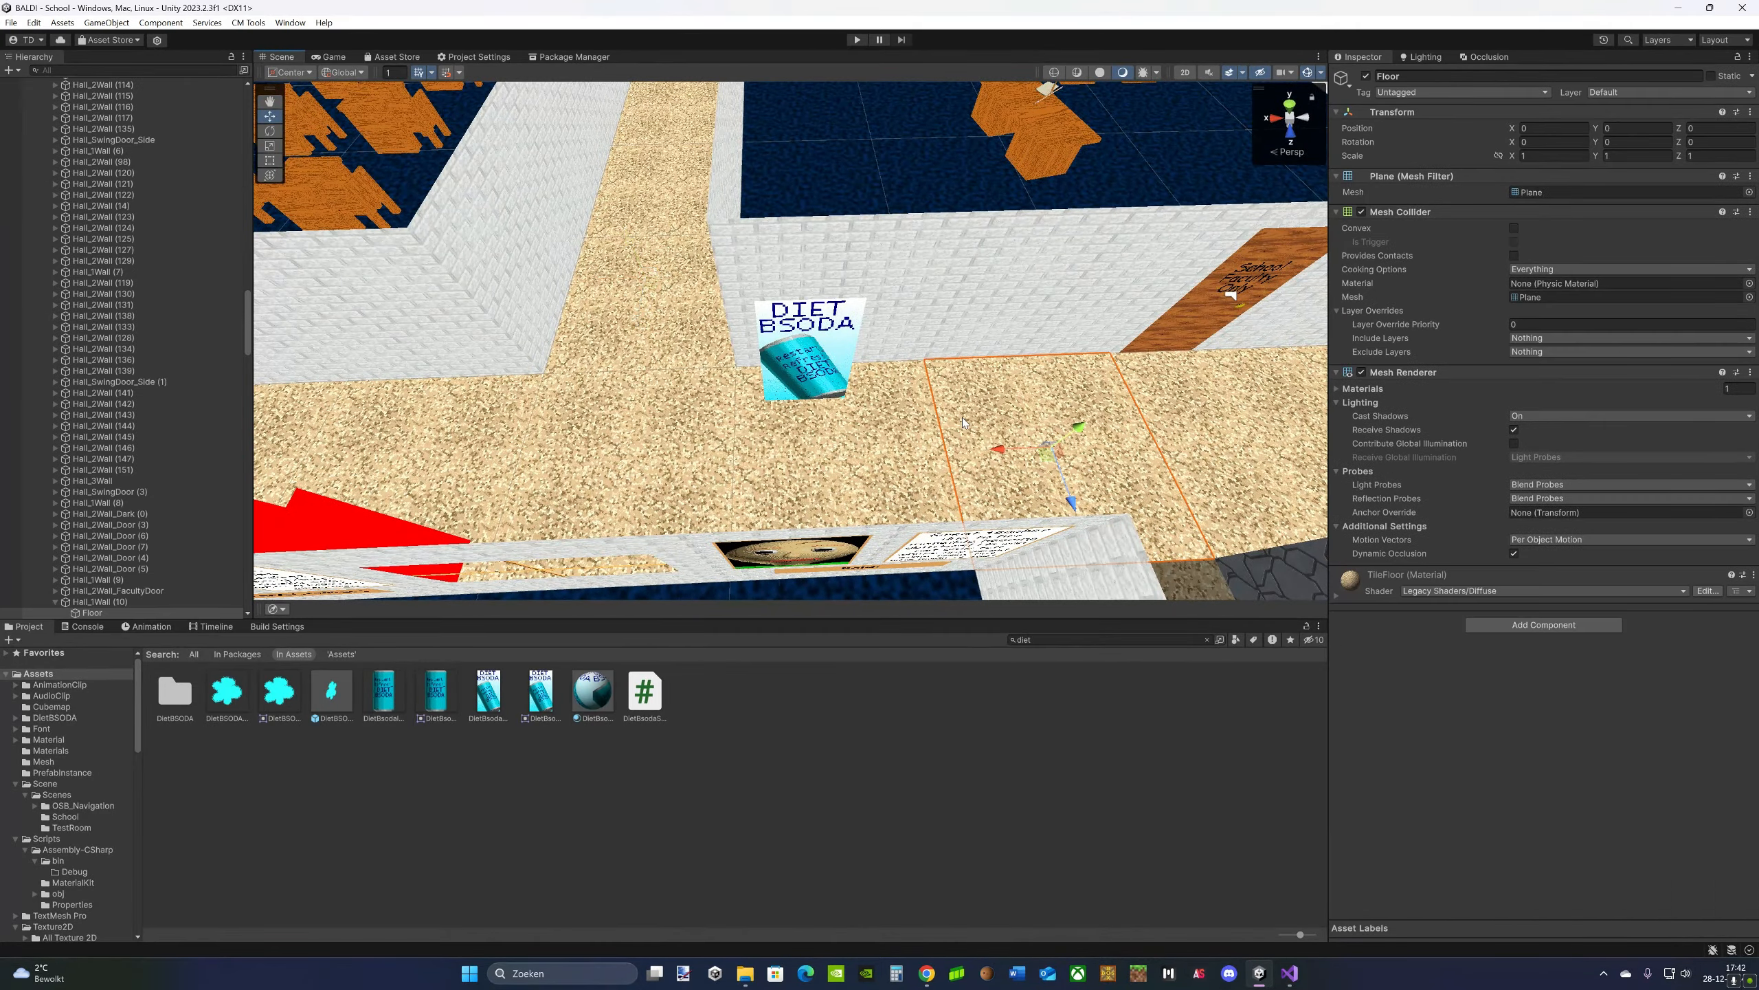
{"action": "key", "text": "s"}
{"action": "right_click_drag", "start_coordinate": [962, 418], "coordinate": [858, 369]}
{"action": "key", "text": "w"}
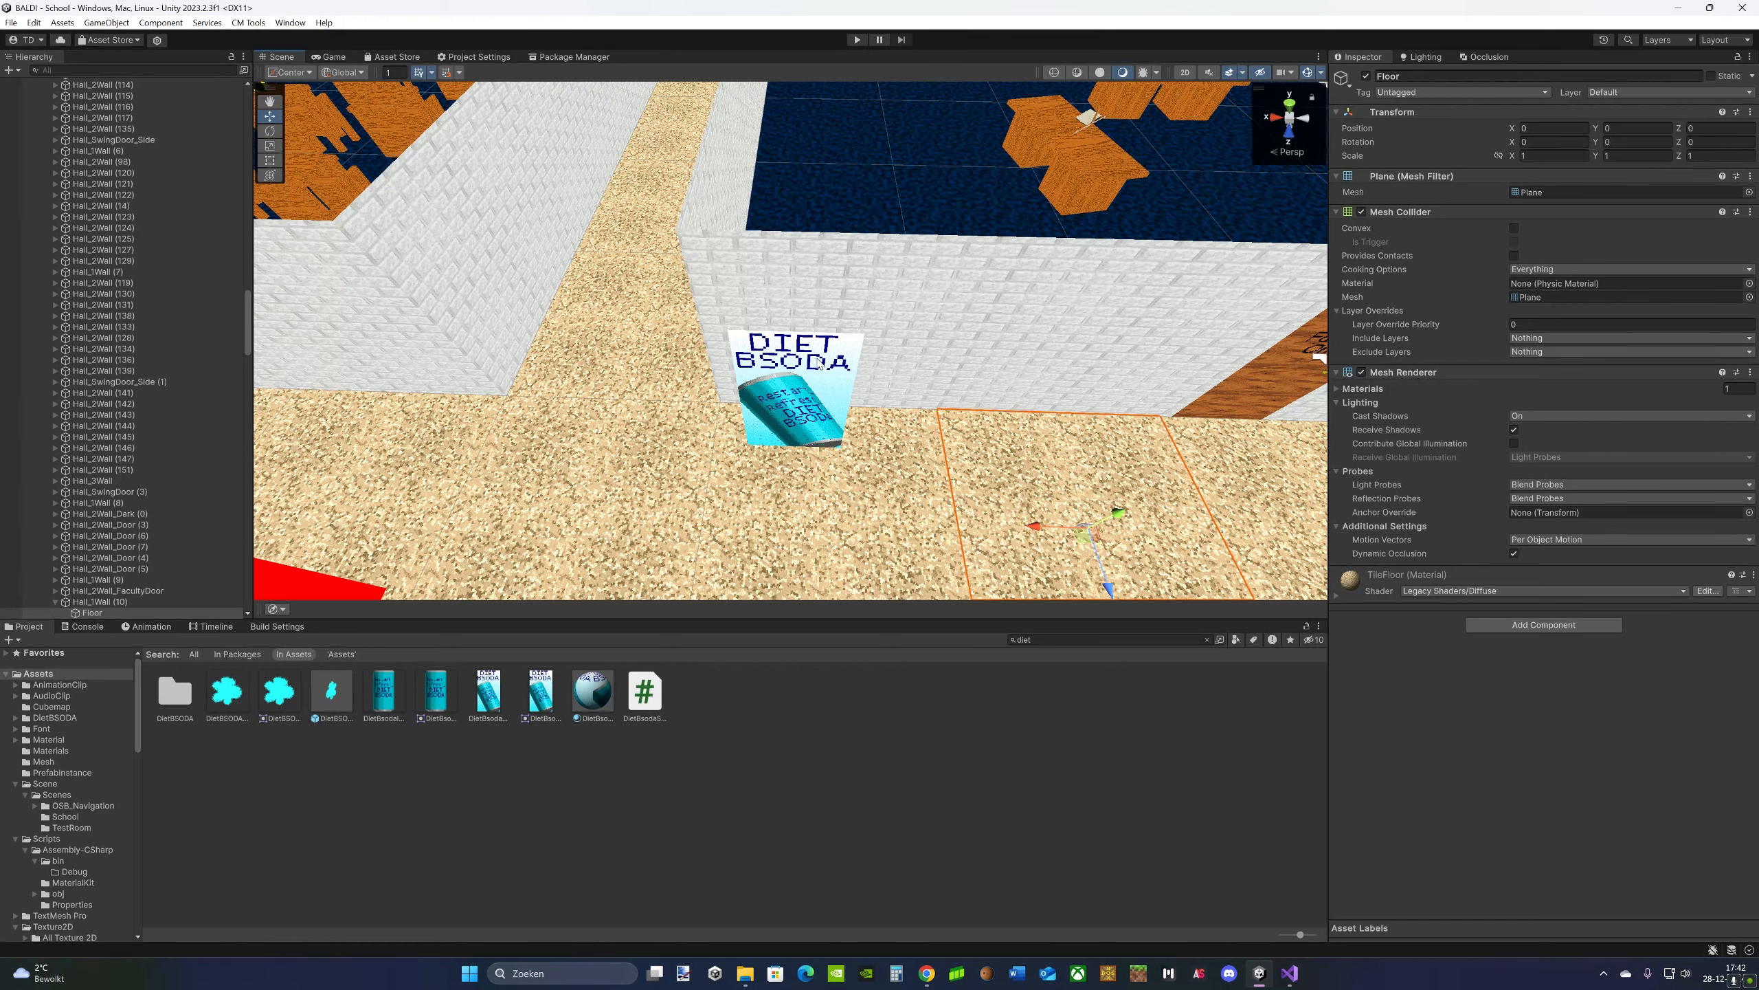
{"action": "left_click", "coordinate": [820, 361]}
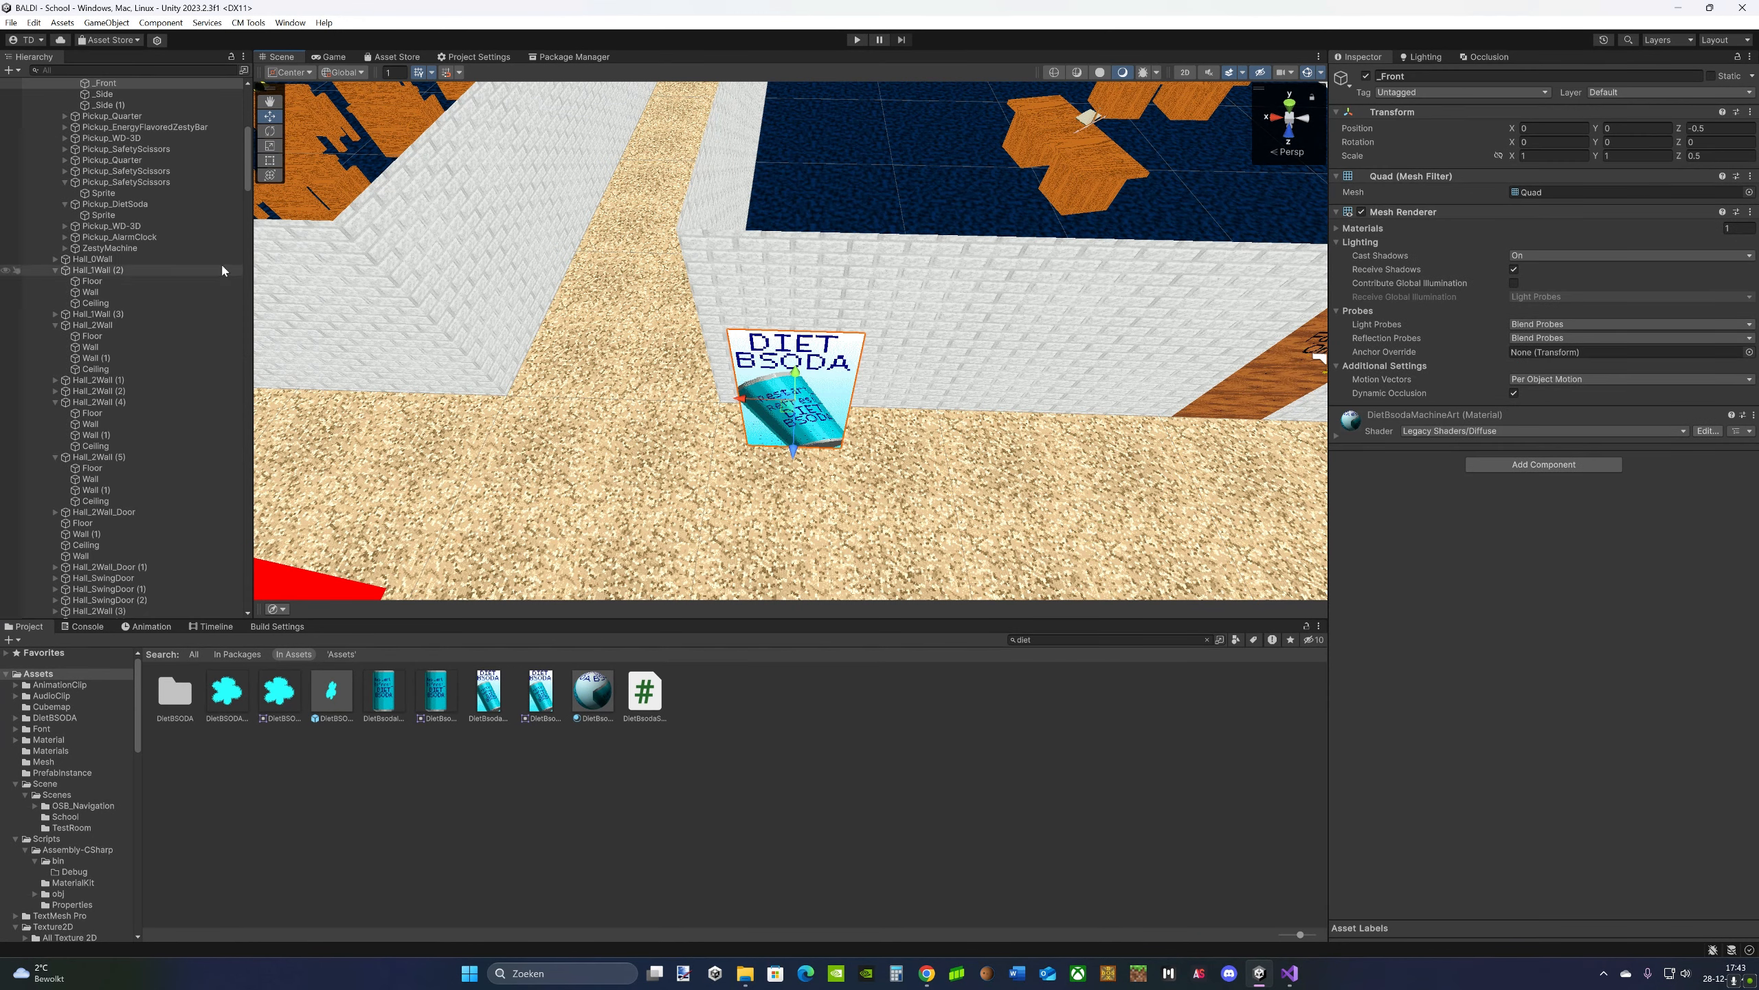
{"action": "scroll", "coordinate": [220, 261], "scroll_direction": "up", "scroll_amount": 2}
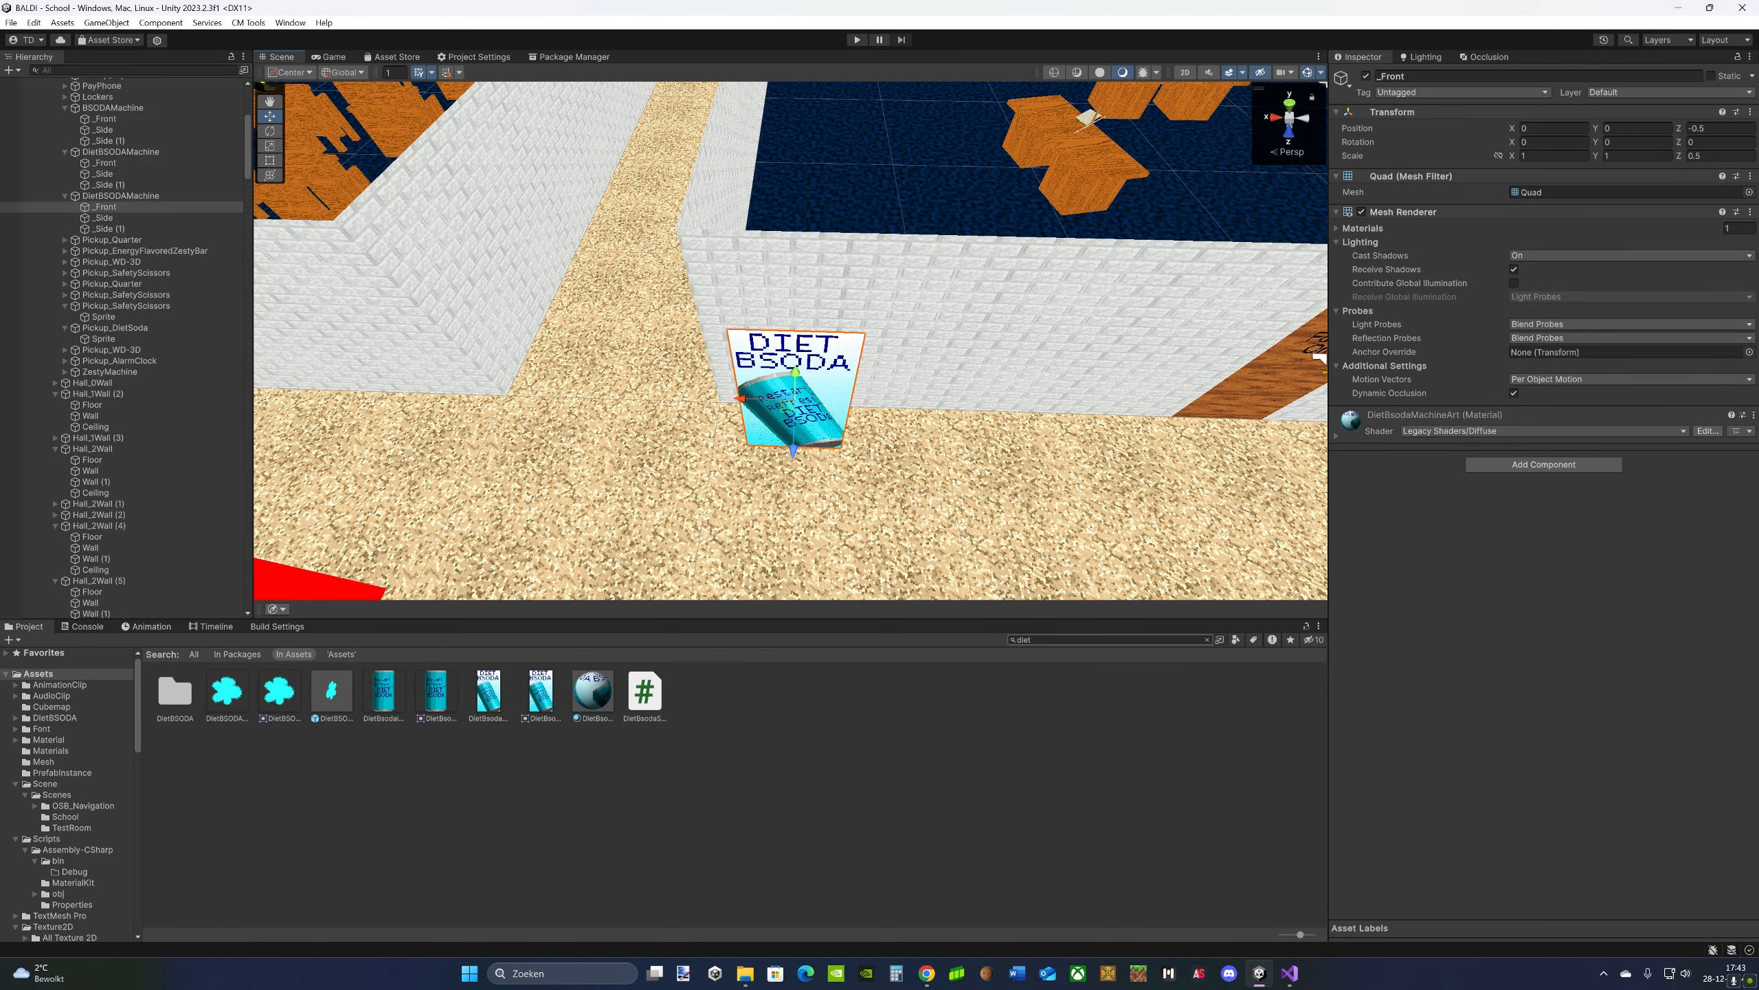
{"action": "double_click", "coordinate": [139, 196]}
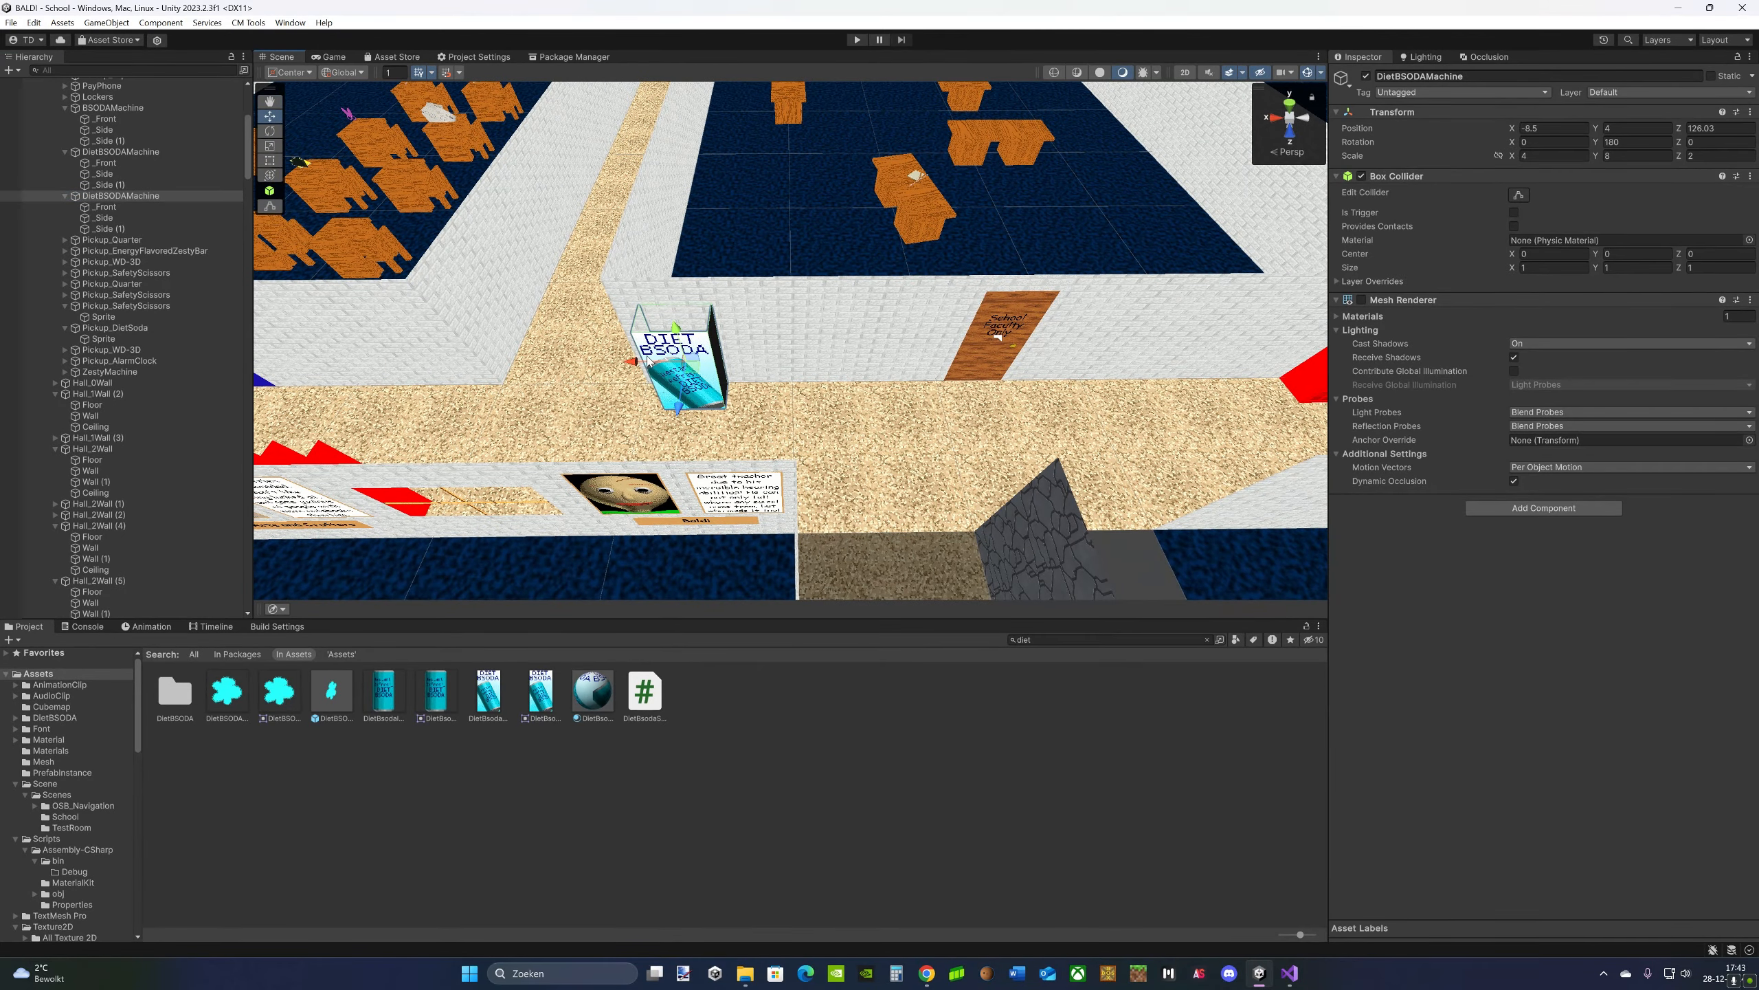
{"action": "key", "text": "ctrl+d"}
{"action": "left_click_drag", "start_coordinate": [648, 360], "coordinate": [799, 360]}
- Search the project assets for "sciss" and apply the ScissorsPoster material to the duplicated machine's front
{"action": "left_click", "coordinate": [1045, 640]}
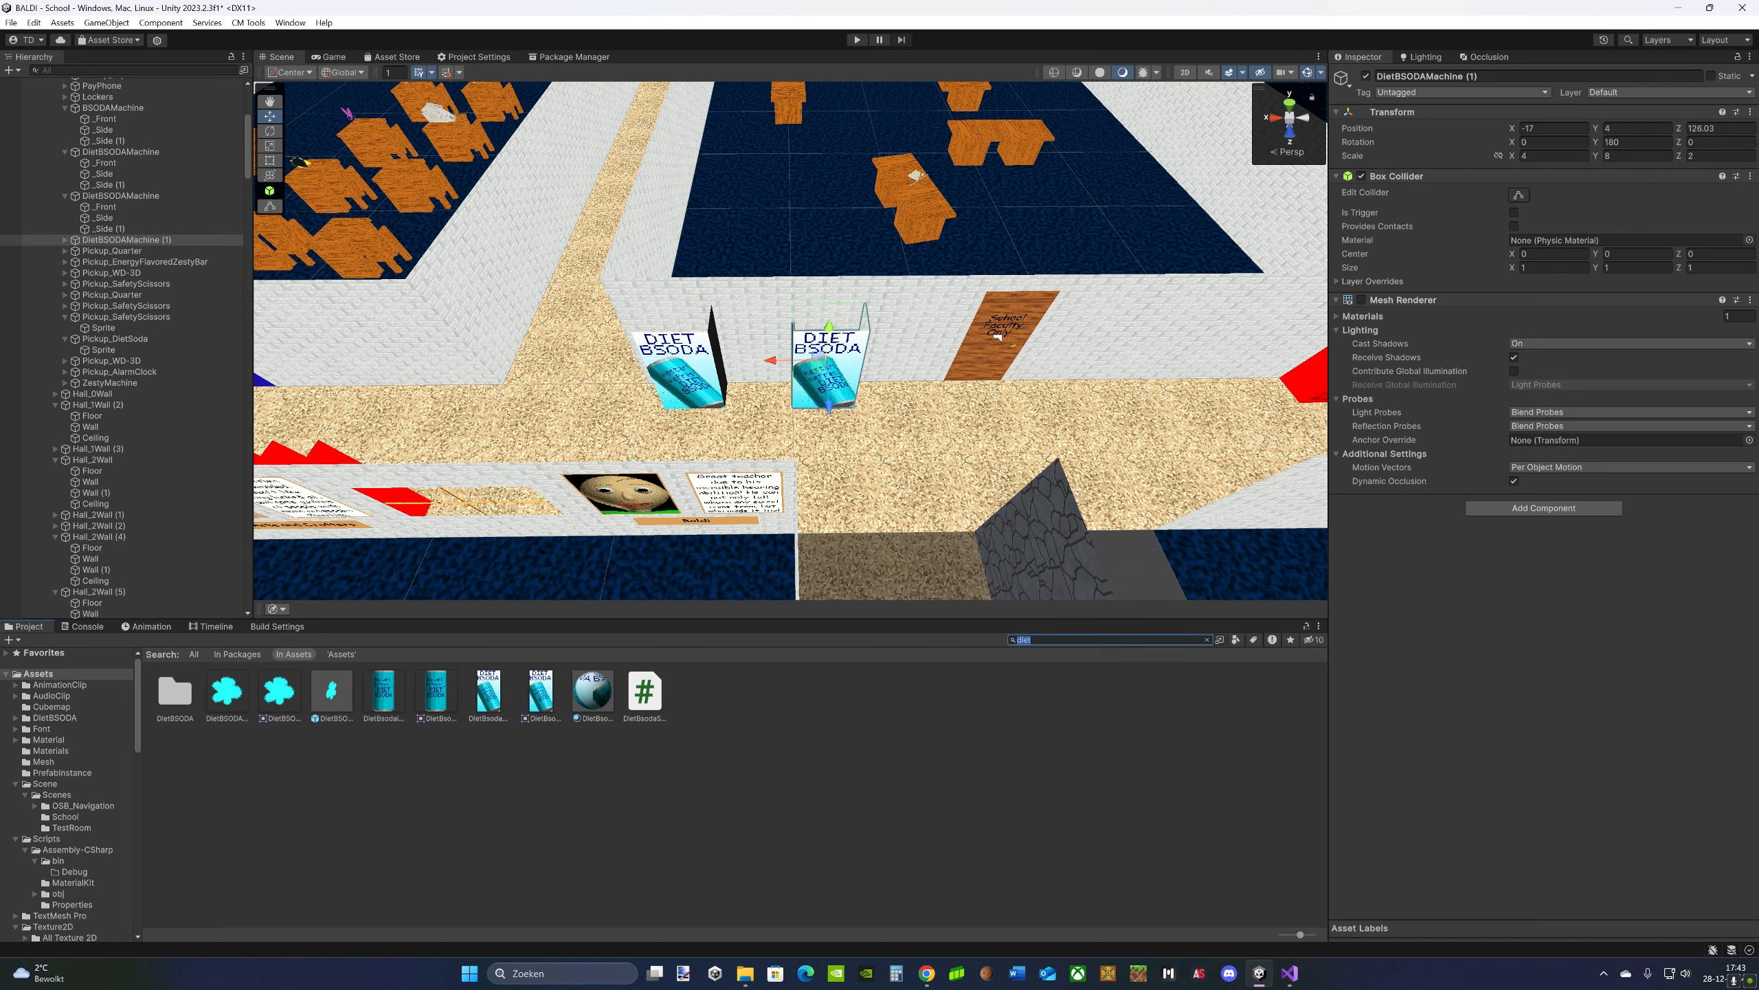
{"action": "type", "text": "safety"}
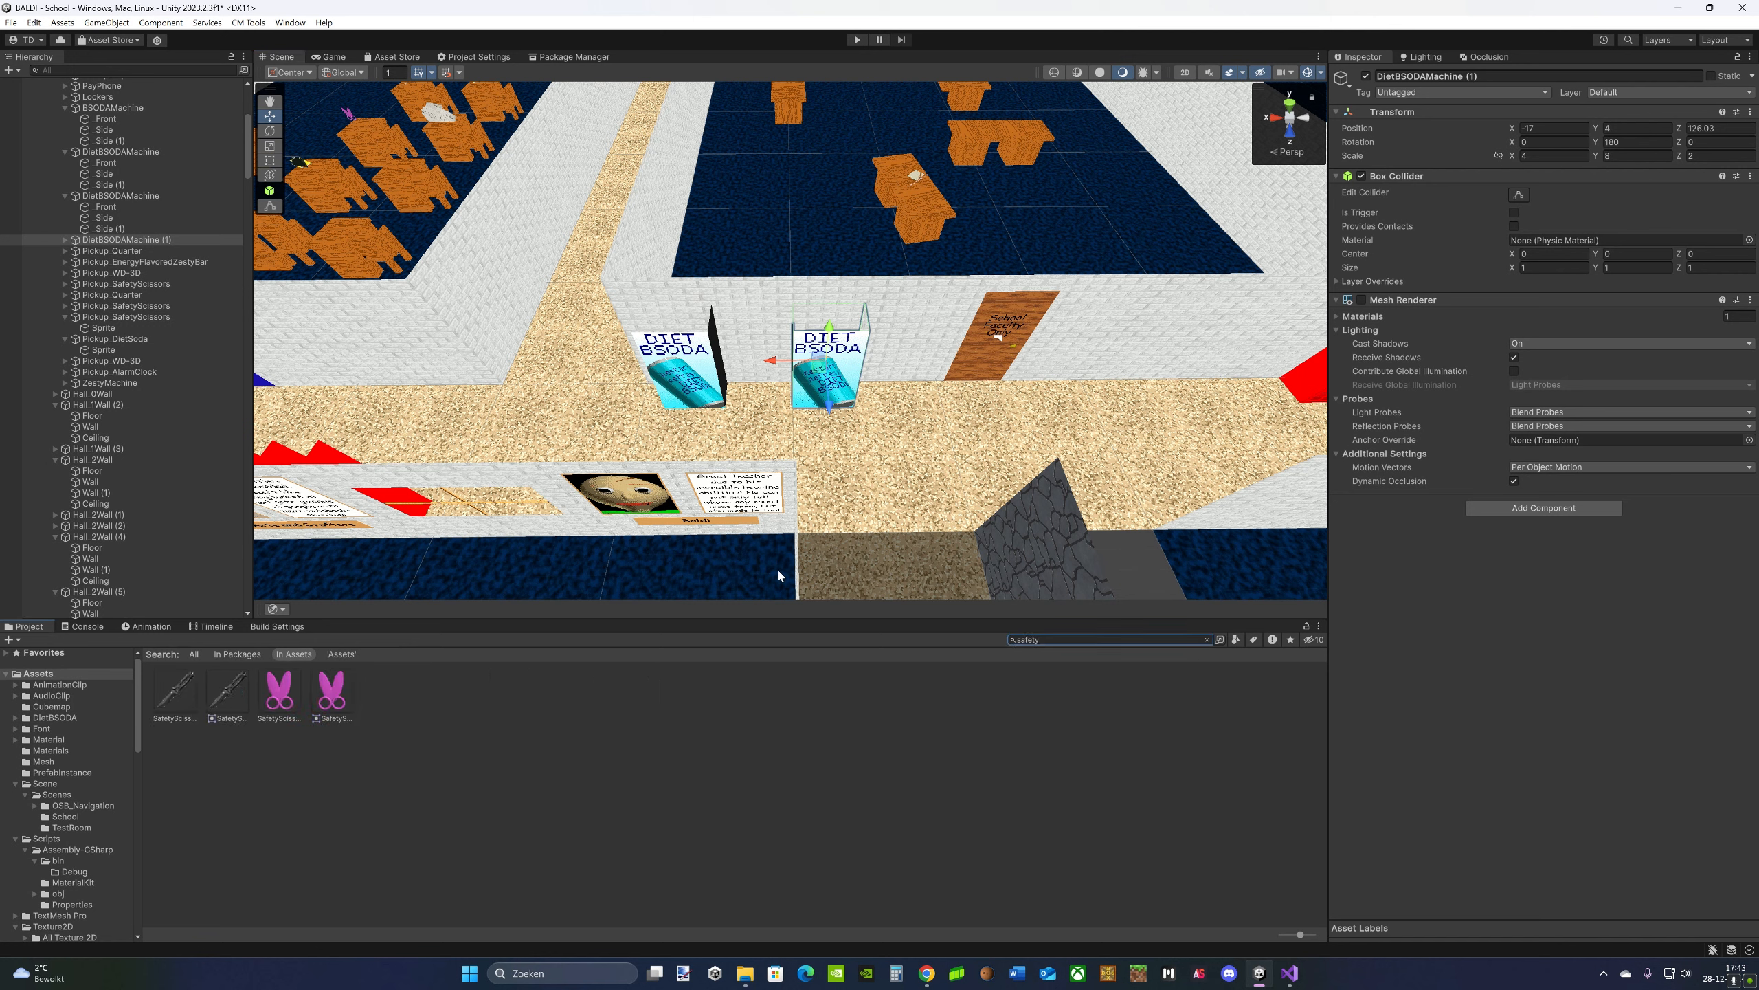
{"action": "key", "text": "BackSpace"}
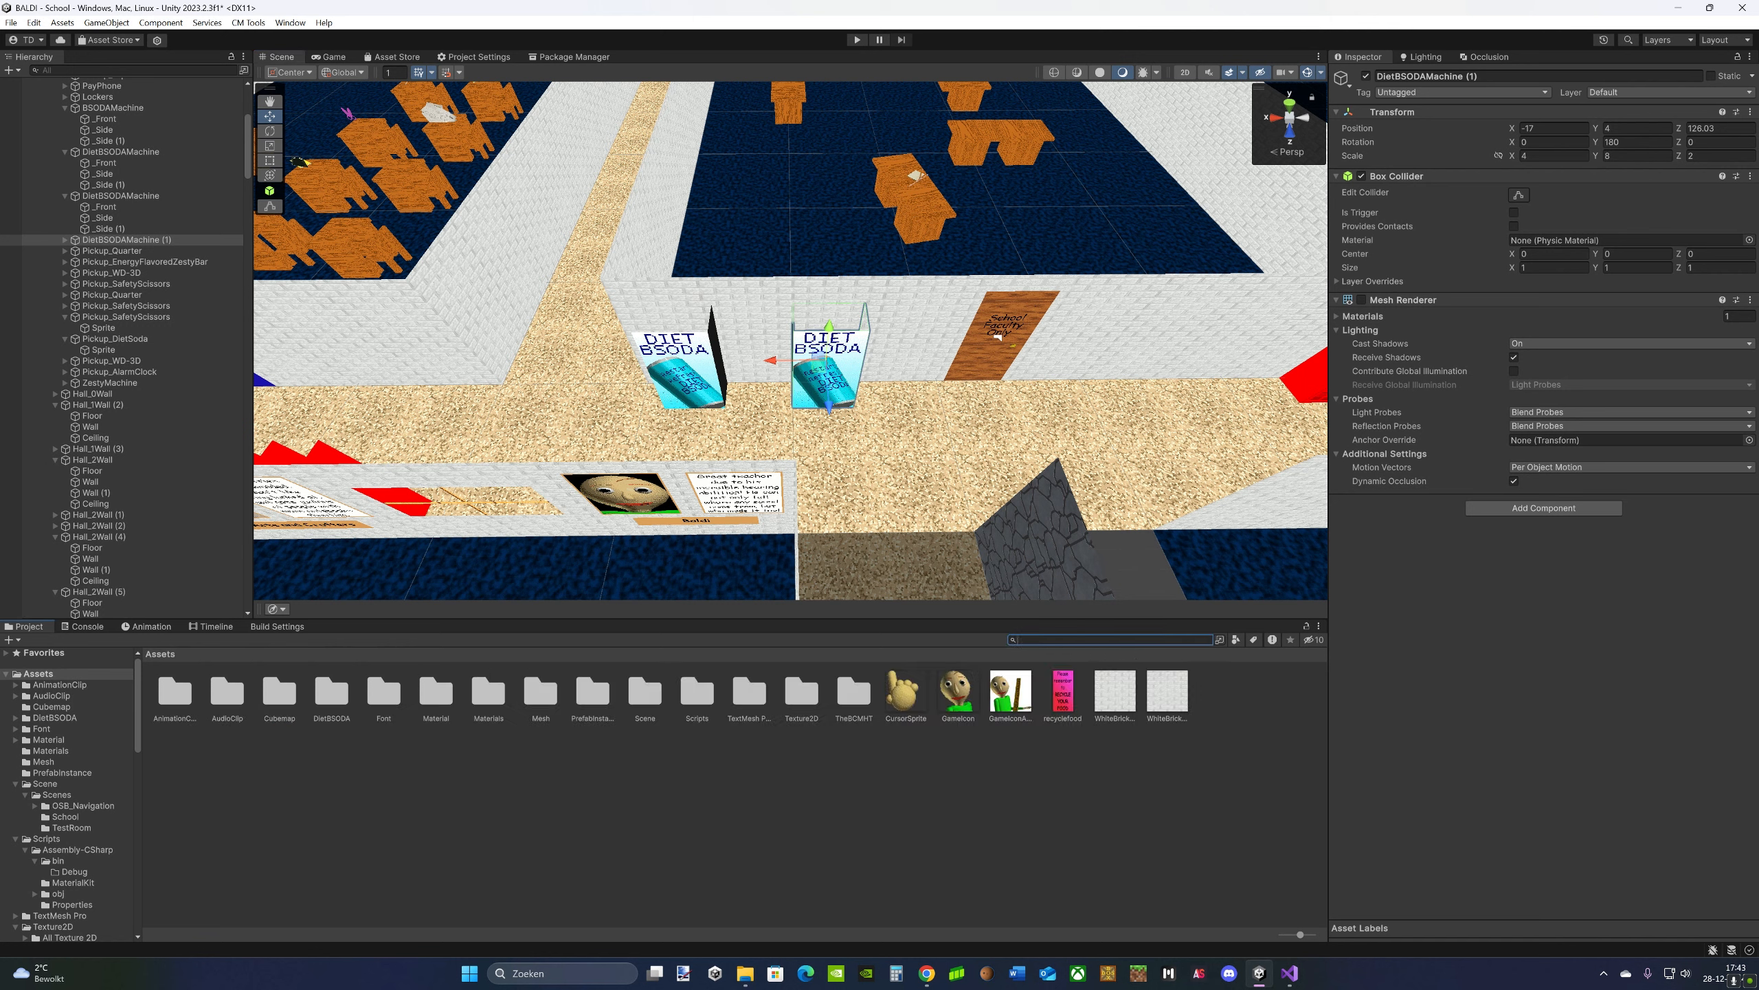
{"action": "type", "text": "sciss"}
{"action": "scroll", "coordinate": [1039, 563], "scroll_direction": "up", "scroll_amount": 3}
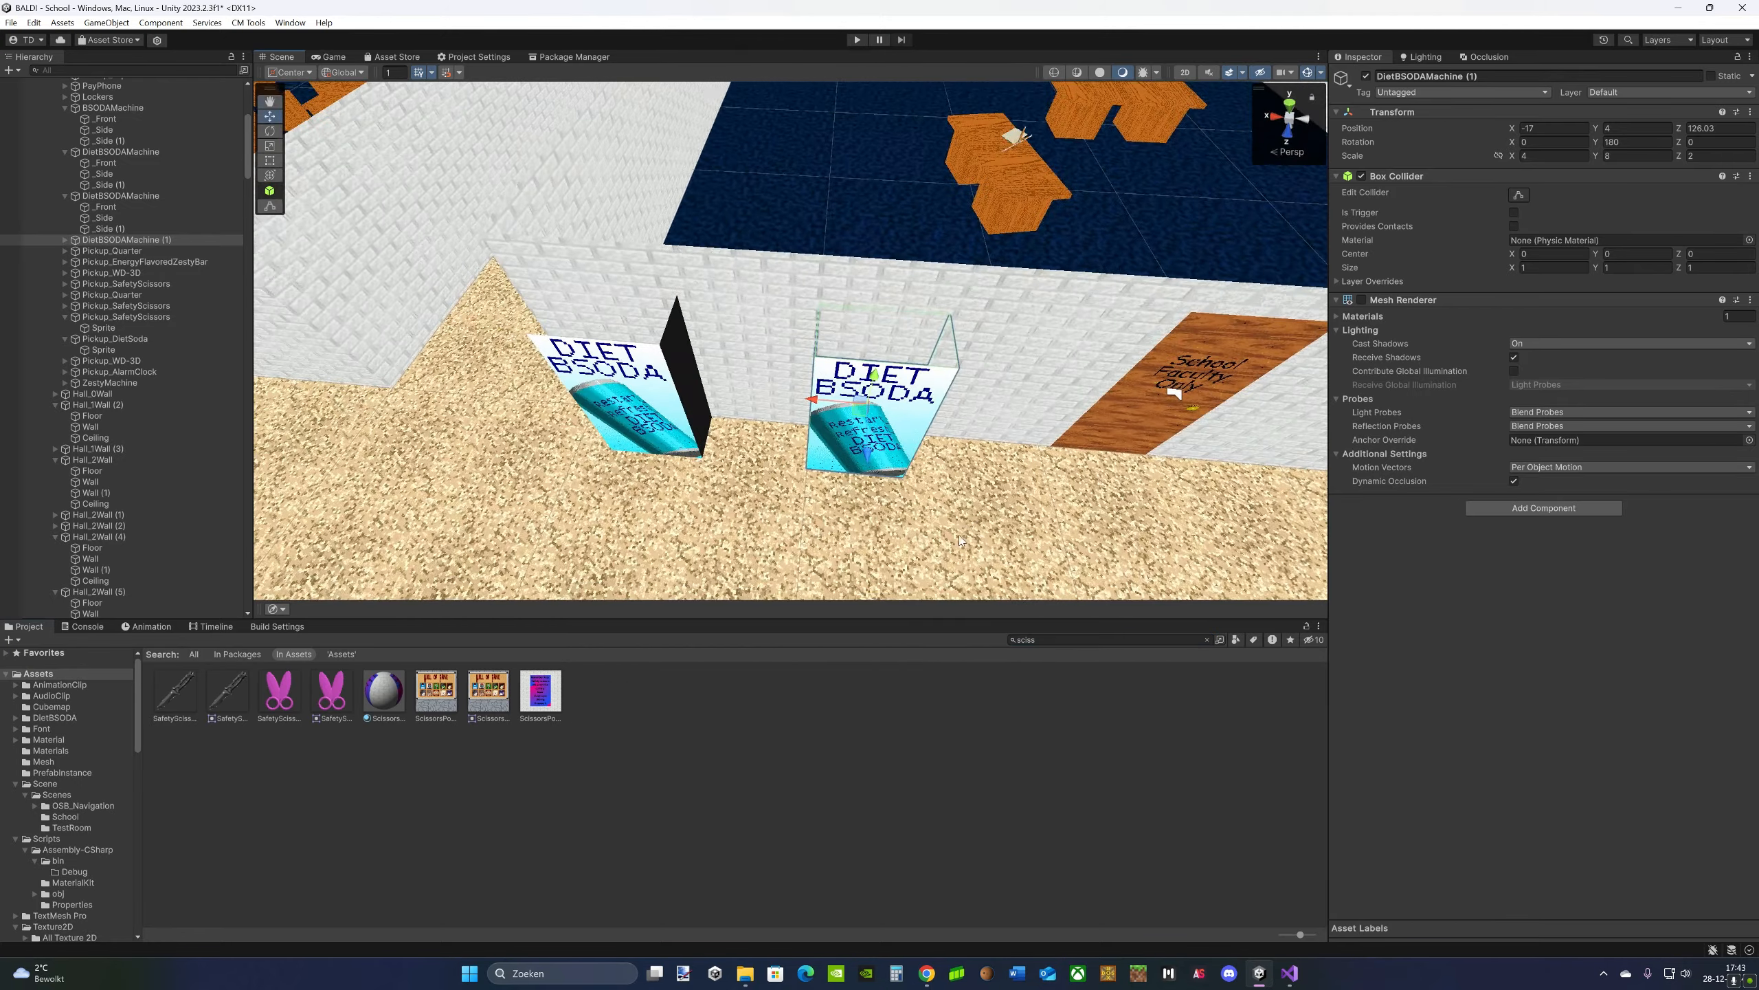
{"action": "left_click_drag", "start_coordinate": [403, 690], "coordinate": [838, 425]}
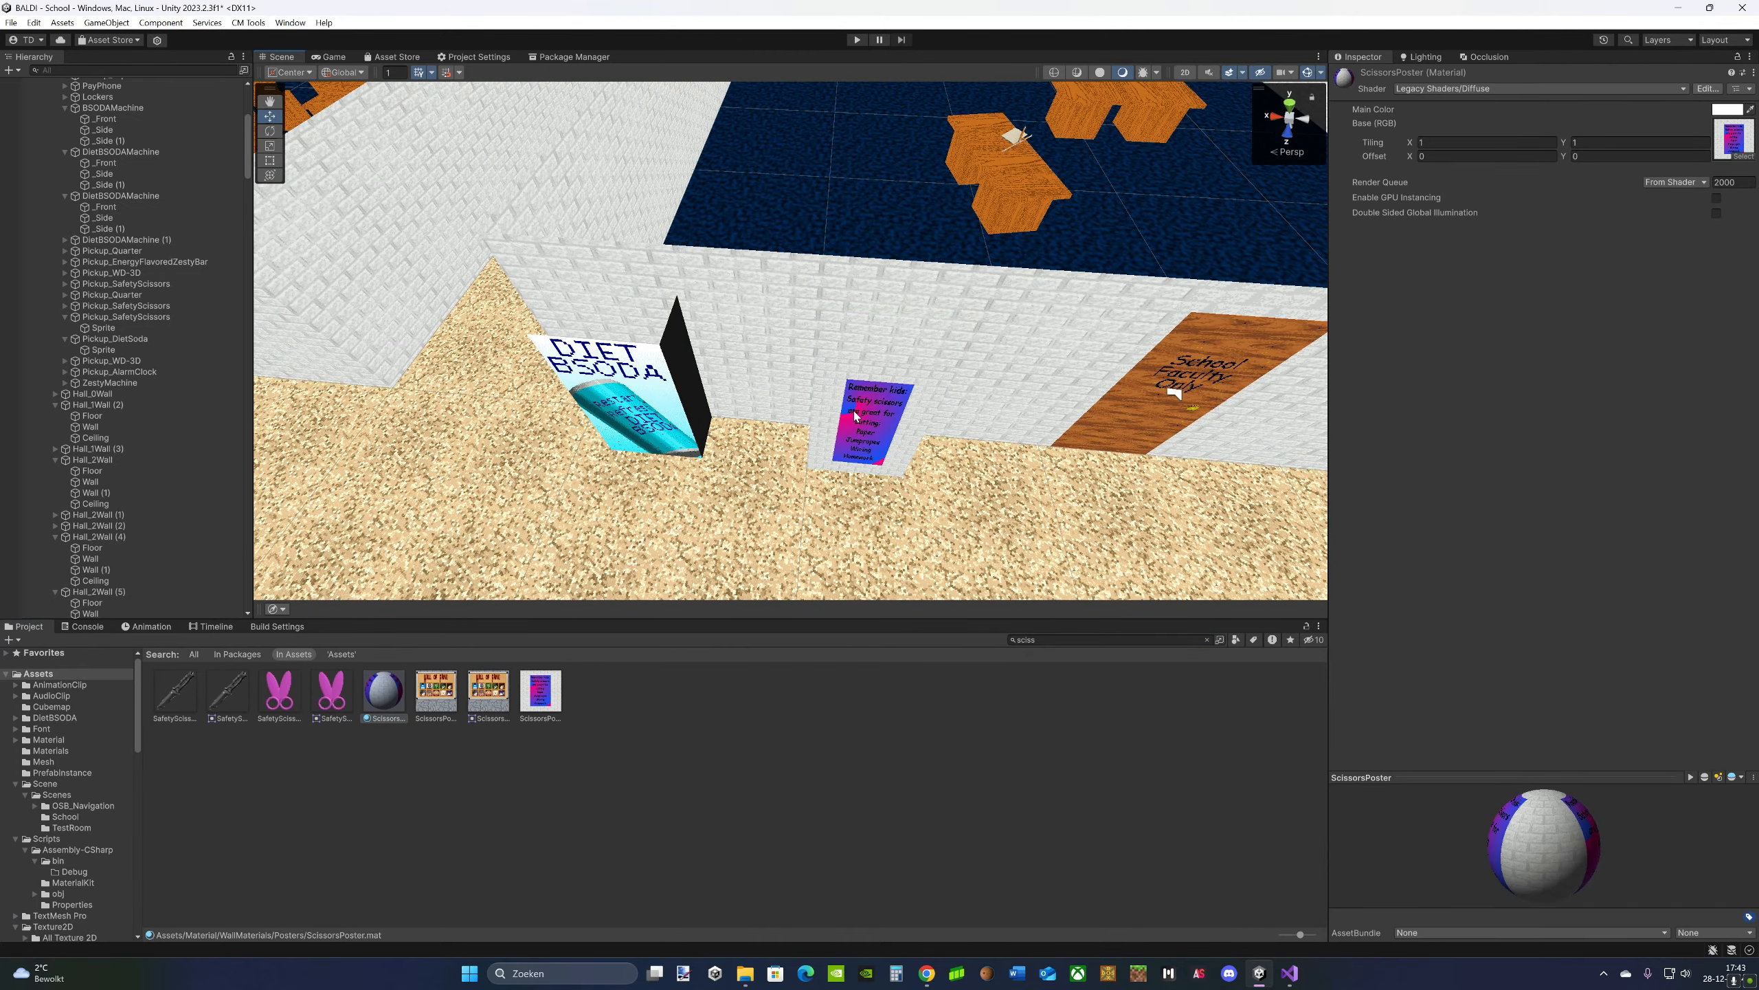
- Inspect the Diet BSODA machine's front artwork up close, and launch Krita for editing it
{"action": "key", "text": "w"}
{"action": "right_click_drag", "start_coordinate": [838, 426], "coordinate": [875, 342]}
{"action": "key", "text": "s"}
{"action": "key", "text": "w"}
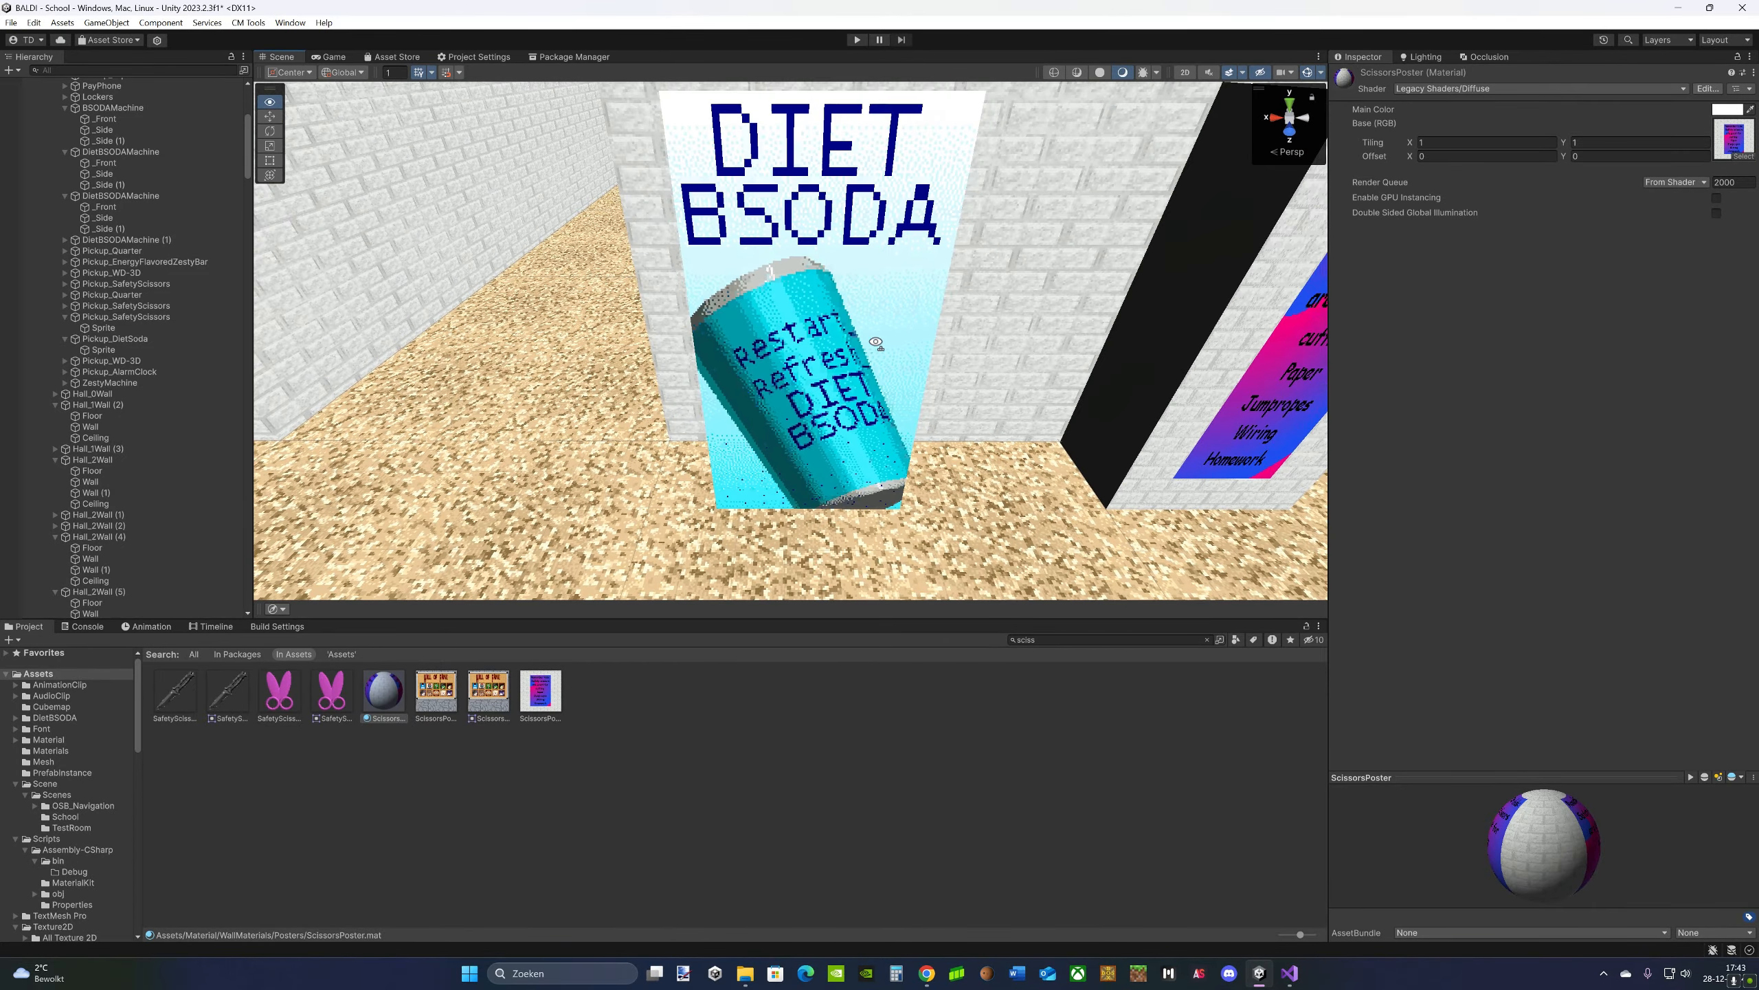
{"action": "left_click", "coordinate": [561, 965]}
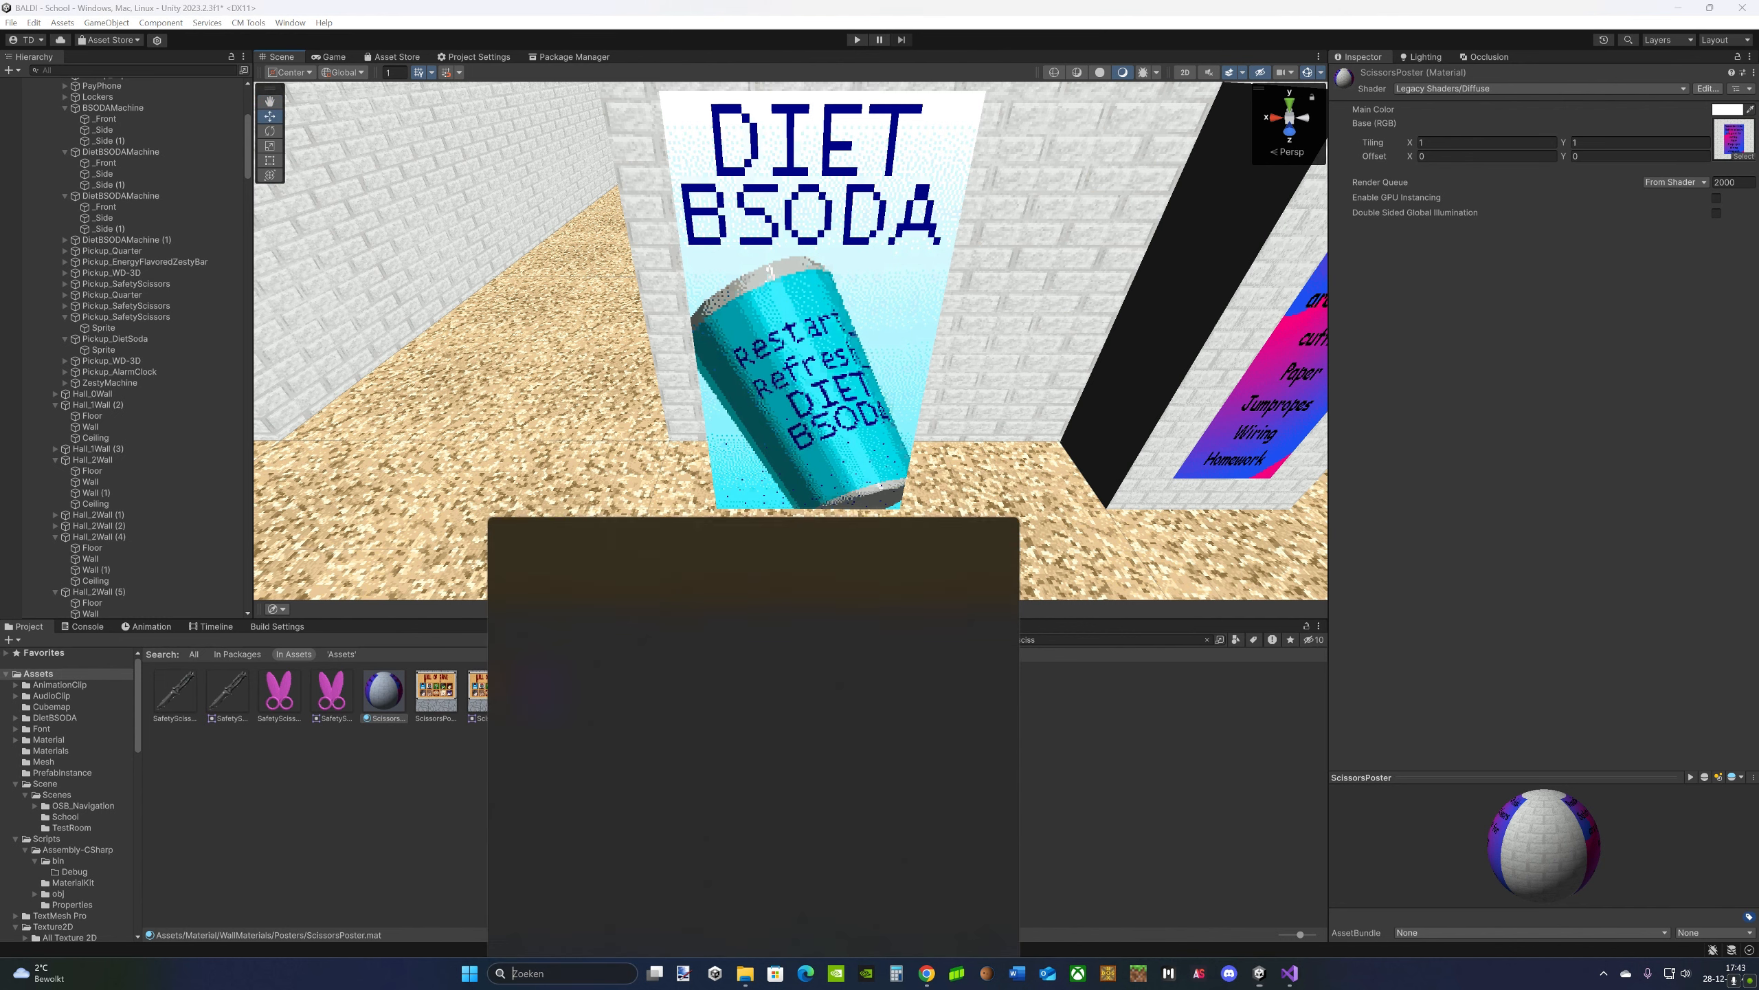
{"action": "left_click", "coordinate": [555, 971]}
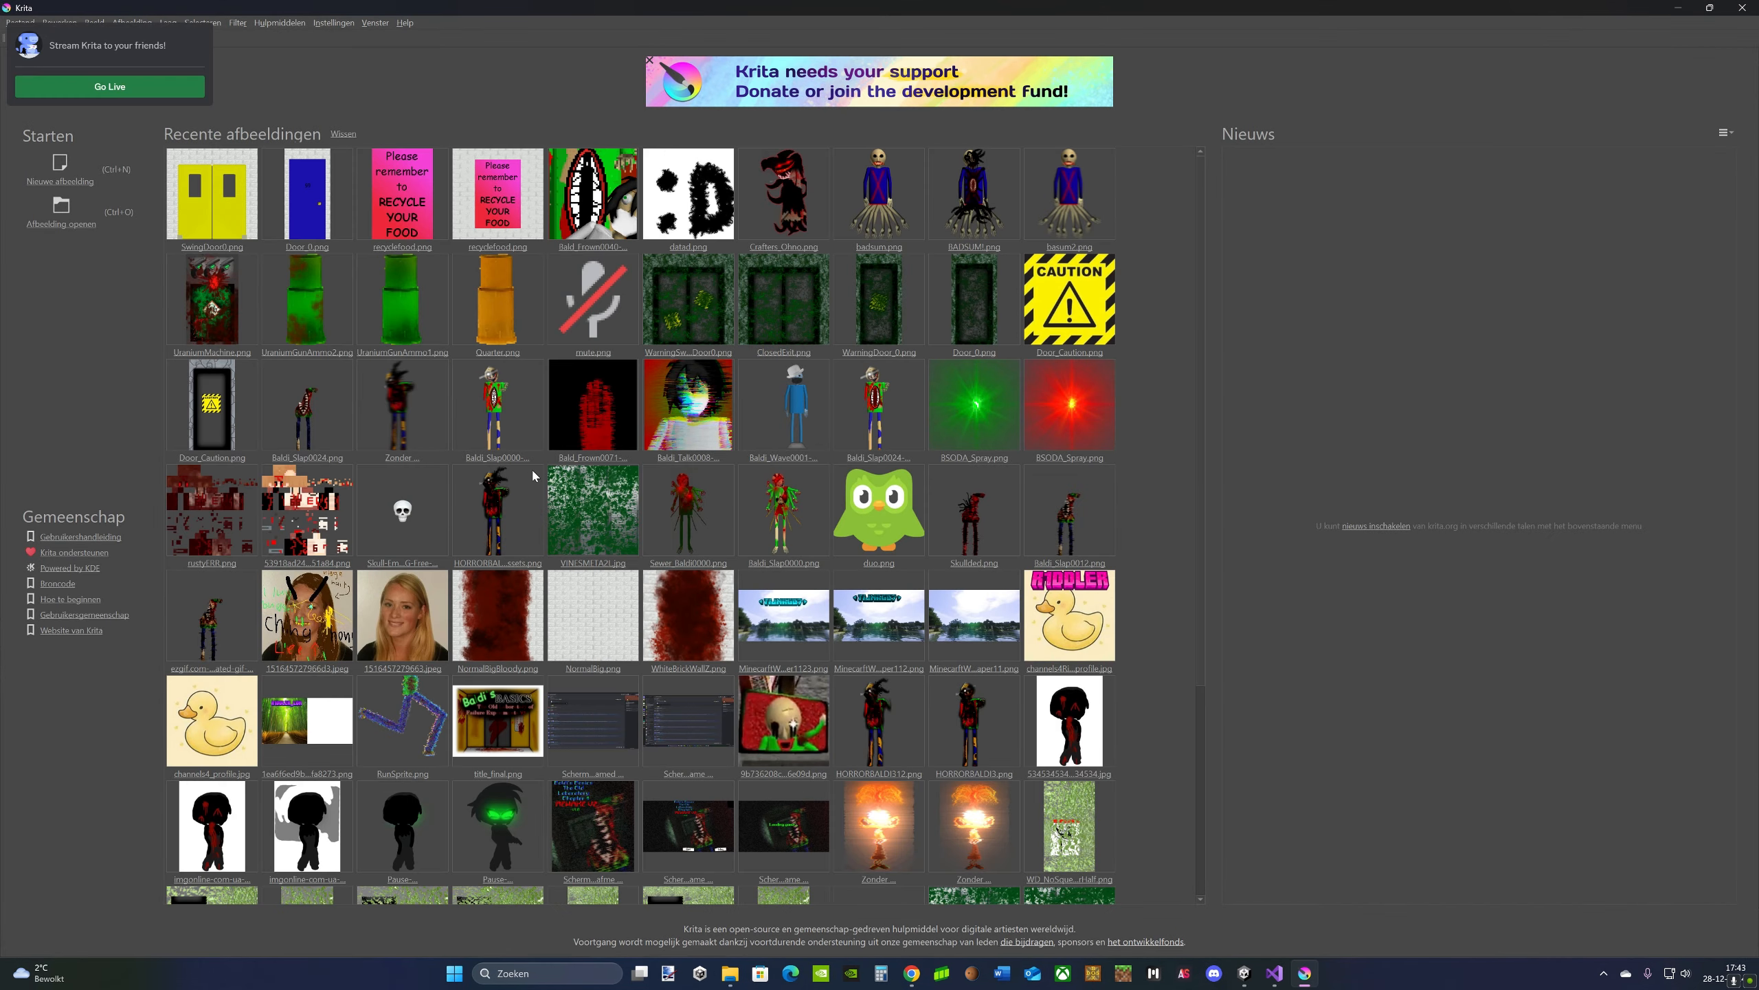
- Find the Diet BSODA machine front's texture in the Unity project, open it in Krita, and erase all its artwork with a 444.70 px eraser
{"action": "left_click", "coordinate": [1244, 974]}
{"action": "left_click", "coordinate": [1375, 414]}
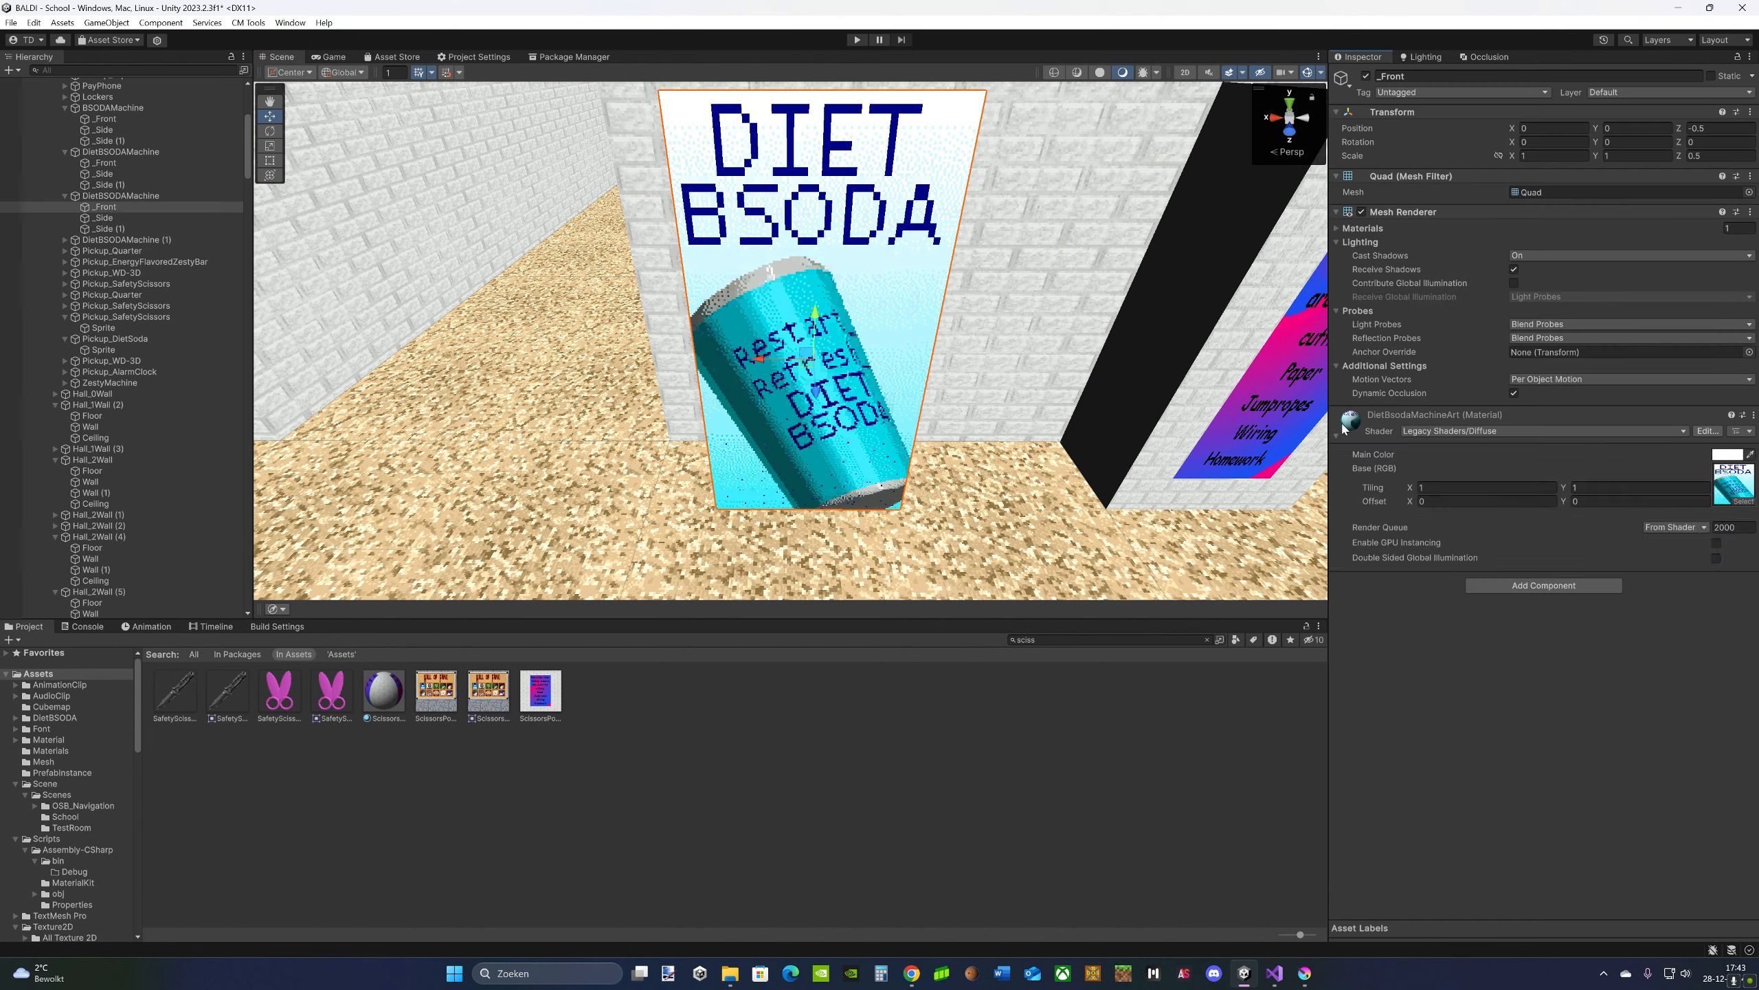
{"action": "left_click", "coordinate": [1734, 489]}
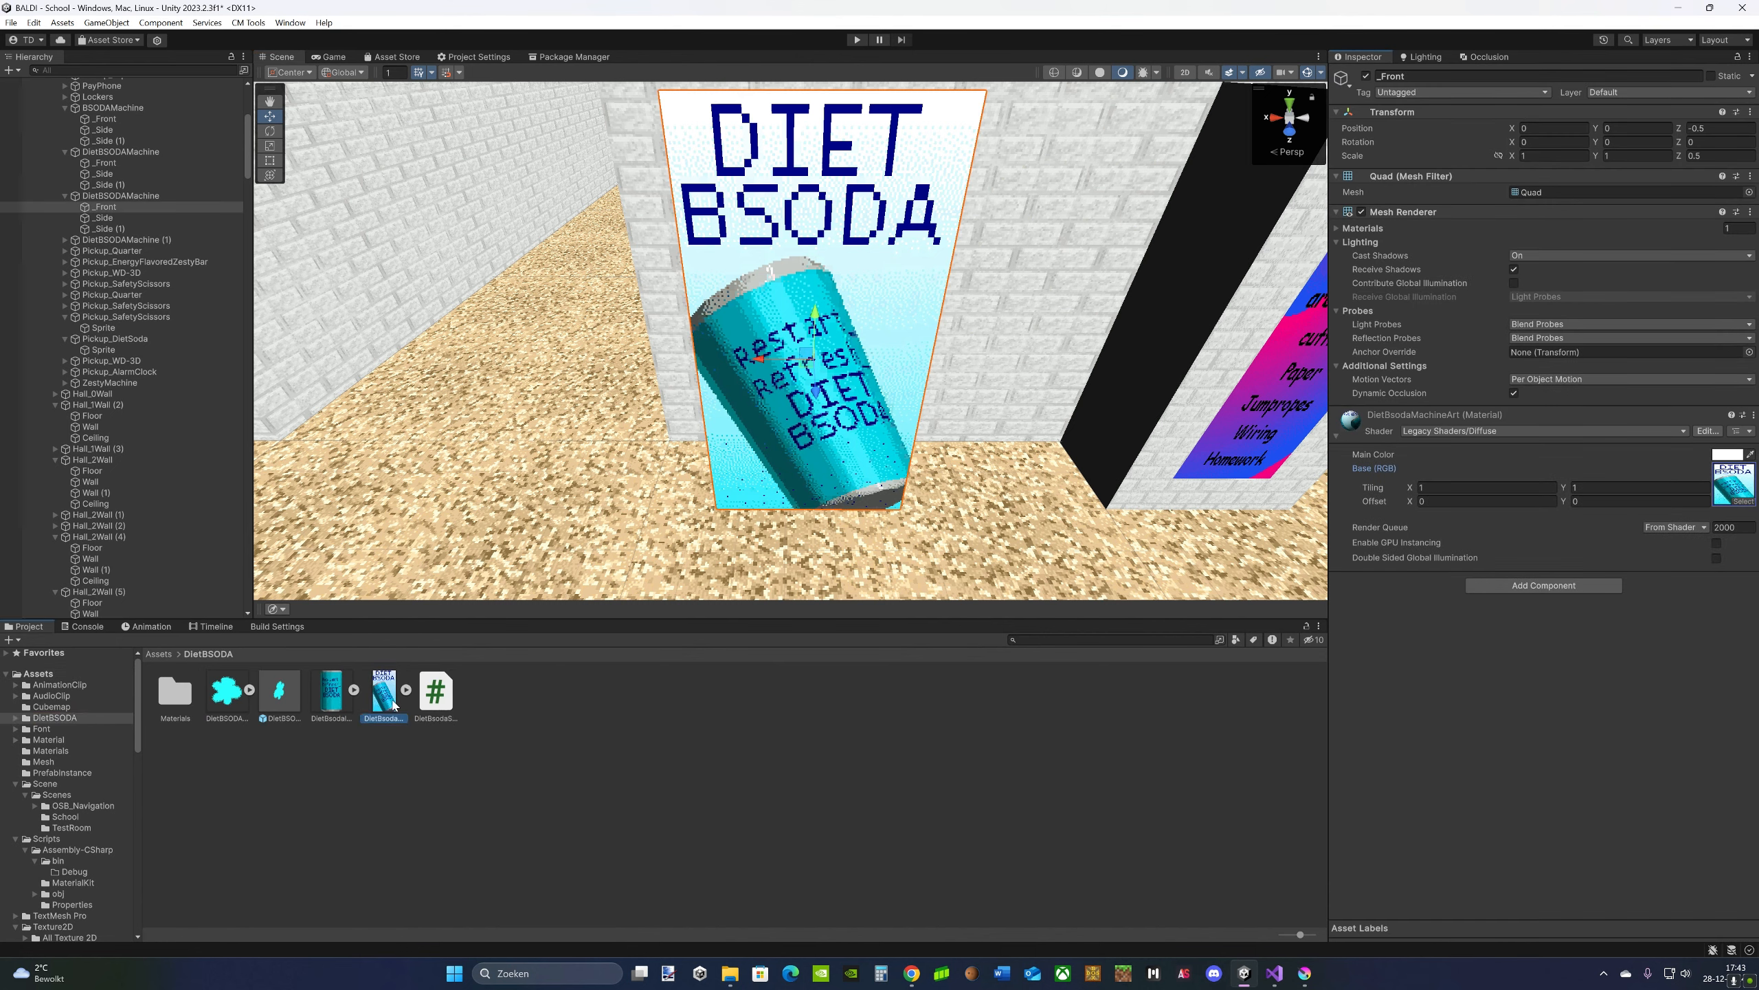
{"action": "left_click", "coordinate": [1305, 974]}
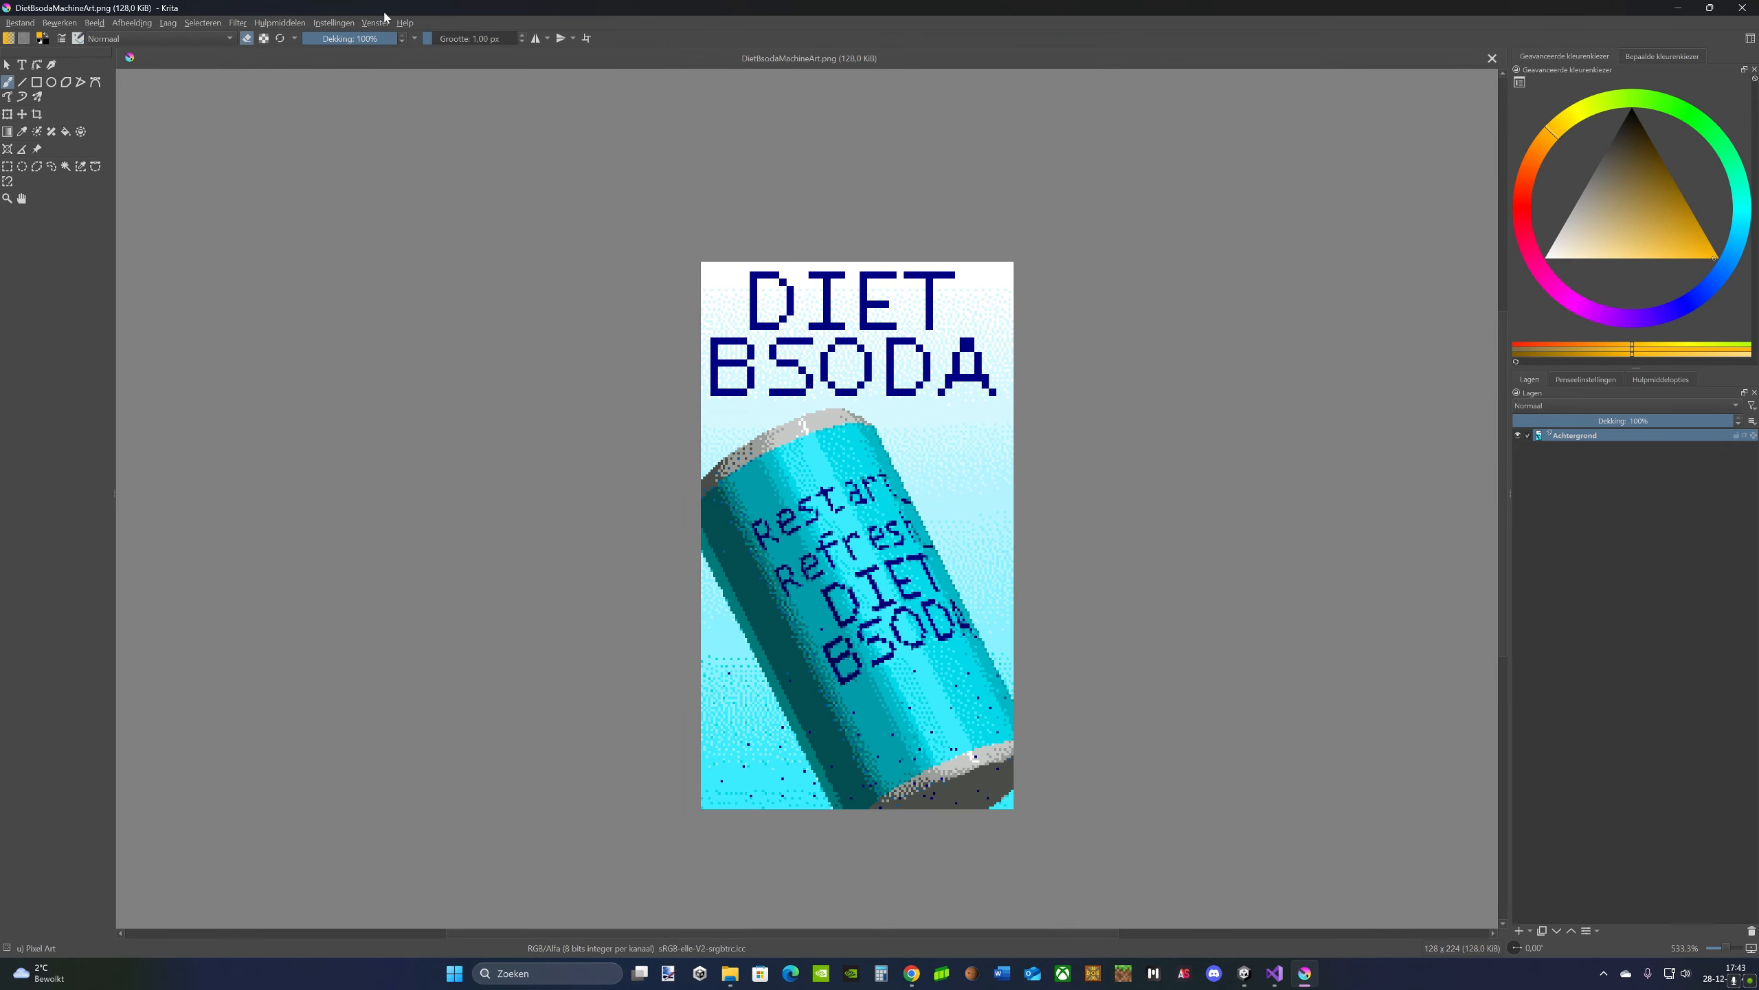
{"action": "left_click_drag", "start_coordinate": [448, 39], "coordinate": [494, 39]}
{"action": "left_click", "coordinate": [747, 367]}
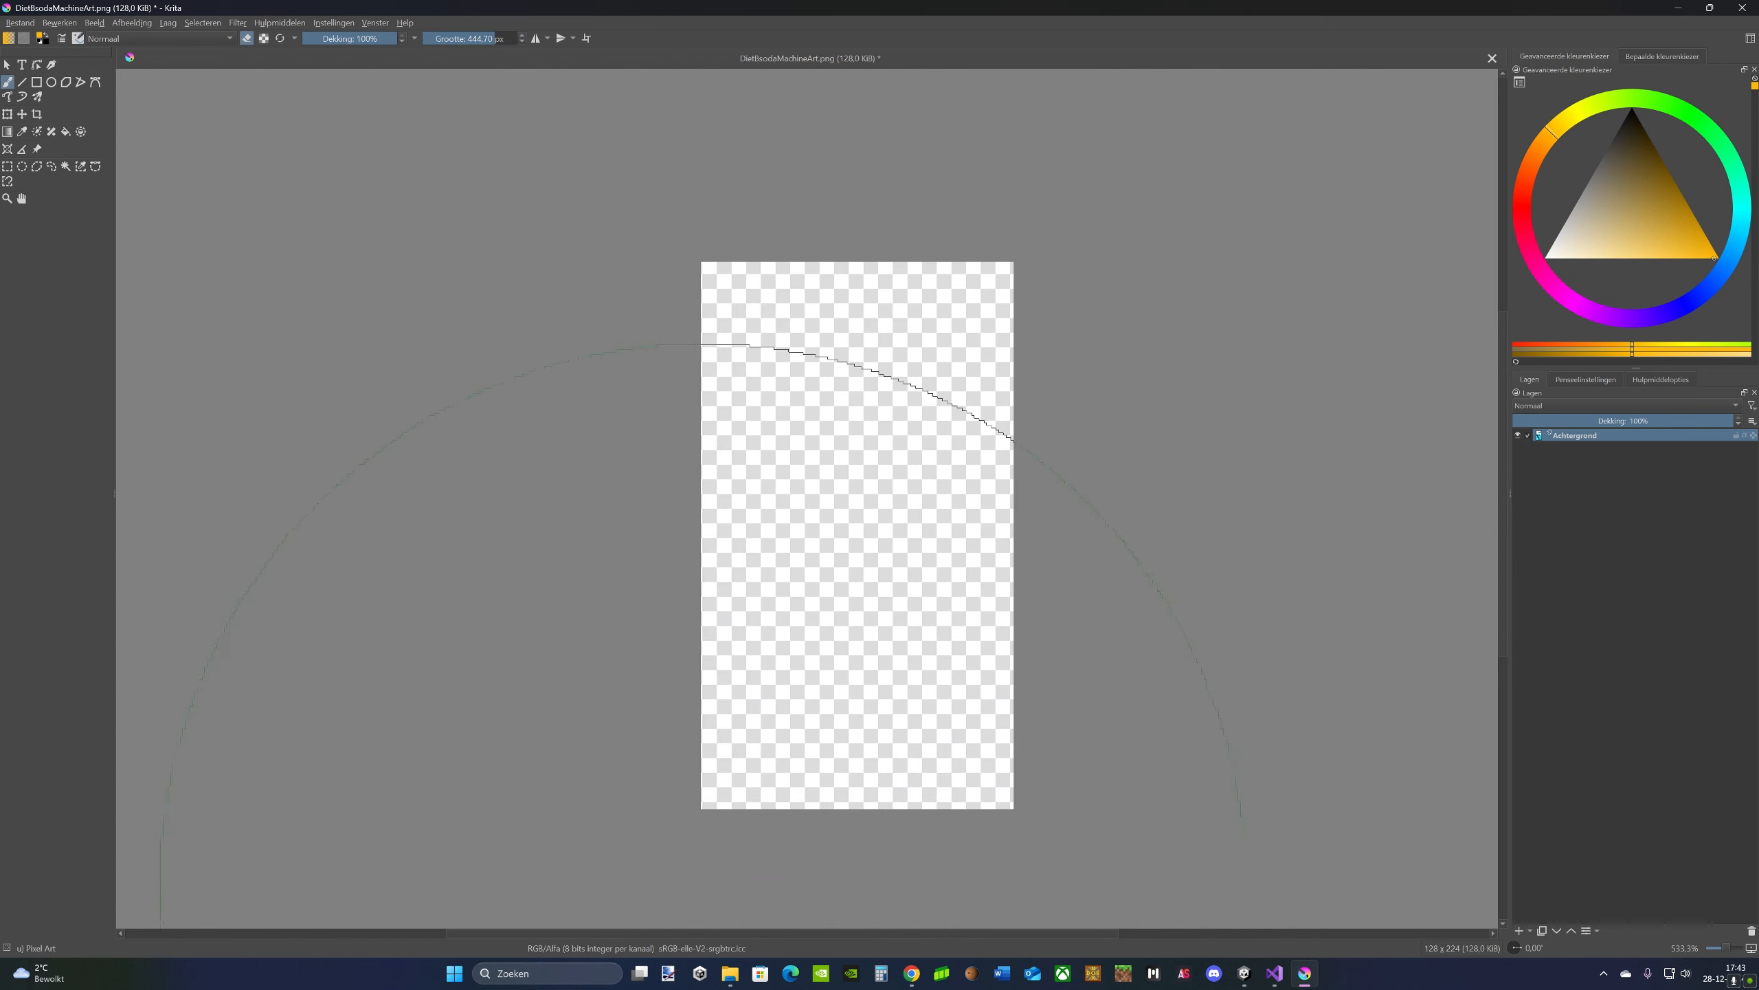
- Find the pink safety scissors image in the Unity project with "safety", insert it into the Krita canvas as a new layer, and move it off the canvas
{"action": "left_click", "coordinate": [1237, 894]}
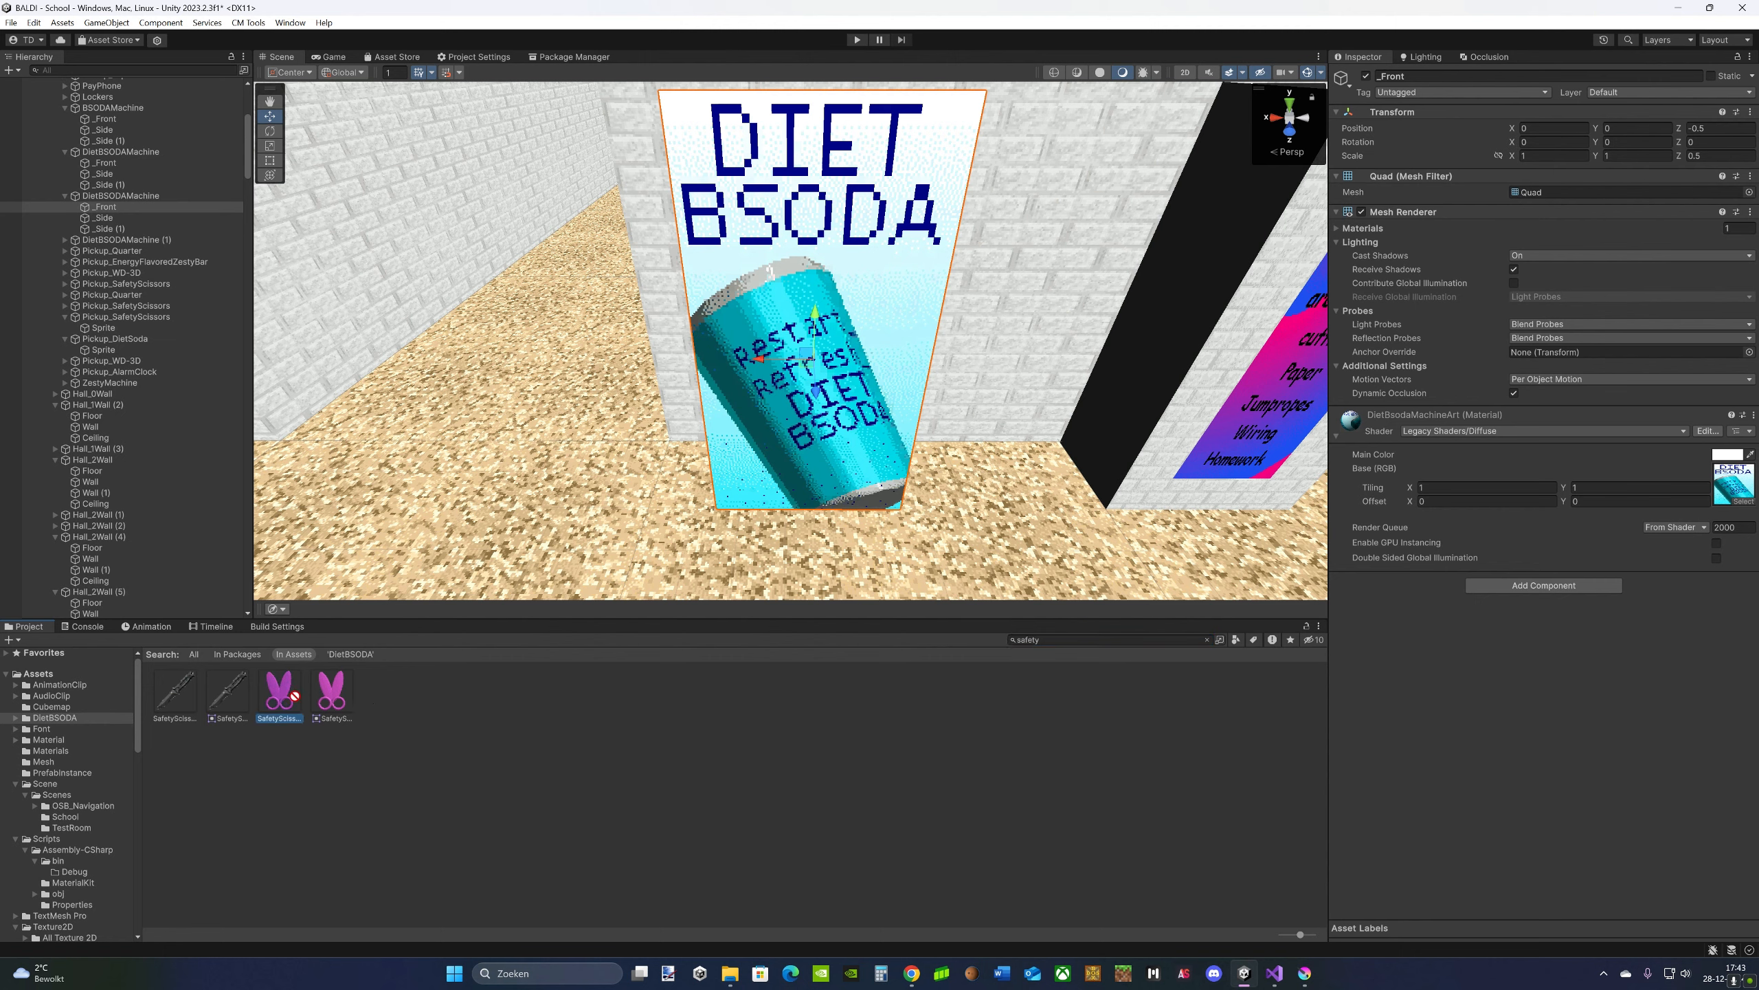
{"action": "left_click", "coordinate": [1306, 973]}
{"action": "left_click_drag", "start_coordinate": [1306, 973], "coordinate": [1035, 661]}
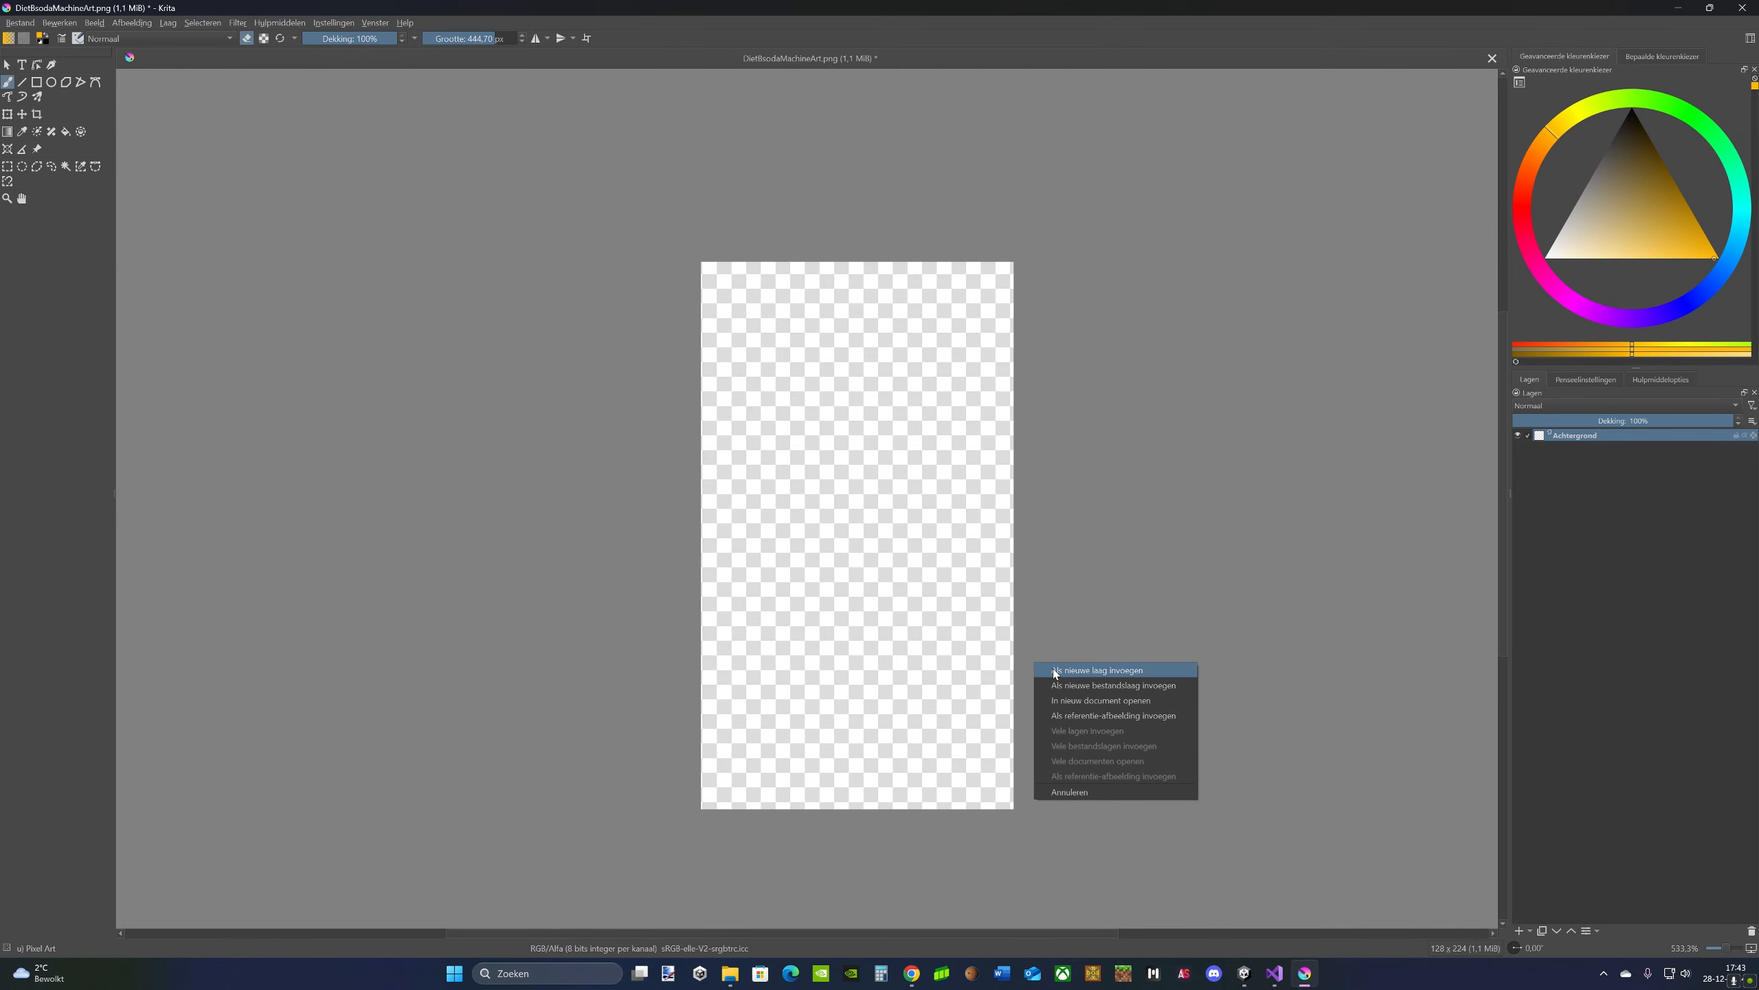
{"action": "left_click", "coordinate": [1052, 668]}
{"action": "scroll", "coordinate": [710, 440], "scroll_direction": "up", "scroll_amount": 1}
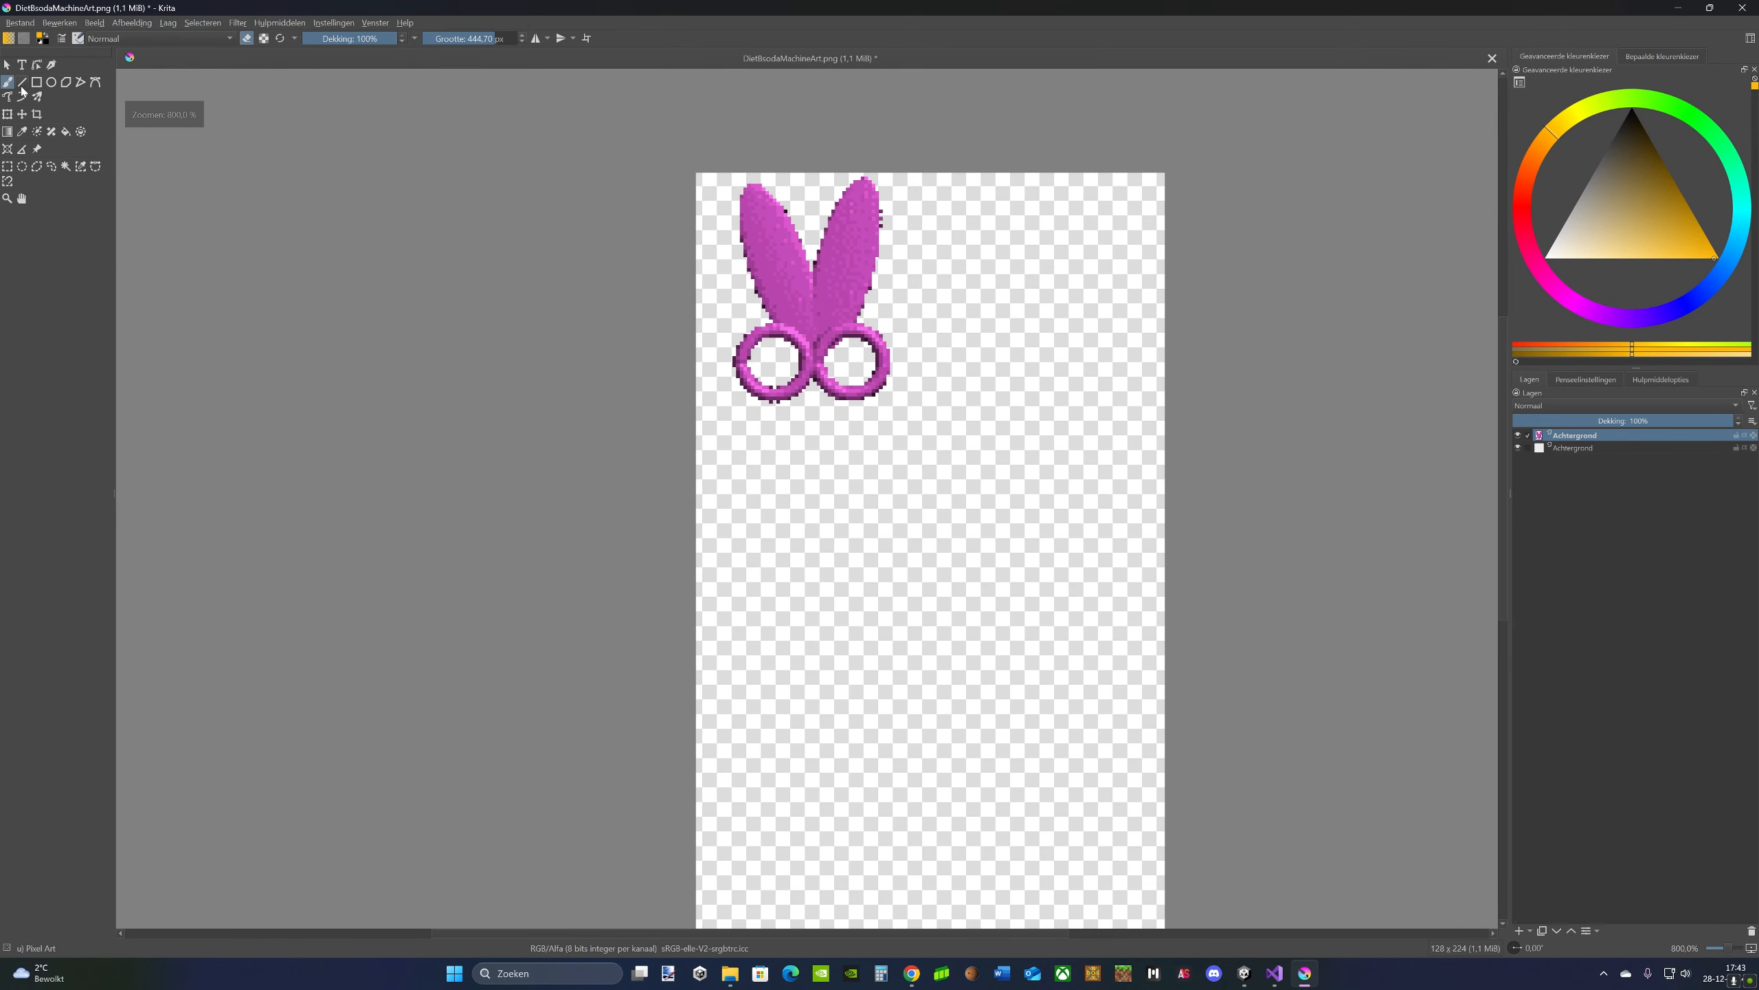
{"action": "key", "text": "t"}
{"action": "left_click_drag", "start_coordinate": [1103, 318], "coordinate": [903, 325]}
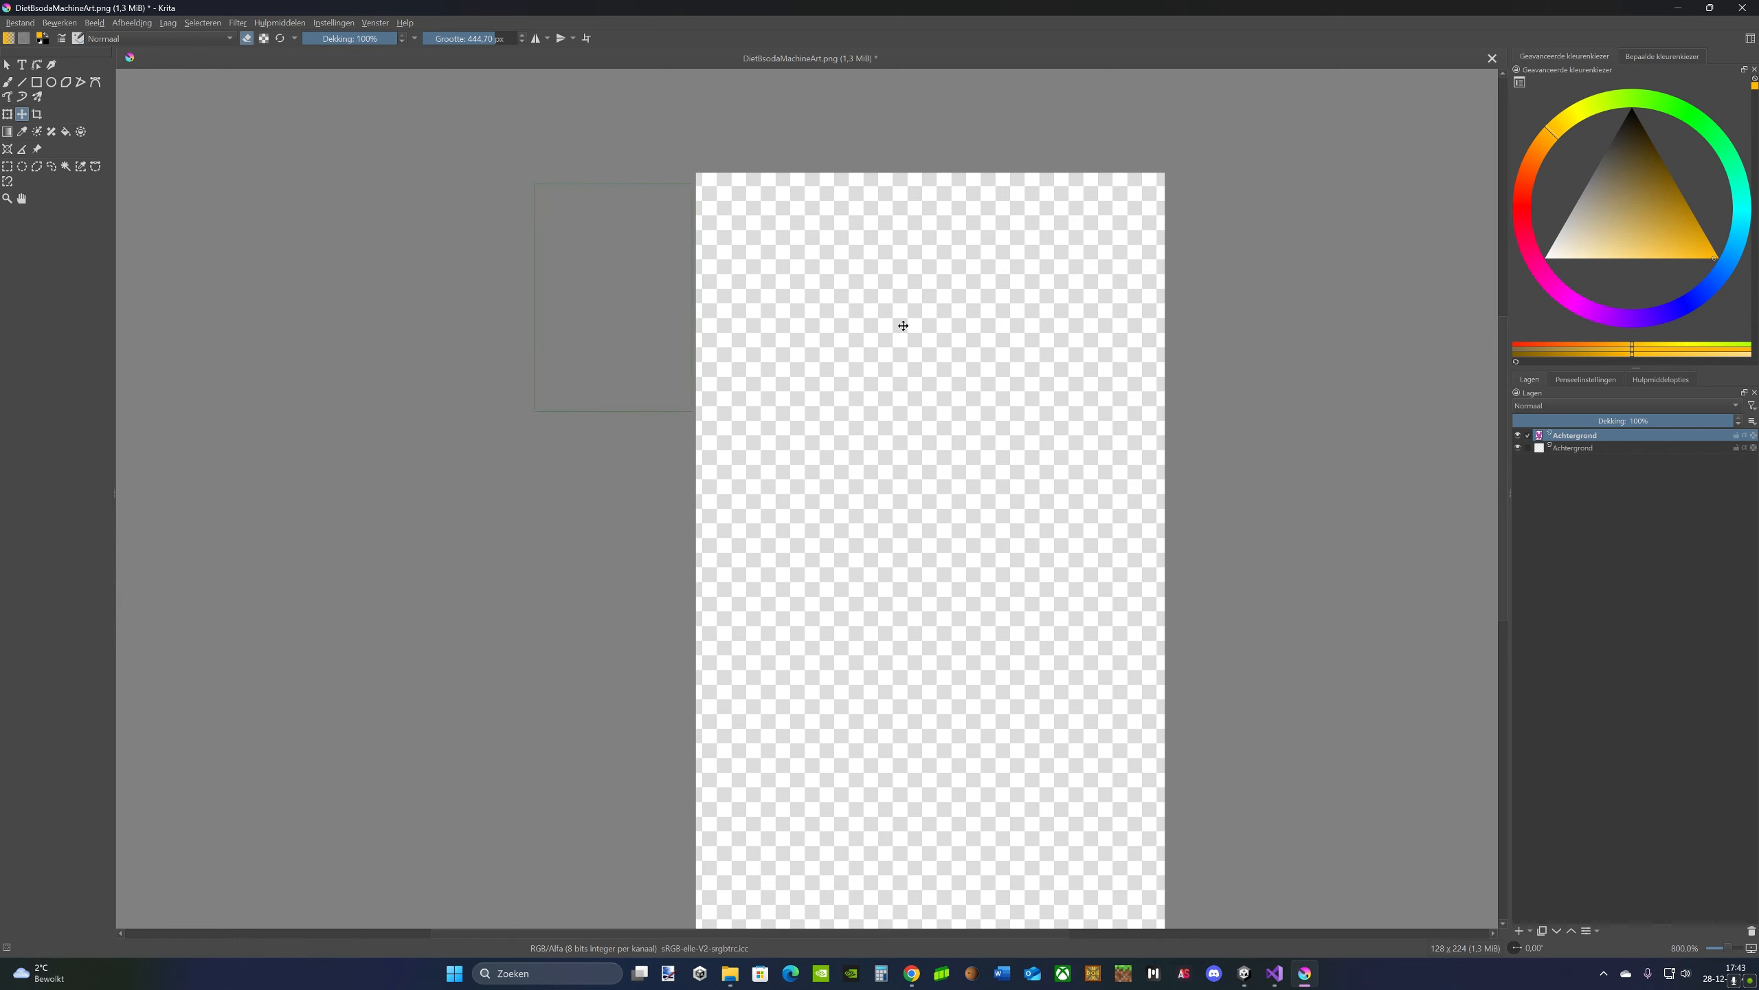
- Select the erased background layer and set up the freehand brush with magenta and a size of 6.70 px
{"action": "left_click", "coordinate": [1572, 449]}
{"action": "left_click", "coordinate": [1568, 312]}
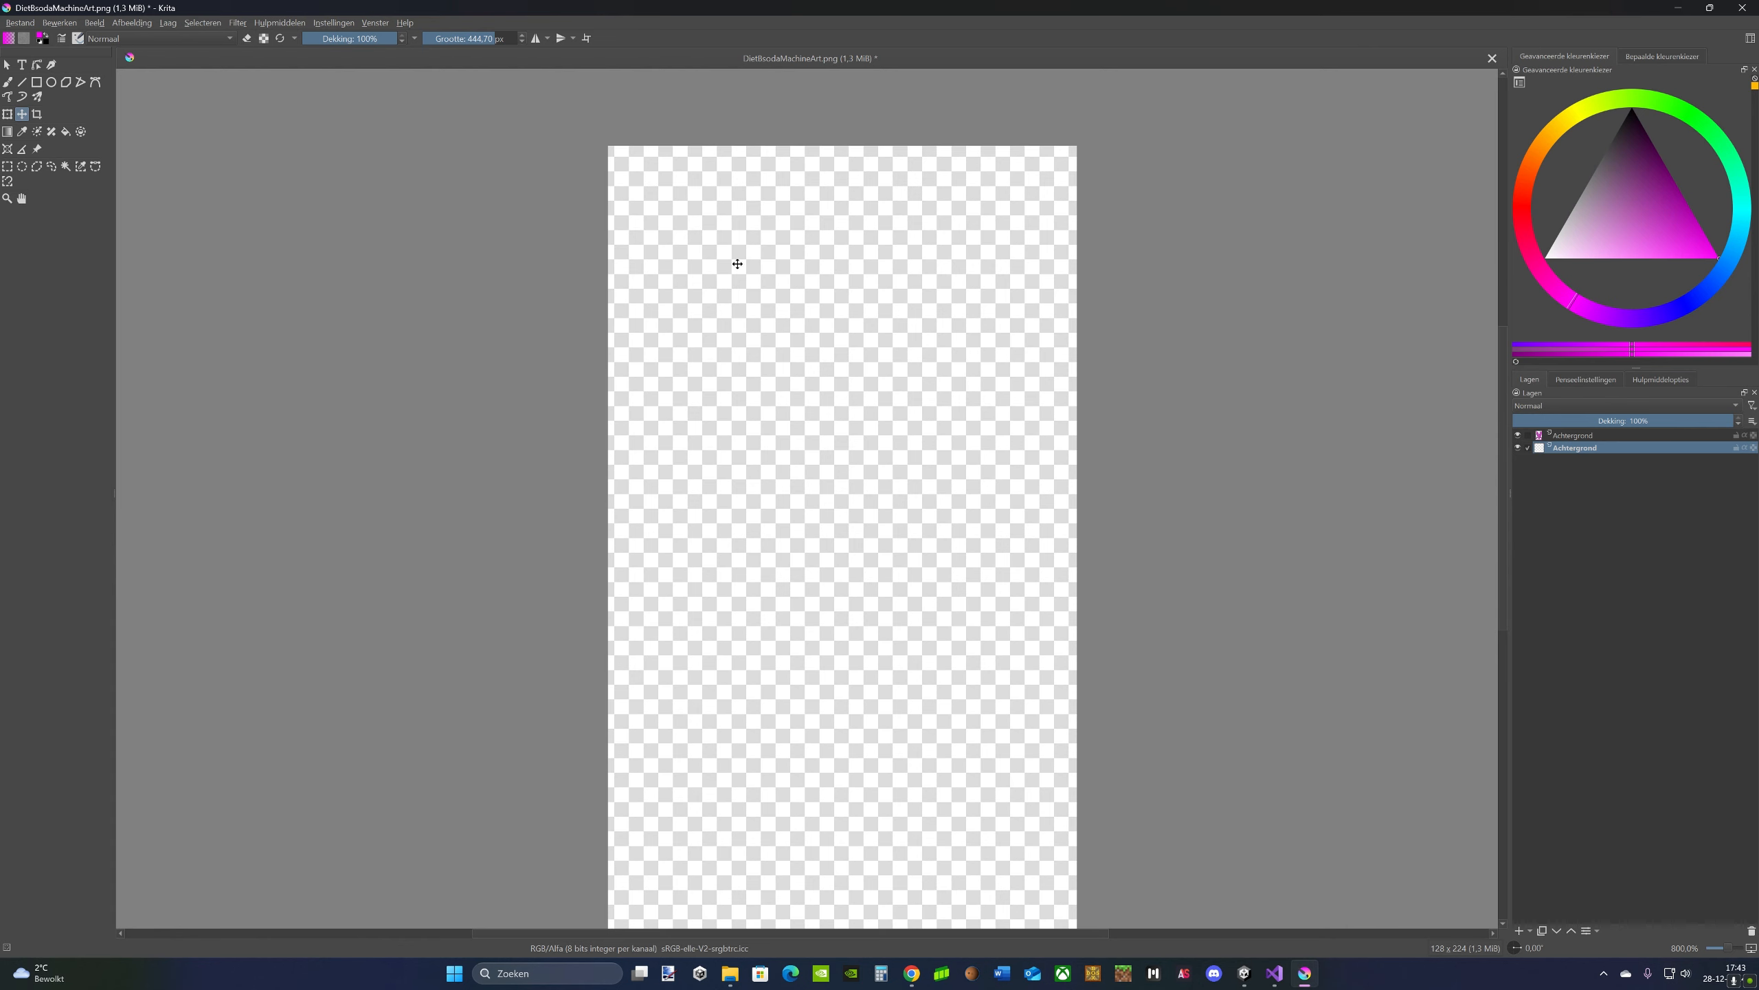
{"action": "left_click", "coordinate": [7, 82]}
{"action": "scroll", "coordinate": [620, 151], "scroll_direction": "up", "scroll_amount": 2}
{"action": "left_click_drag", "start_coordinate": [448, 33], "coordinate": [441, 32]}
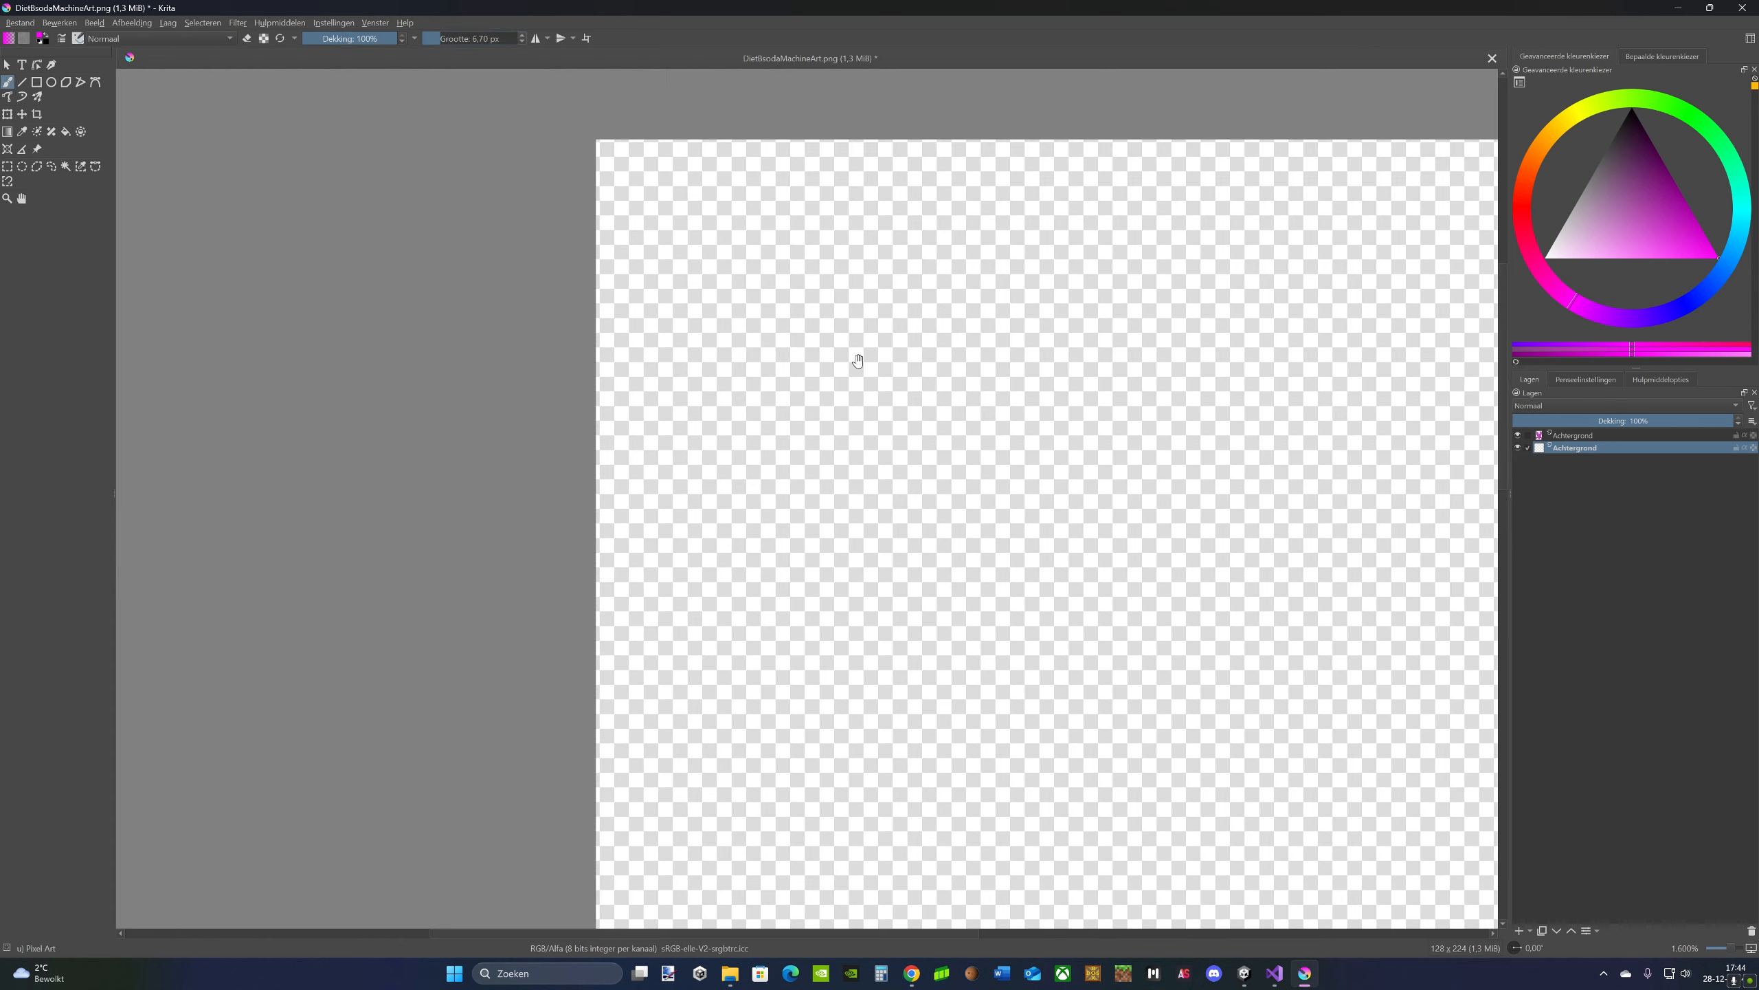
{"action": "middle_click_drag", "start_coordinate": [858, 360], "coordinate": [746, 386]}
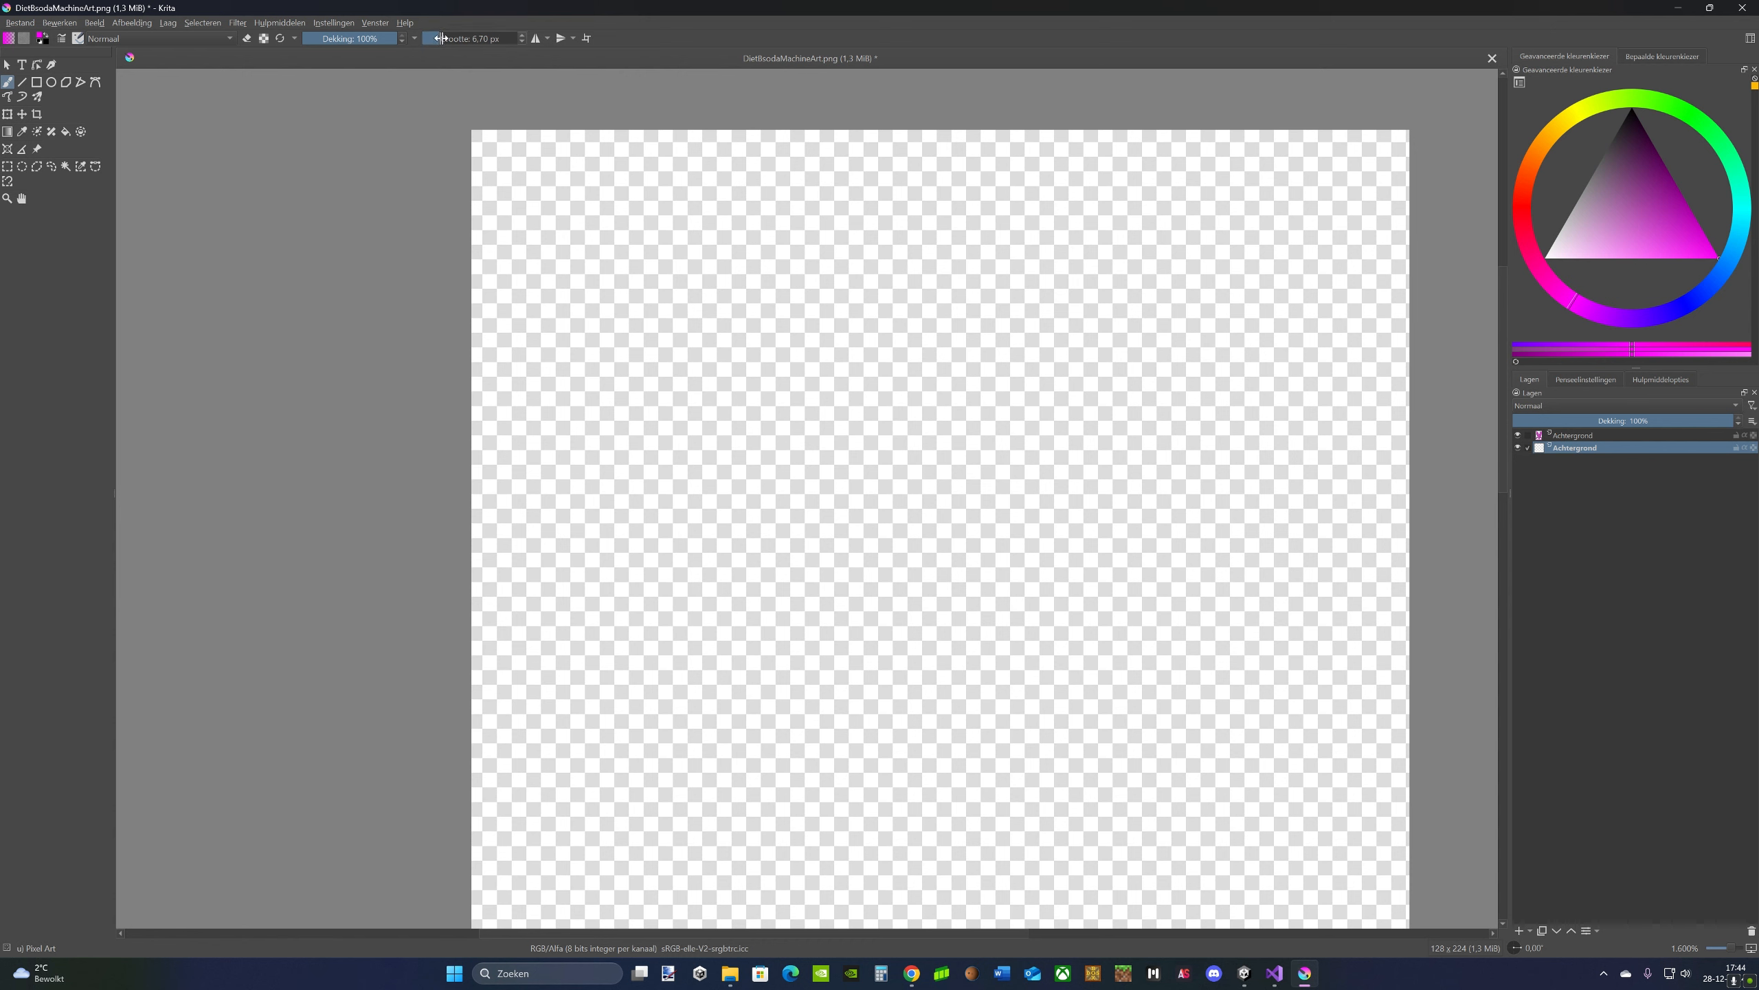
{"action": "mouse_move", "coordinate": [627, 248]}
{"action": "left_mouse_down"}
{"action": "mouse_move", "coordinate": [553, 316]}
{"action": "mouse_move", "coordinate": [632, 365]}
{"action": "mouse_move", "coordinate": [632, 472]}
{"action": "mouse_move", "coordinate": [582, 478]}
{"action": "mouse_move", "coordinate": [580, 209]}
{"action": "mouse_move", "coordinate": [604, 407]}
{"action": "mouse_move", "coordinate": [552, 451]}
{"action": "left_mouse_up"}
{"action": "key", "text": "ctrl+z"}
{"action": "key", "text": "ctrl+z"}
- Handwrite the word "Safety" in magenta across the upper part of the background layer with a 2.23 px brush
{"action": "mouse_move", "coordinate": [628, 232]}
{"action": "left_mouse_down"}
{"action": "mouse_move", "coordinate": [554, 213]}
{"action": "mouse_move", "coordinate": [648, 374]}
{"action": "mouse_move", "coordinate": [528, 392]}
{"action": "left_mouse_up"}
{"action": "mouse_move", "coordinate": [769, 310]}
{"action": "left_mouse_down"}
{"action": "mouse_move", "coordinate": [687, 343]}
{"action": "mouse_move", "coordinate": [755, 395]}
{"action": "mouse_move", "coordinate": [752, 419]}
{"action": "left_mouse_up"}
{"action": "mouse_move", "coordinate": [878, 207]}
{"action": "left_mouse_down"}
{"action": "mouse_move", "coordinate": [842, 426]}
{"action": "mouse_move", "coordinate": [869, 416]}
{"action": "left_mouse_up"}
{"action": "left_click", "coordinate": [868, 327]}
{"action": "left_click_drag", "start_coordinate": [867, 327], "coordinate": [880, 326]}
{"action": "mouse_move", "coordinate": [928, 343]}
{"action": "left_mouse_down"}
{"action": "mouse_move", "coordinate": [993, 295]}
{"action": "mouse_move", "coordinate": [983, 431]}
{"action": "left_mouse_up"}
{"action": "left_click_drag", "start_coordinate": [1077, 270], "coordinate": [1084, 428]}
{"action": "left_click_drag", "start_coordinate": [1024, 341], "coordinate": [1086, 341]}
{"action": "left_click_drag", "start_coordinate": [1148, 426], "coordinate": [1274, 258]}
{"action": "left_click_drag", "start_coordinate": [1209, 326], "coordinate": [1180, 258]}
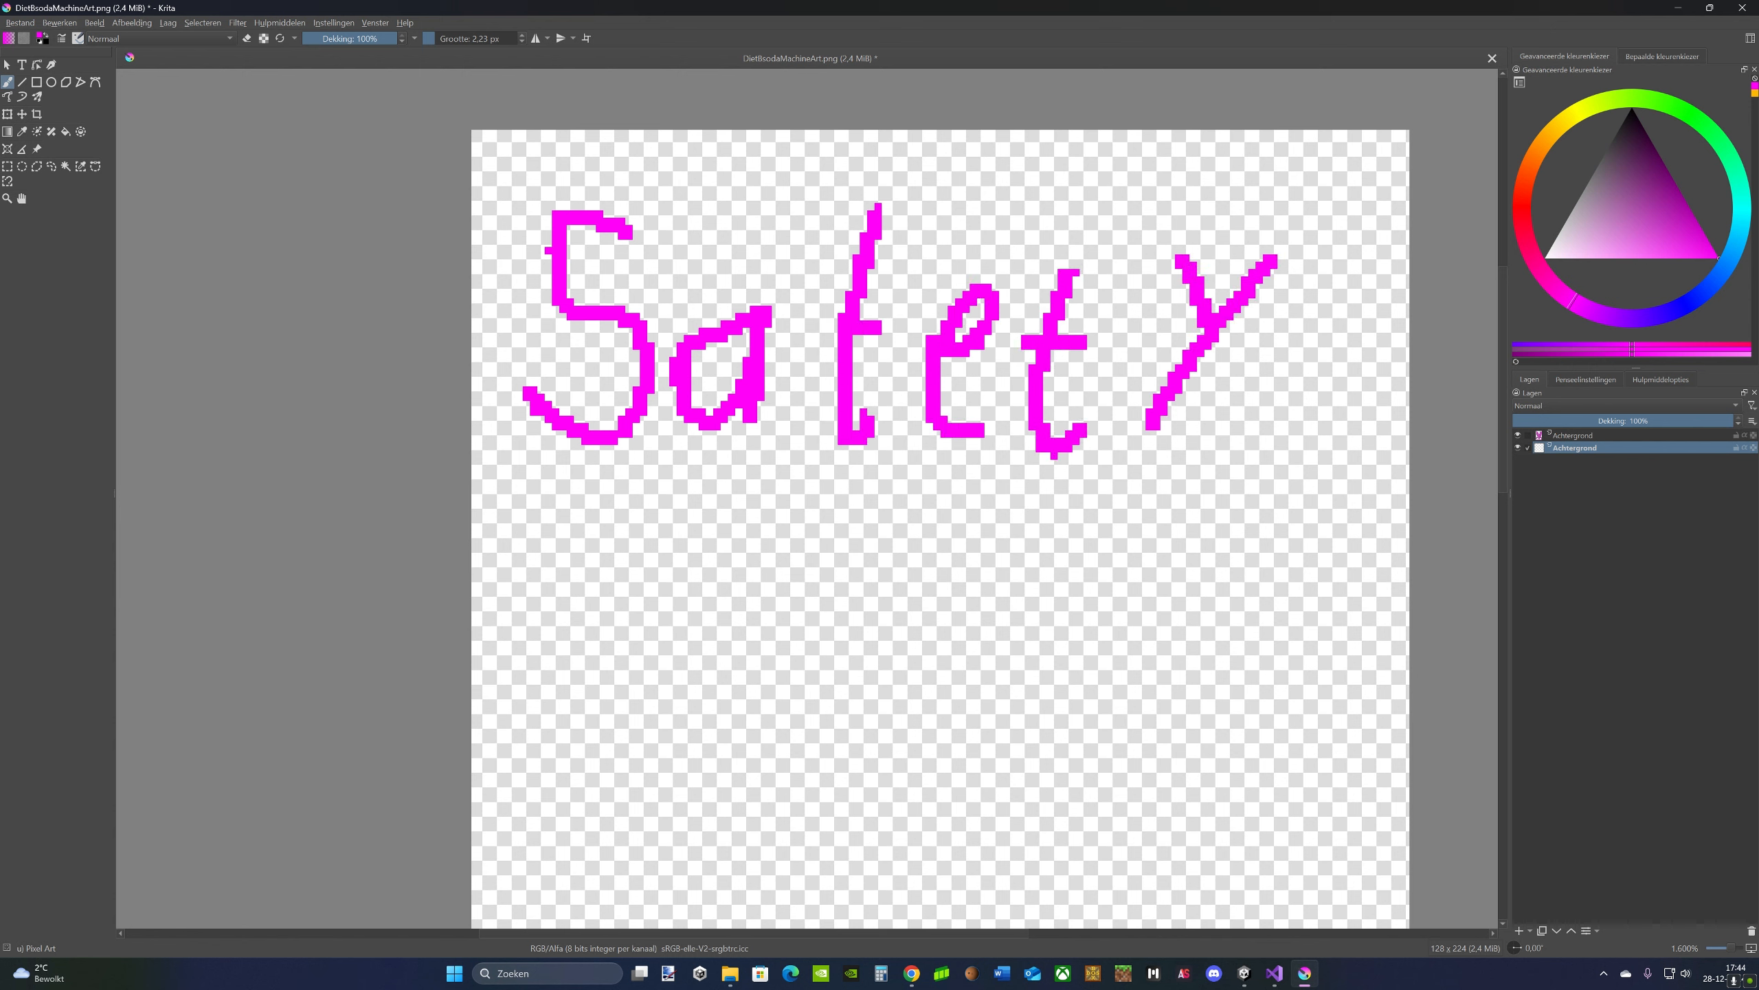